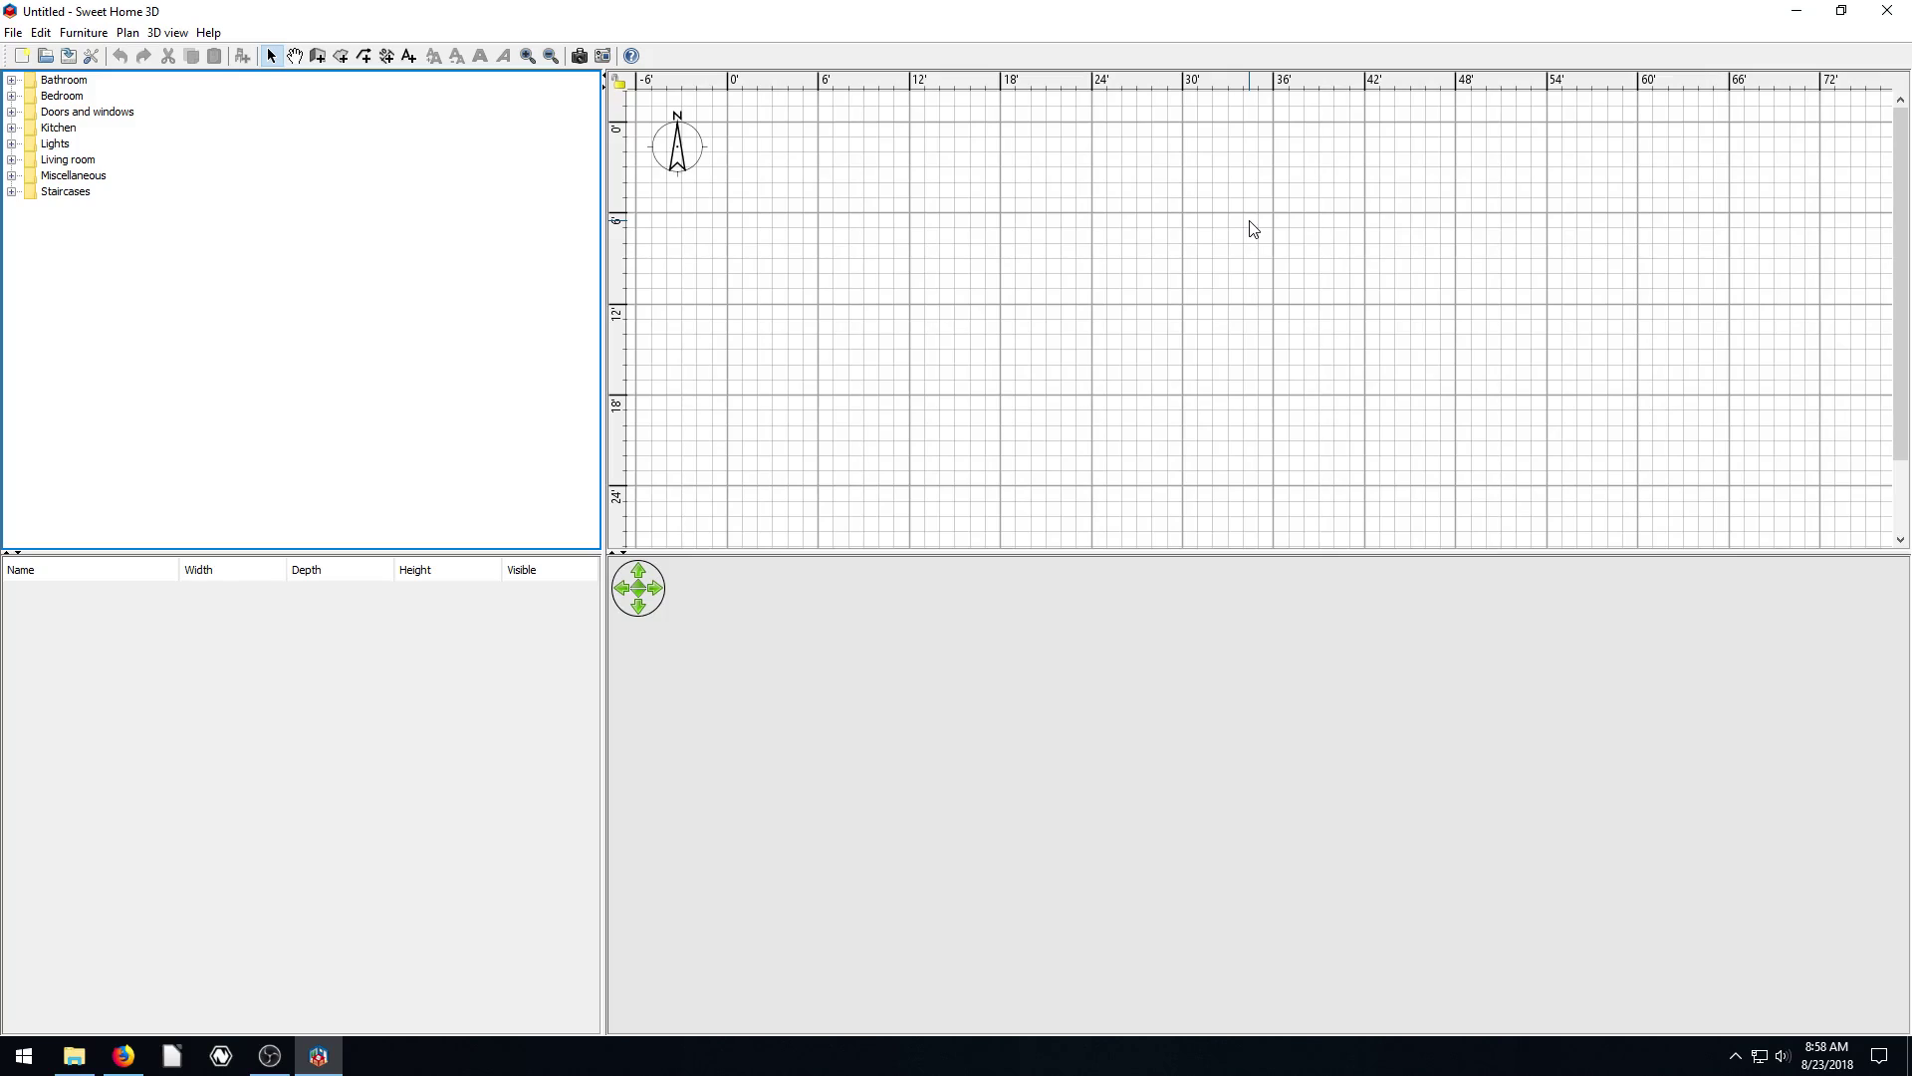
Draw four walls as a closed 24' by 15' rectangle, then orbit the 3D view
click(320, 55)
click(731, 121)
click(1091, 121)
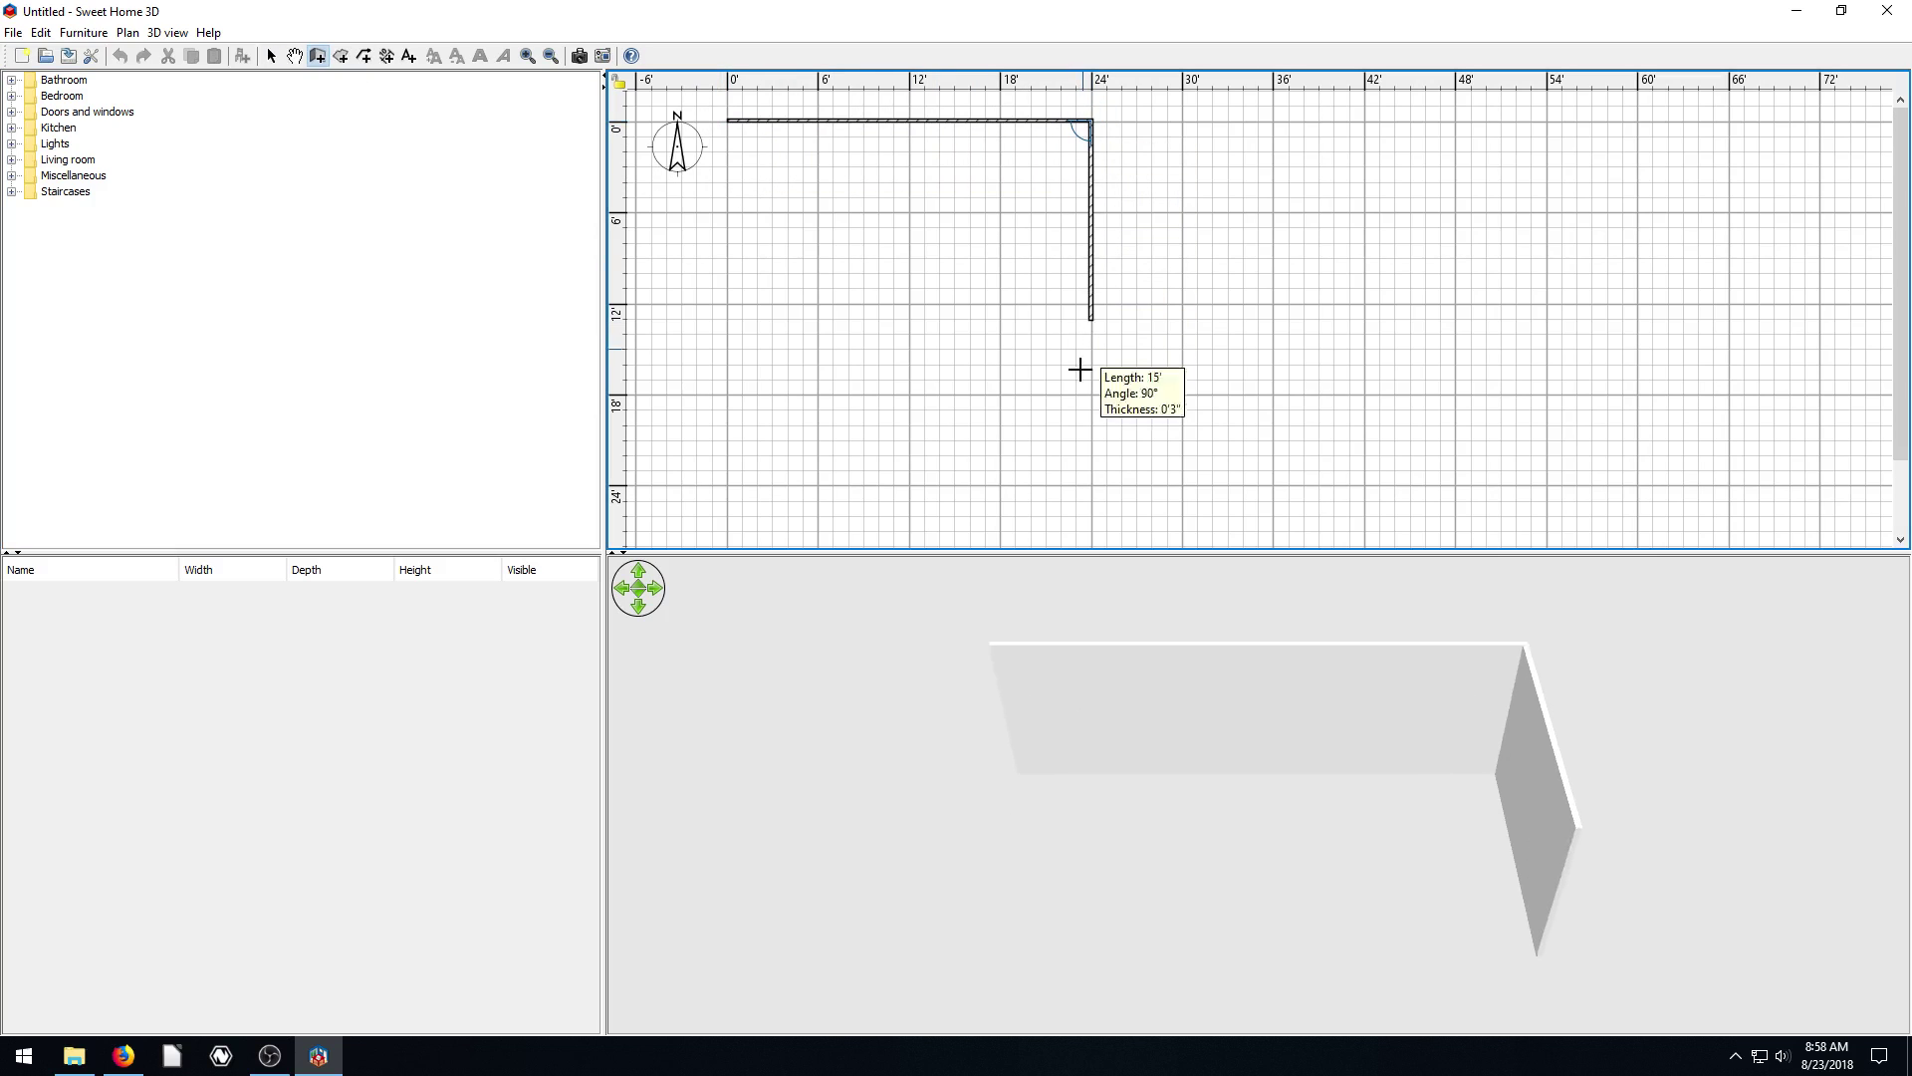
click(1077, 398)
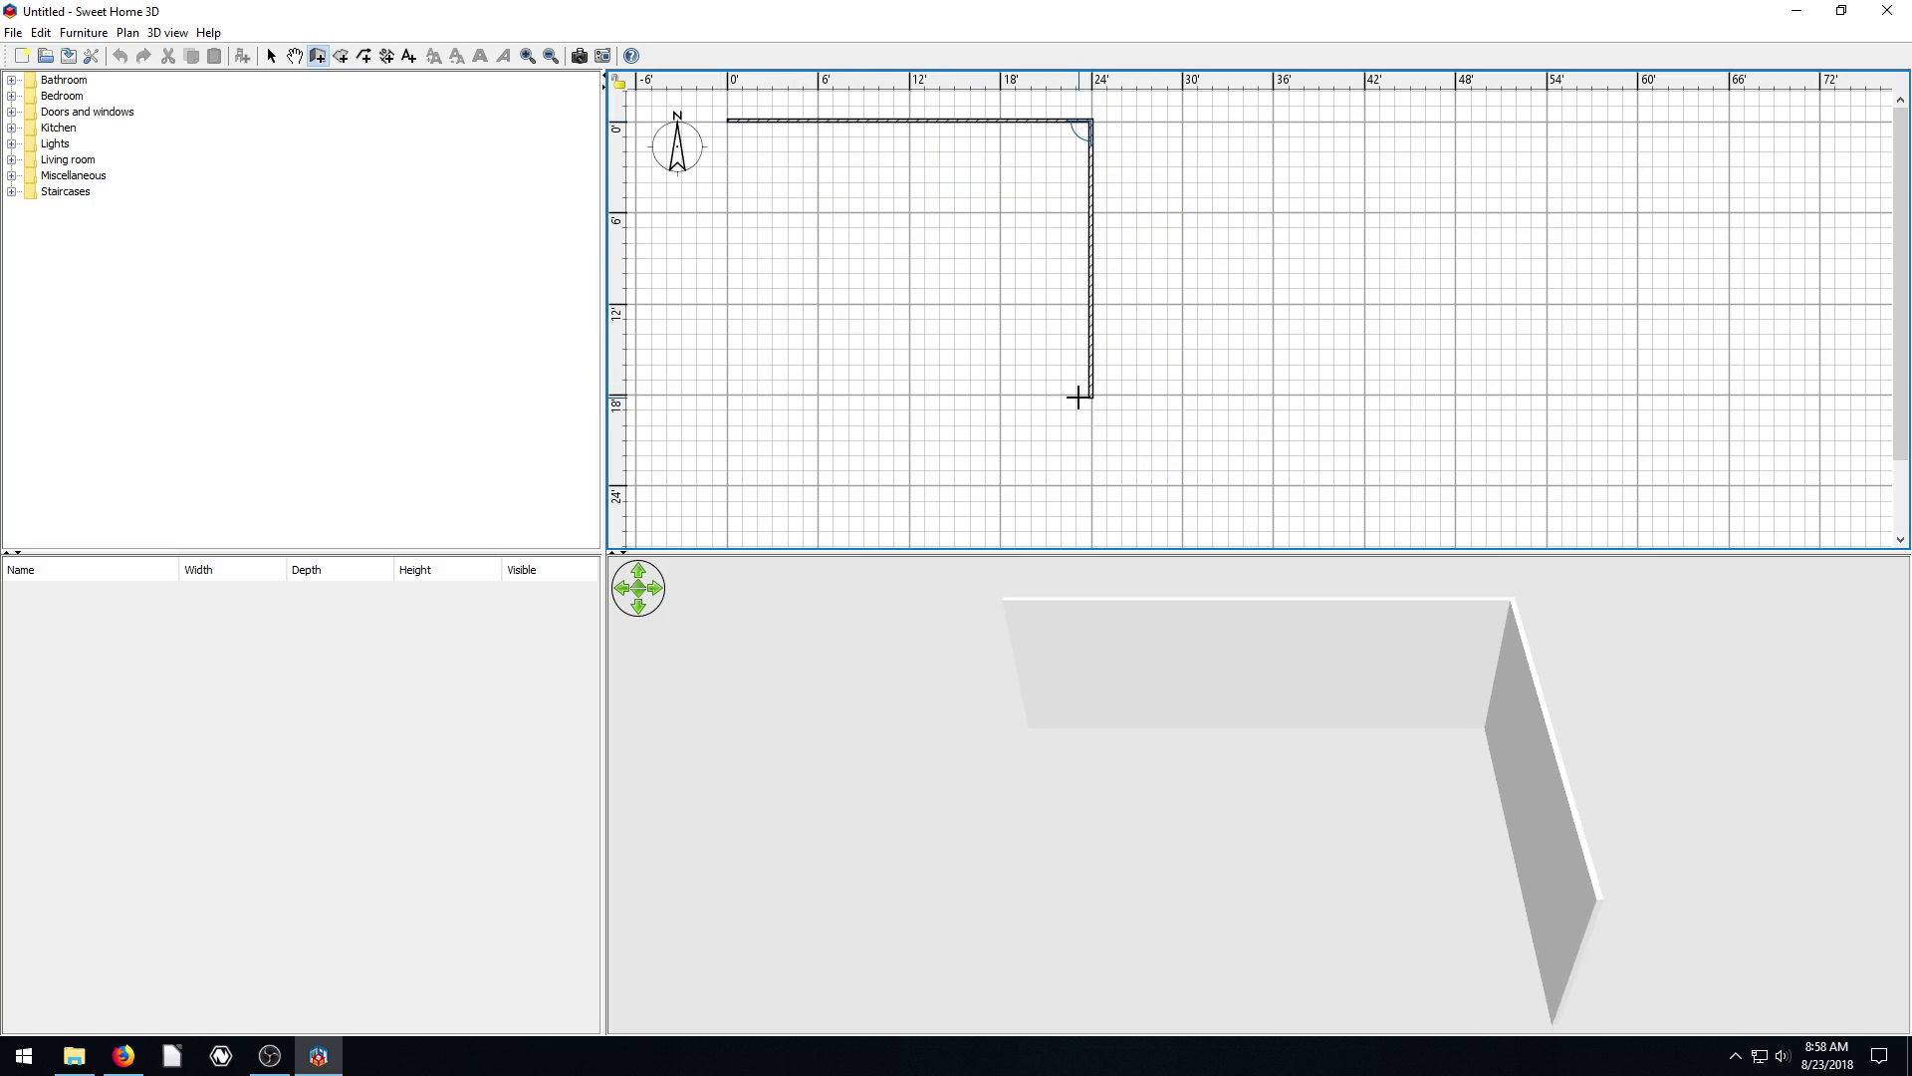
click(727, 397)
double_click(725, 120)
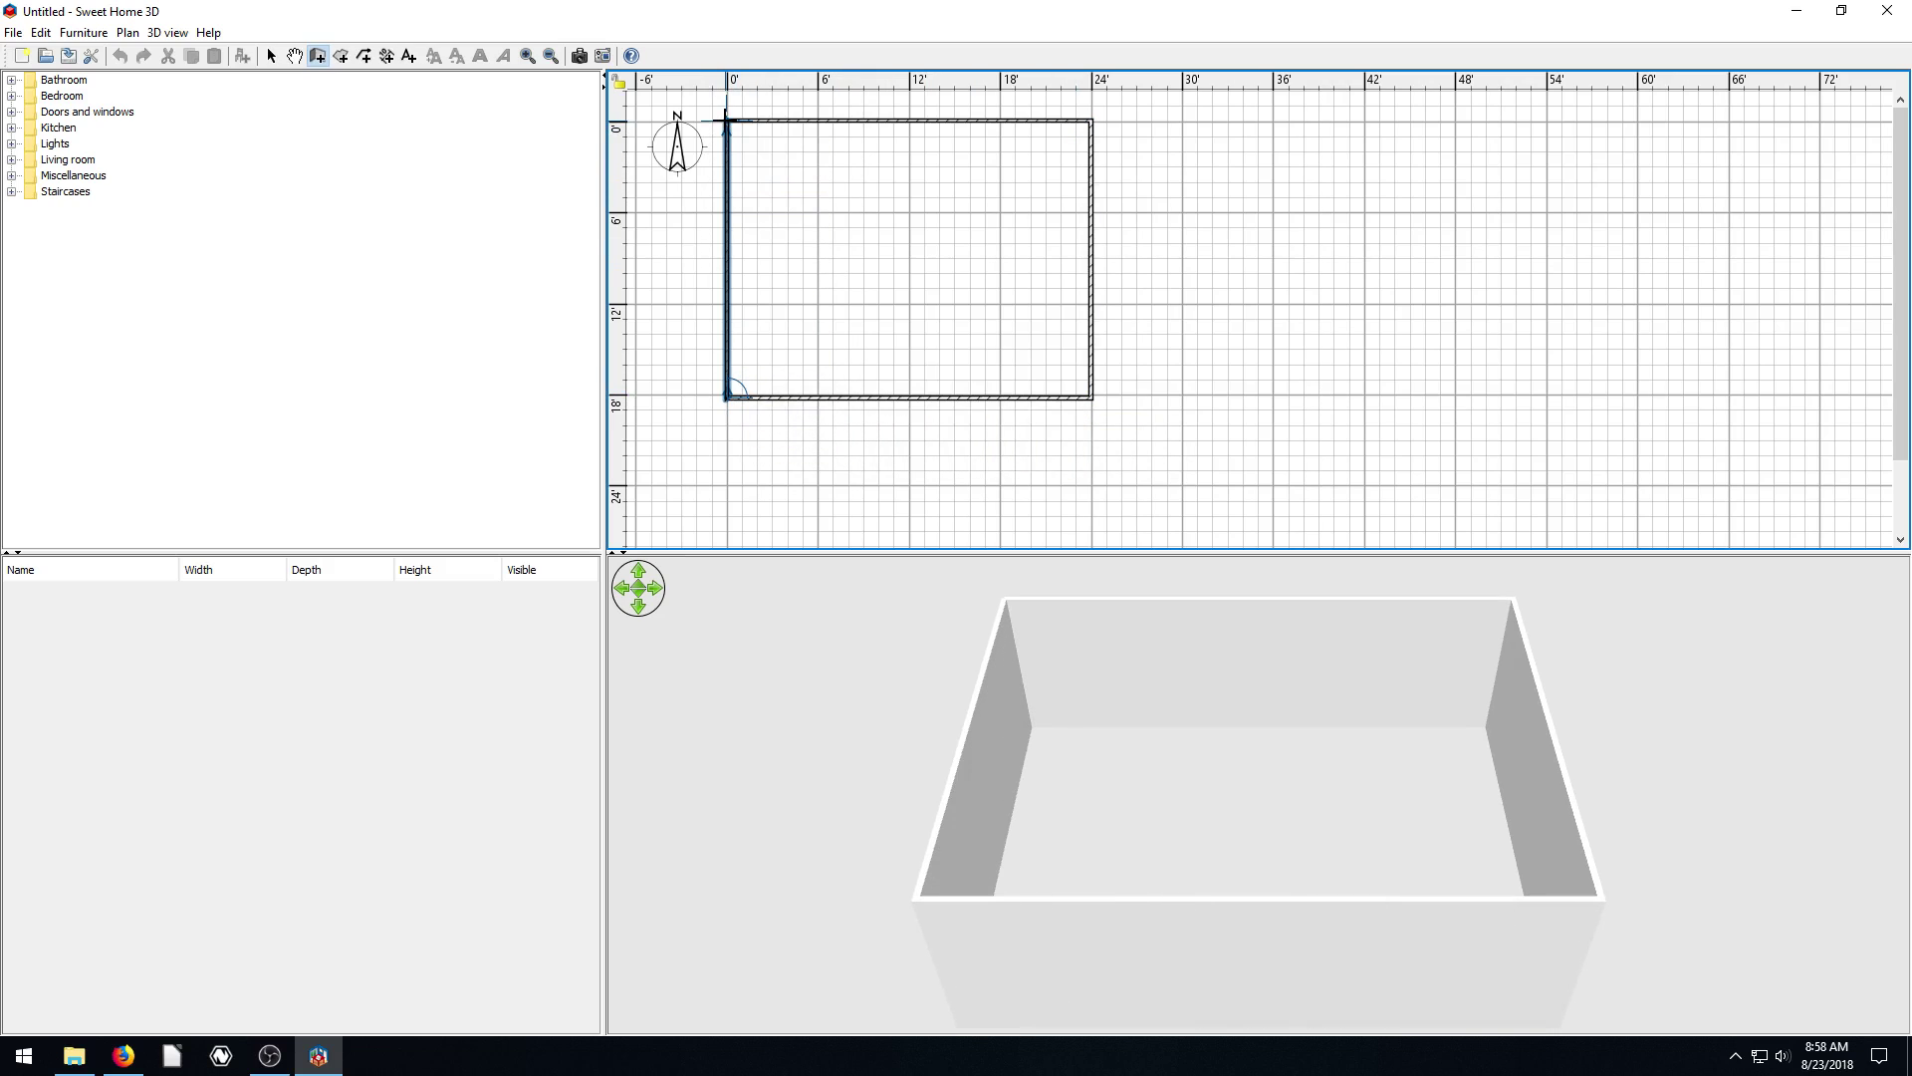
double_click(726, 120)
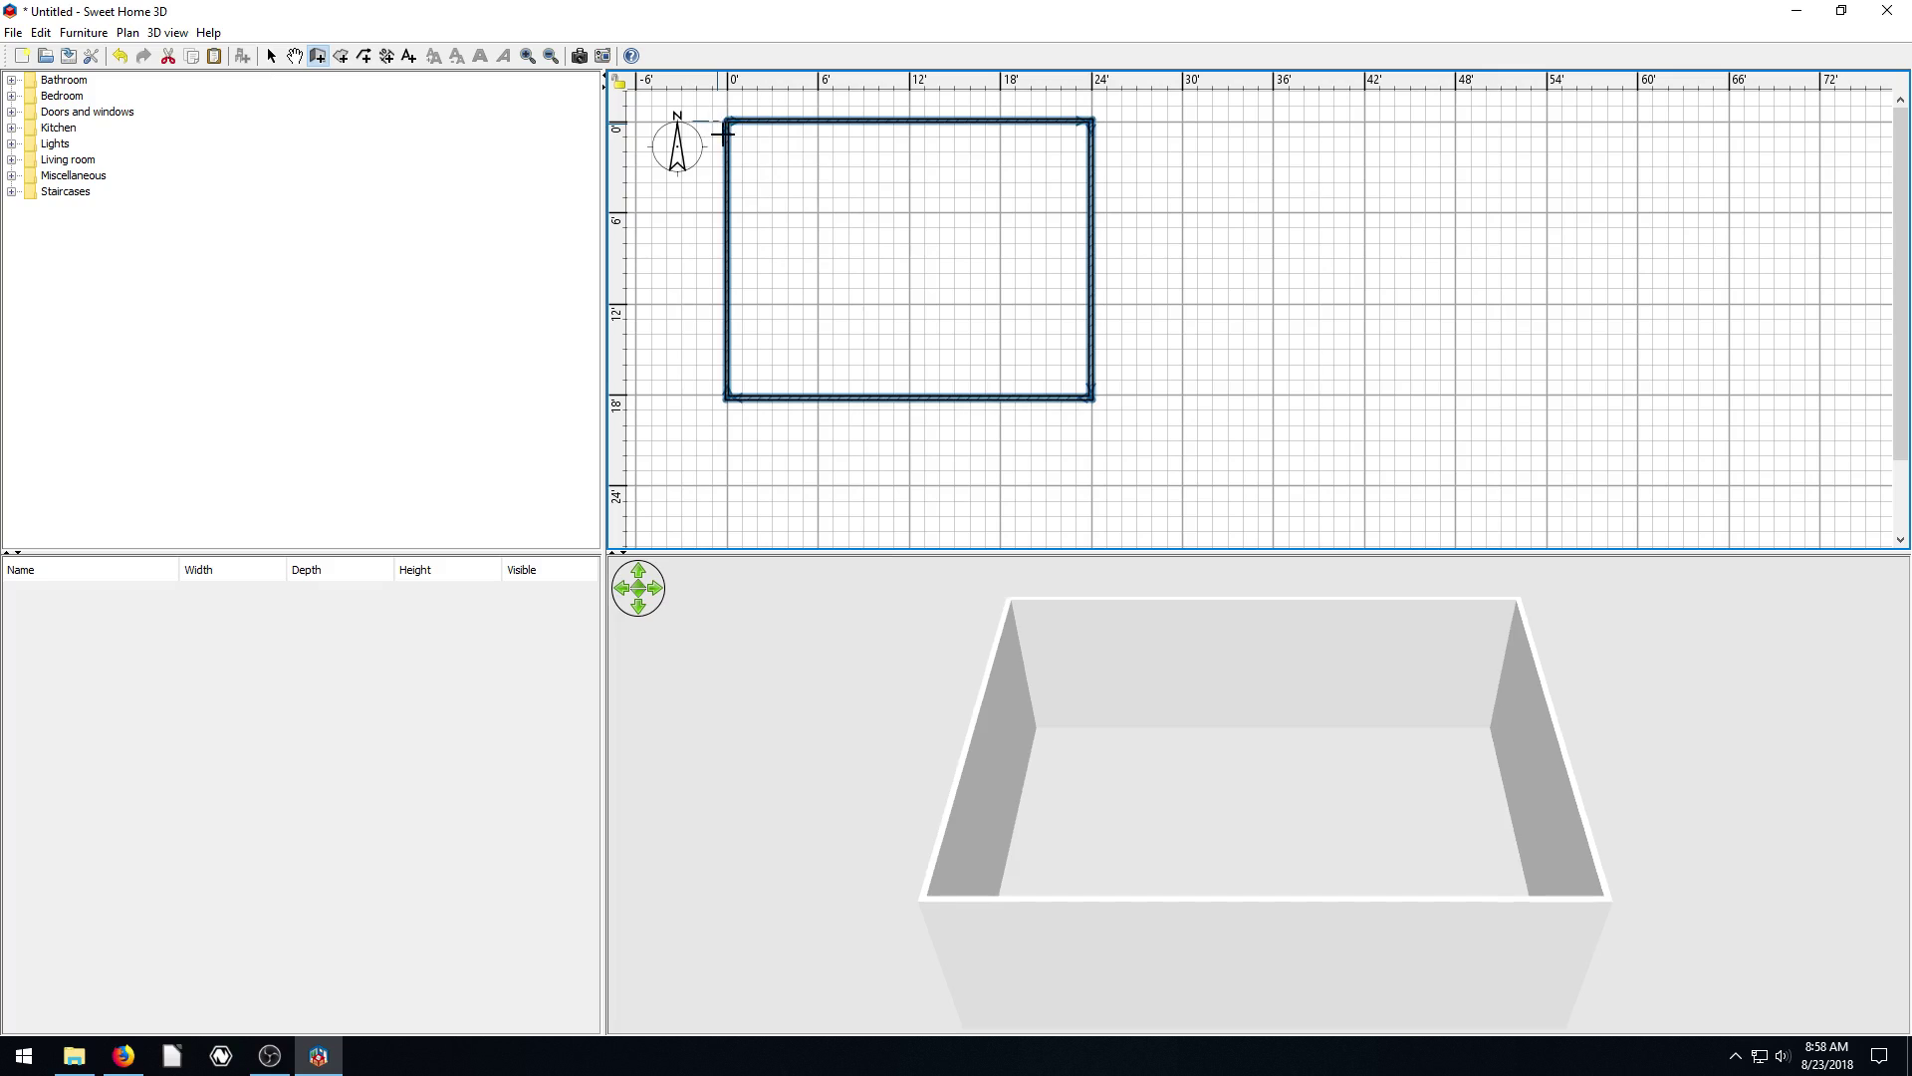
click(1352, 810)
drag(1351, 804, 1115, 826)
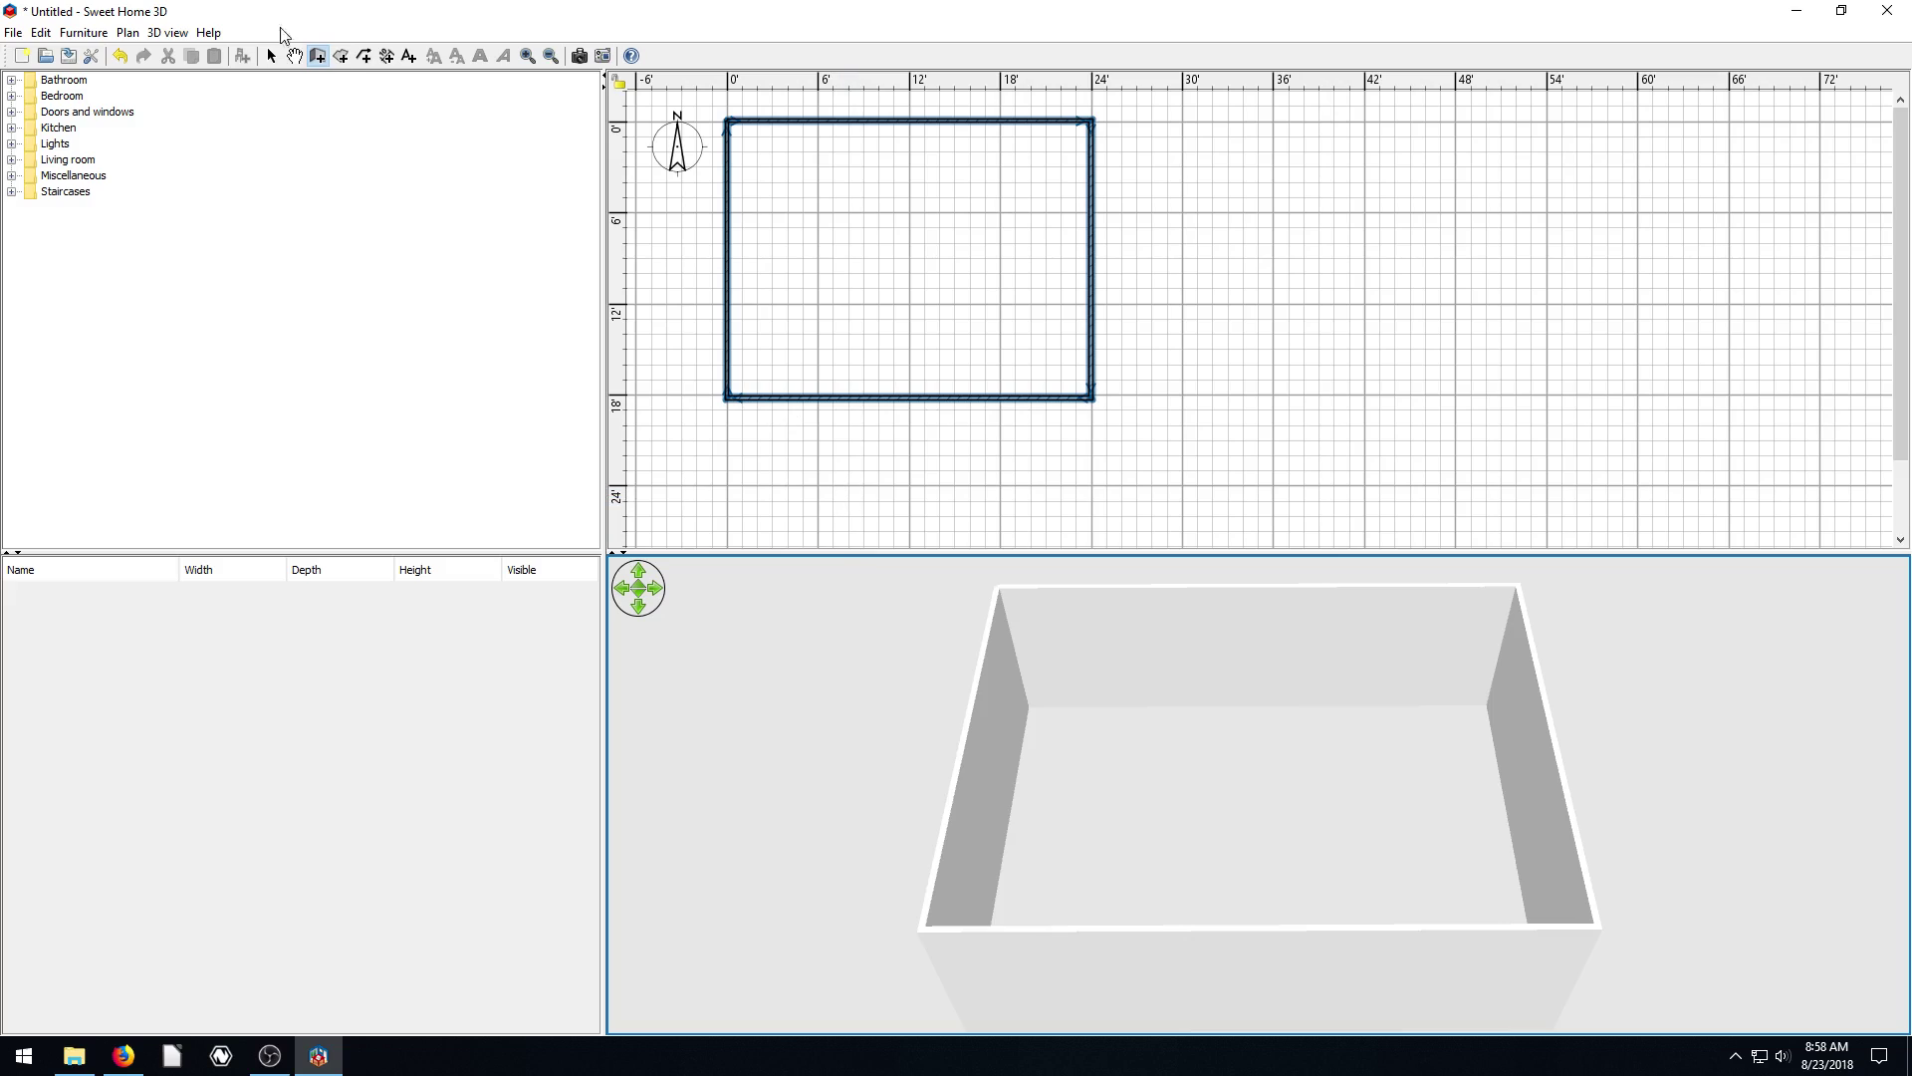
Trace a 428 sq ft room floor along the four wall corners, then return to Select mode
click(342, 58)
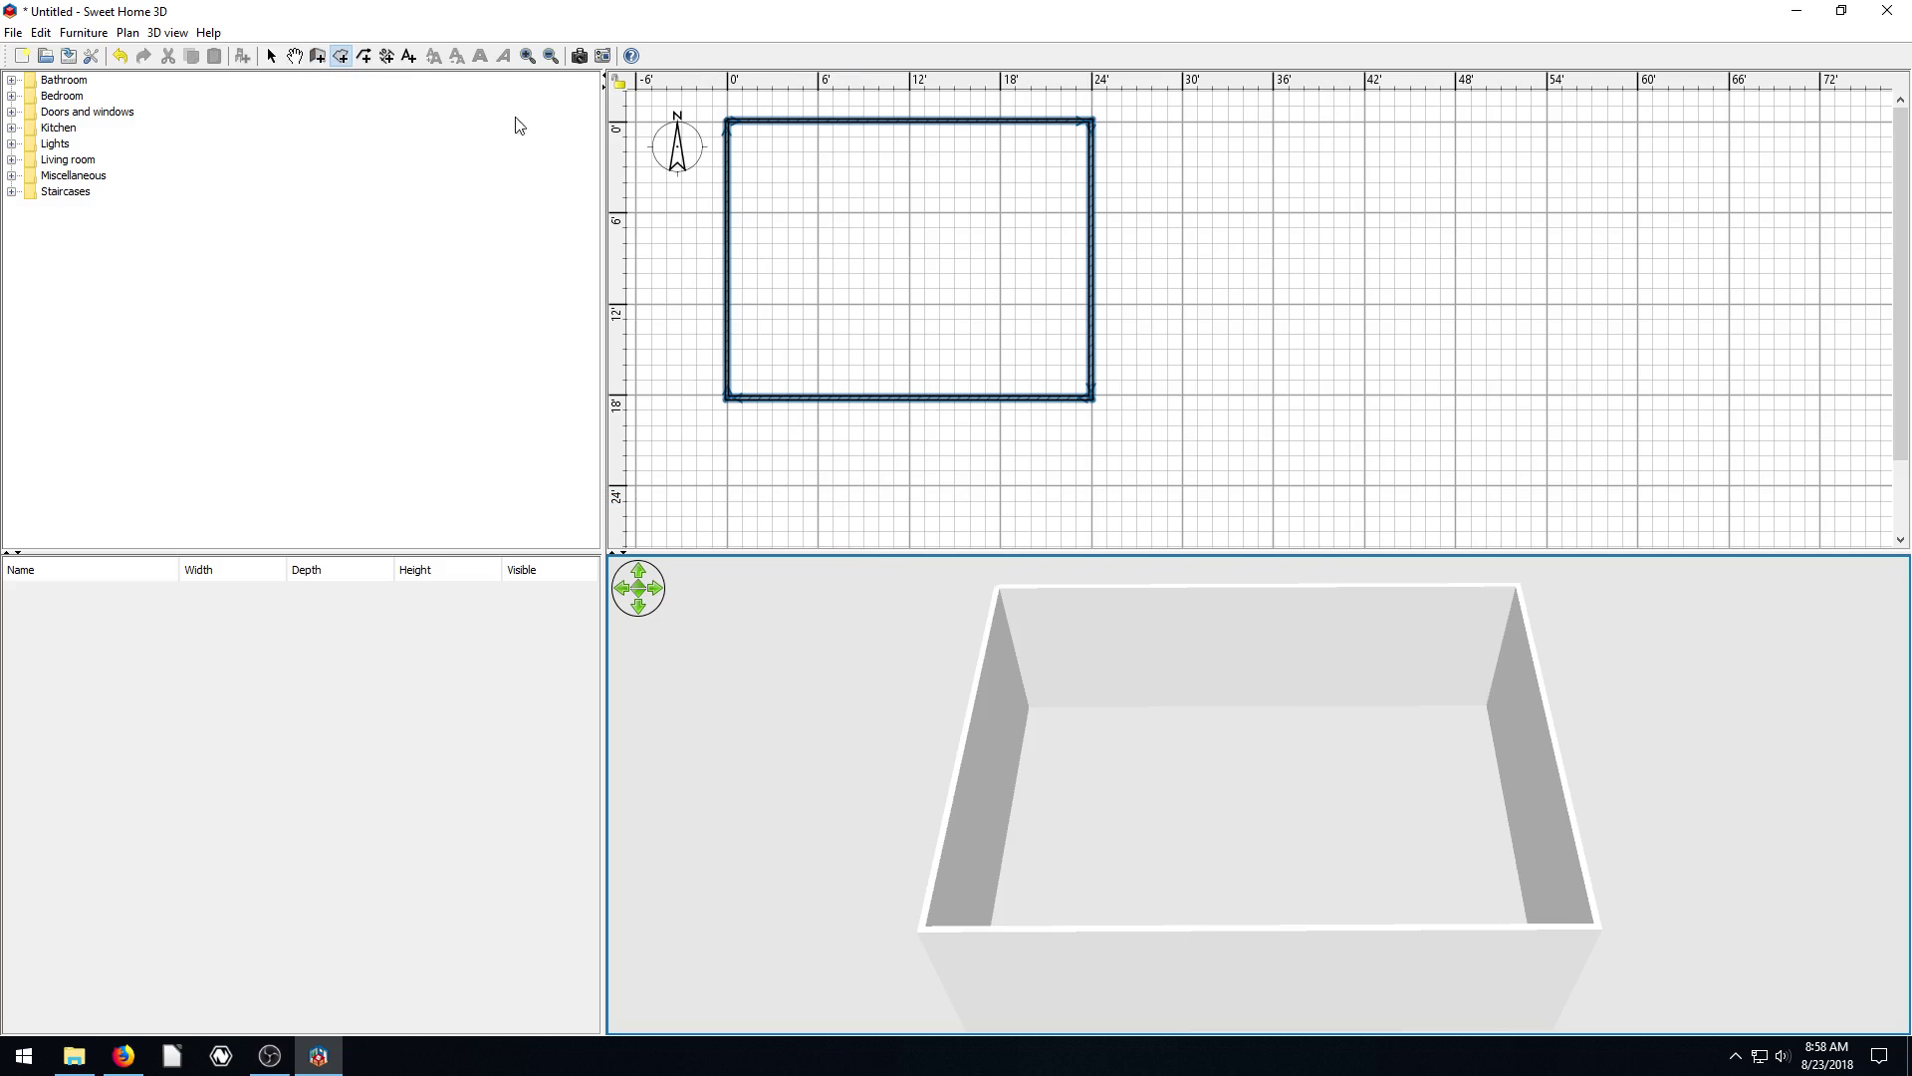
click(730, 121)
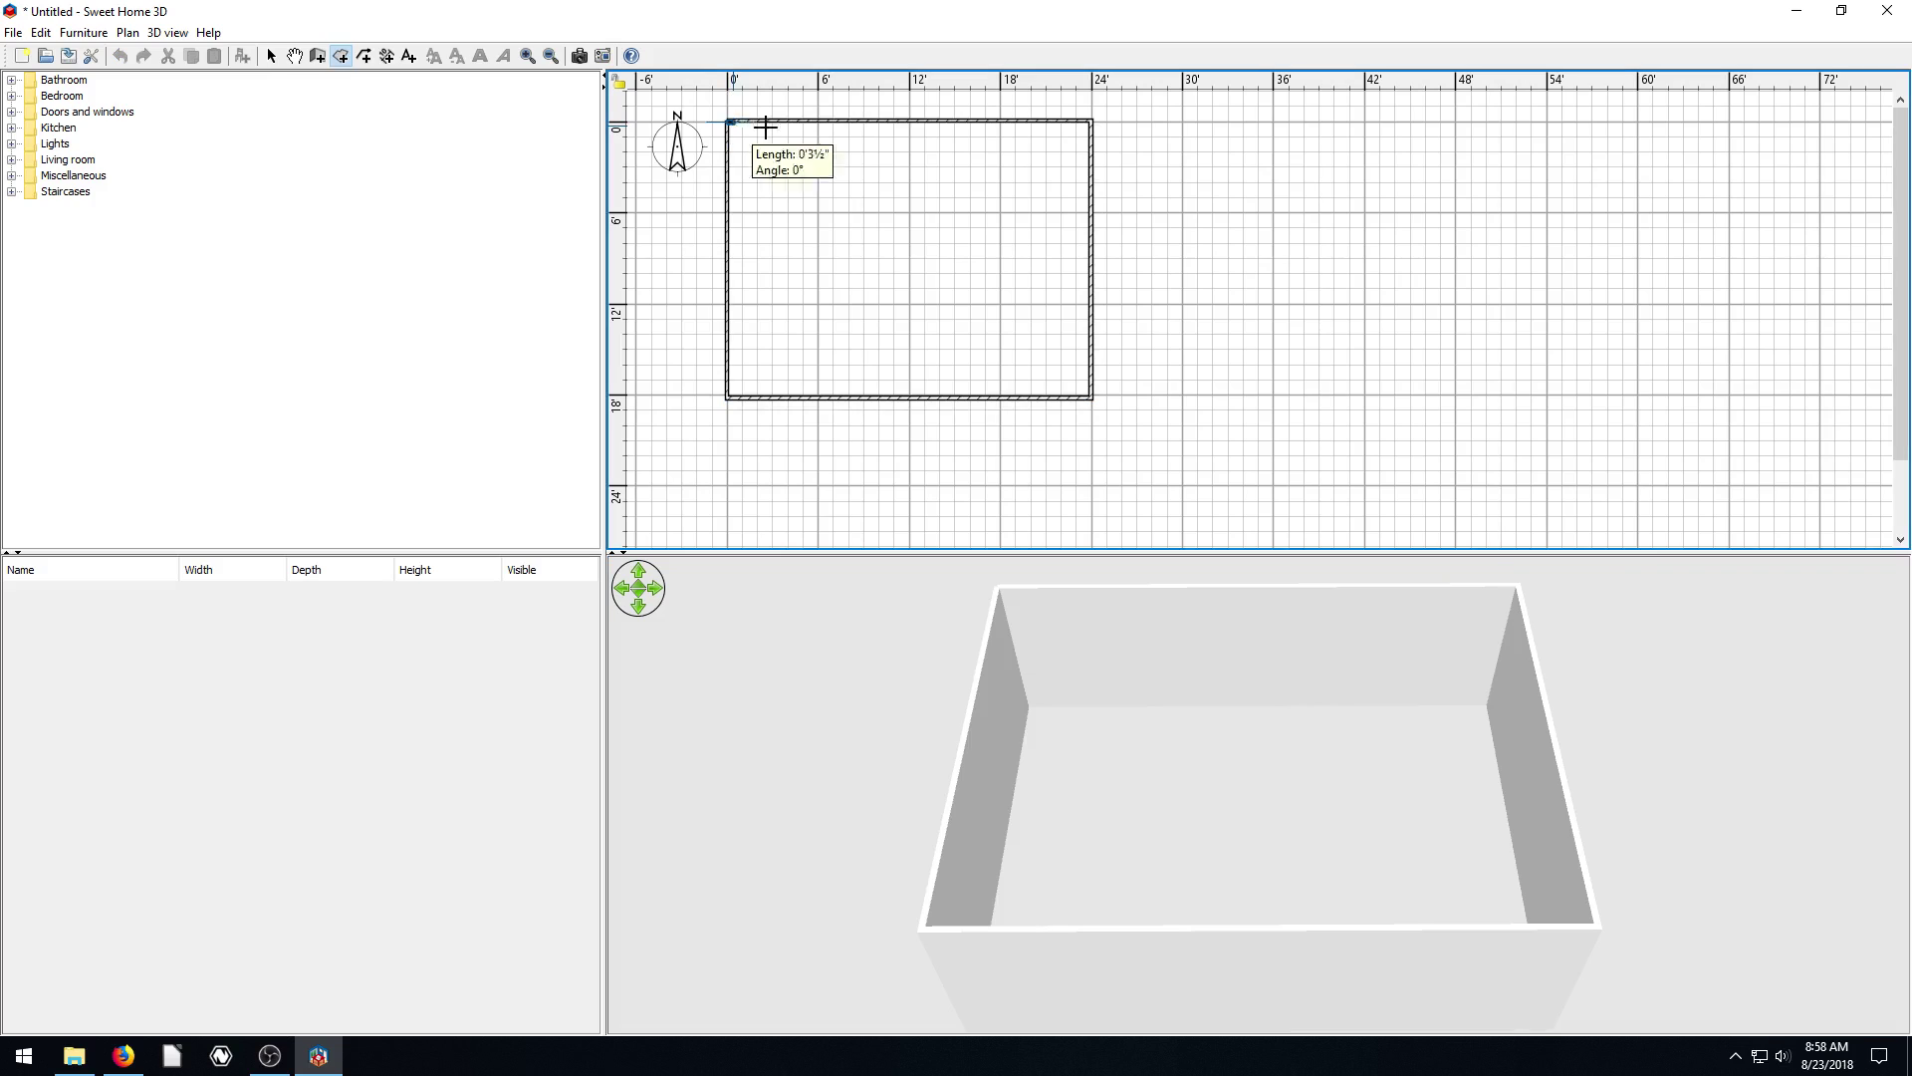
click(1091, 122)
click(1091, 396)
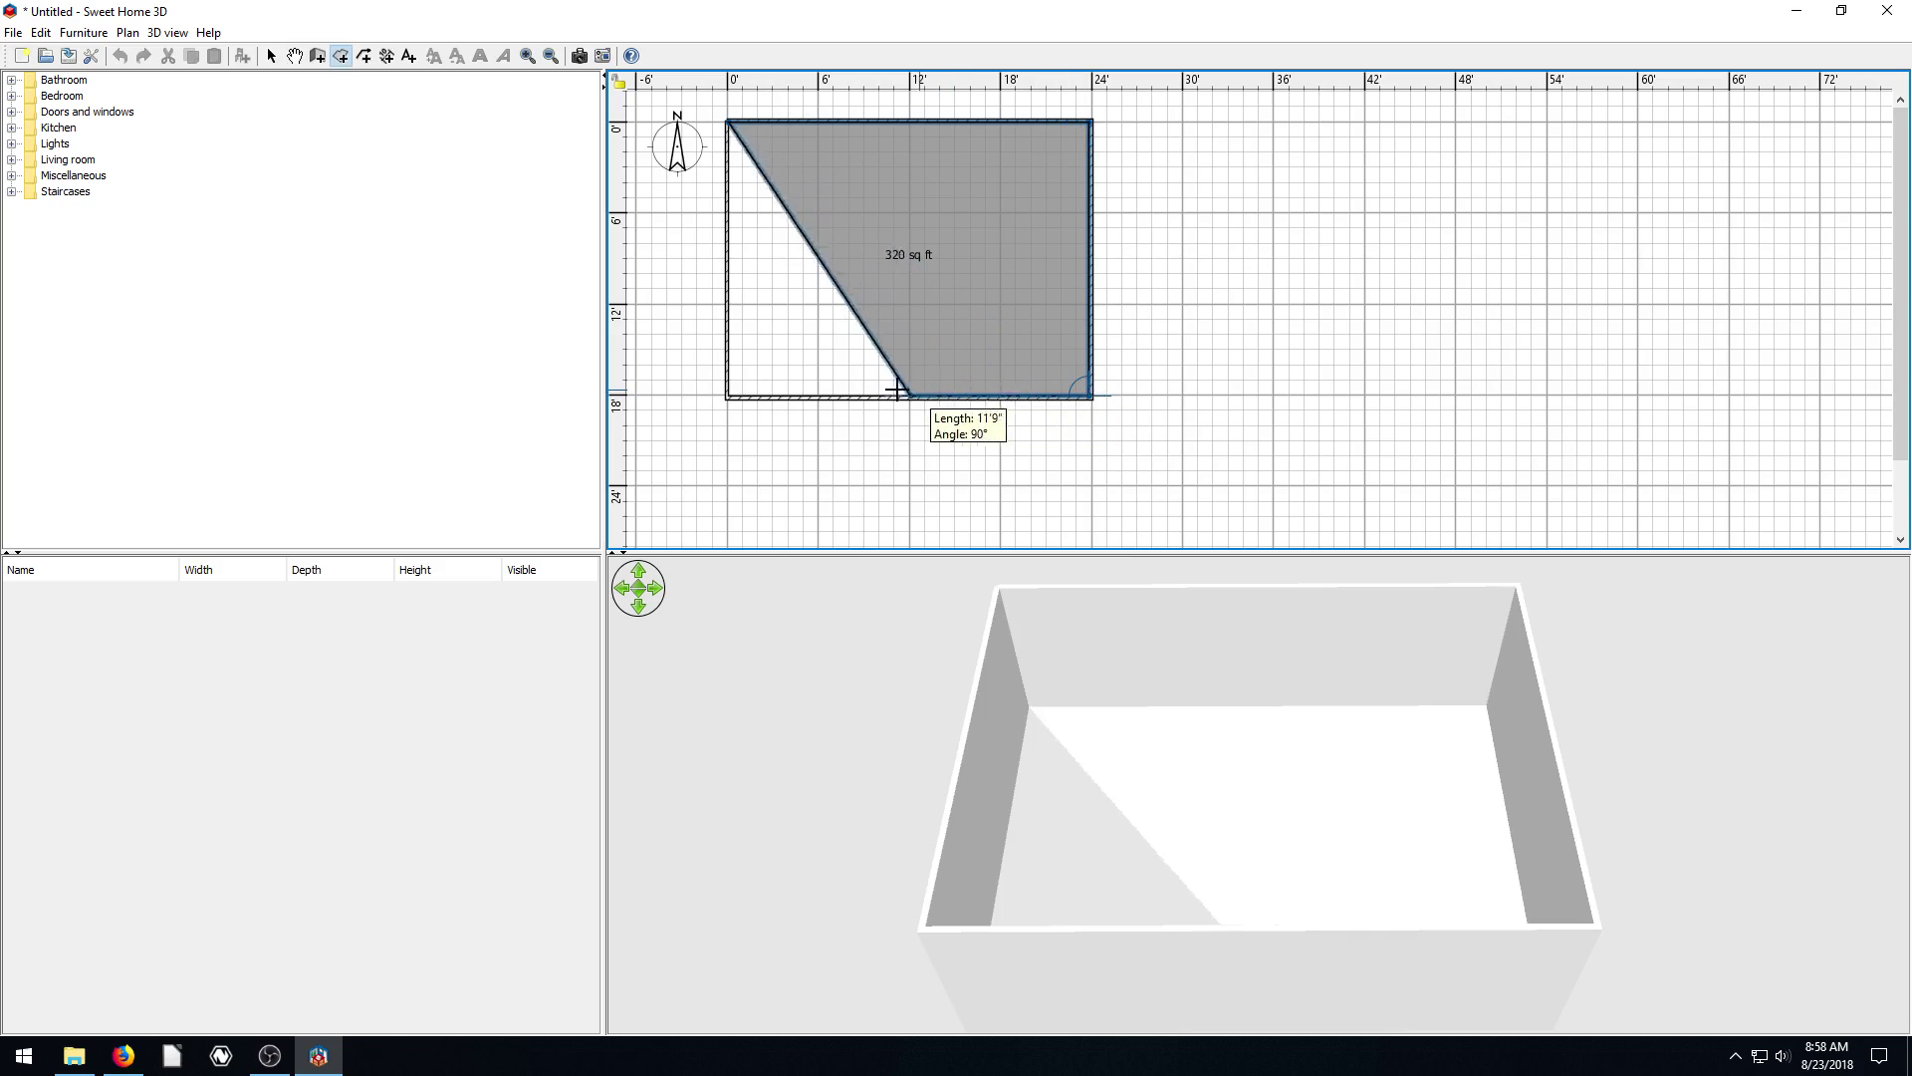
double_click(730, 392)
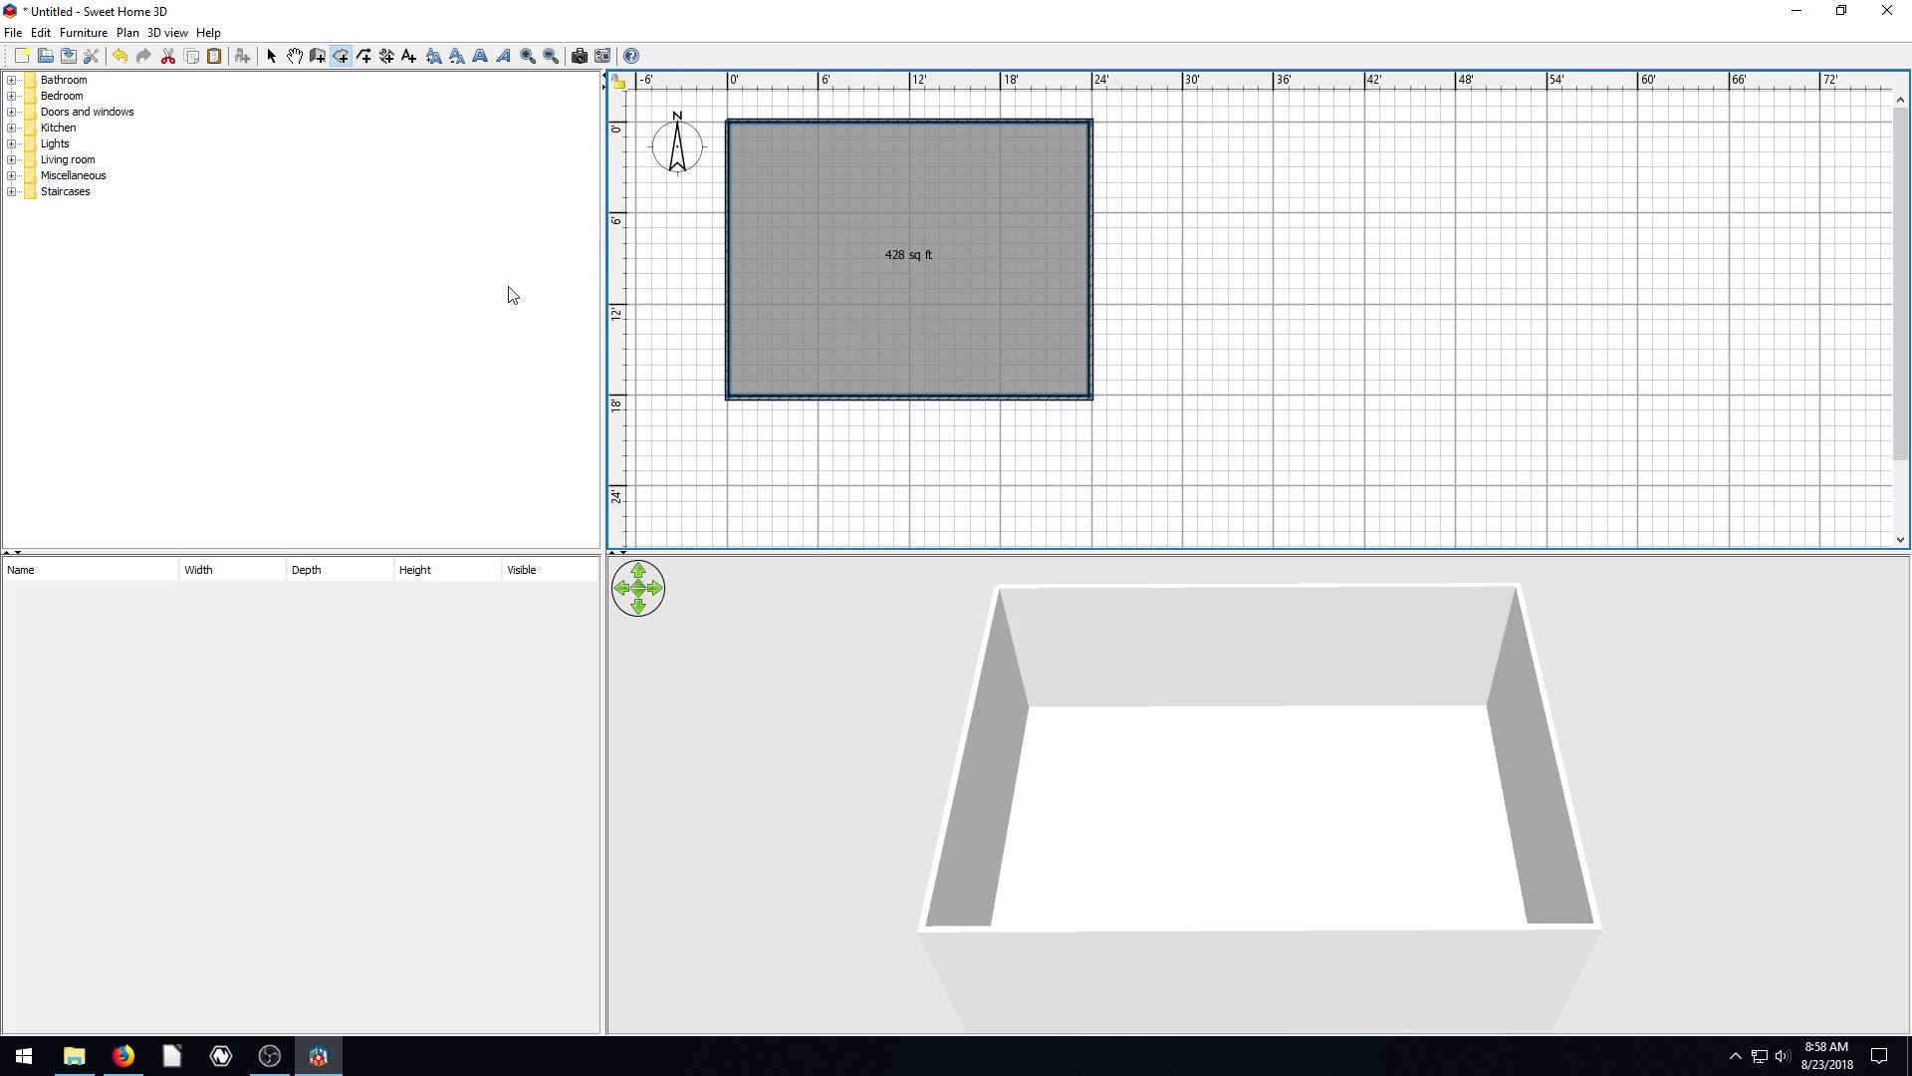
click(270, 55)
mouse_move(1272, 814)
mouse_down()
mouse_move(1096, 794)
mouse_move(1268, 867)
mouse_move(1283, 831)
mouse_up()
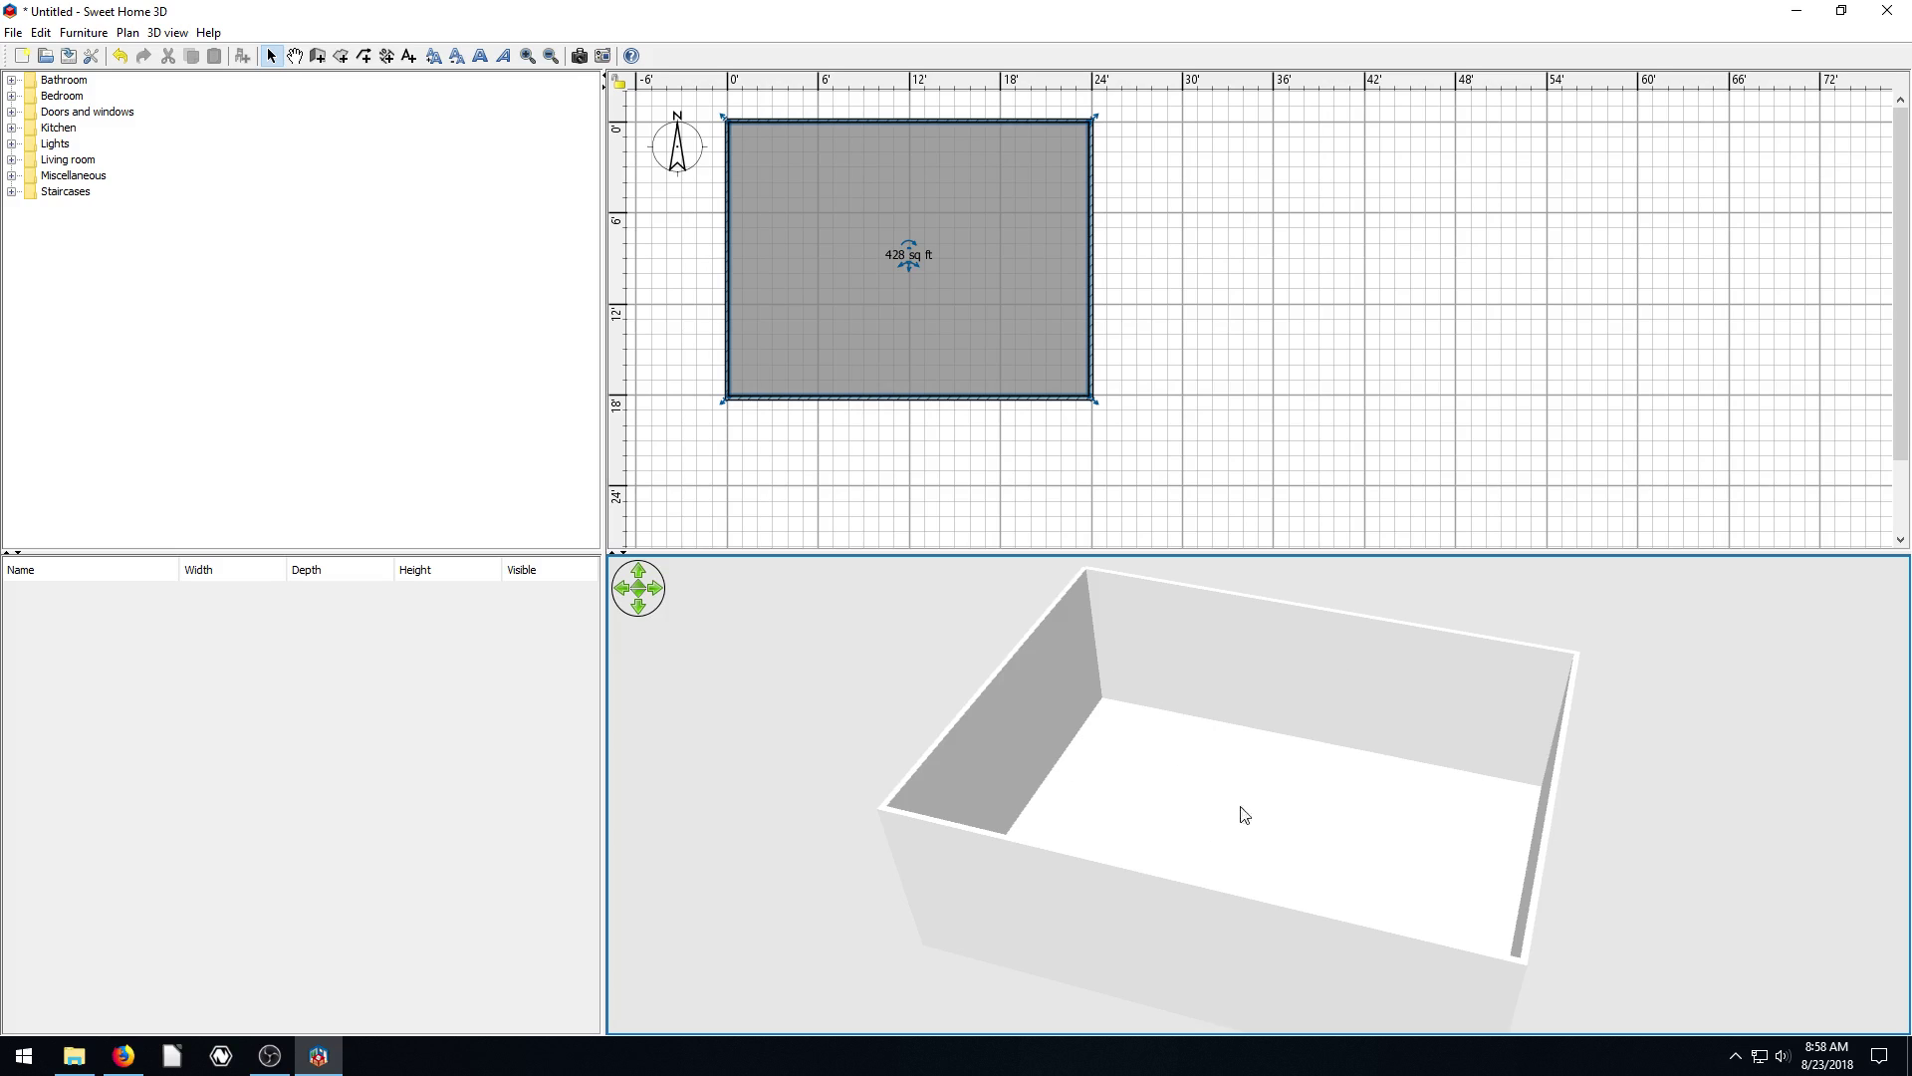
drag(1111, 839, 1132, 899)
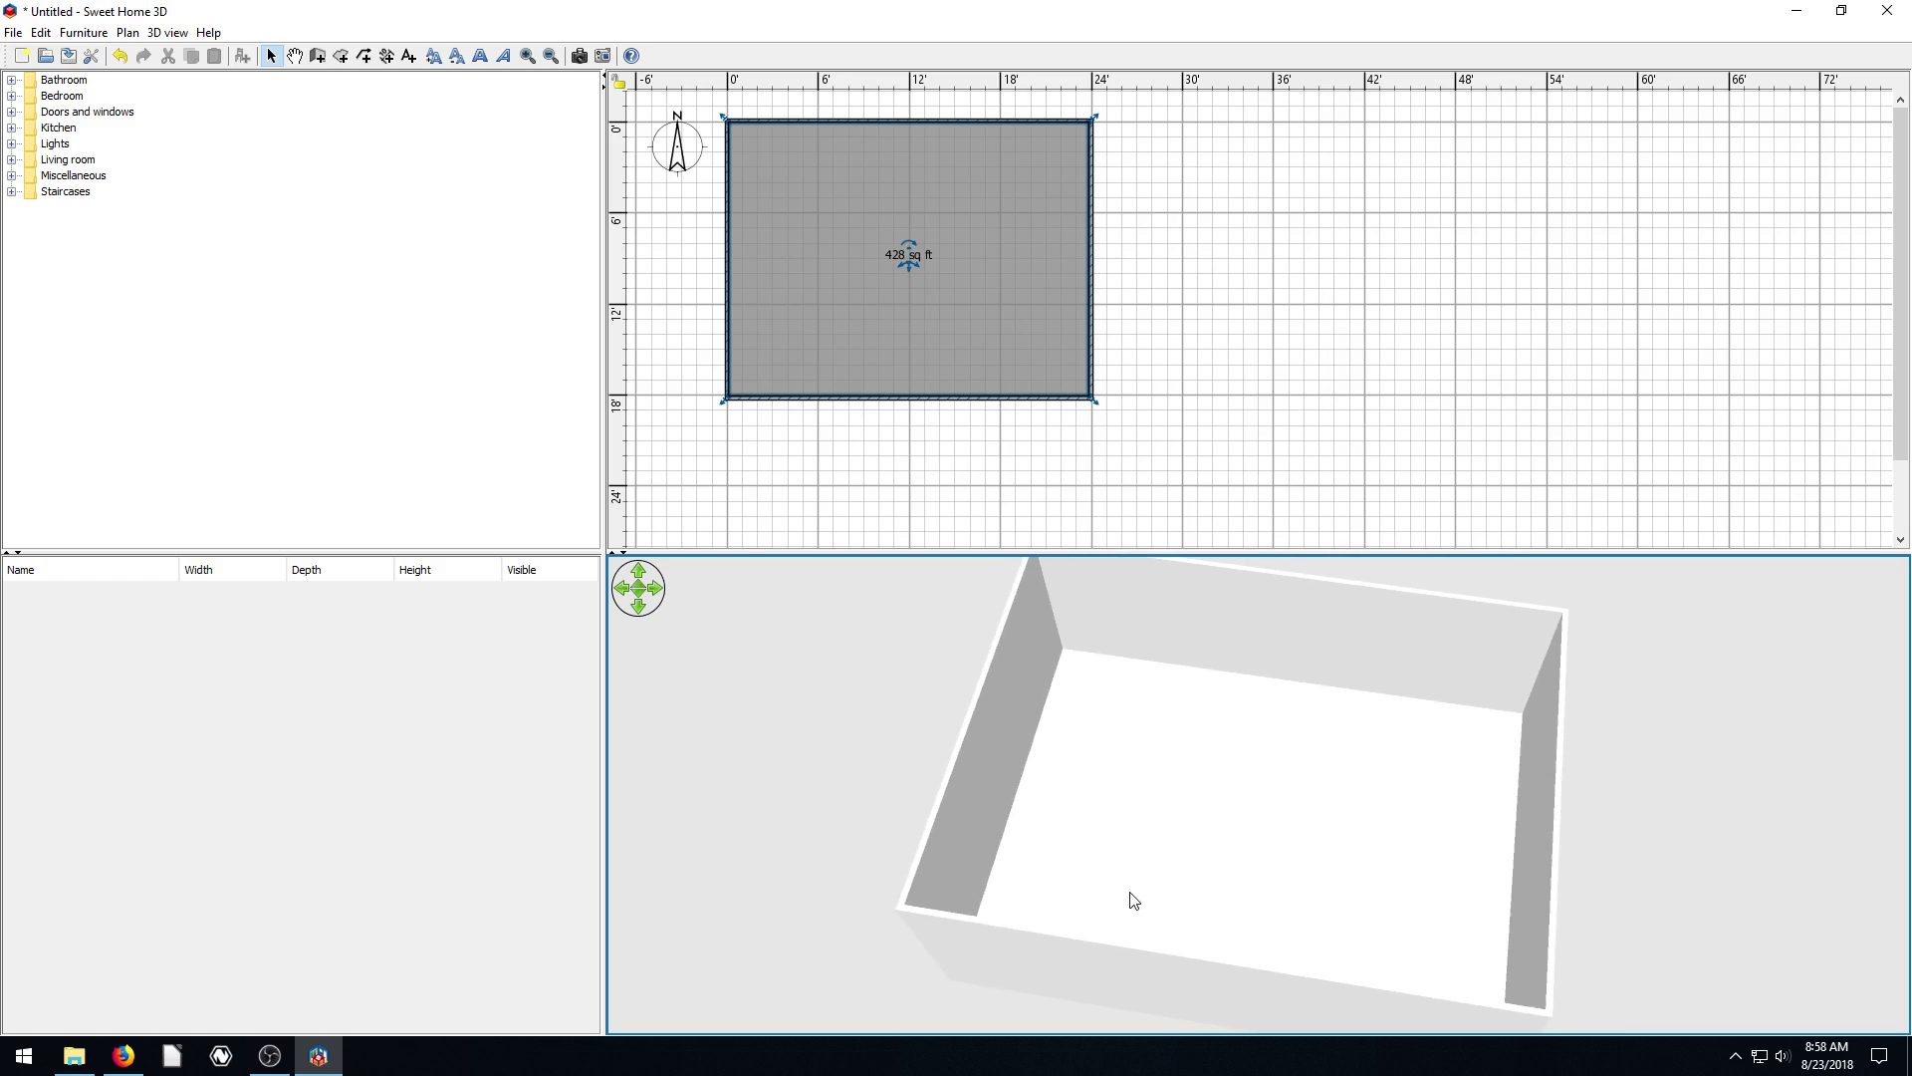
click(12, 79)
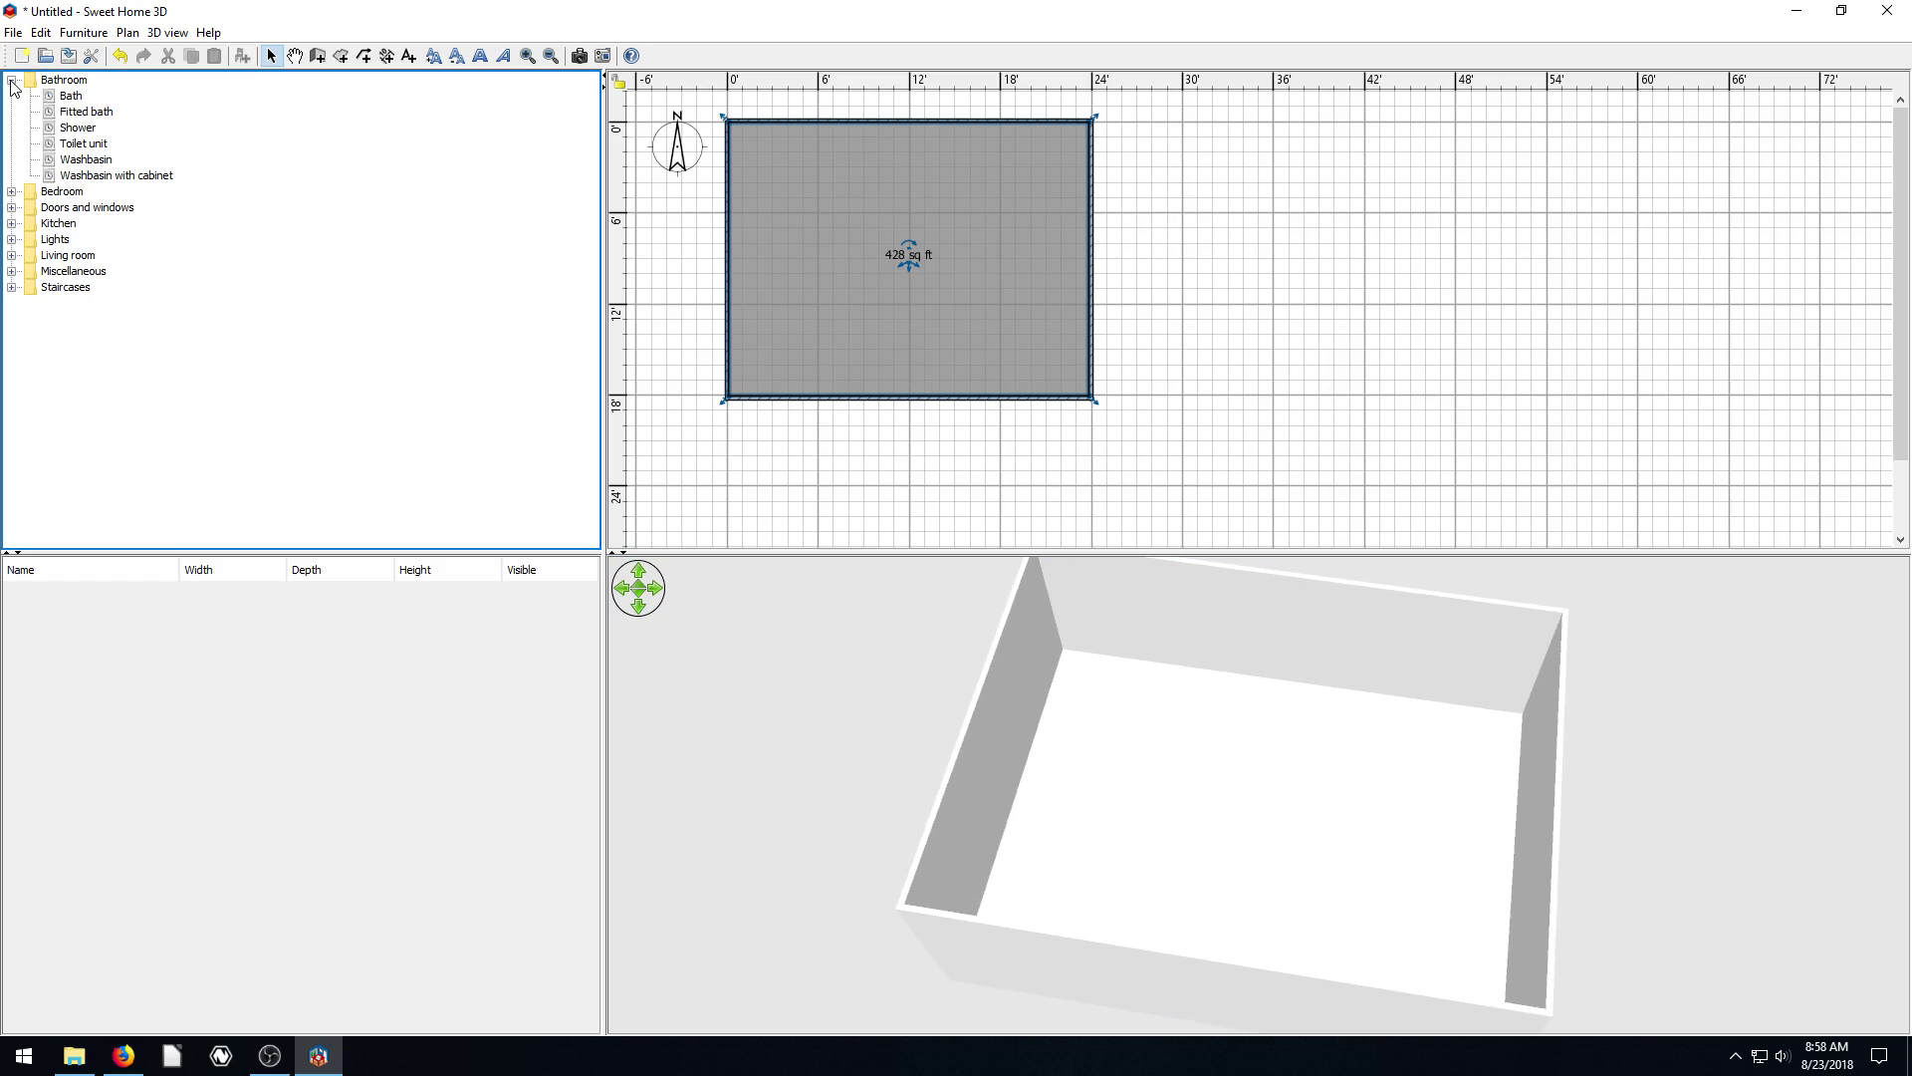
drag(72, 103, 922, 215)
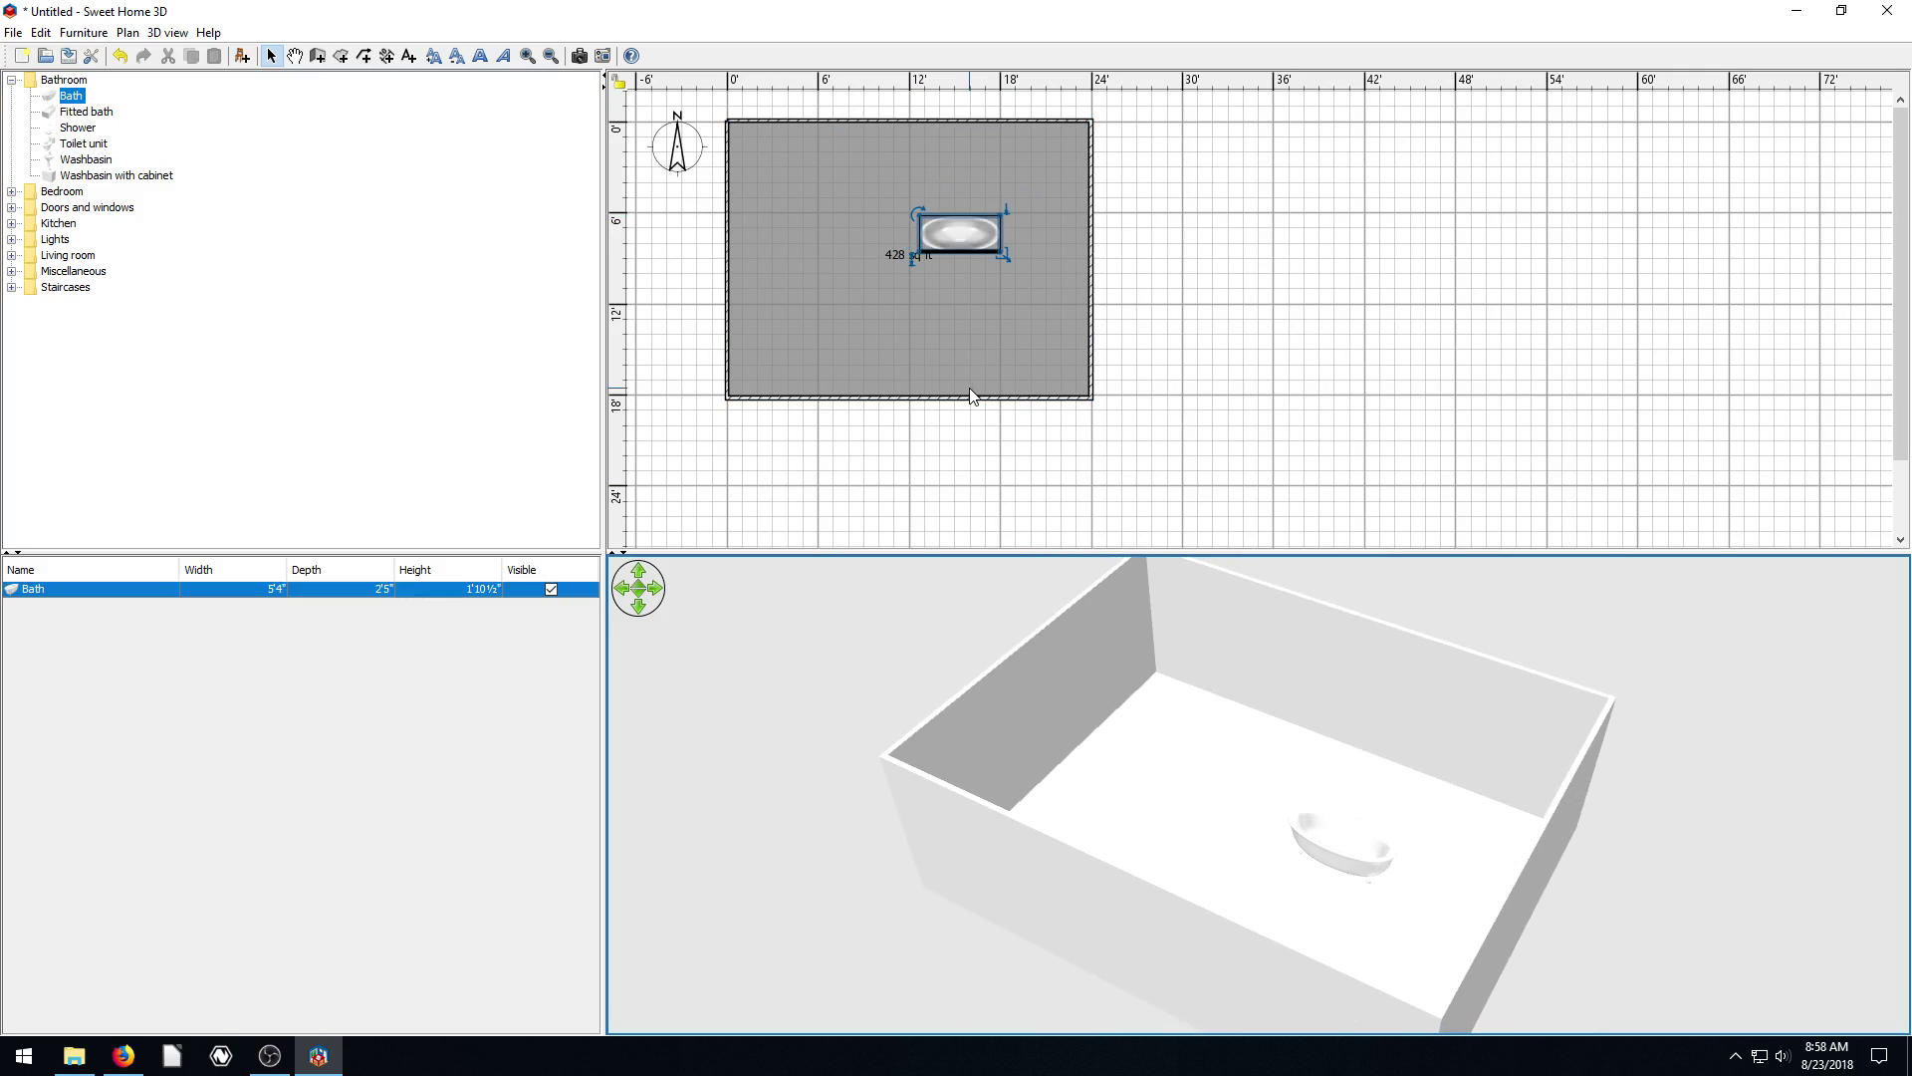
click(958, 234)
key(ctrl+x)
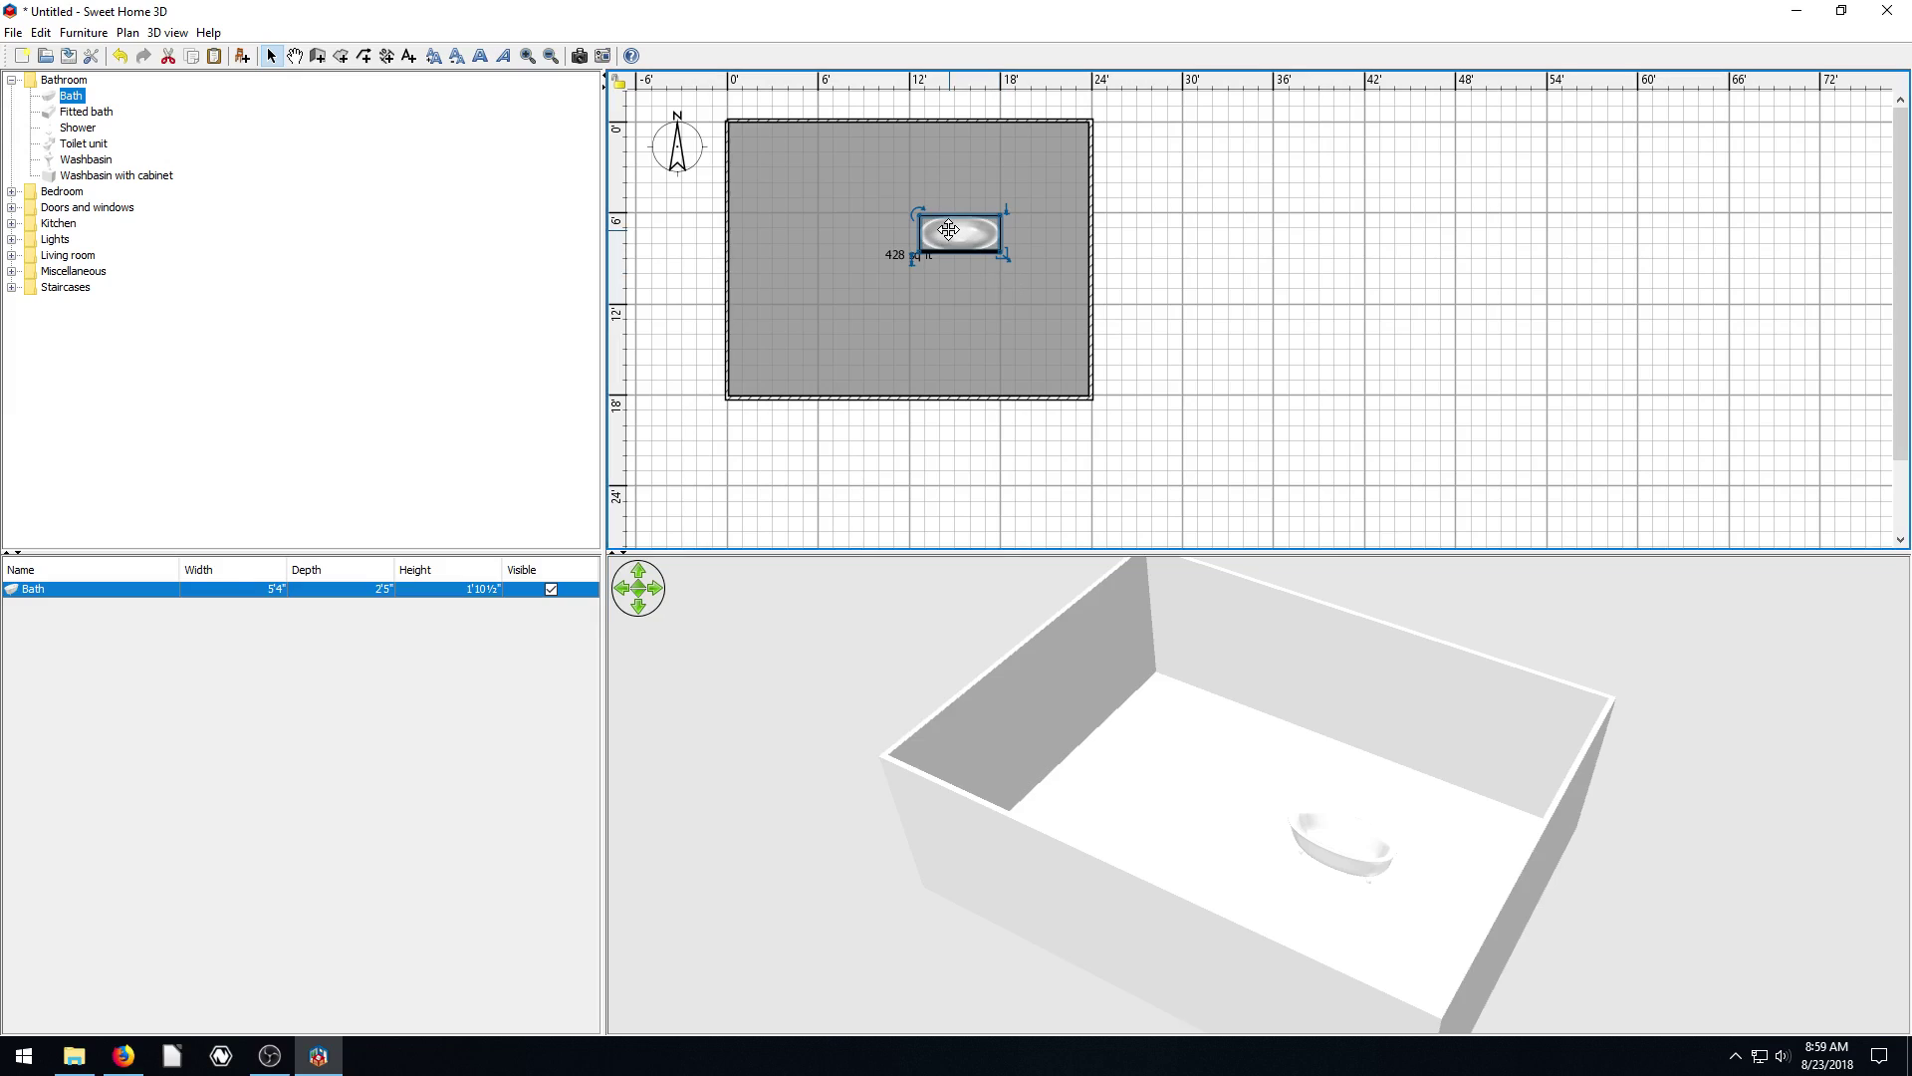
click(11, 223)
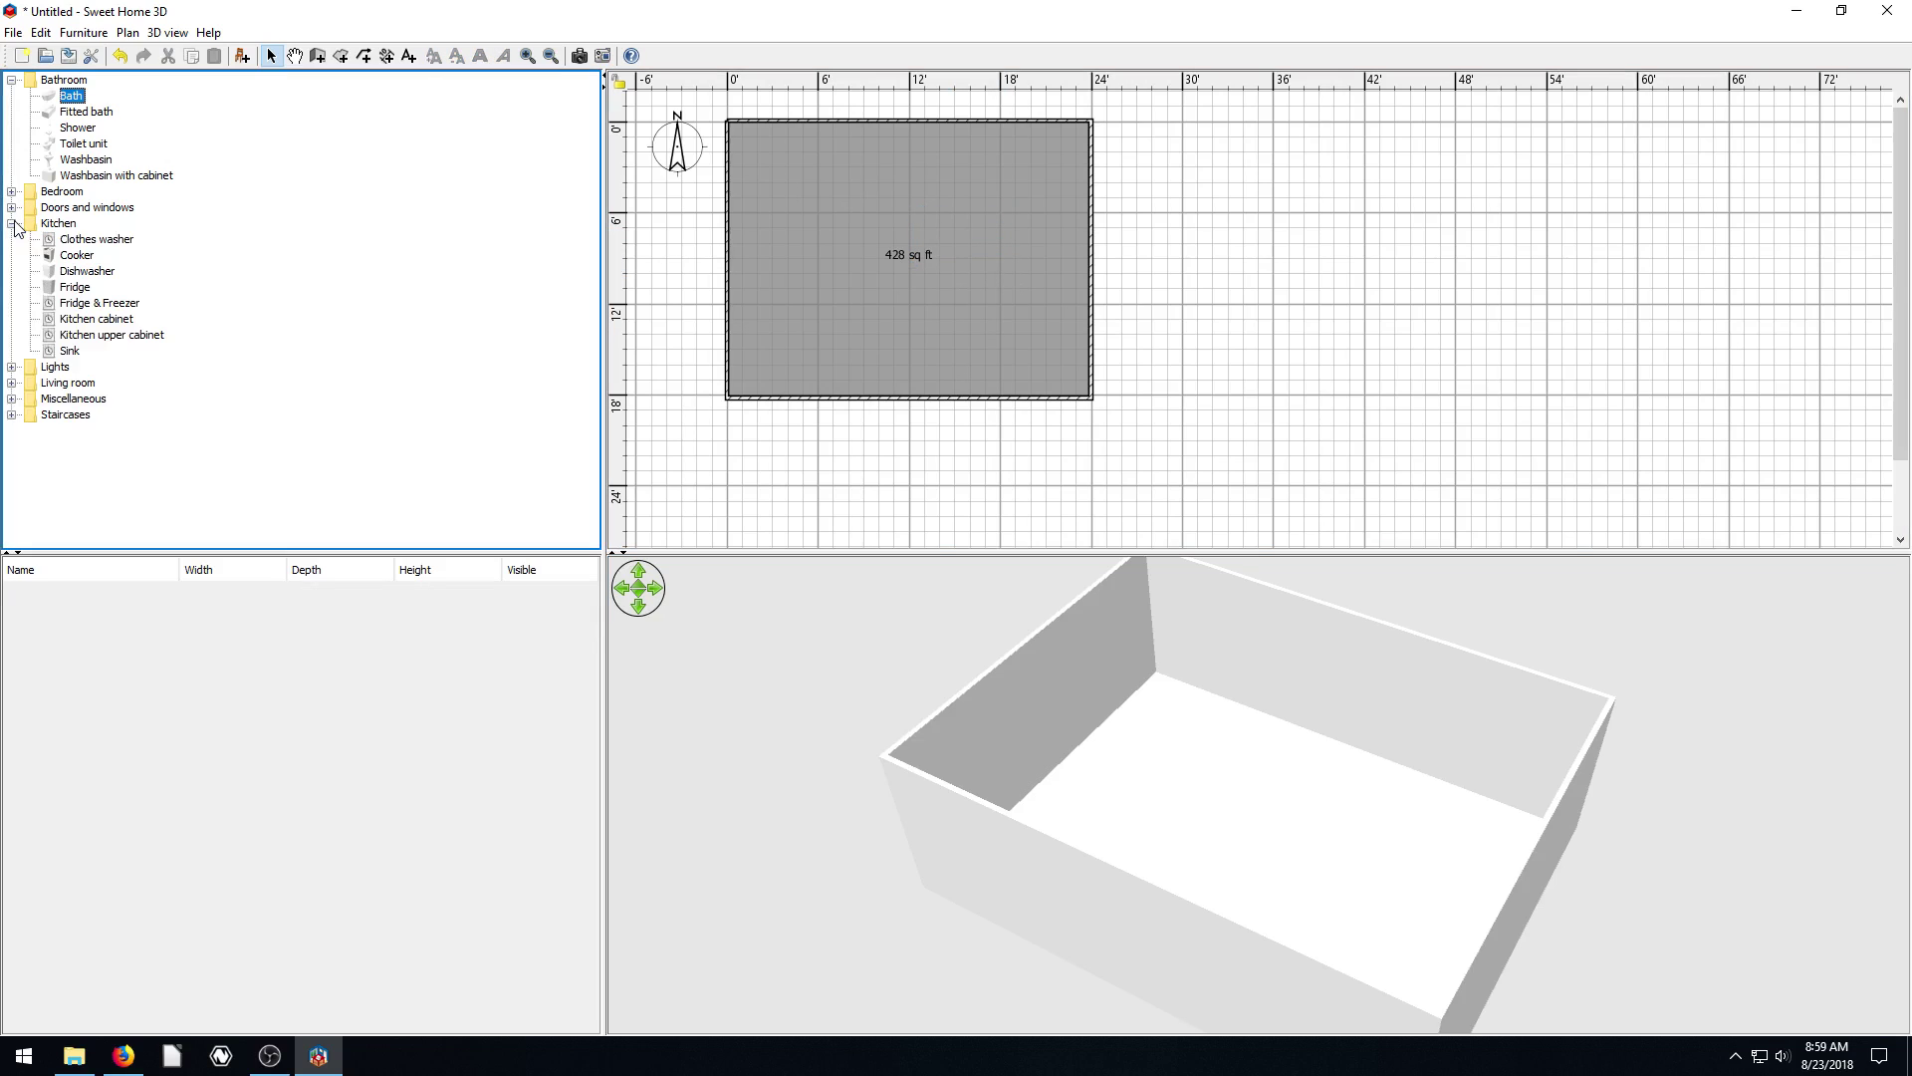
click(11, 208)
click(11, 191)
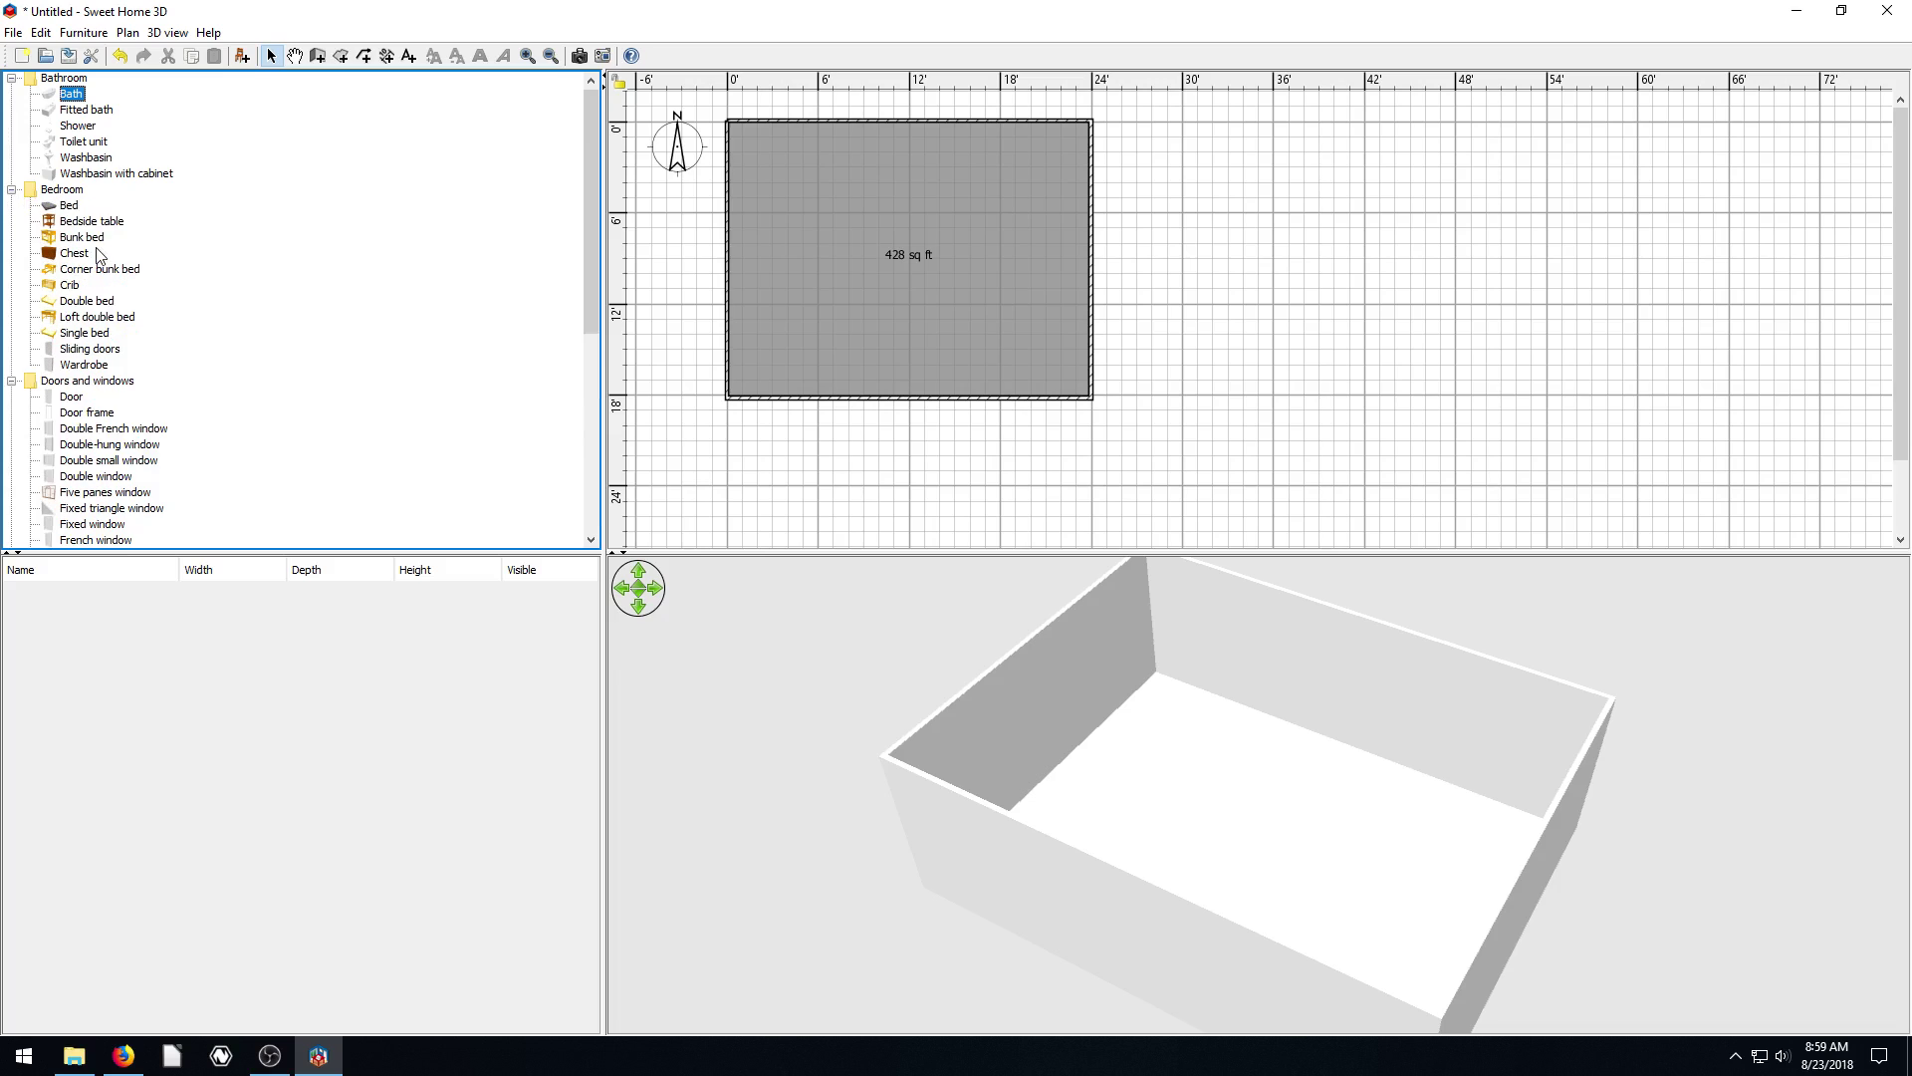
drag(84, 238, 912, 262)
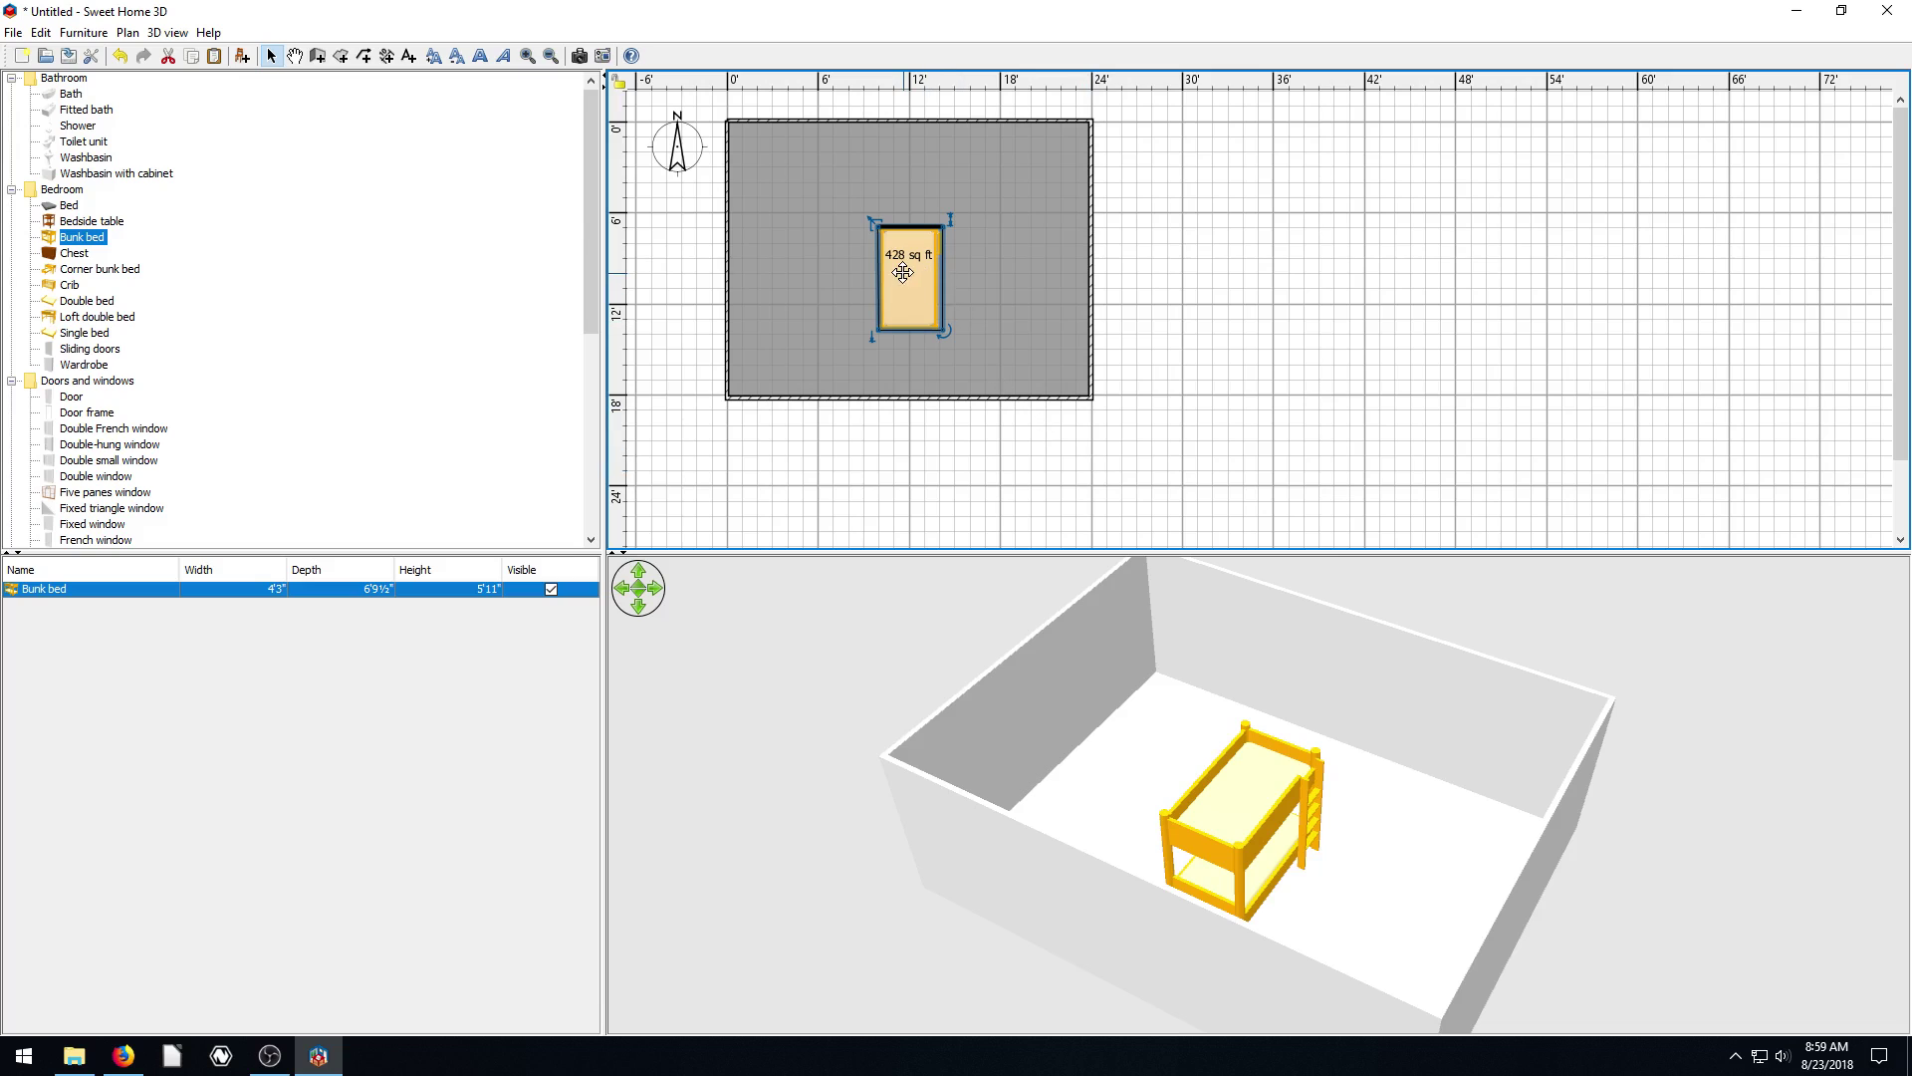
double_click(902, 272)
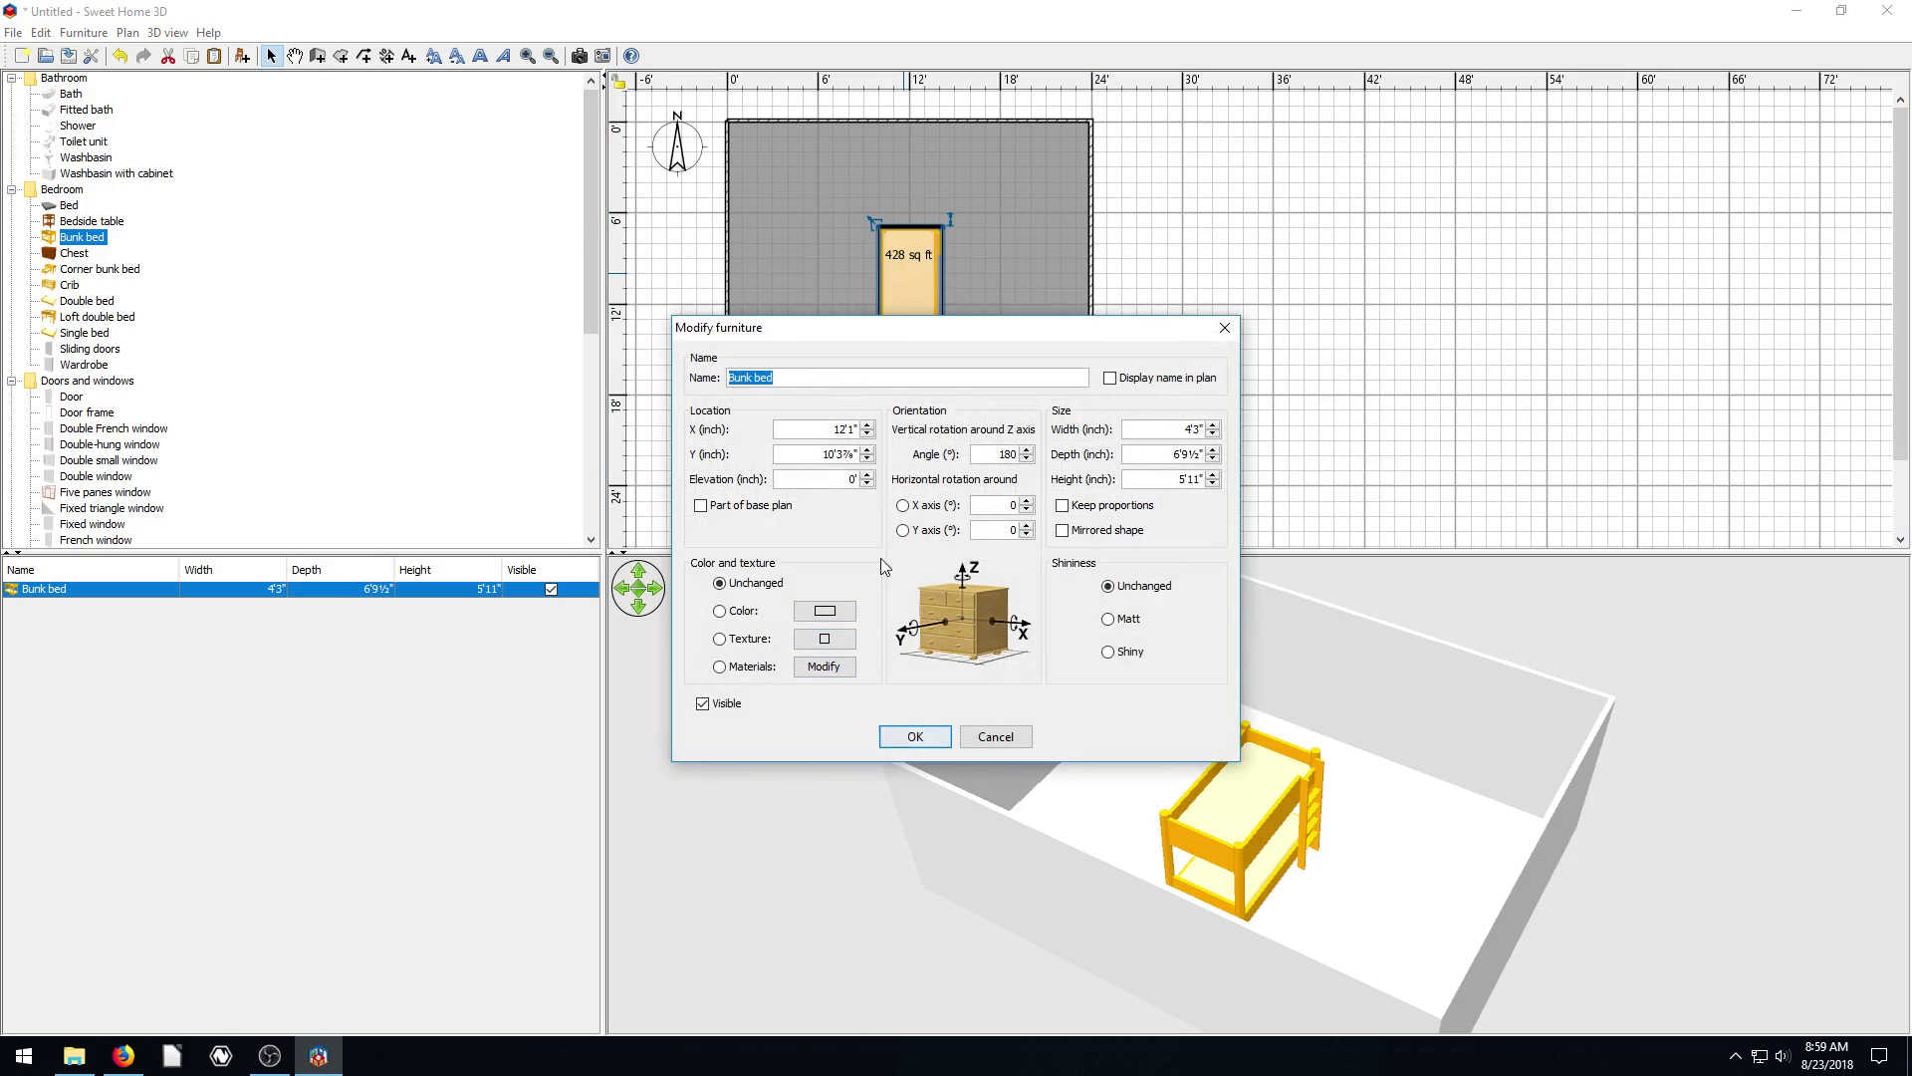
click(995, 736)
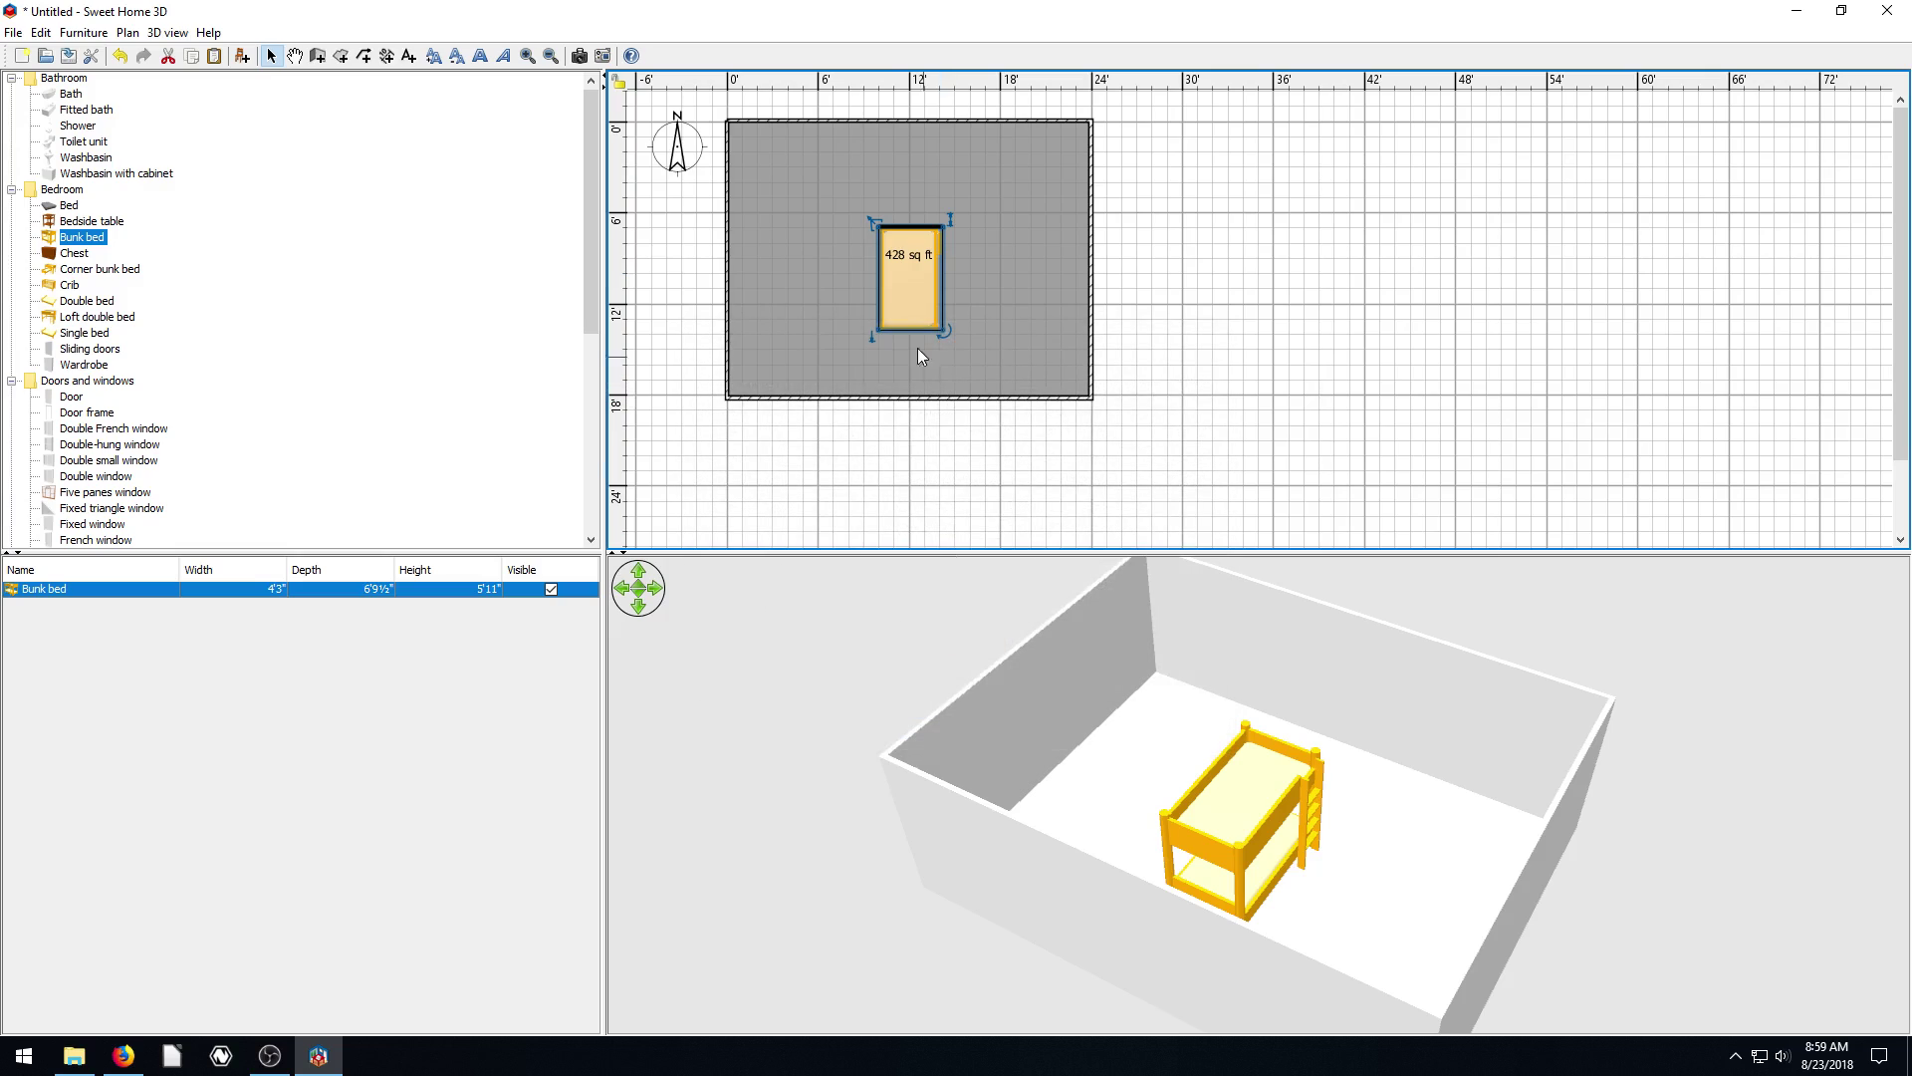
key(Delete)
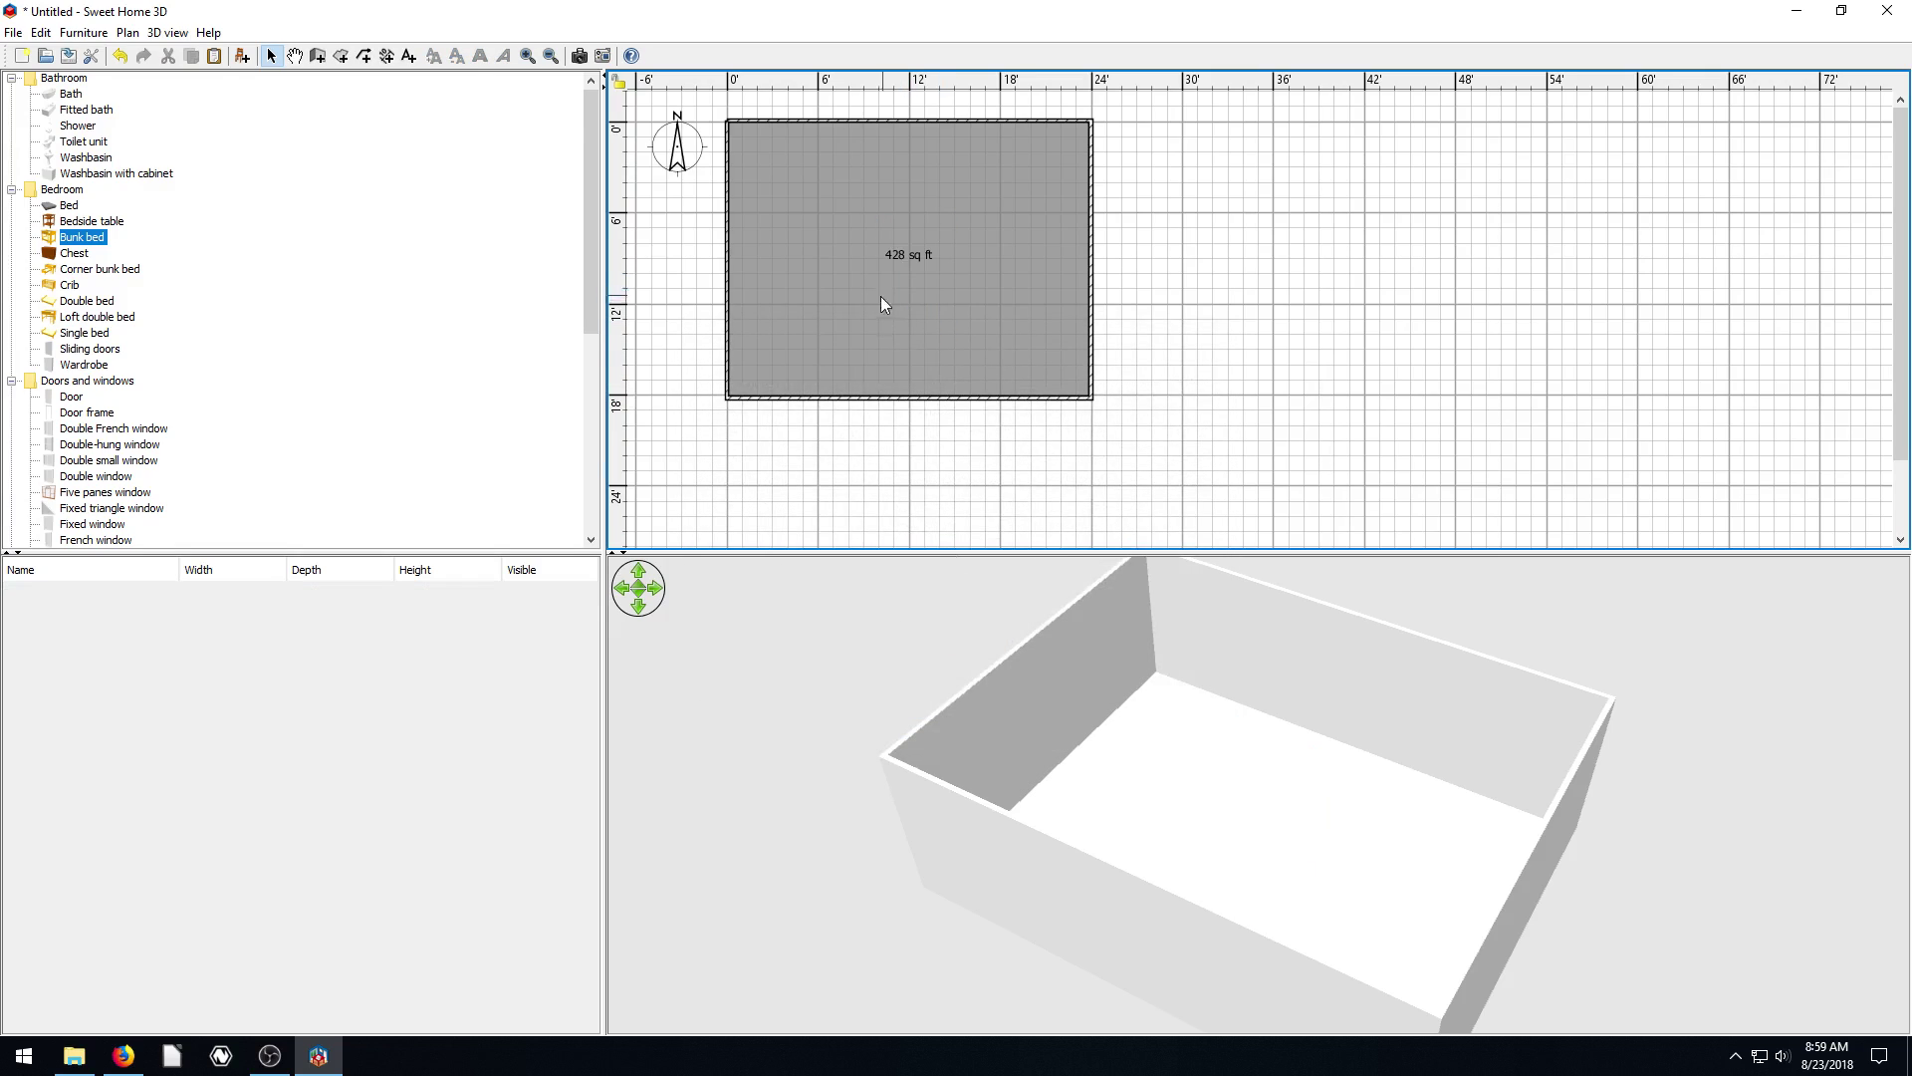
click(947, 236)
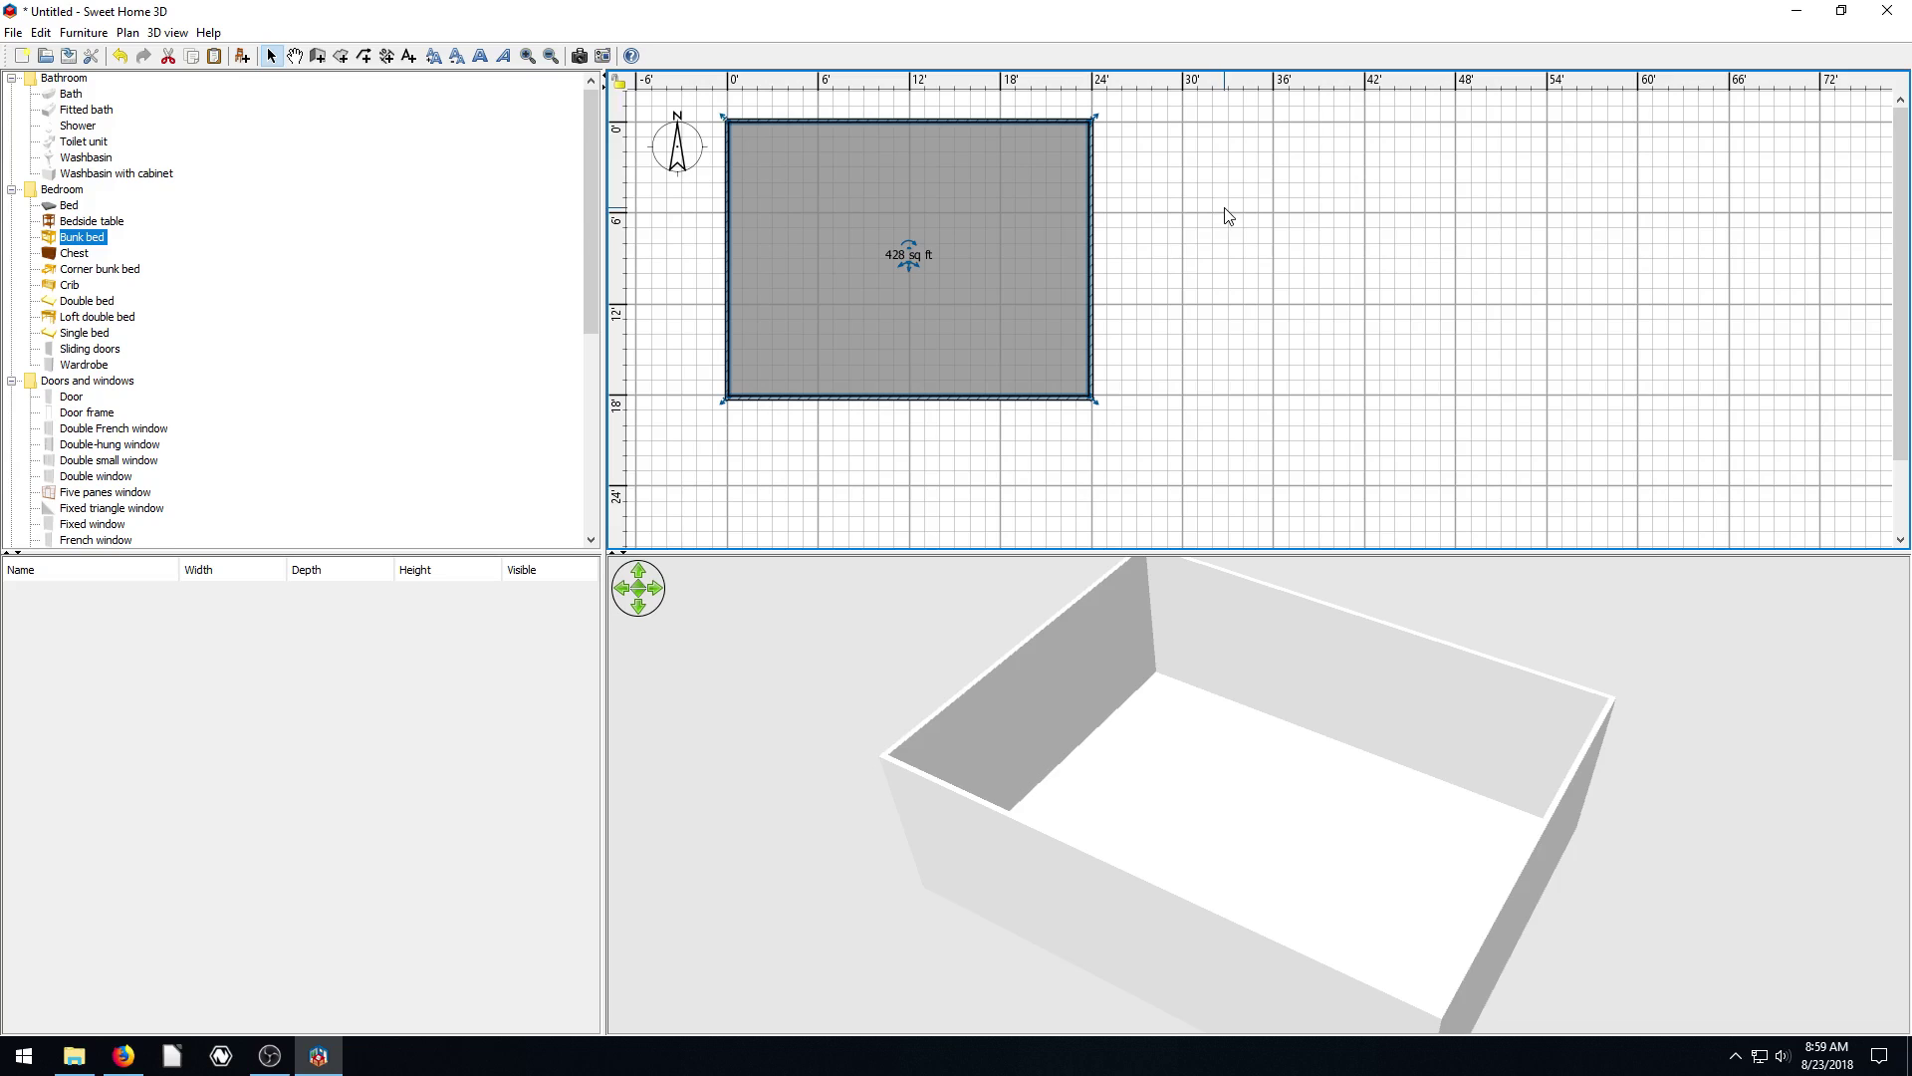
double_click(968, 244)
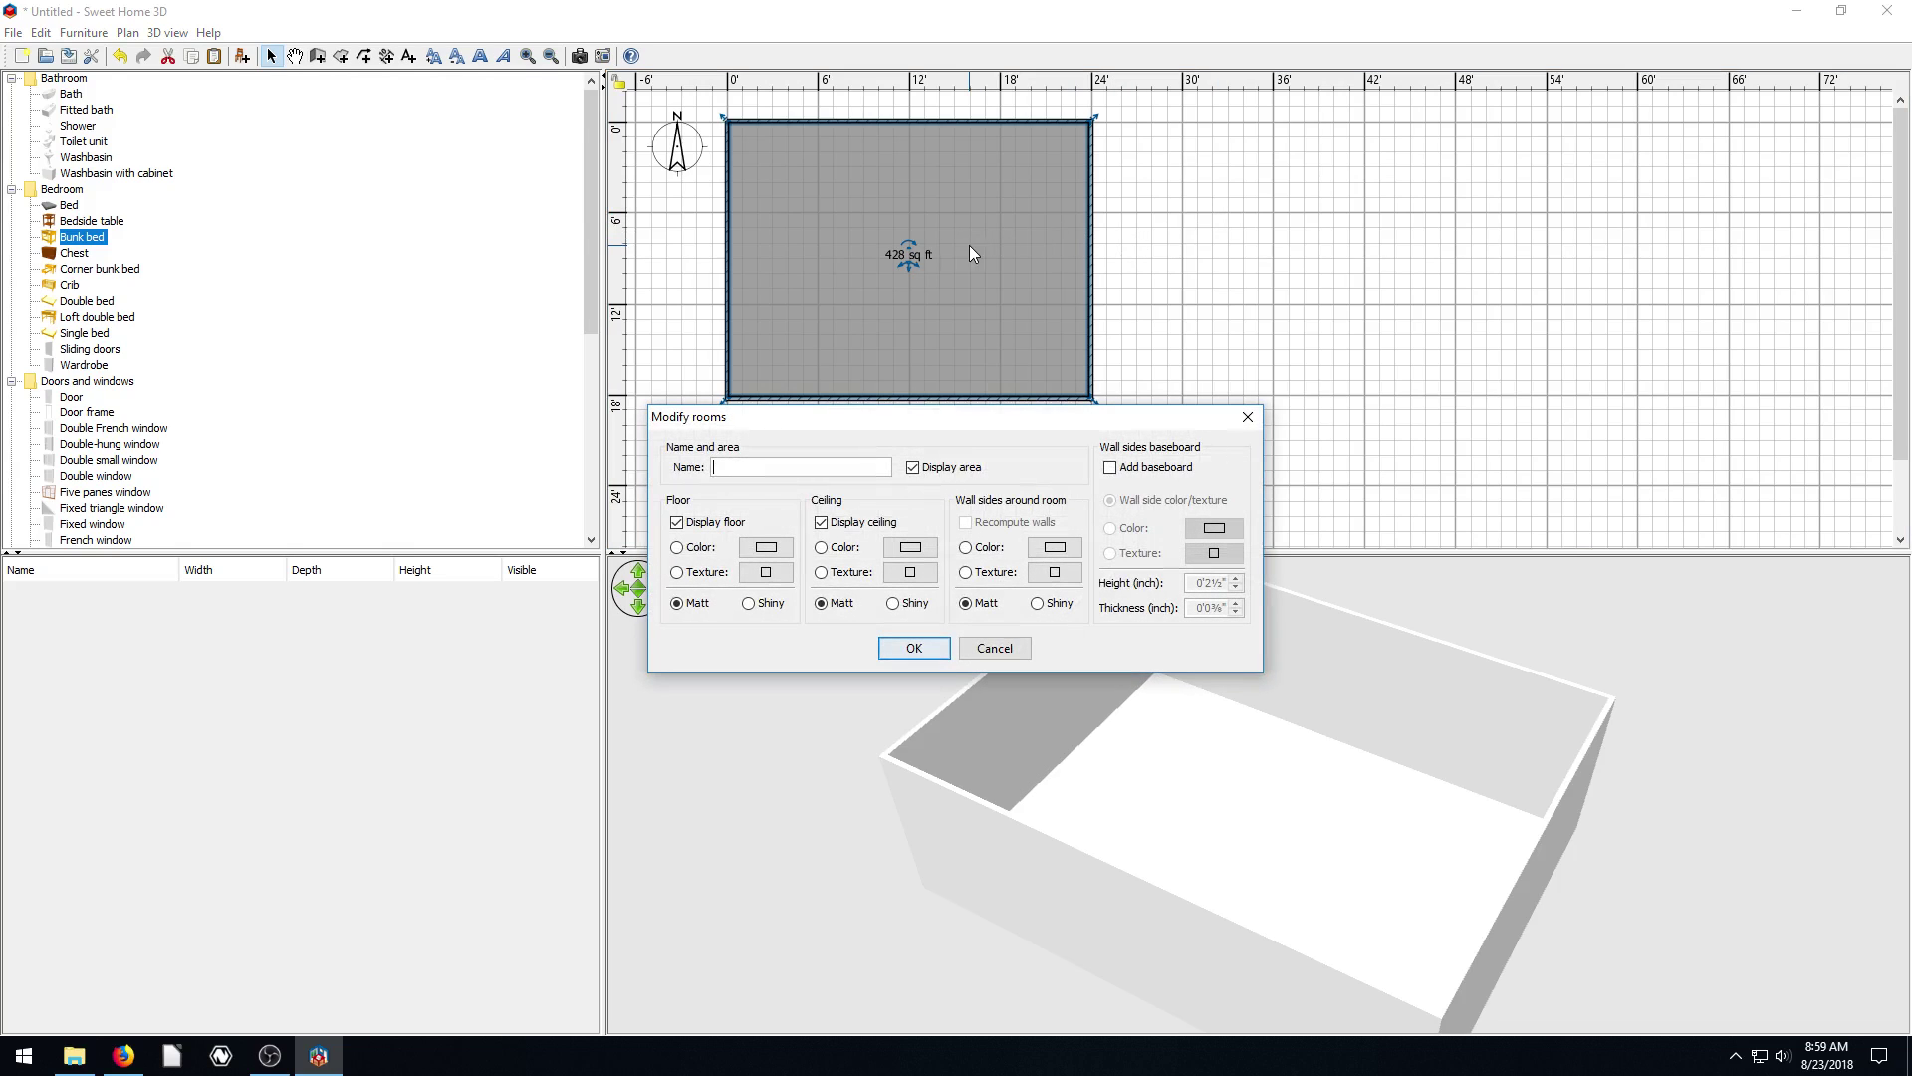
drag(851, 426, 1368, 199)
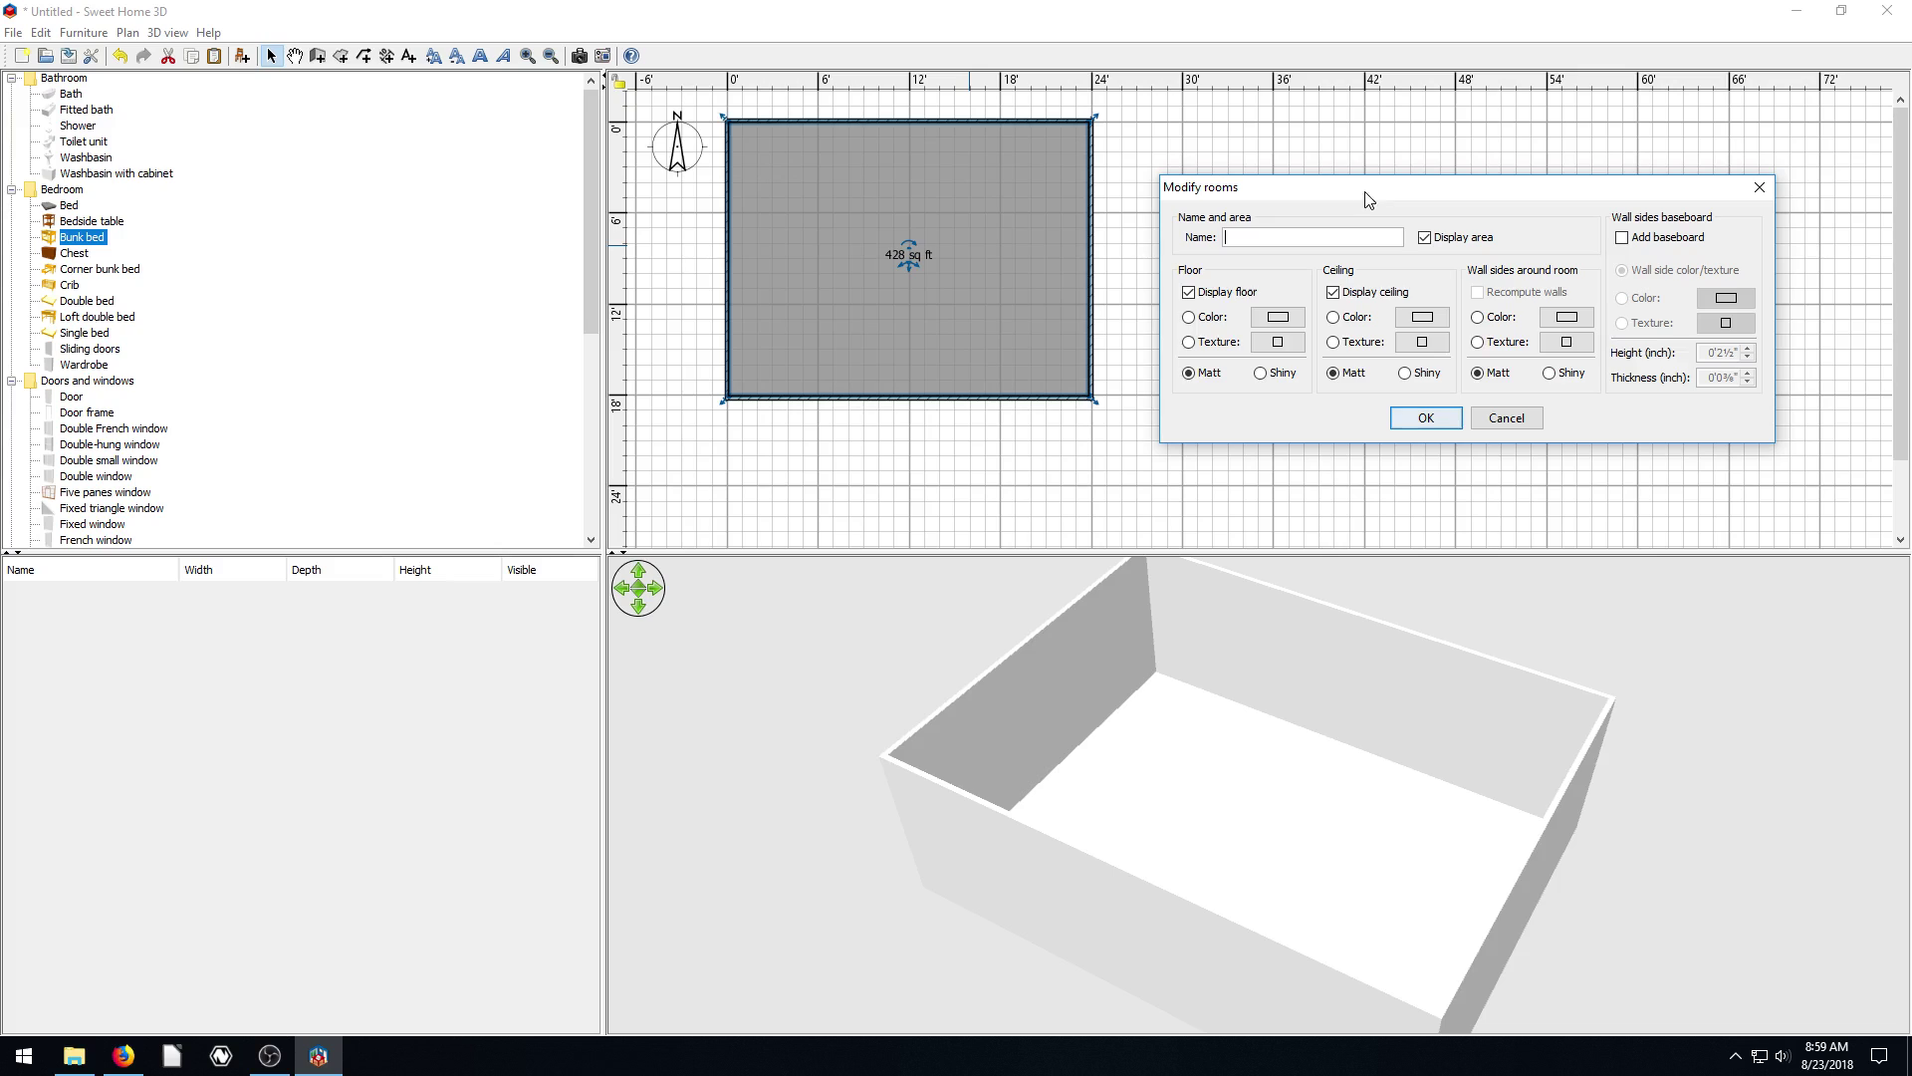
click(1506, 419)
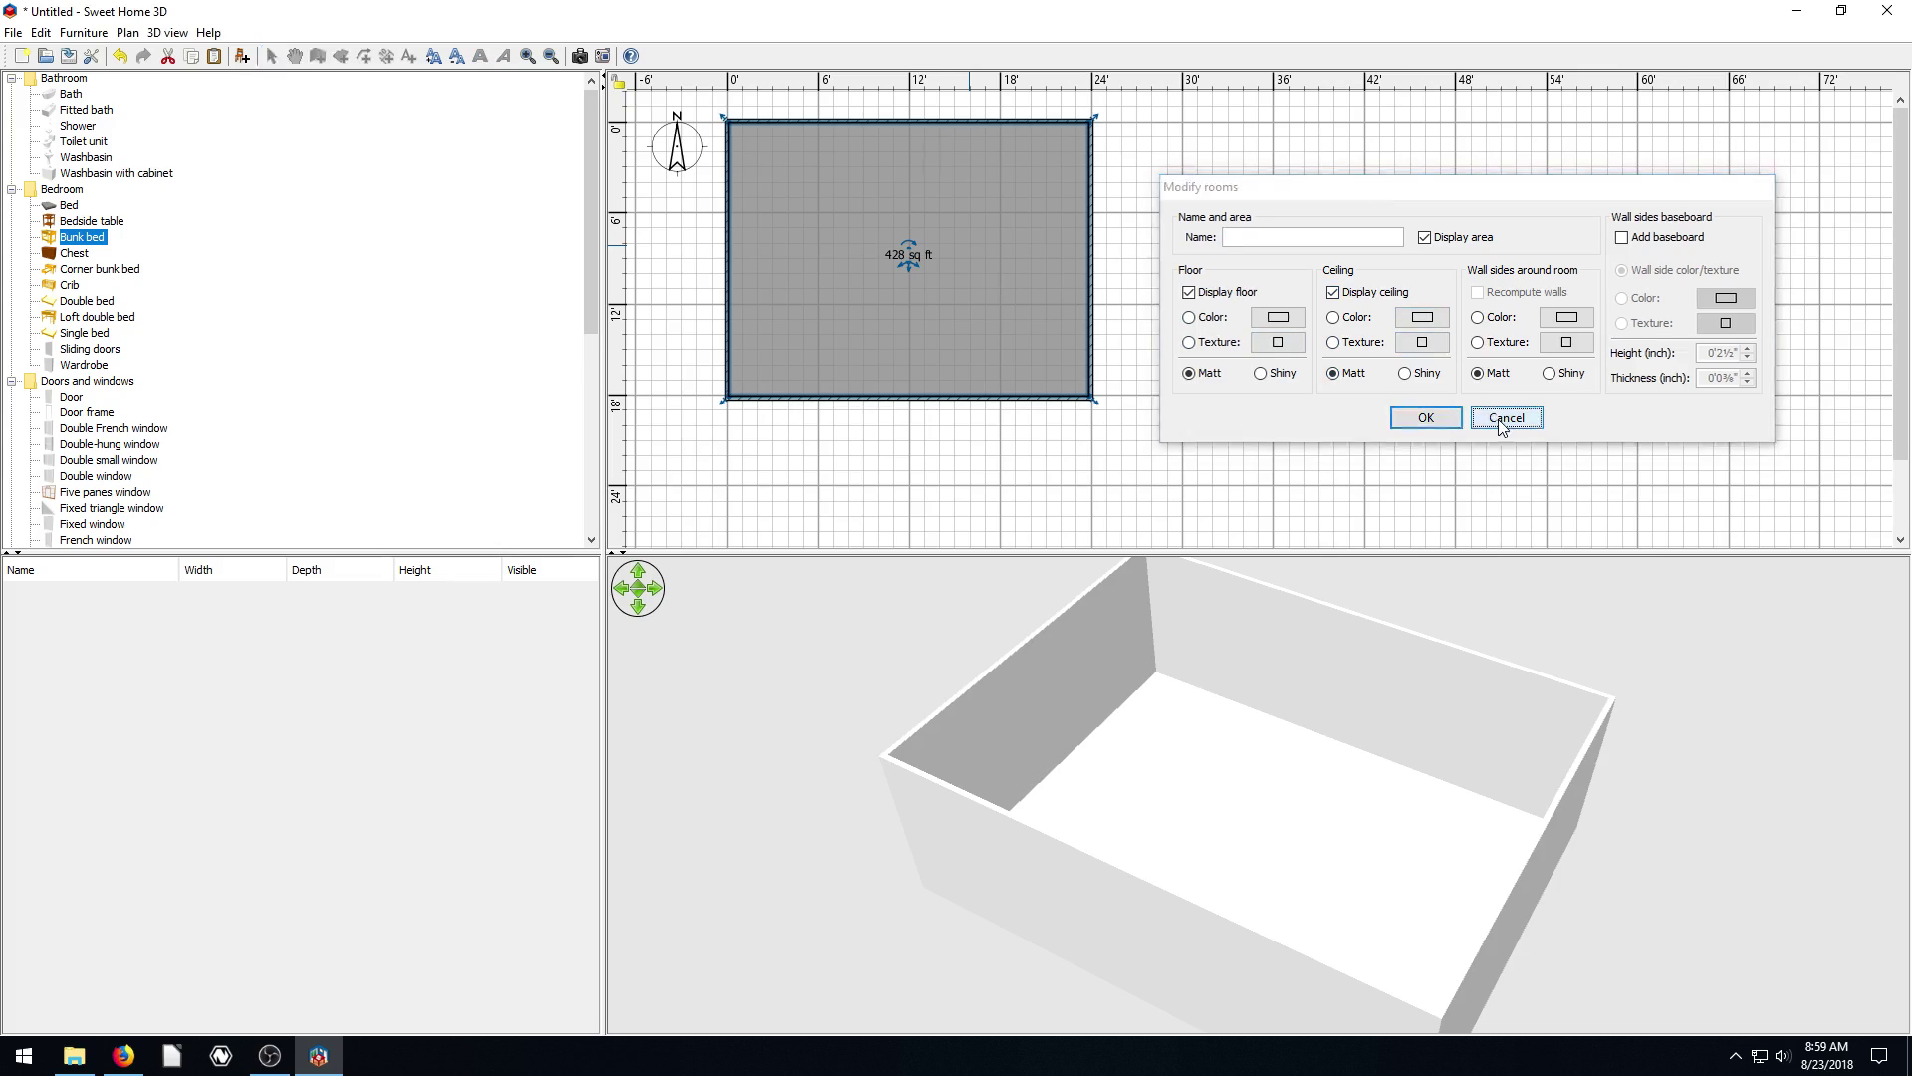
drag(79, 239, 994, 259)
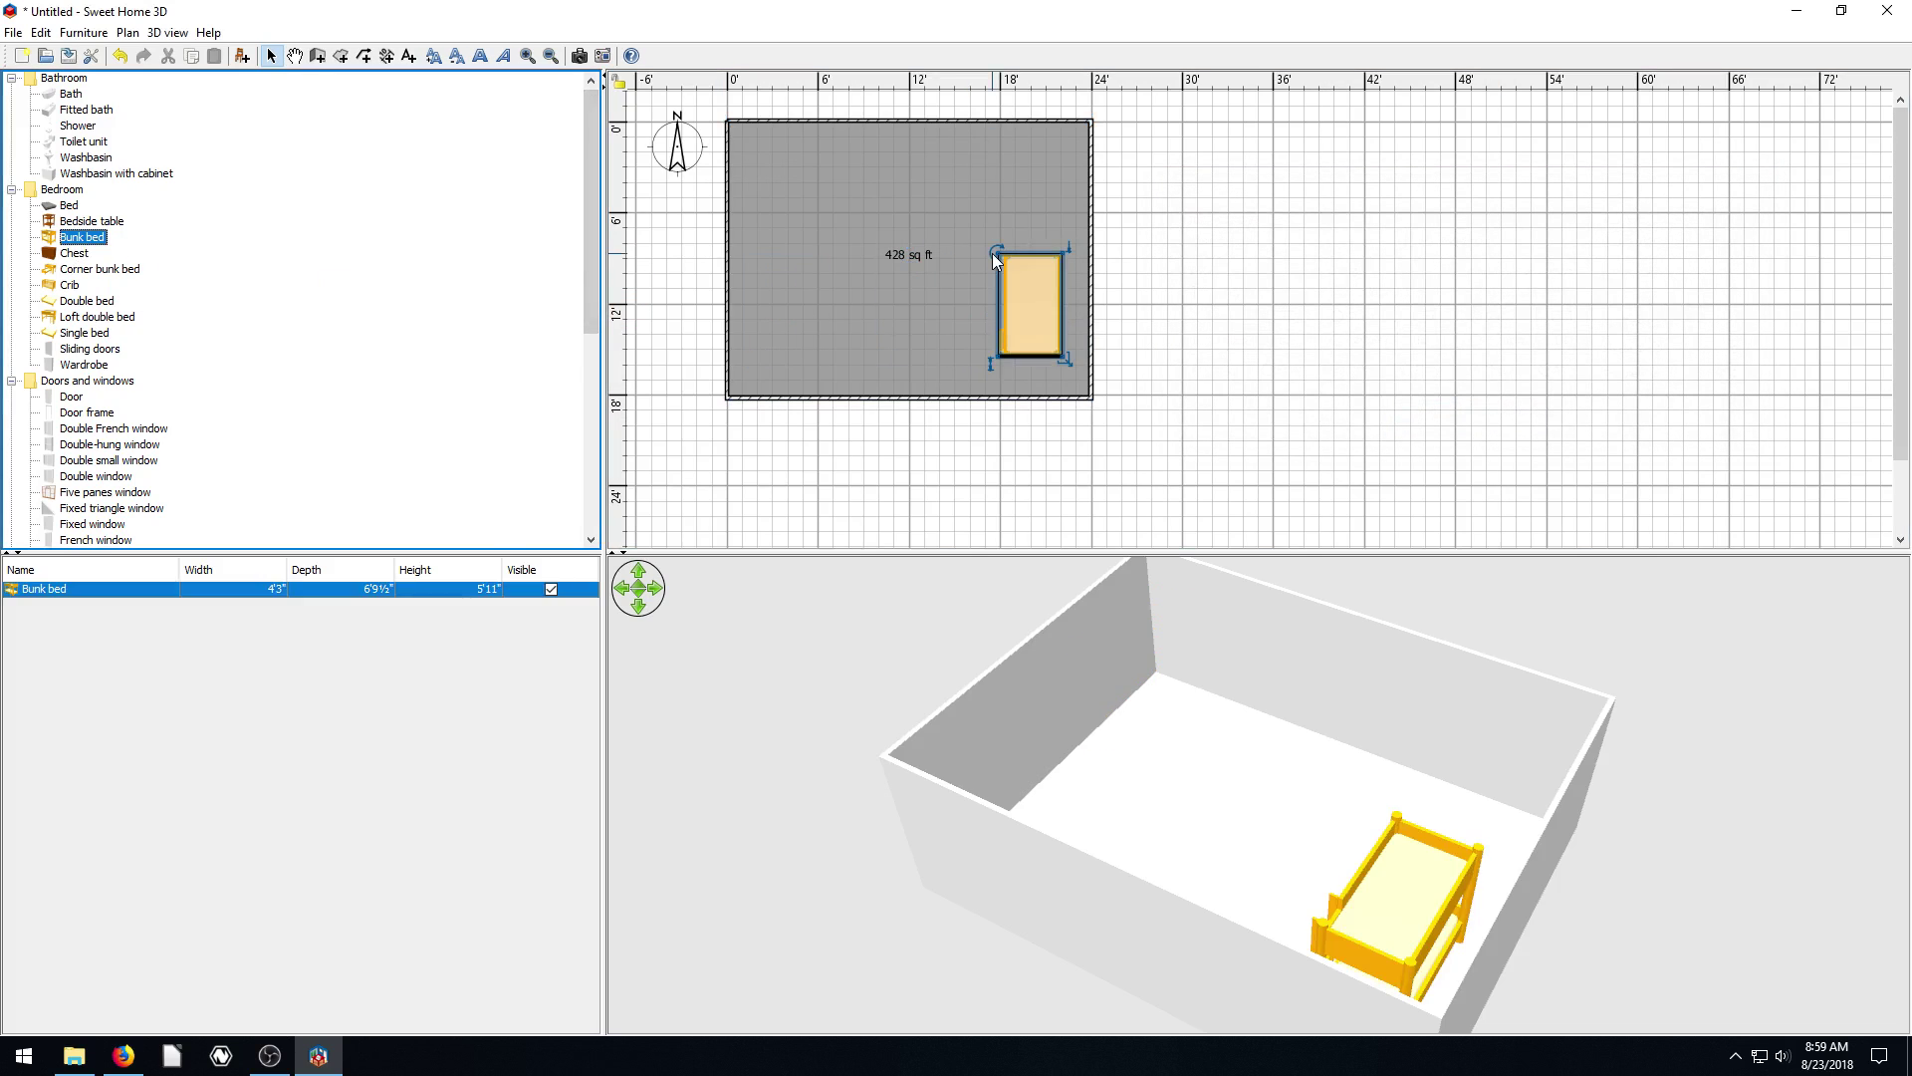
right_click(1050, 307)
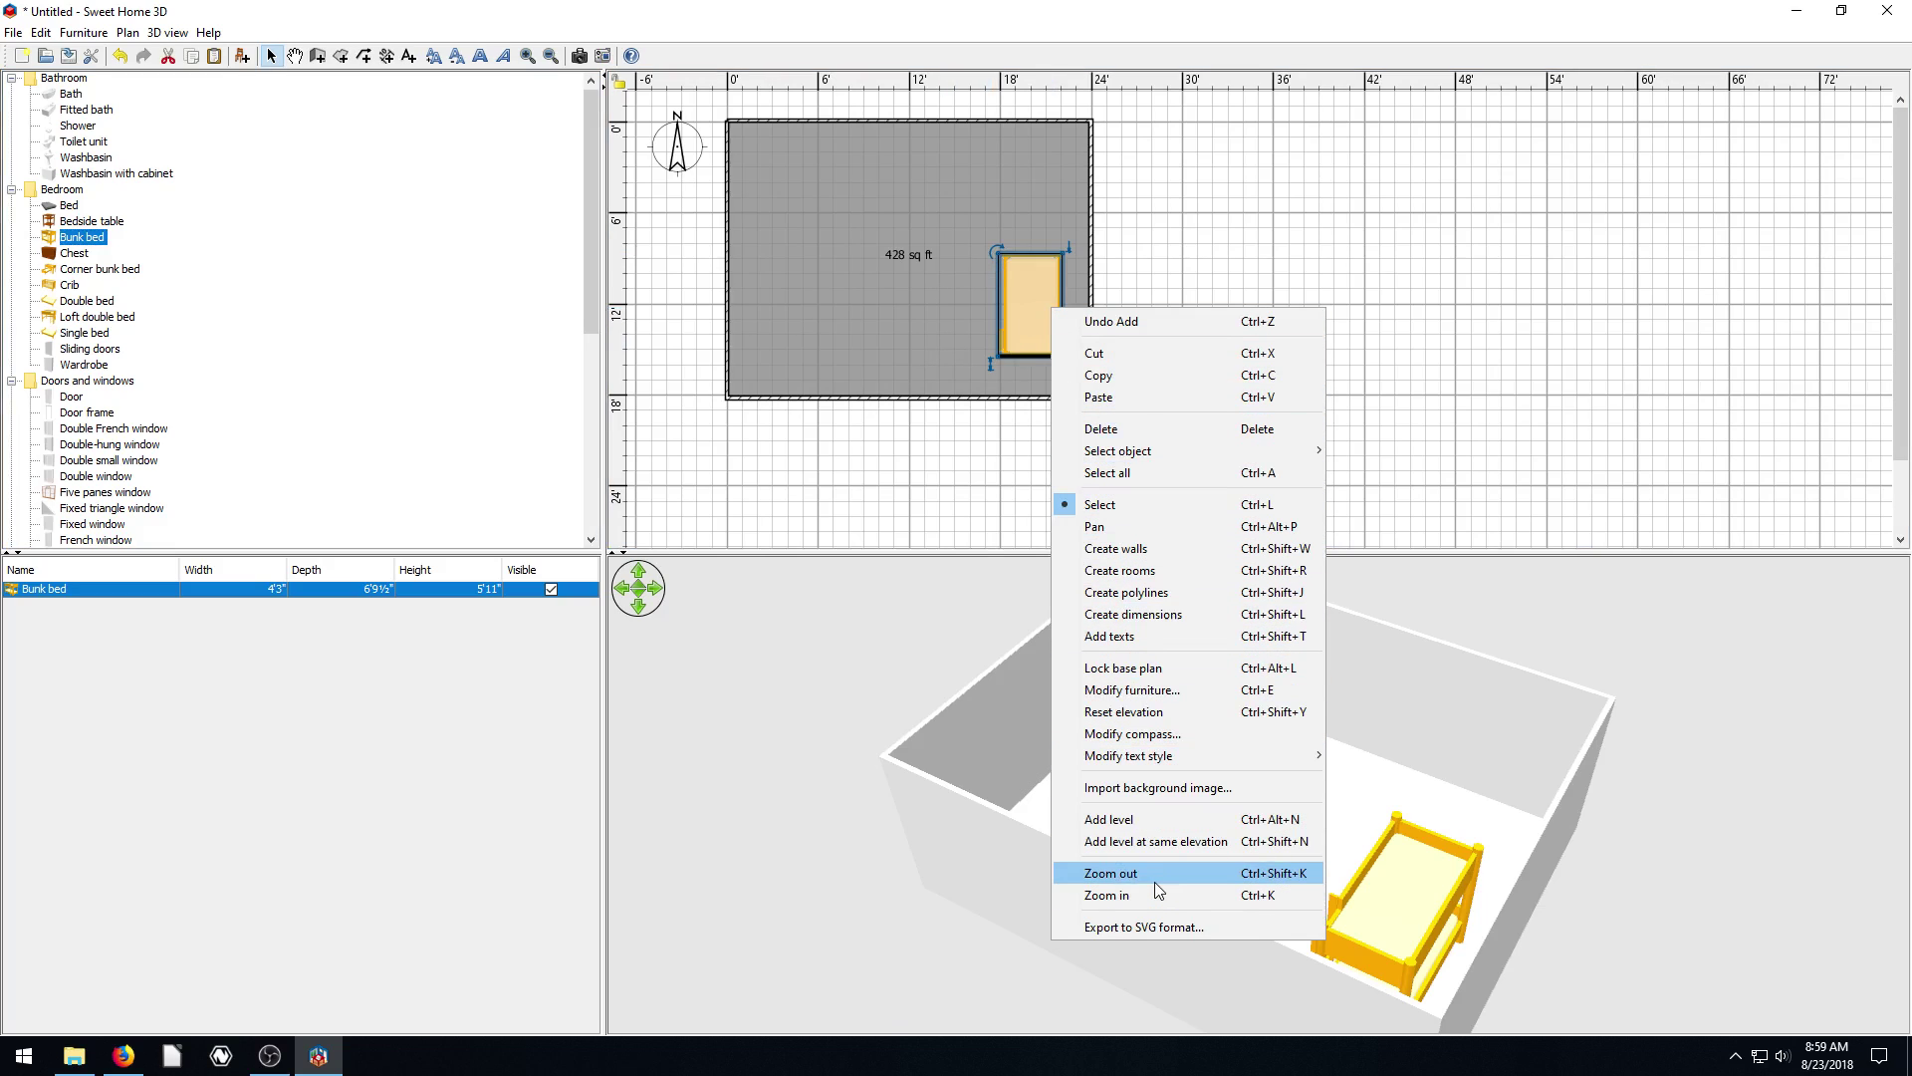
click(1141, 690)
click(1223, 334)
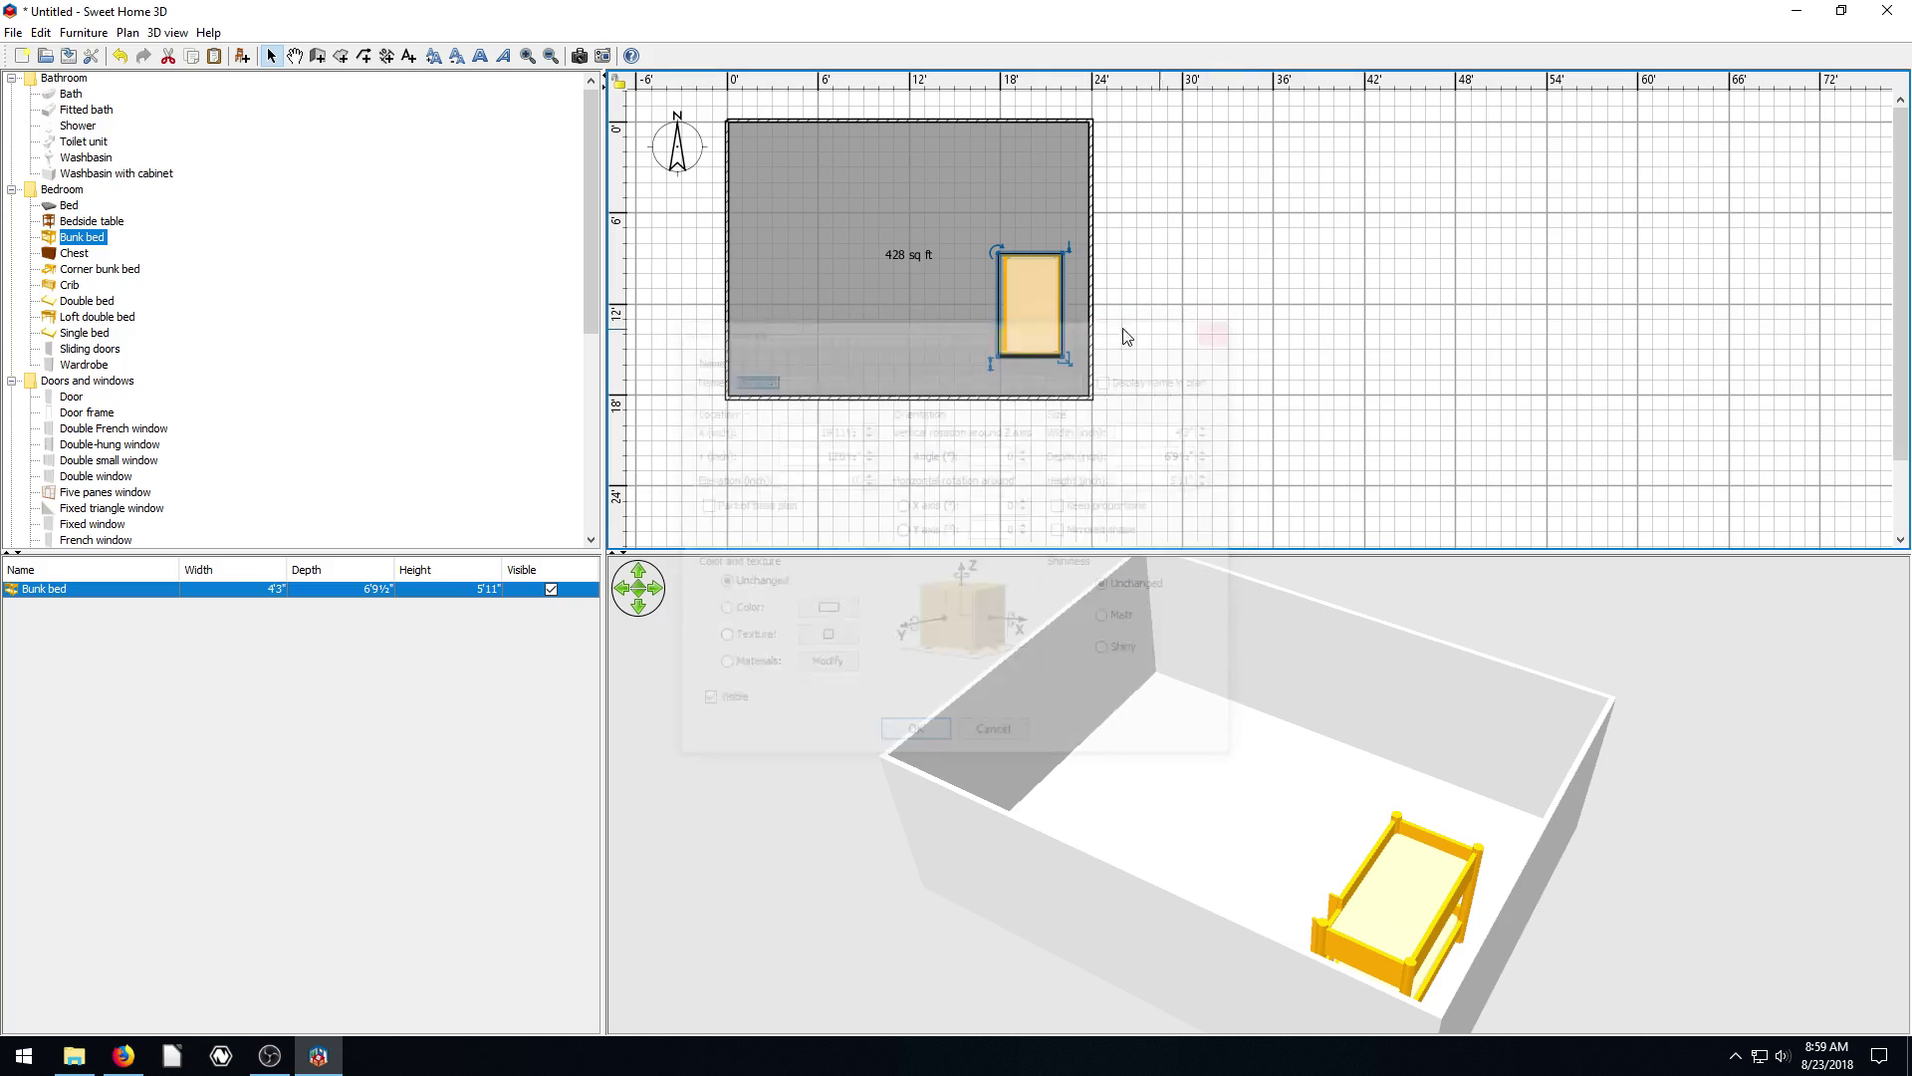
key(Delete)
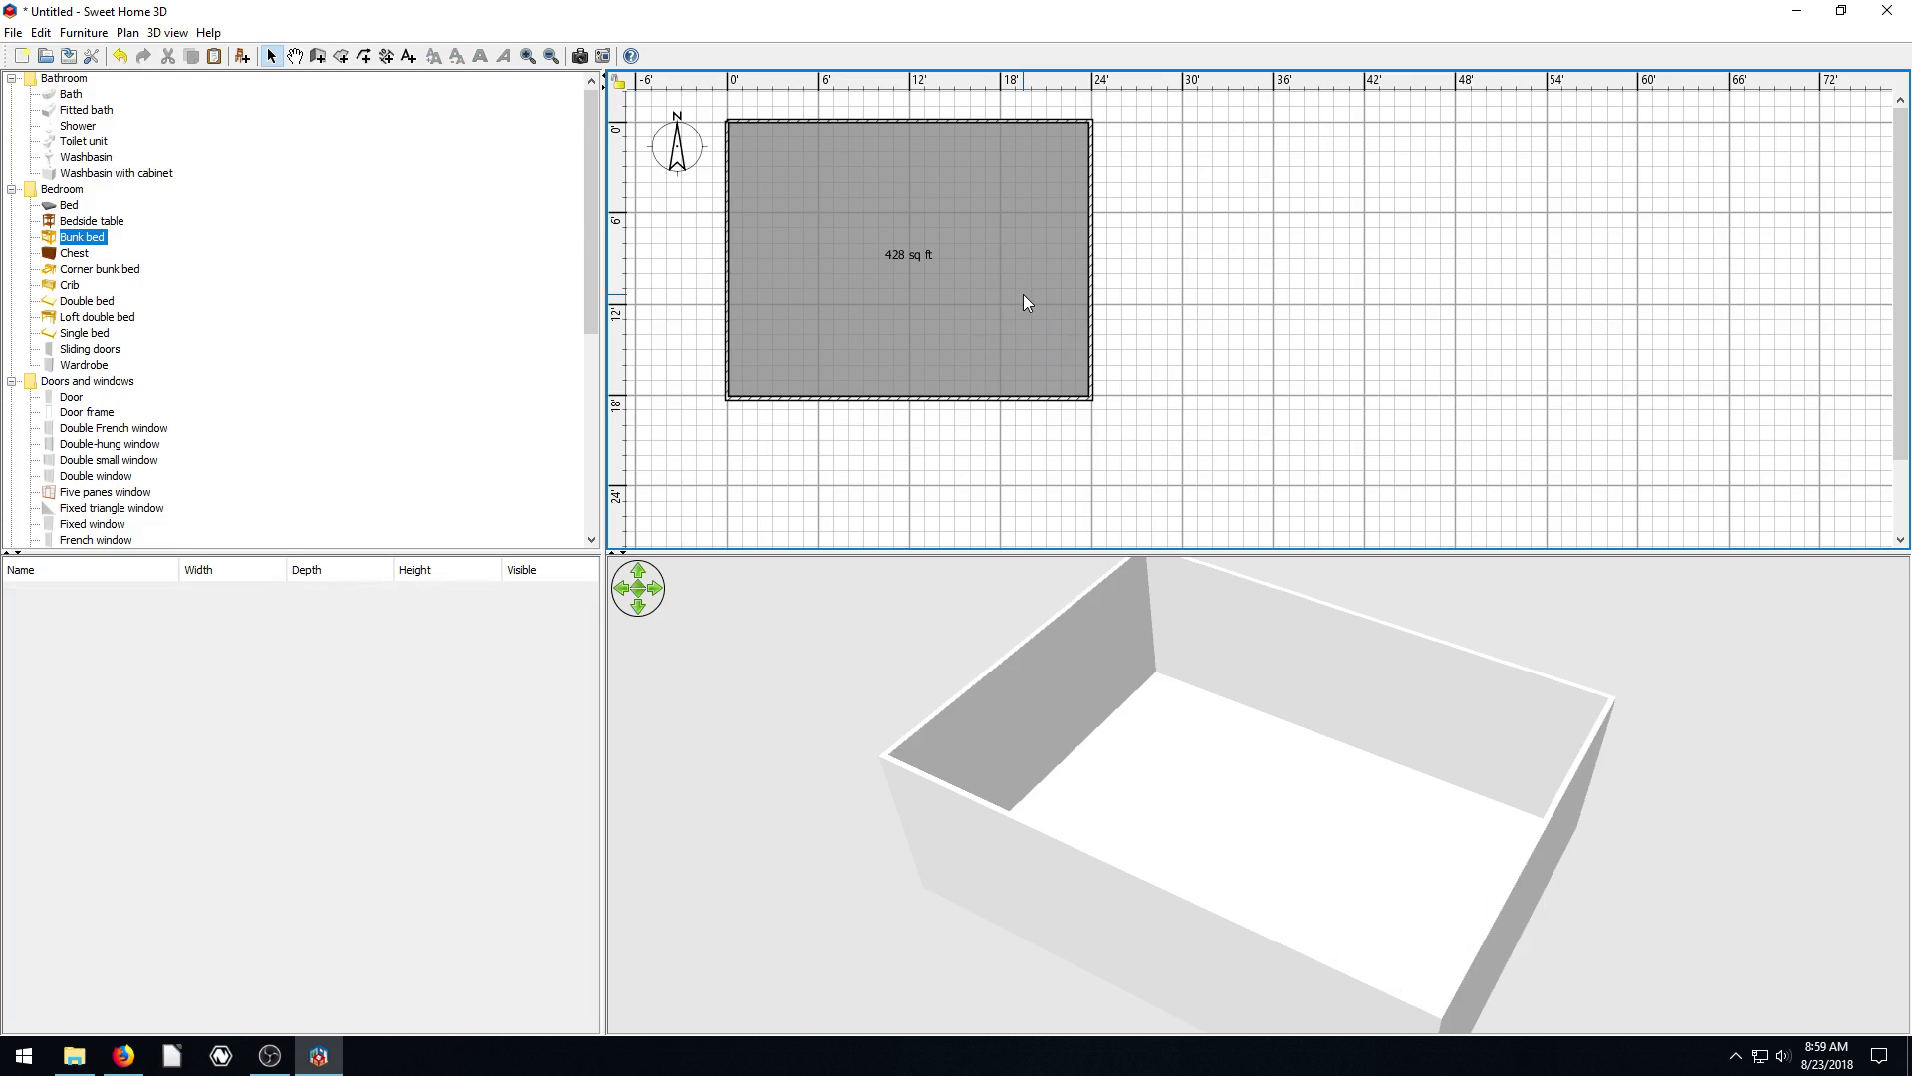
Open the room's Modify rooms dialog, move it beside the plan, and toggle floor display
right_click(997, 240)
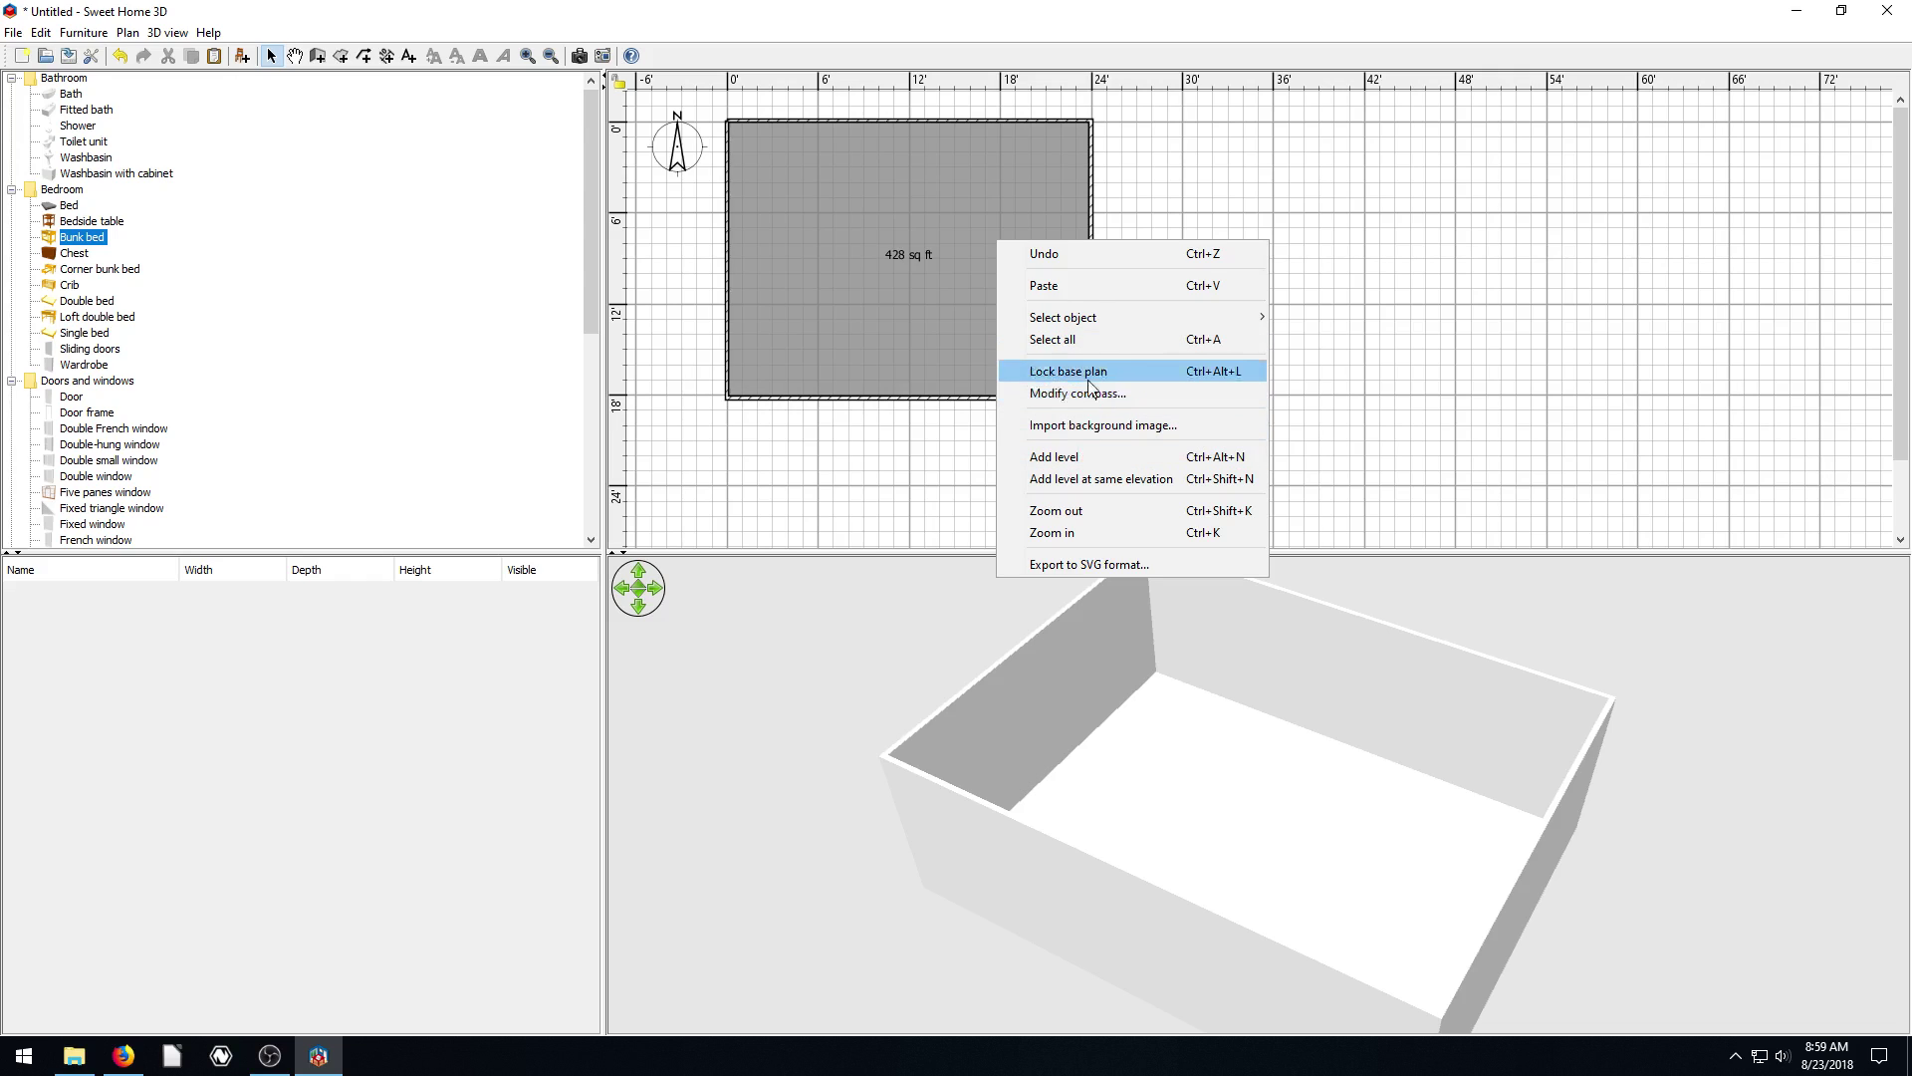
click(873, 359)
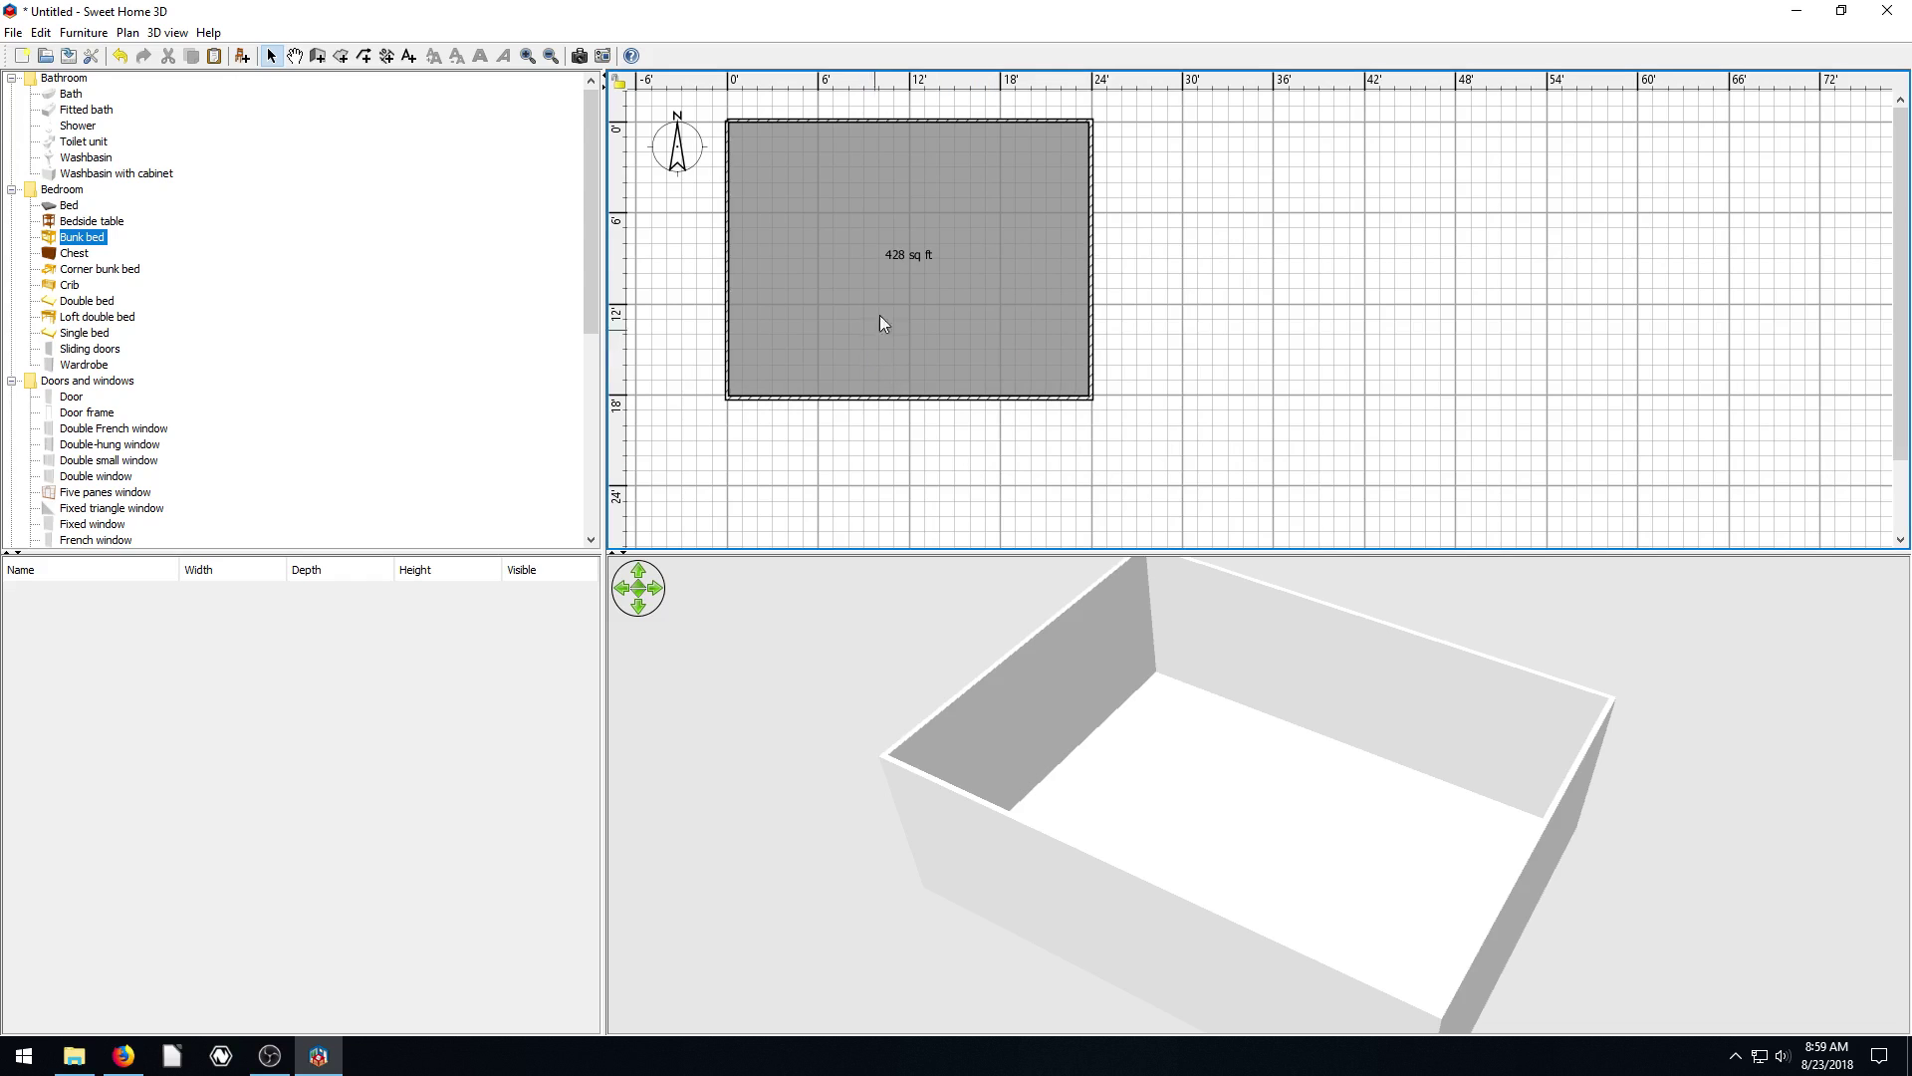
click(870, 256)
right_click(829, 250)
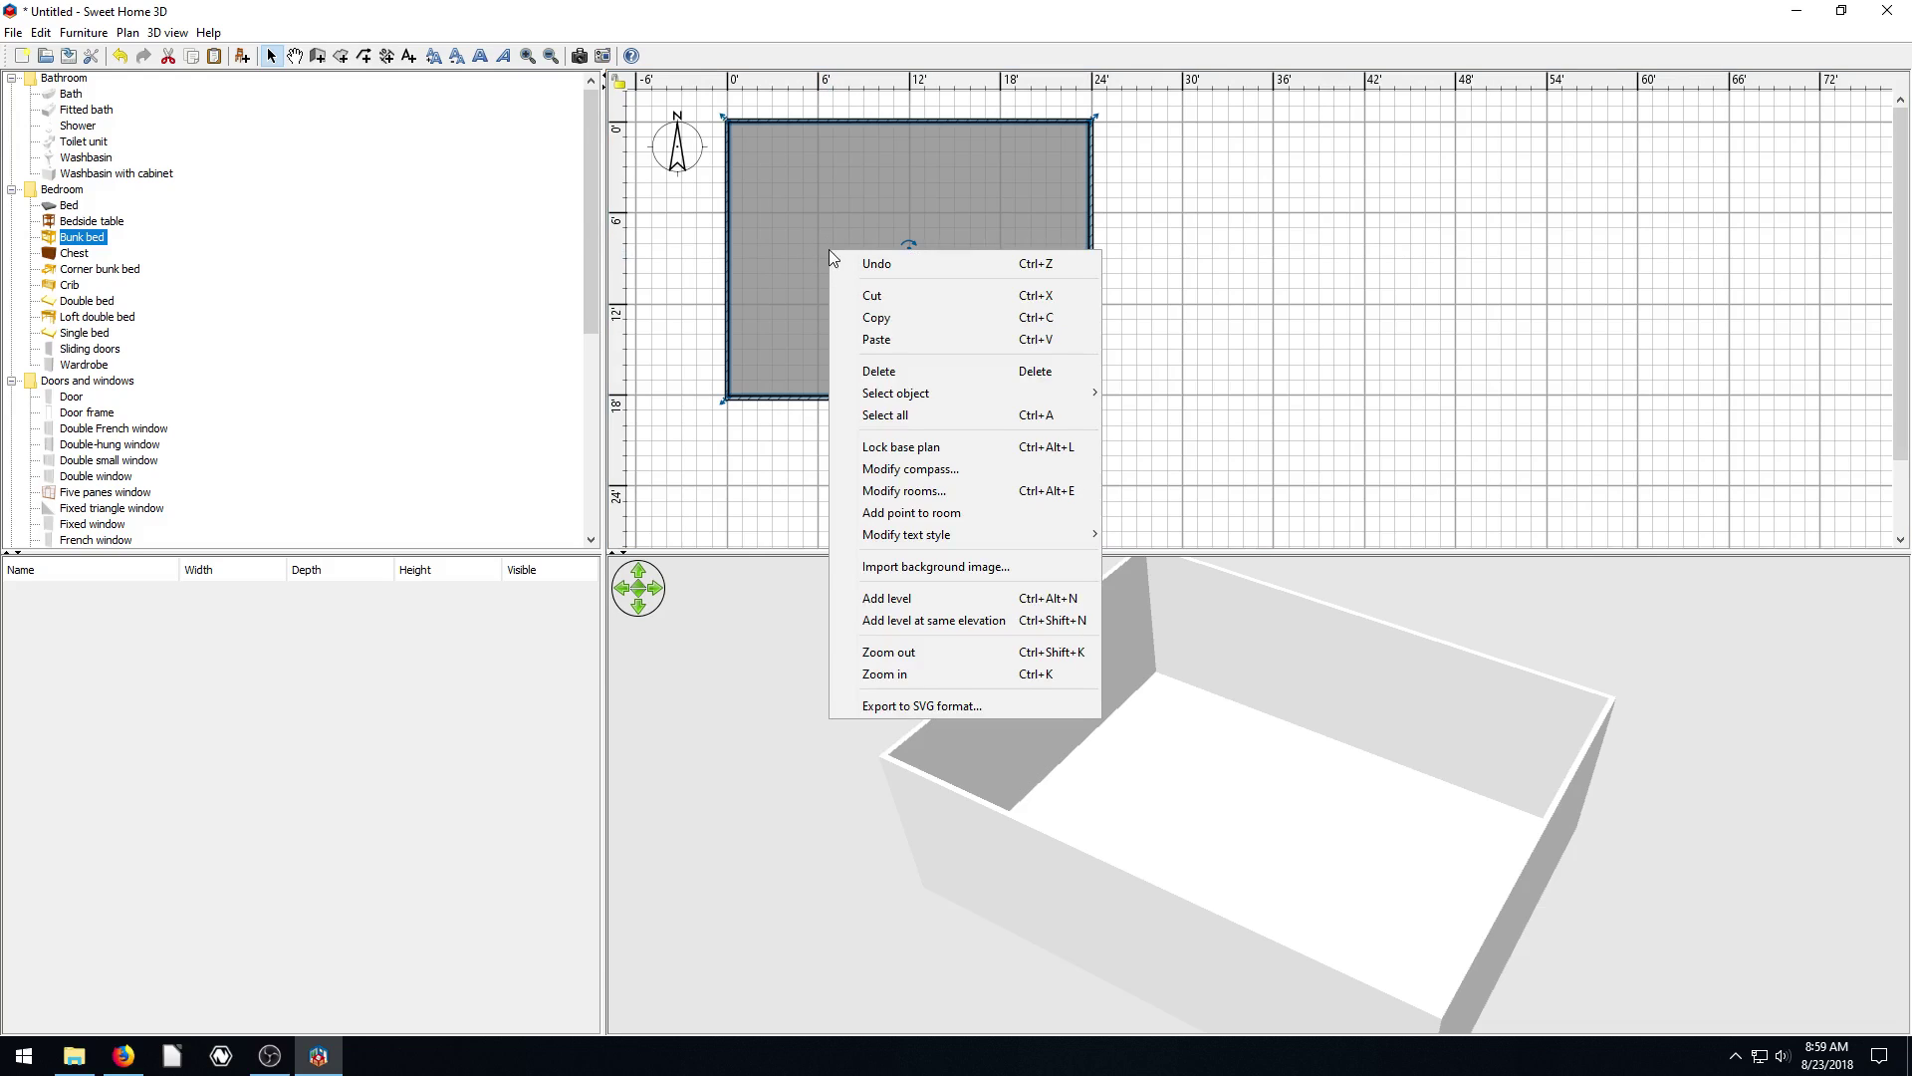
click(914, 492)
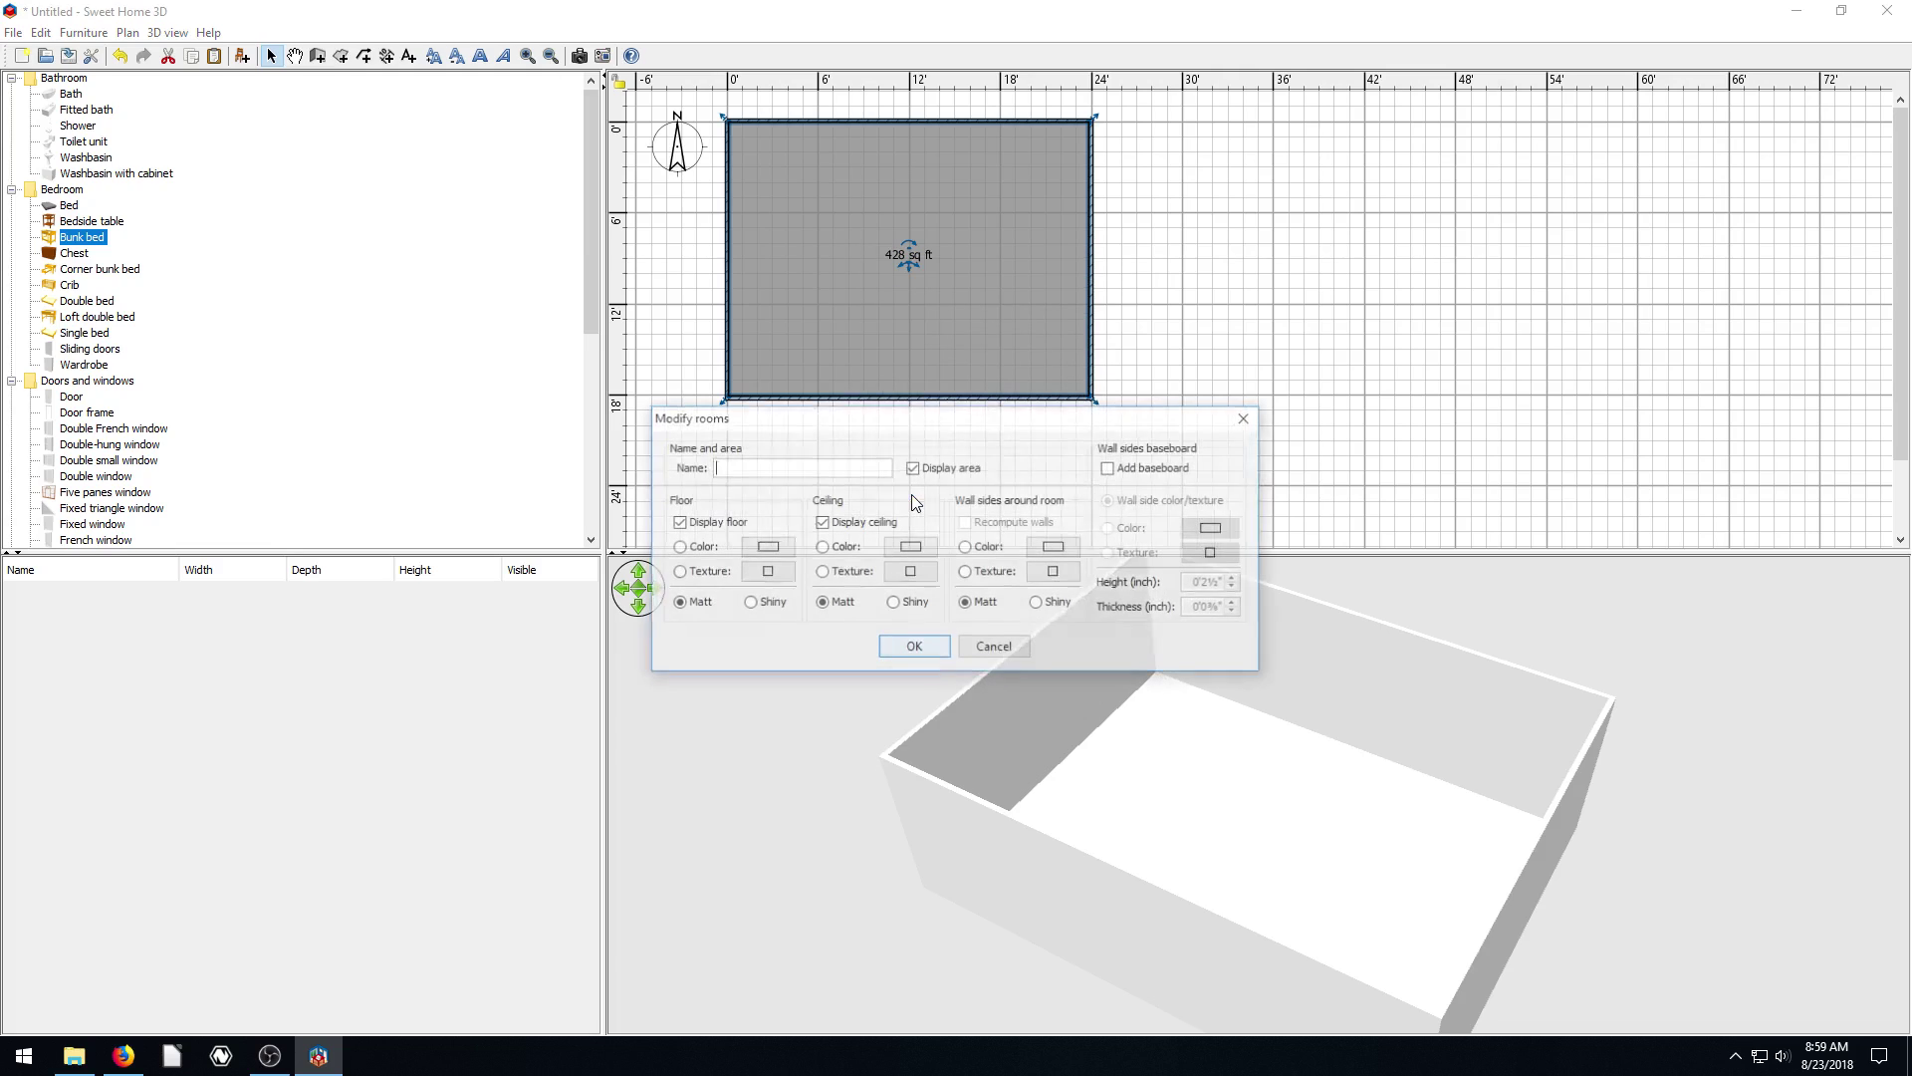
drag(876, 428, 1295, 239)
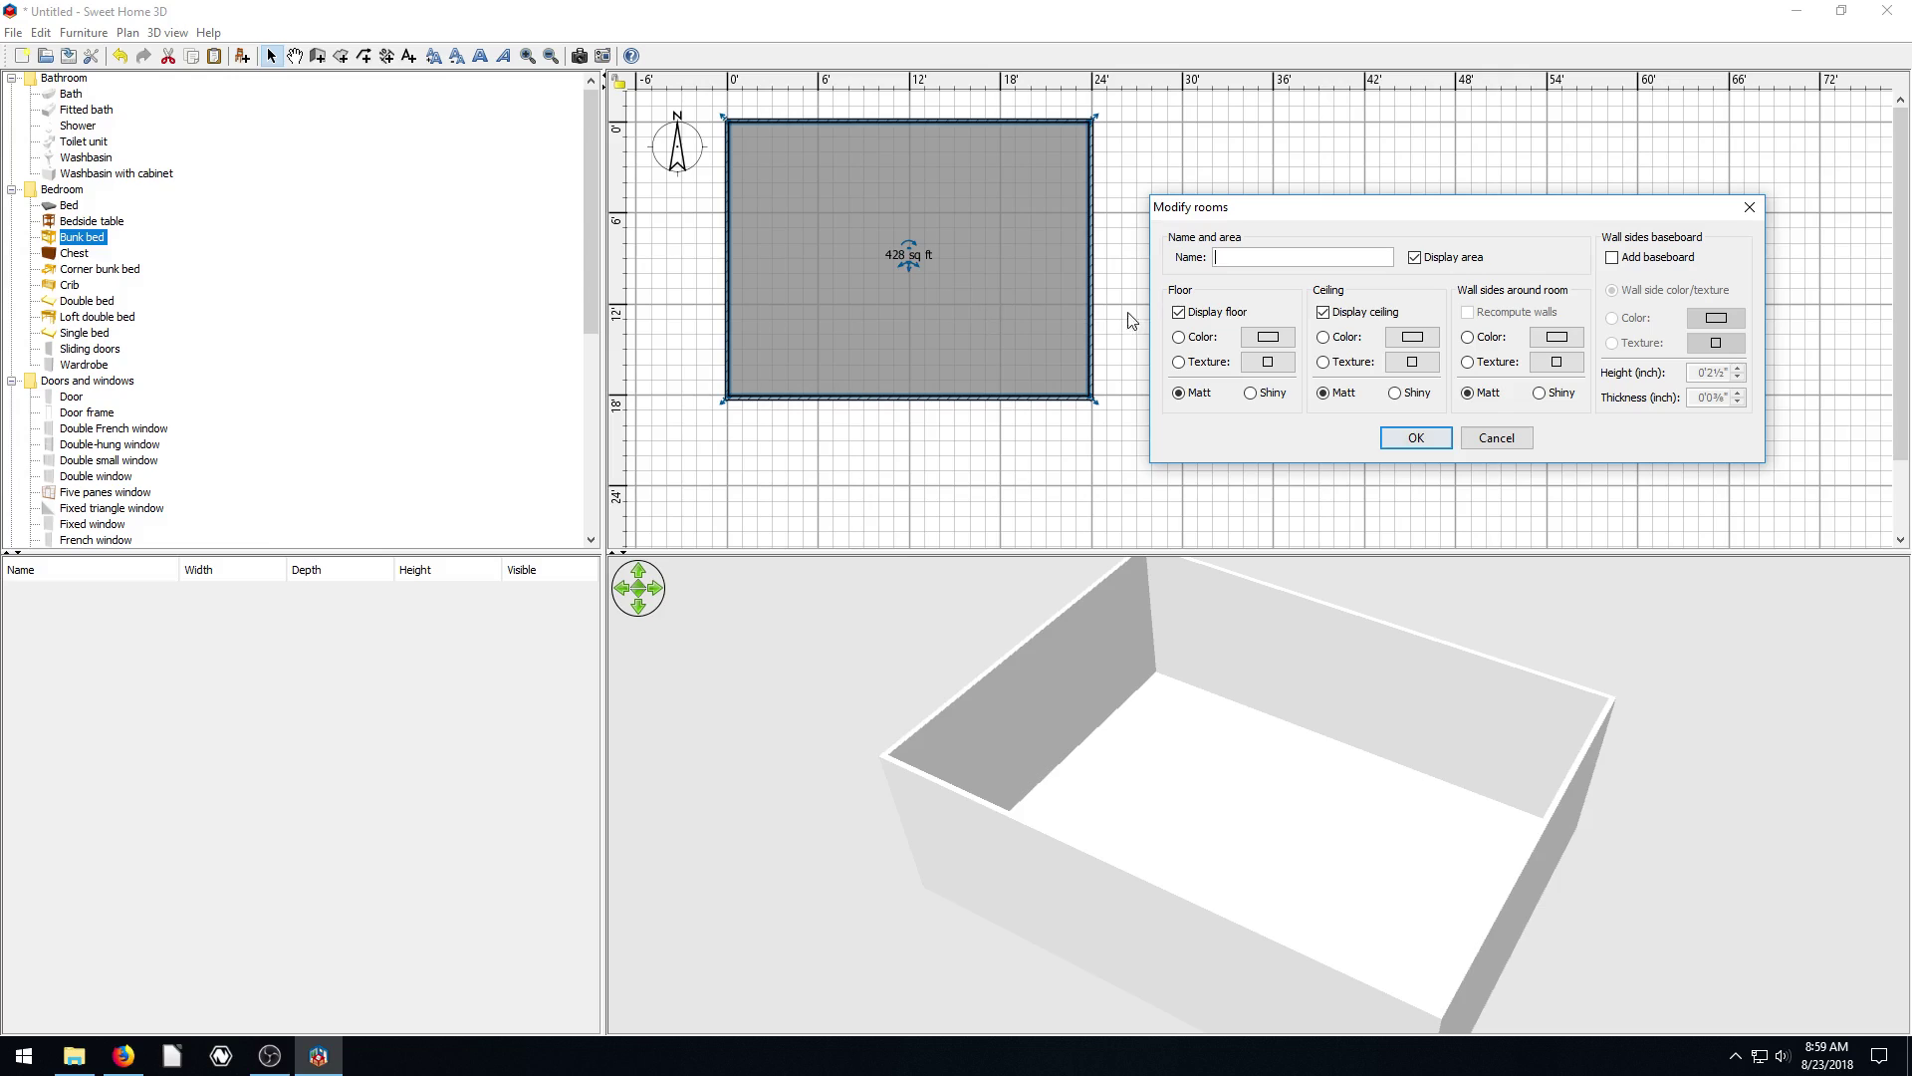
click(1179, 310)
Apply the Wall - Blue tiles texture to the room floor
click(1267, 364)
mouse_move(1501, 231)
mouse_down()
mouse_move(1502, 338)
mouse_move(1496, 229)
mouse_up()
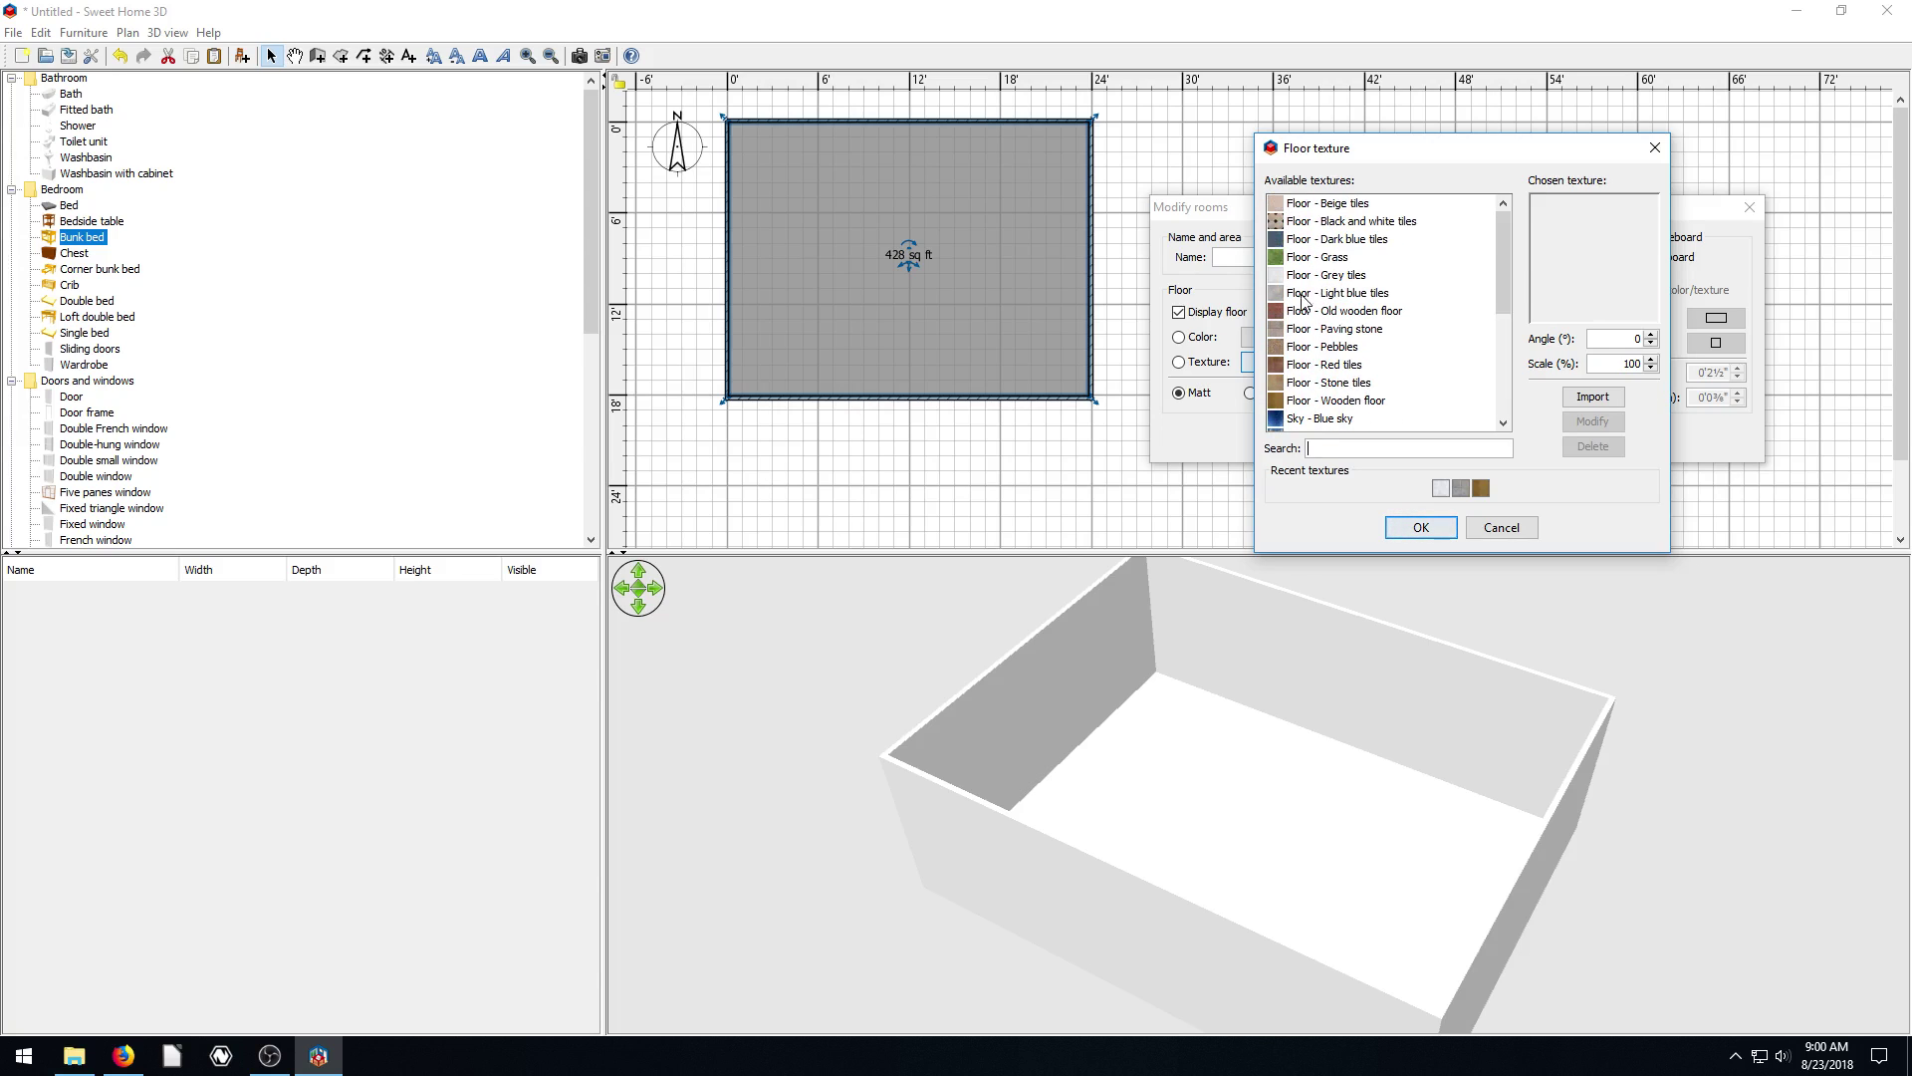
scroll(1374, 338, down, 5)
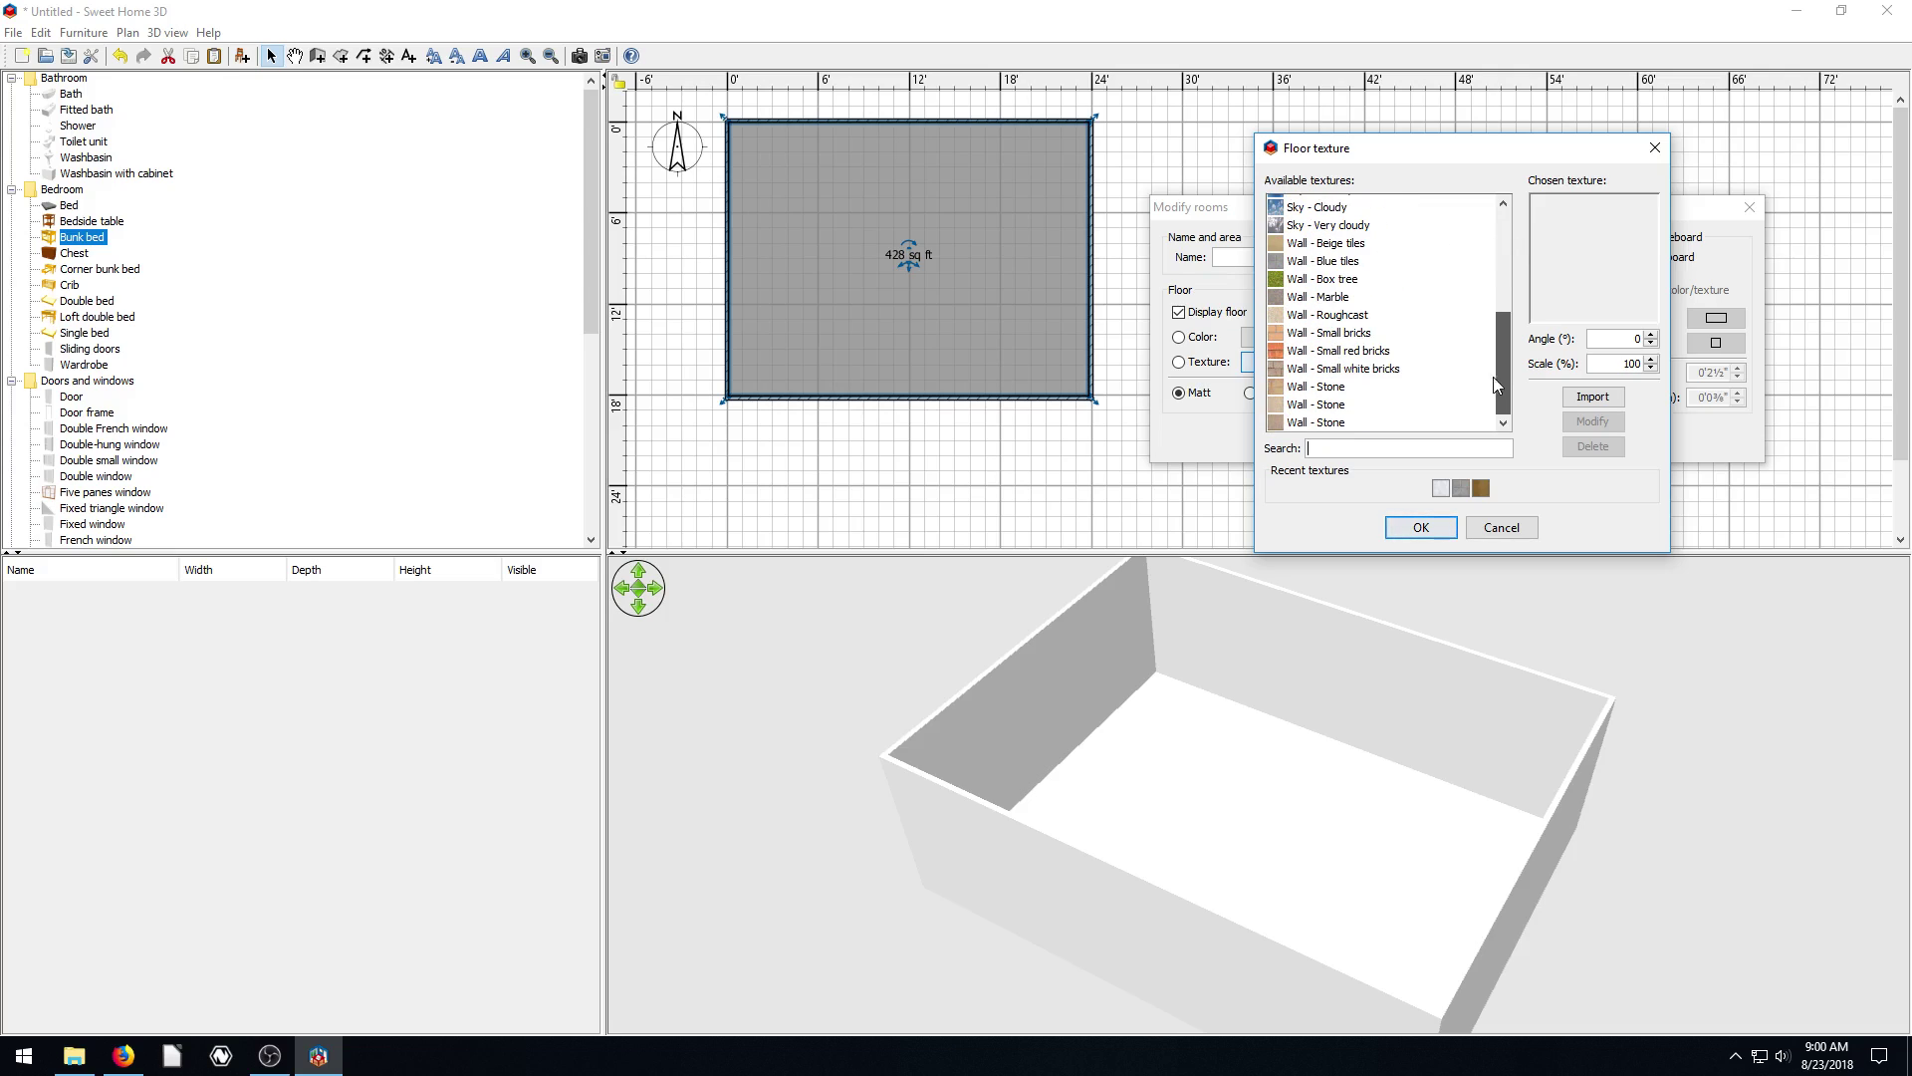
click(1328, 262)
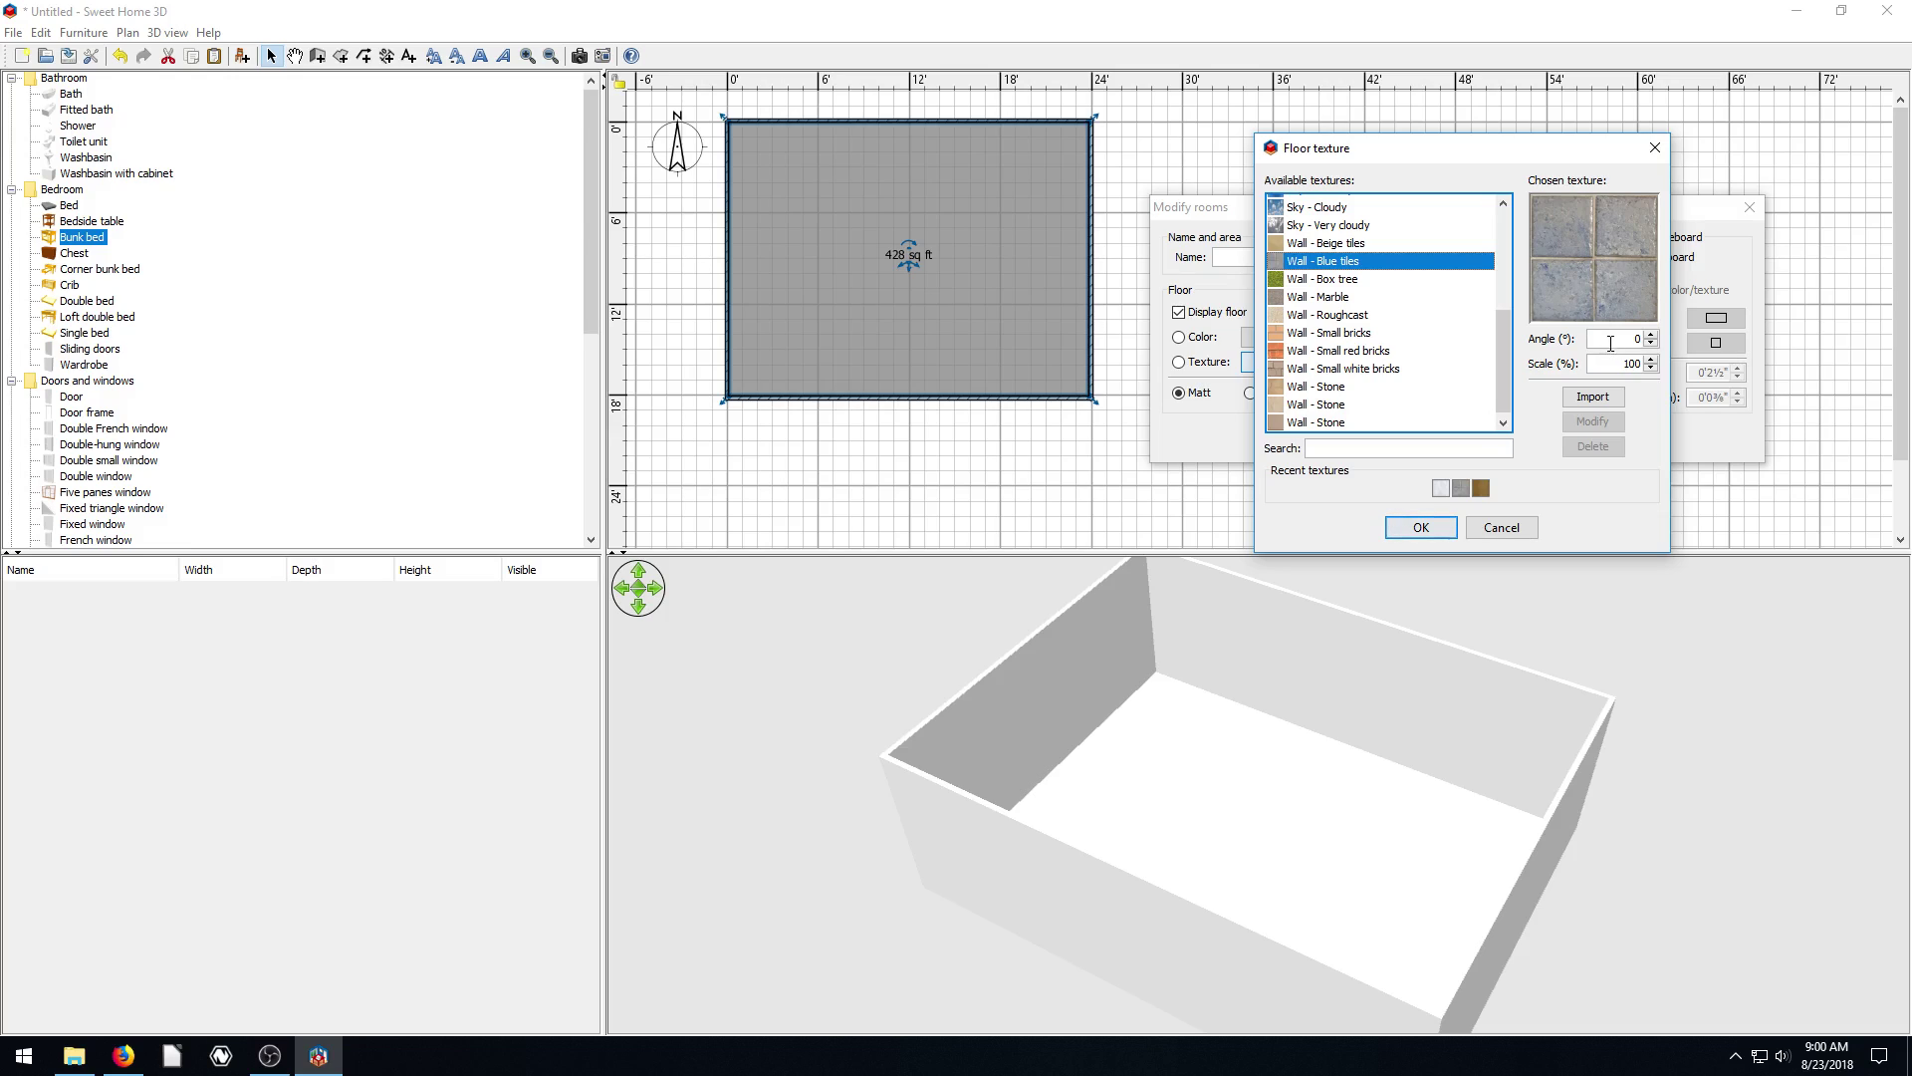
click(1421, 528)
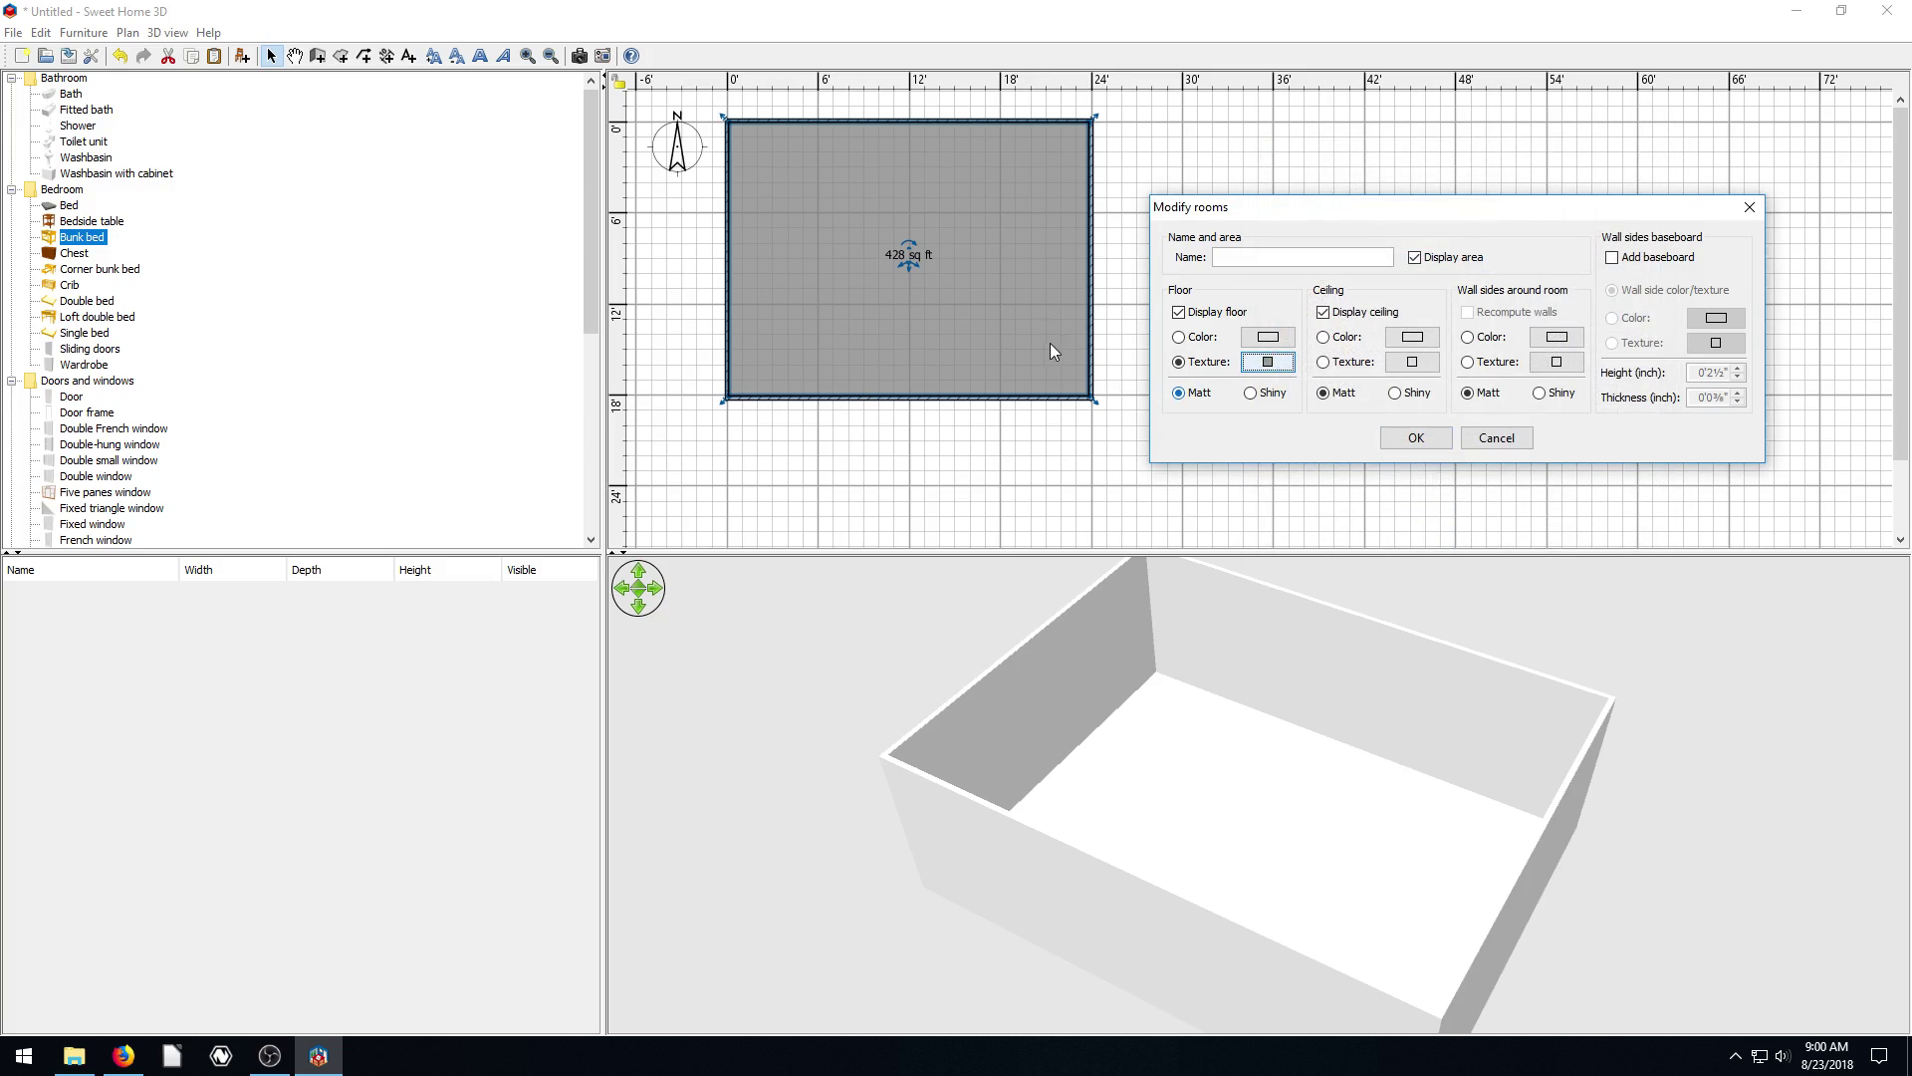
click(1414, 437)
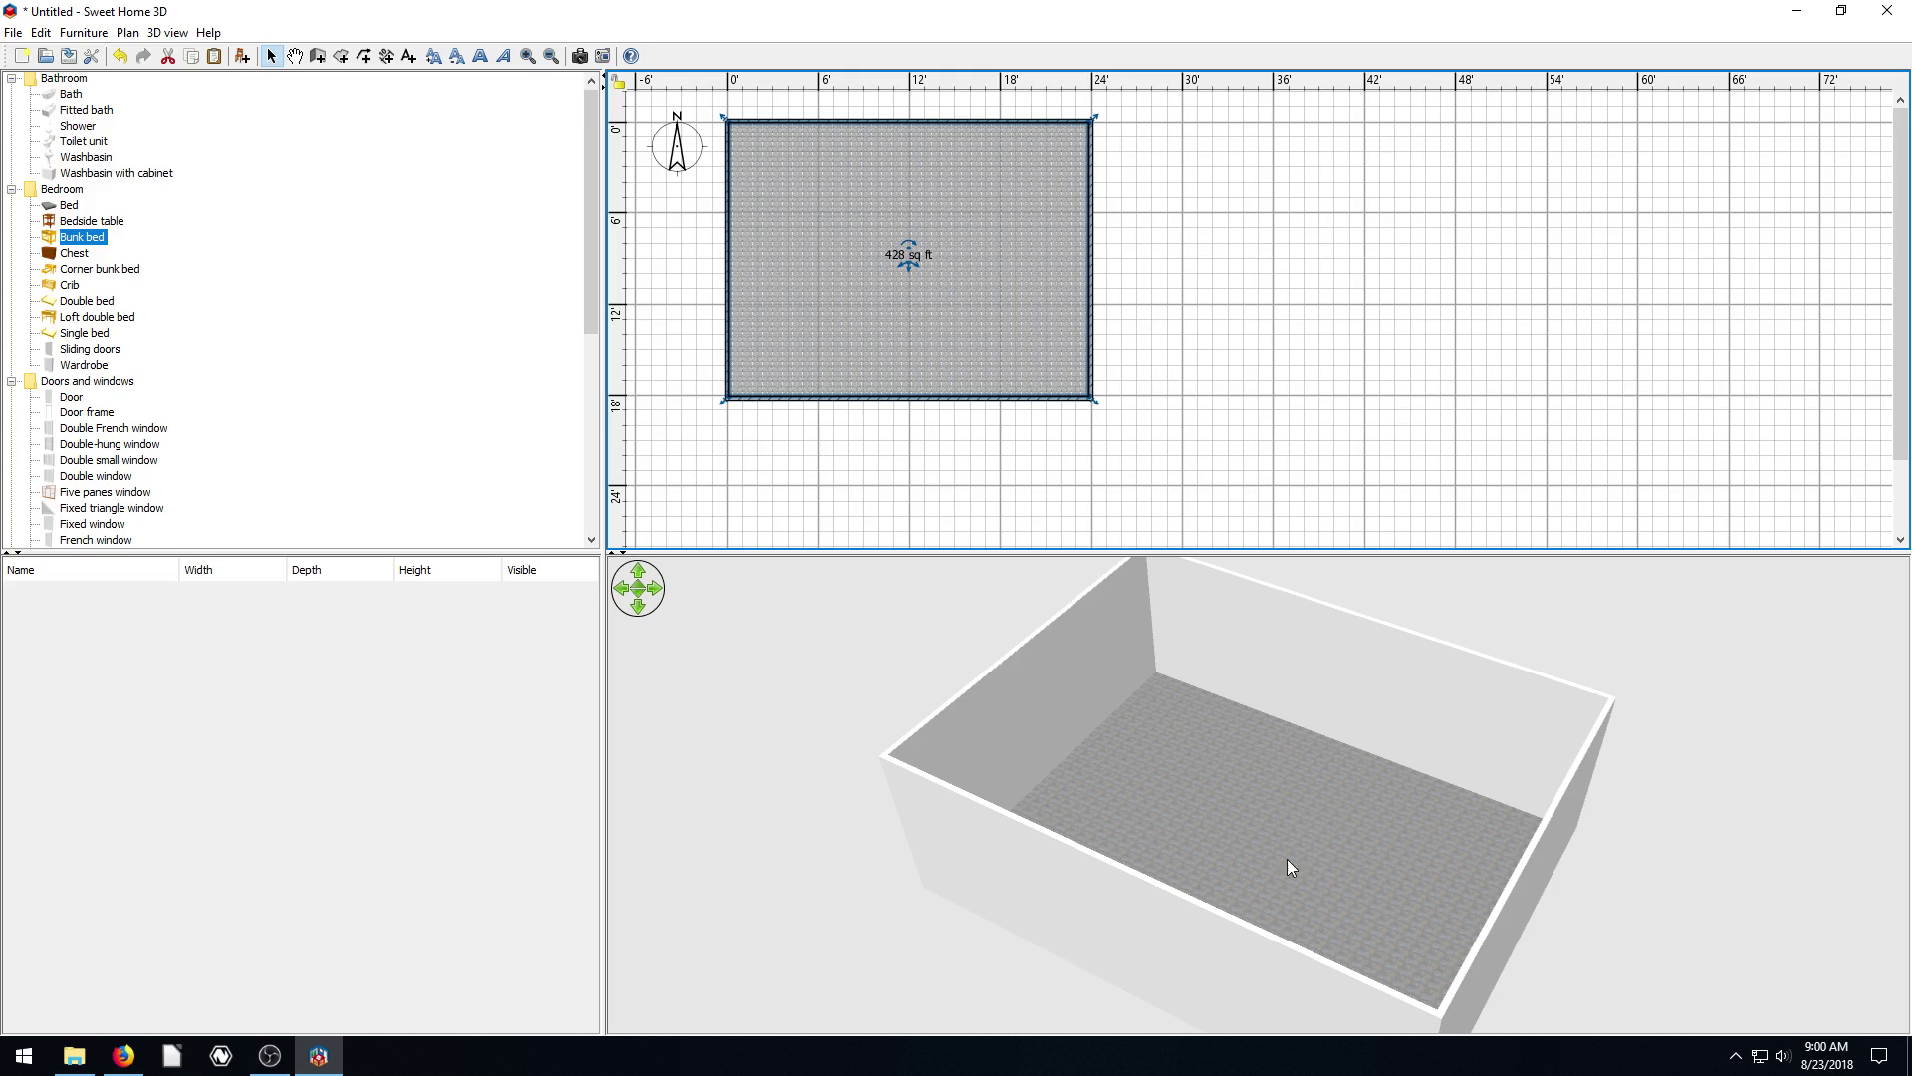
scroll(1285, 863, up, 8)
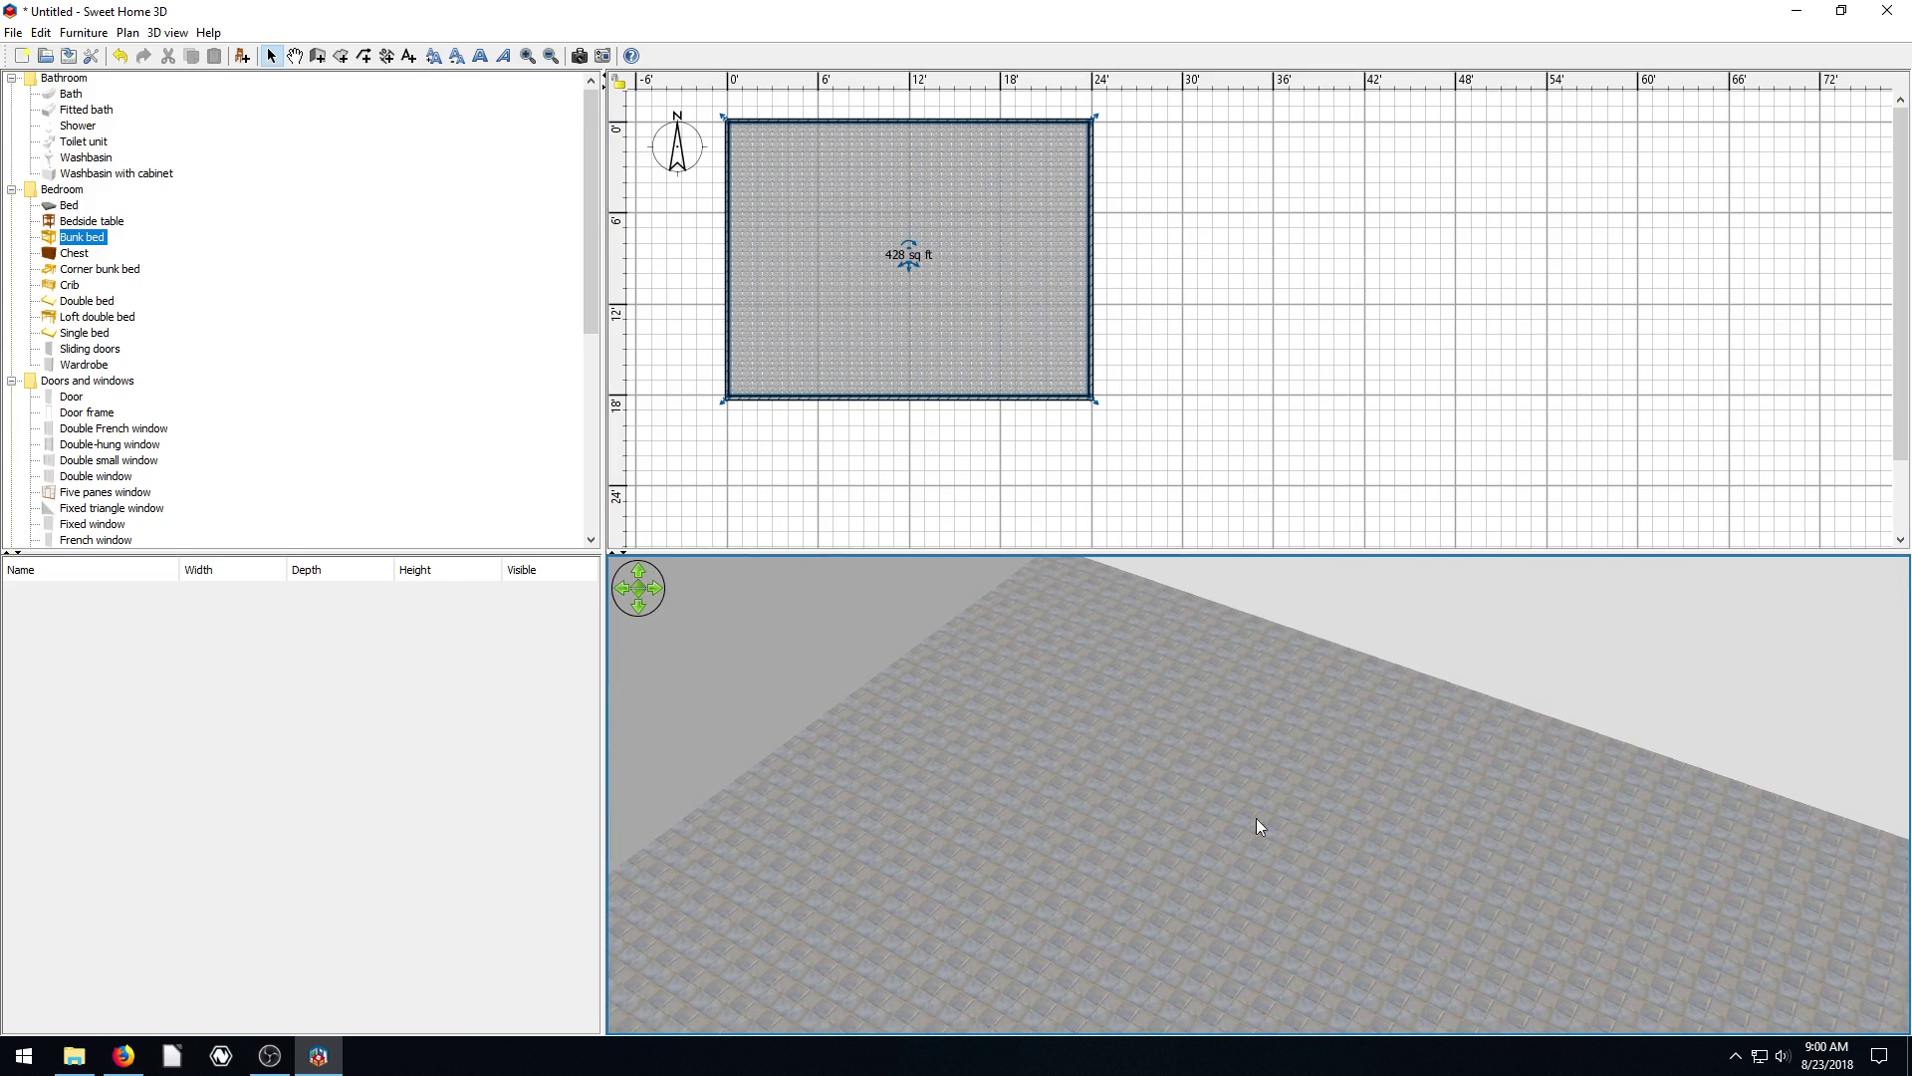
drag(1201, 721, 1157, 807)
scroll(1157, 806, down, 5)
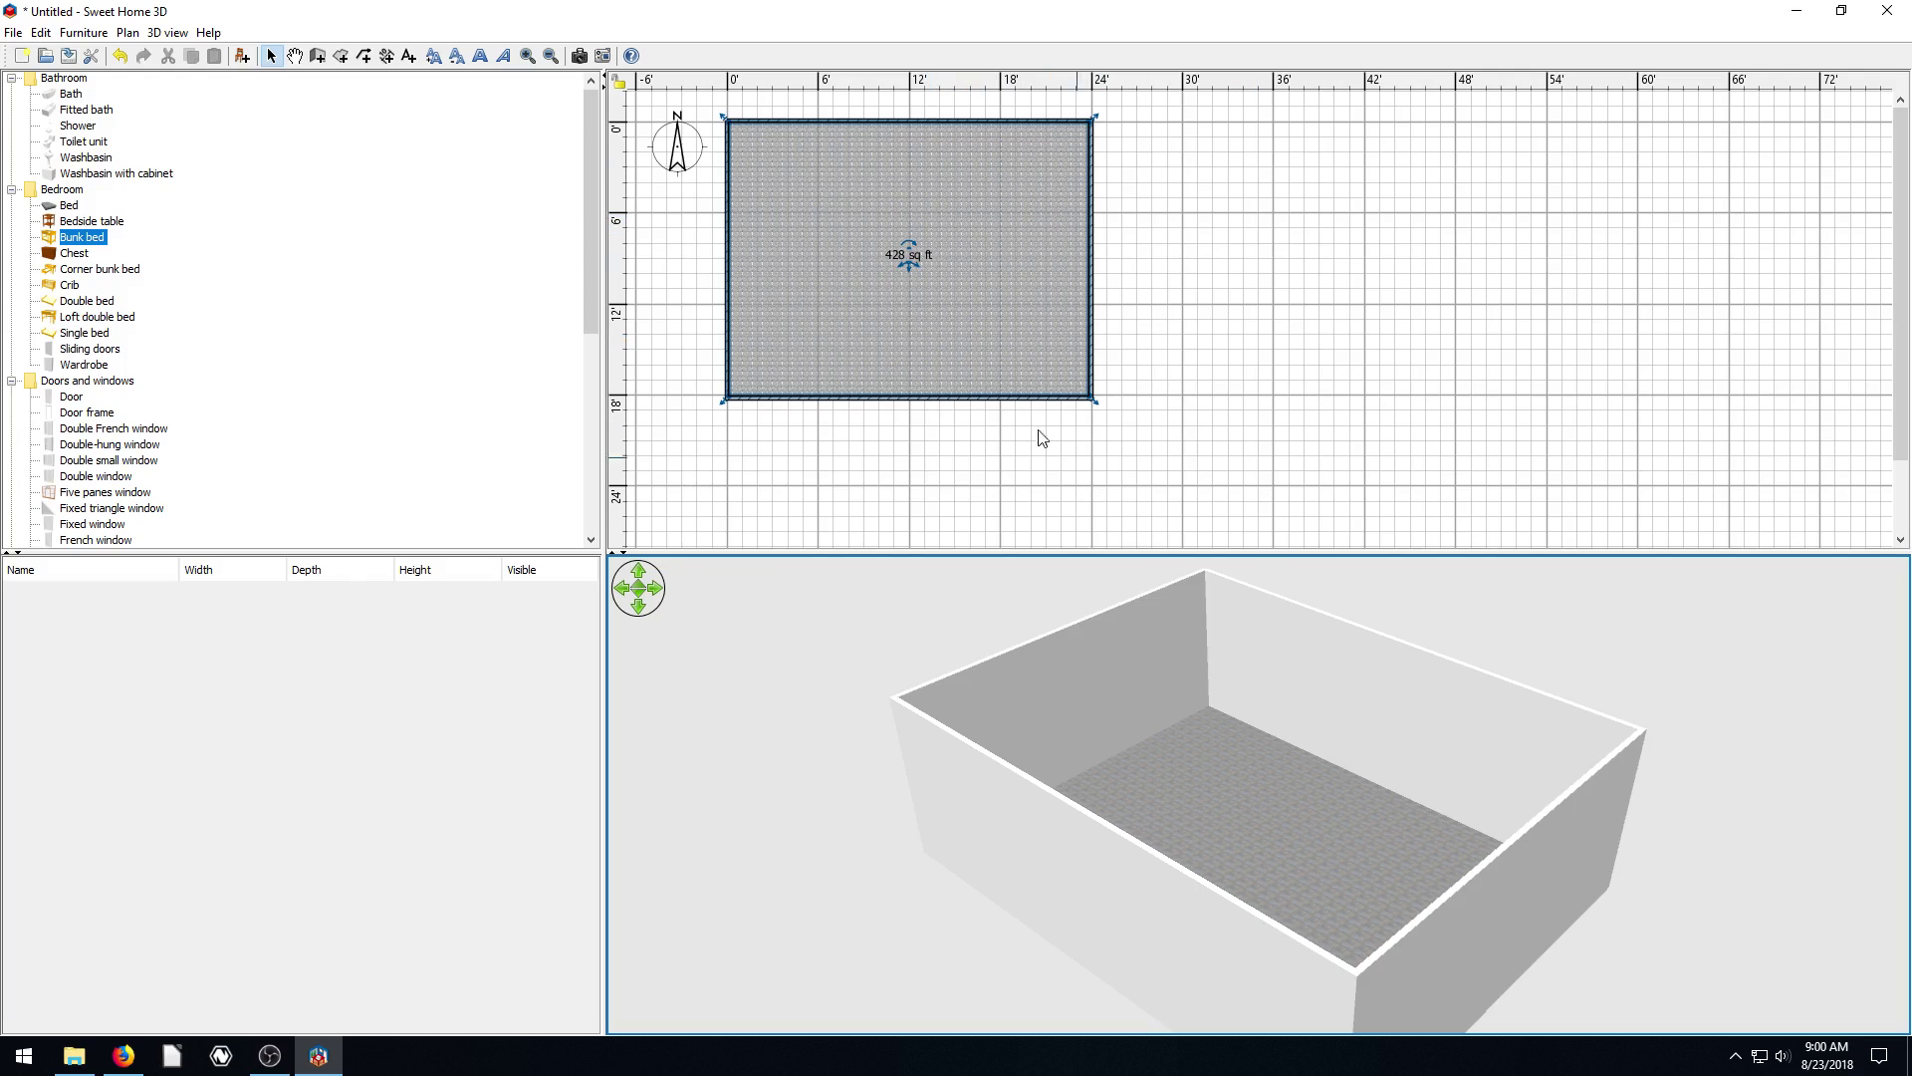
Switch the room floor texture to Floor - Old wooden floor
double_click(990, 239)
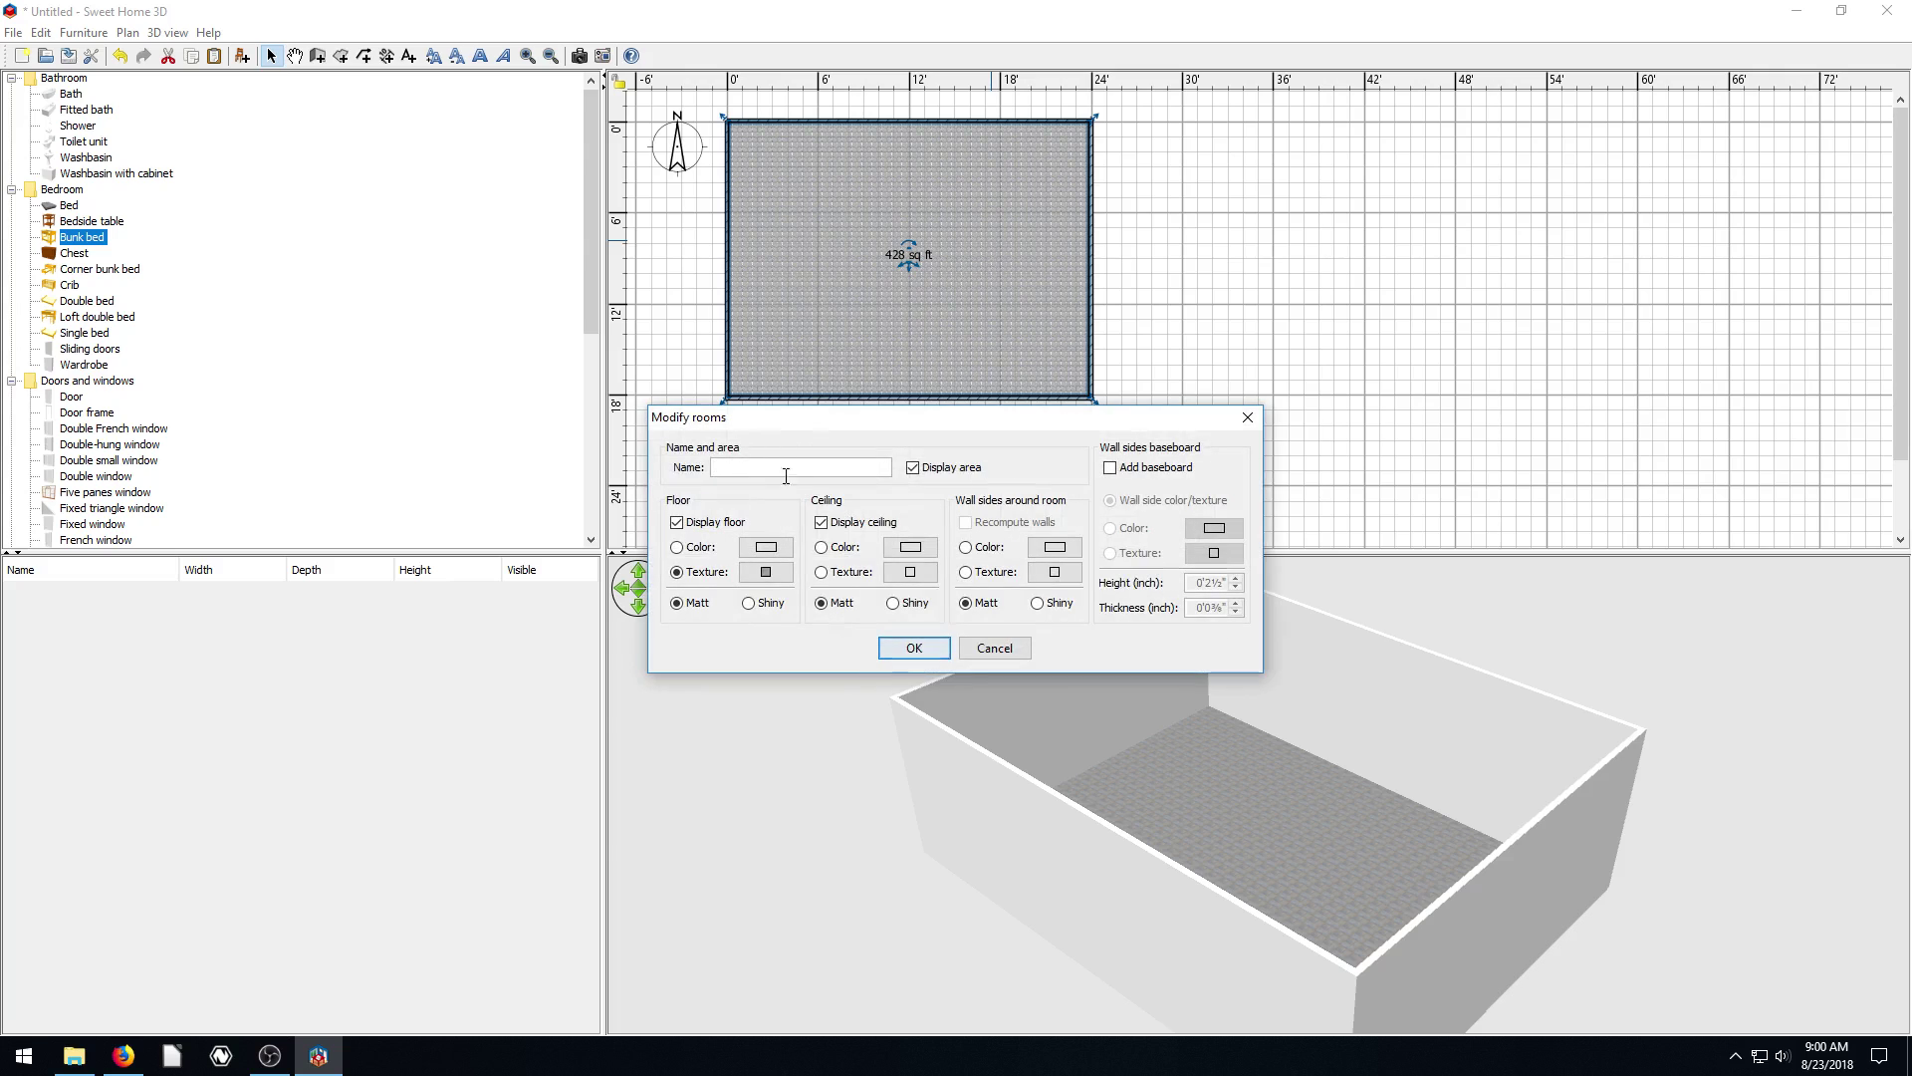
click(767, 573)
click(847, 521)
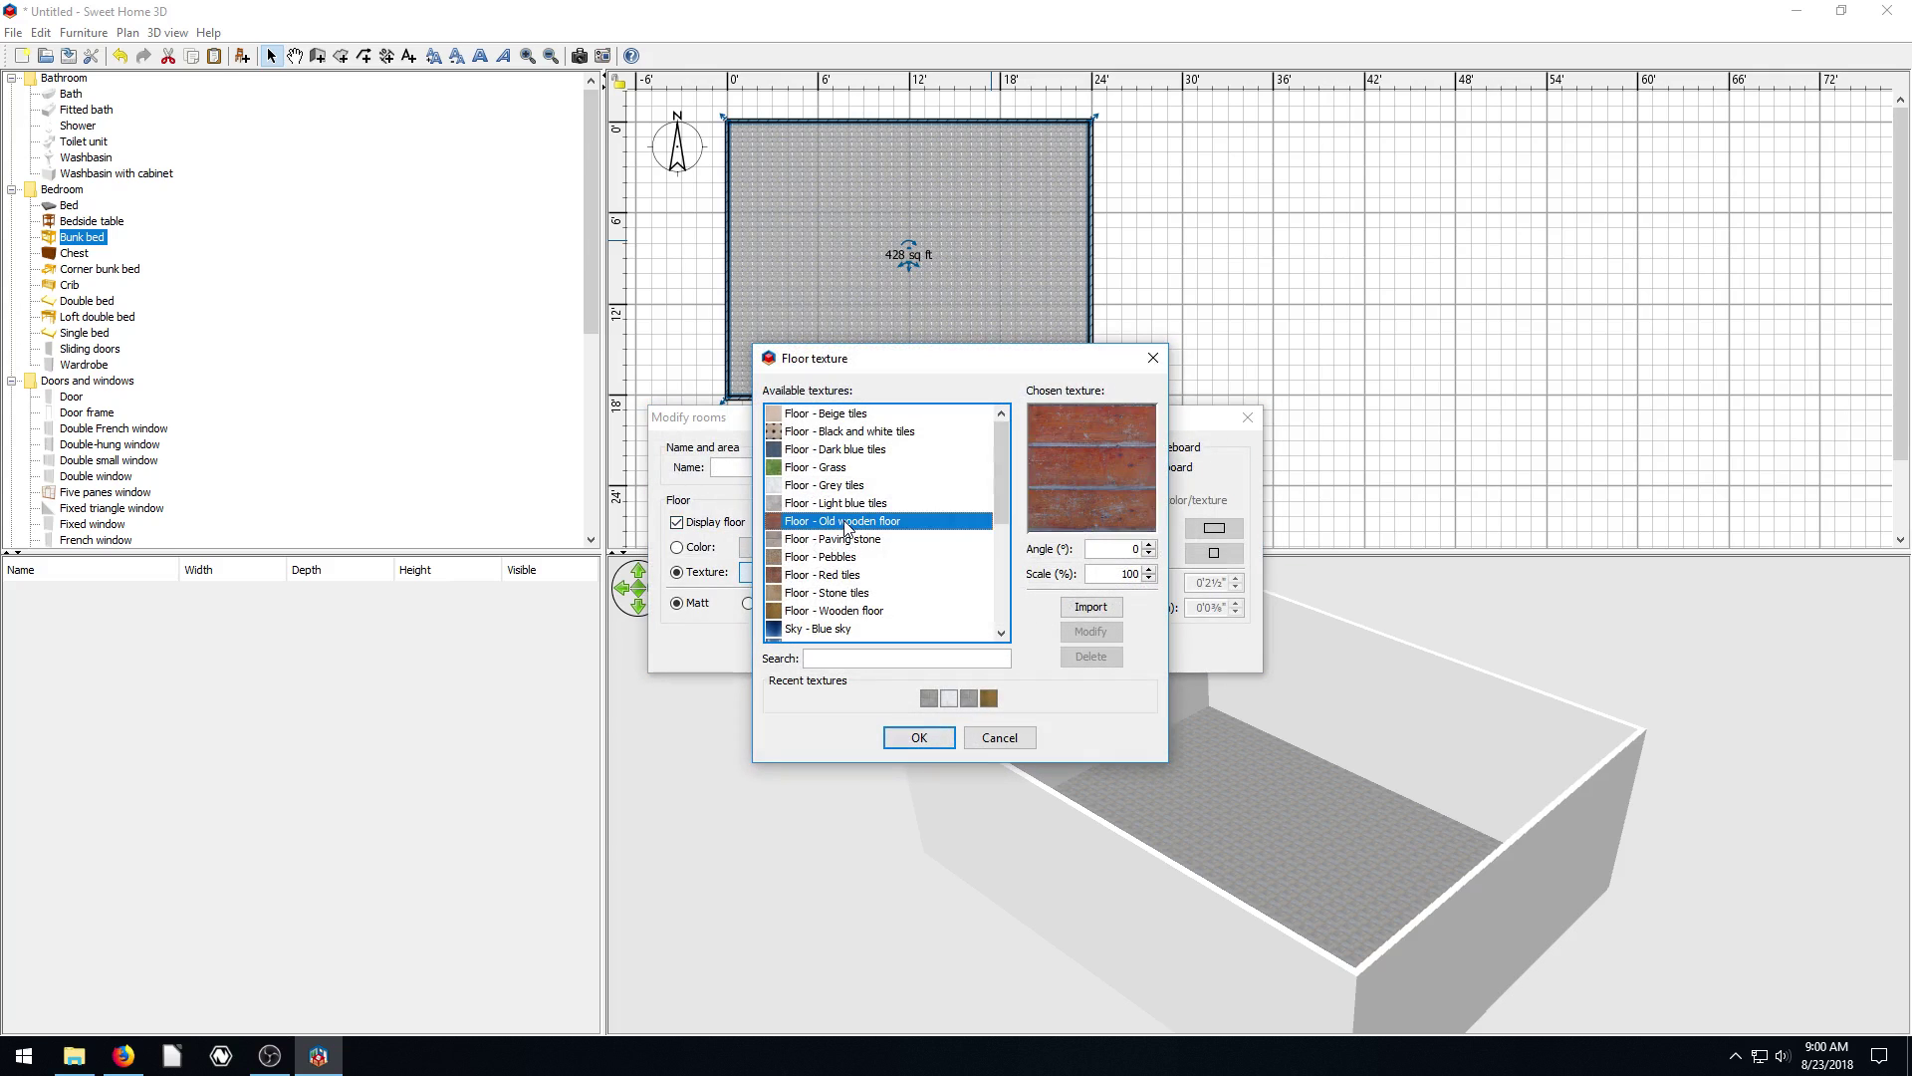
click(918, 737)
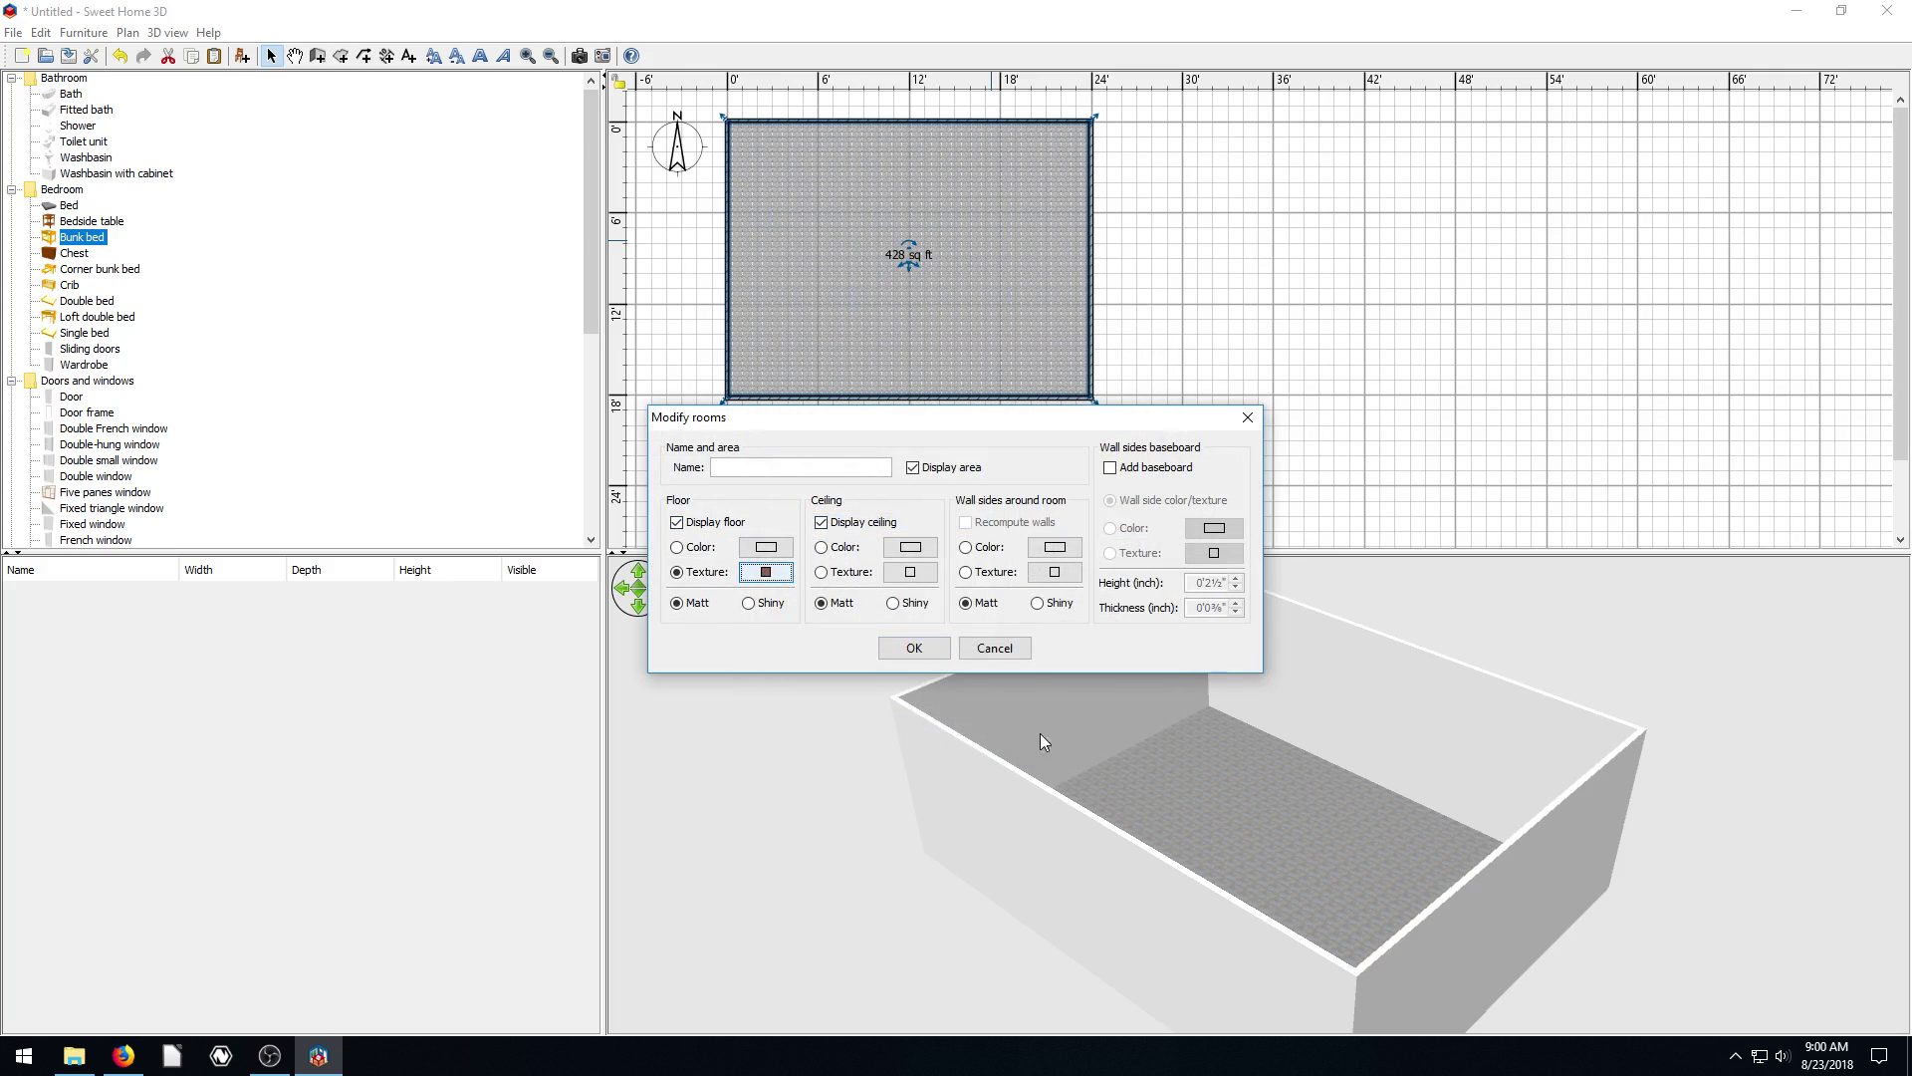
click(918, 649)
drag(1151, 797, 1163, 737)
scroll(1207, 817, down, 2)
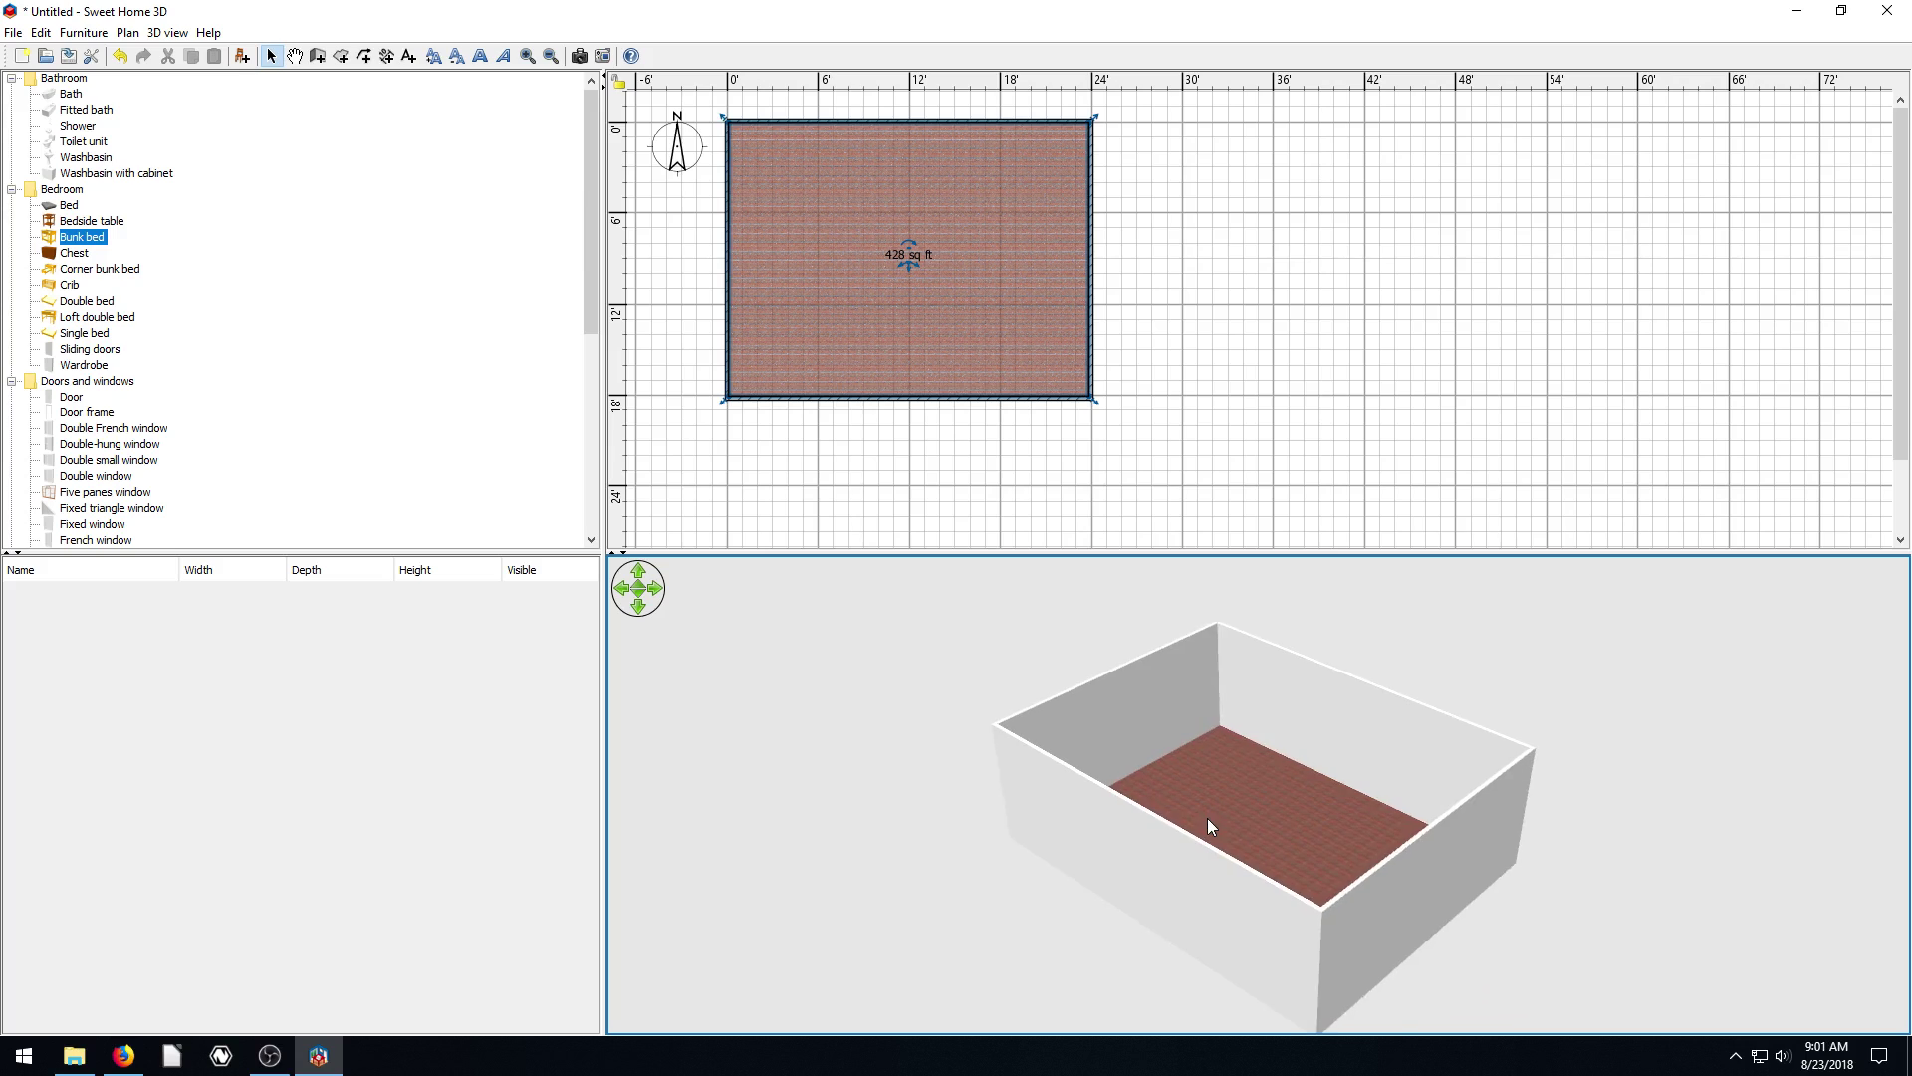
scroll(1167, 674, up, 8)
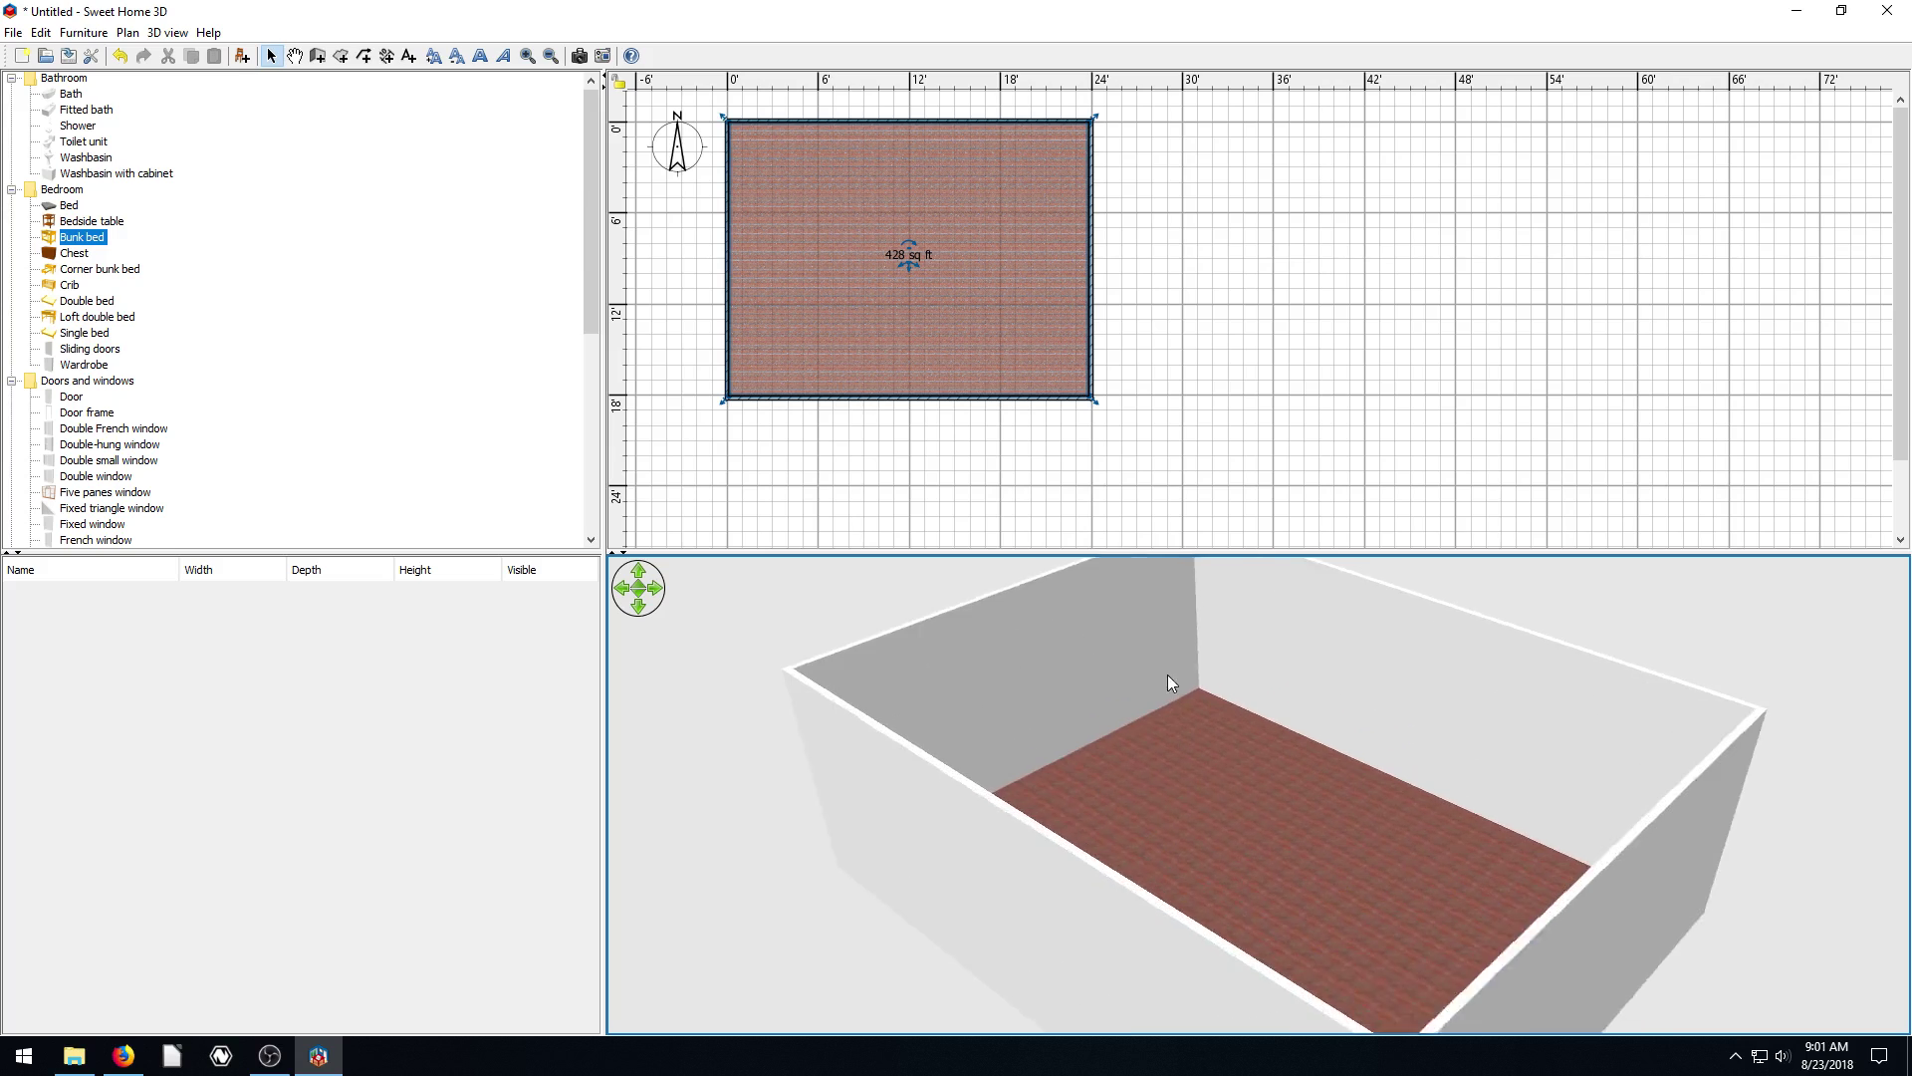
click(873, 121)
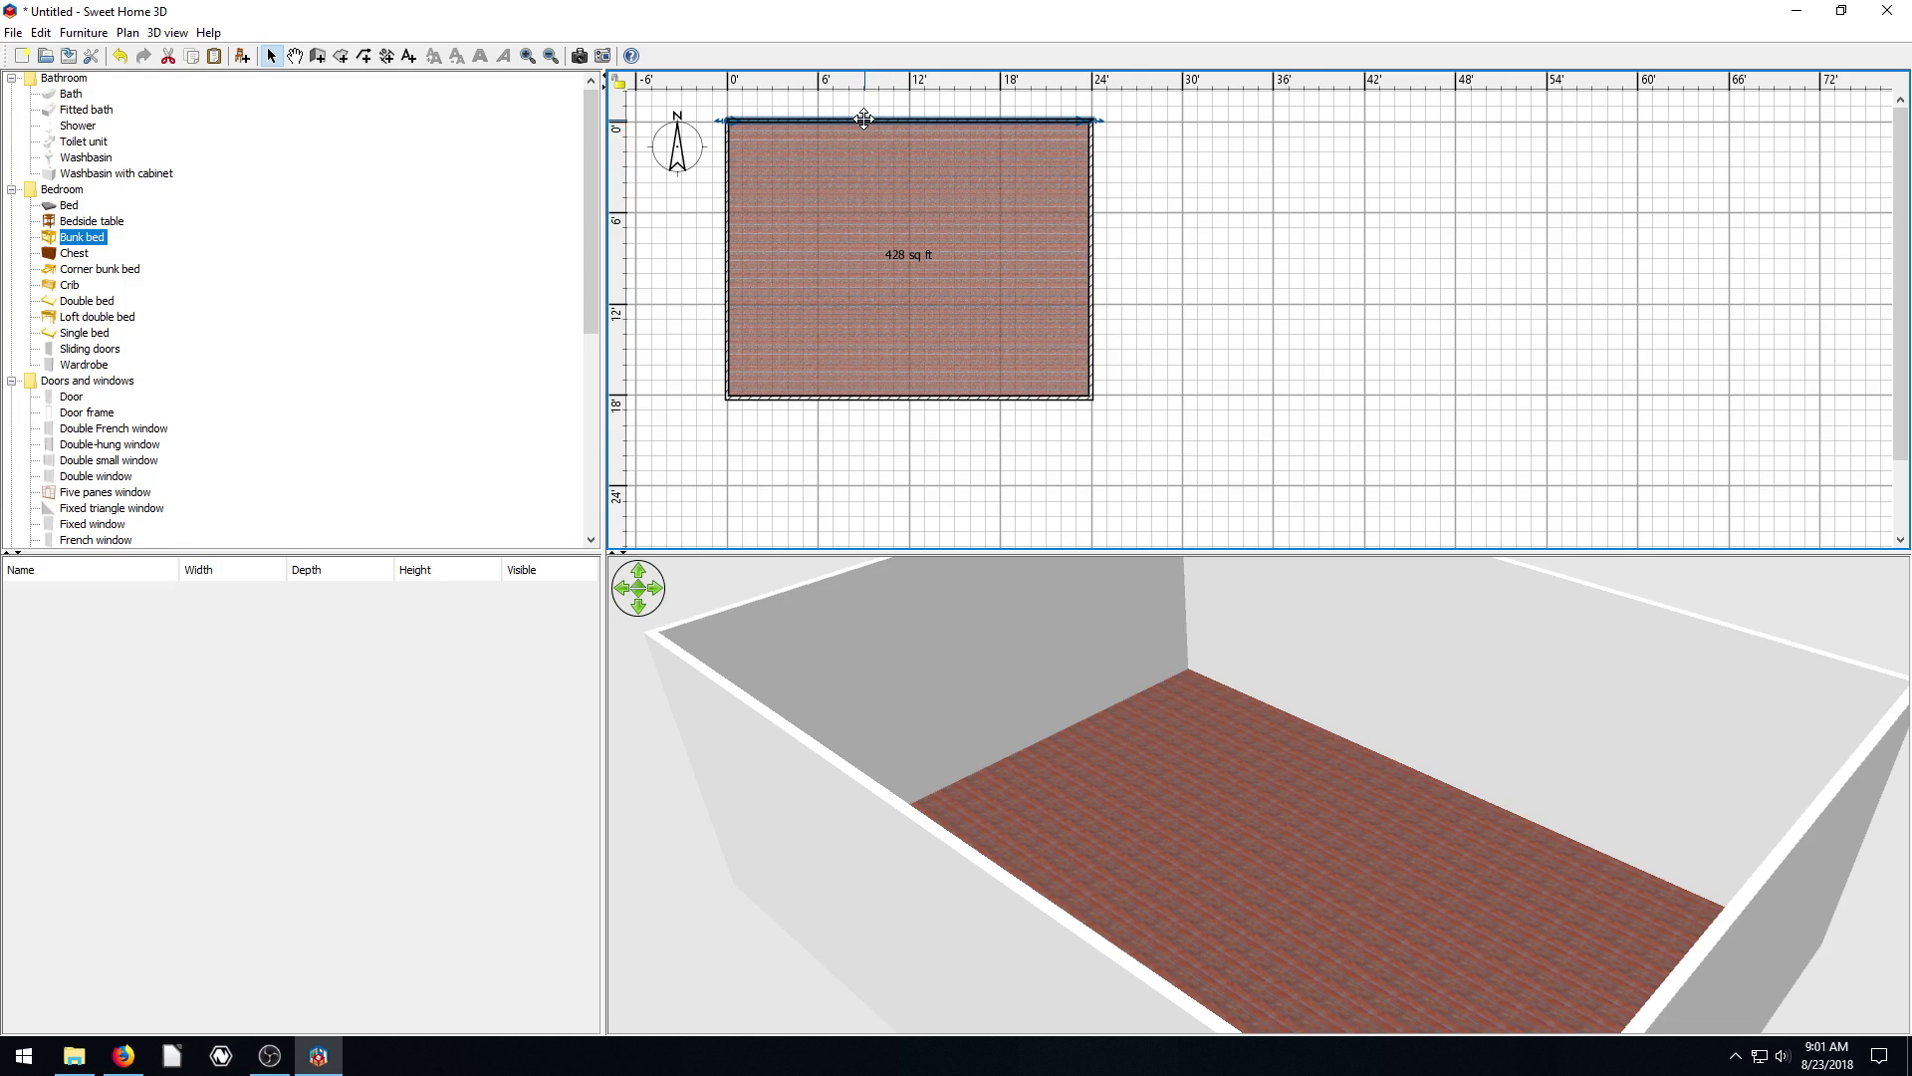
double_click(863, 118)
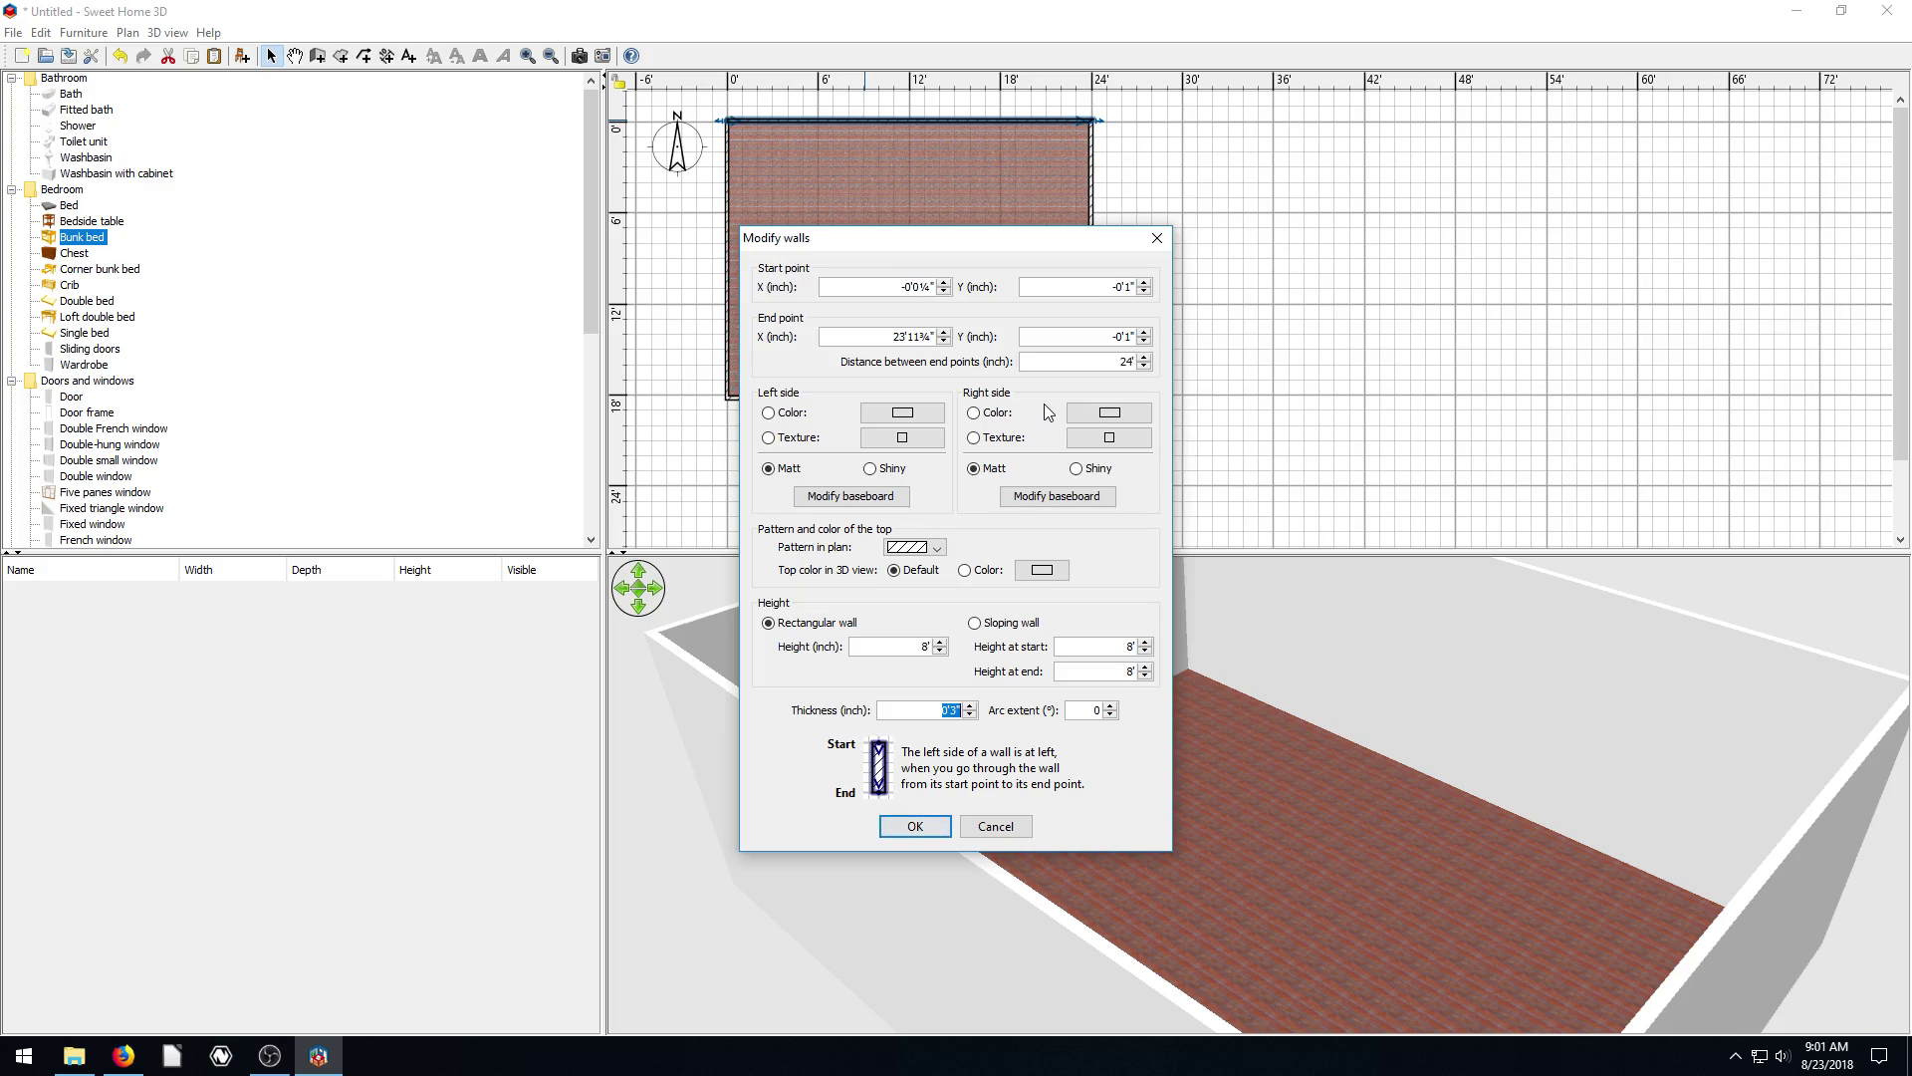
click(989, 824)
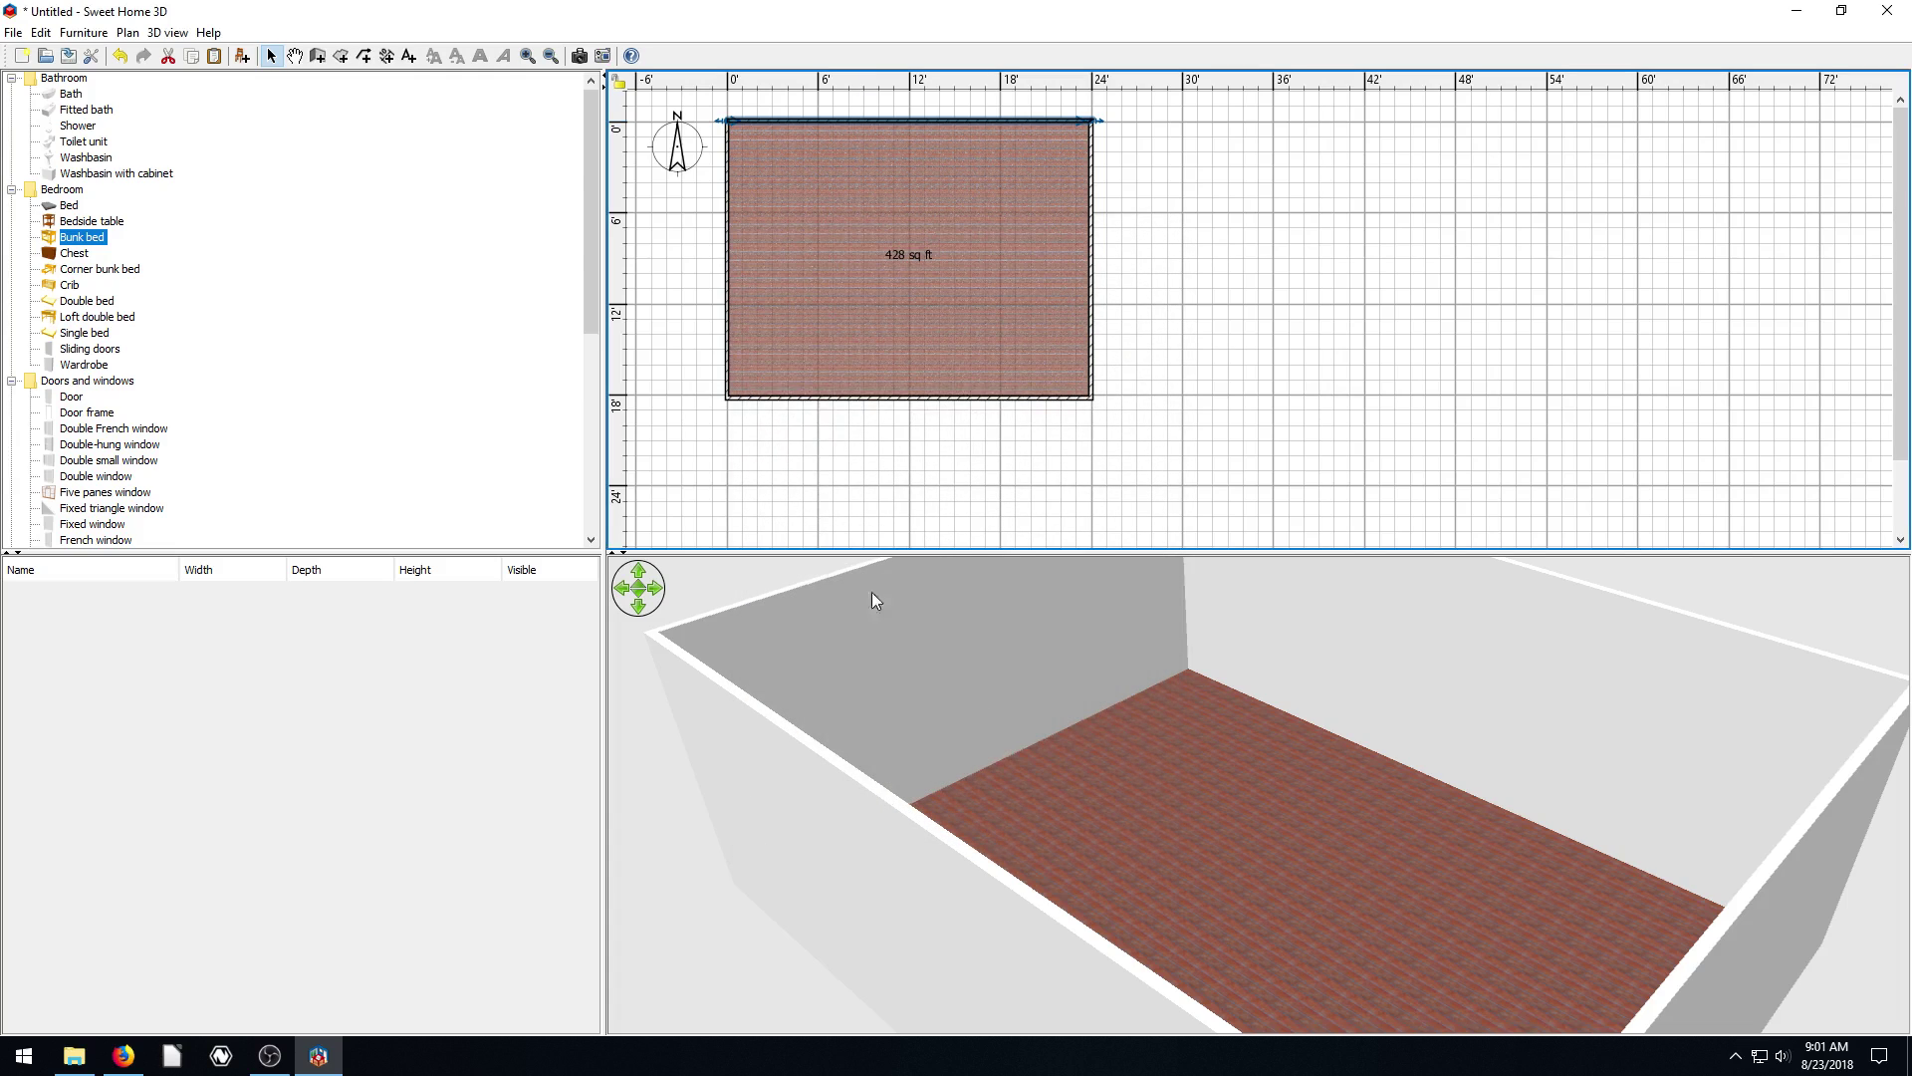
scroll(874, 600, down, 5)
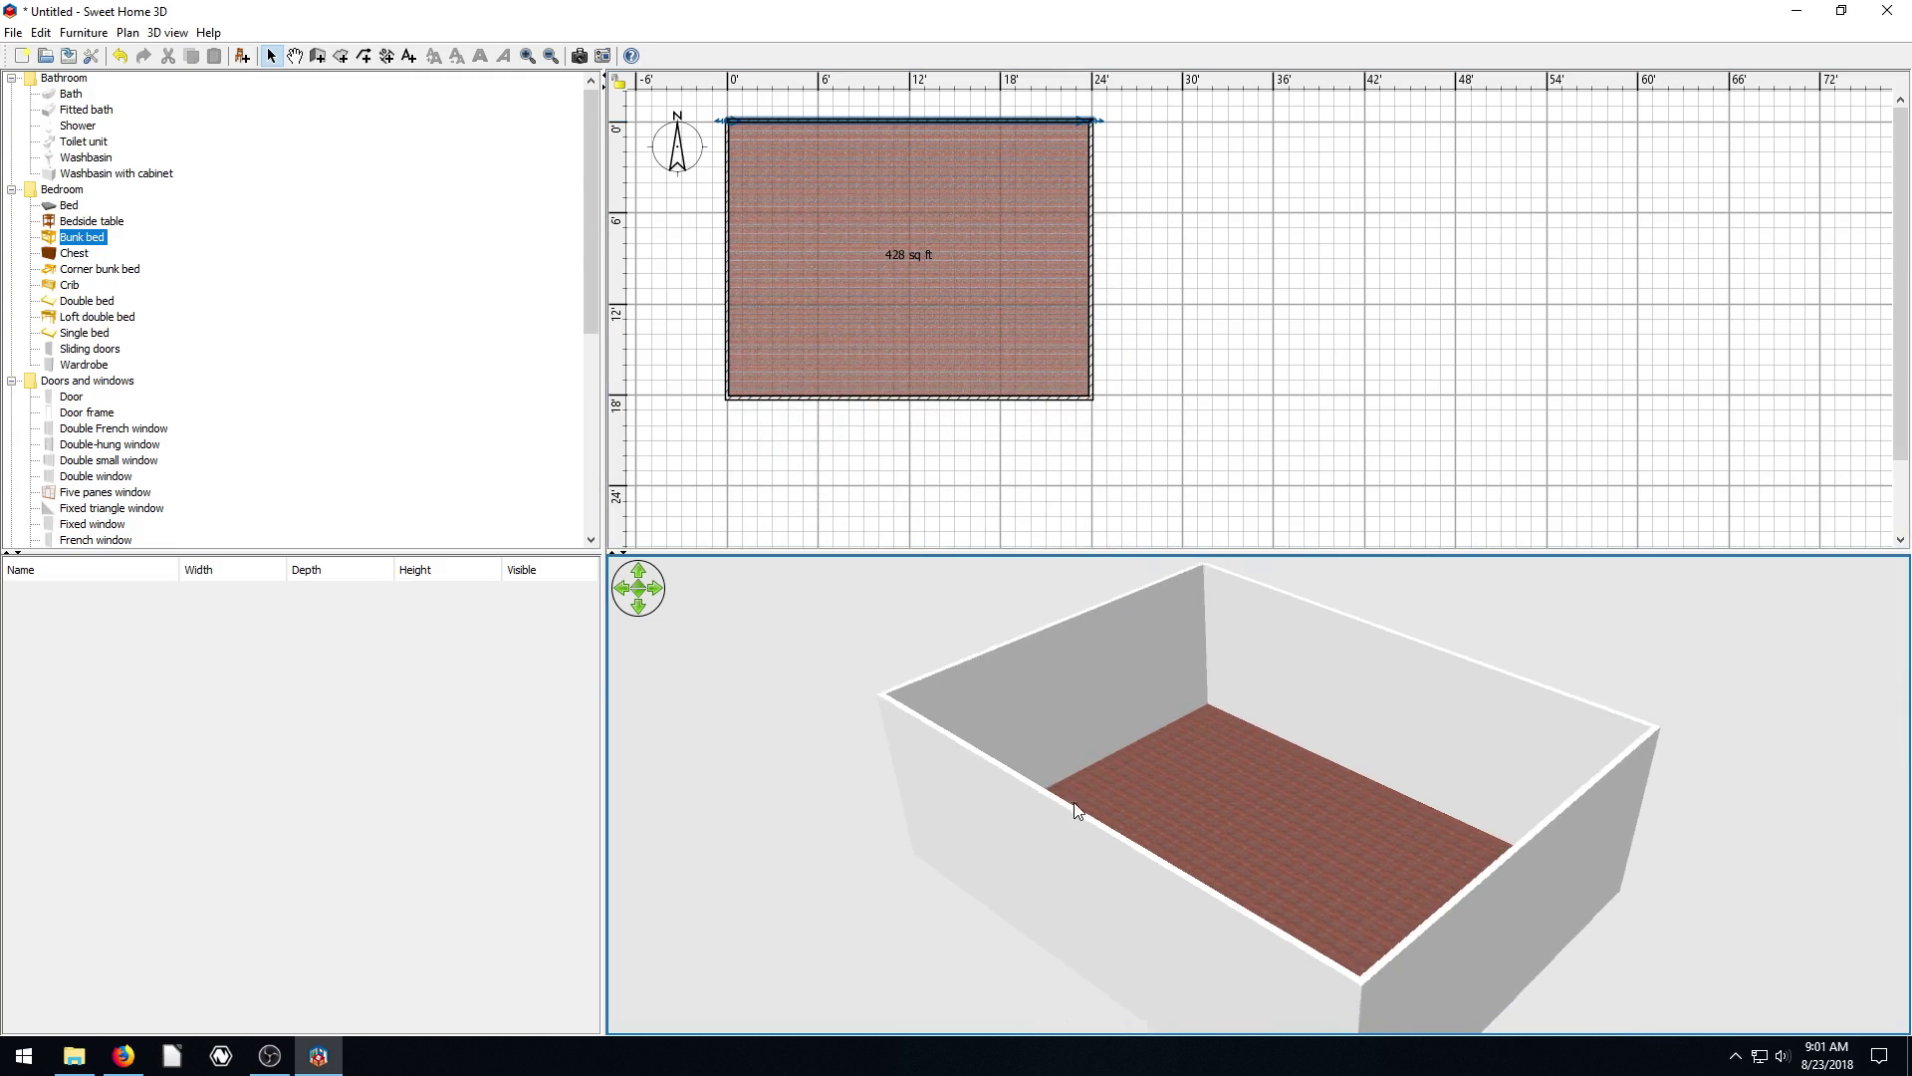
Draw a wall down from the top wall and another left to the outer wall
click(318, 56)
click(900, 123)
double_click(900, 257)
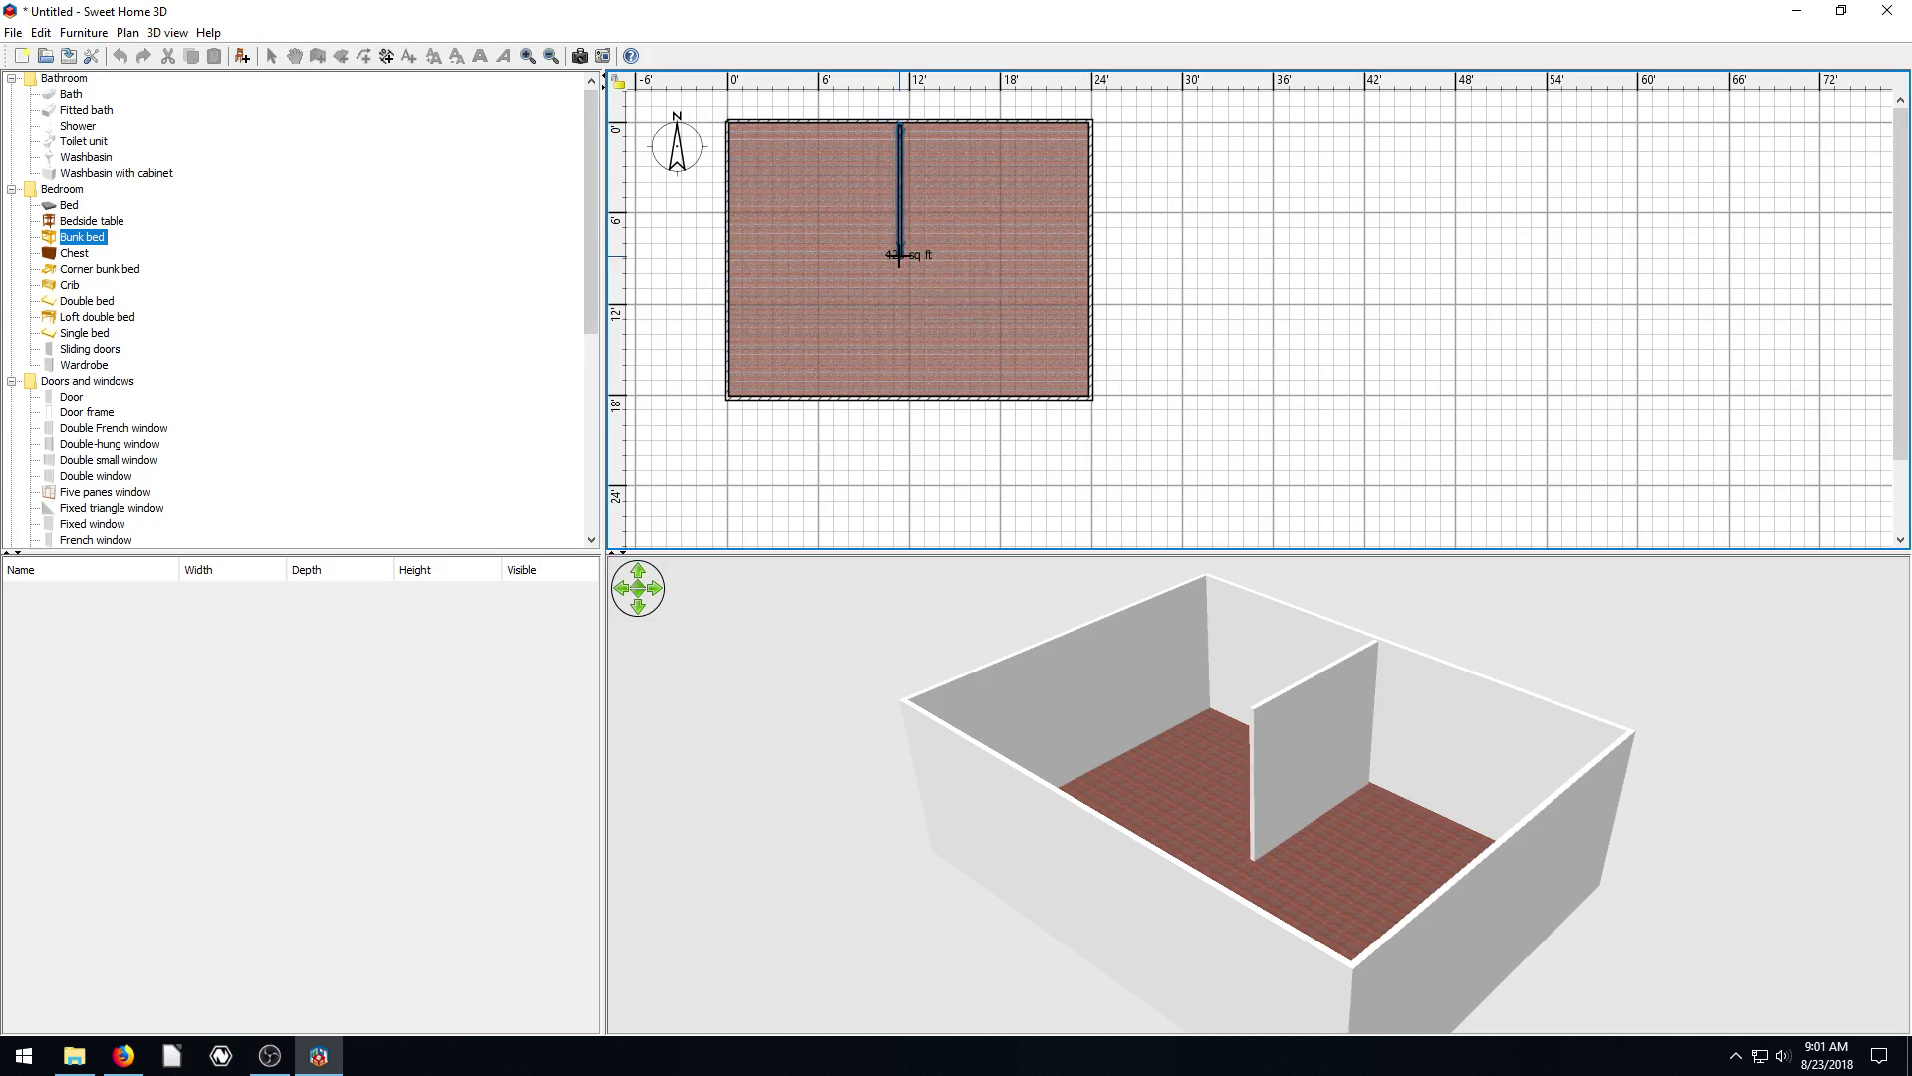
click(899, 257)
double_click(727, 255)
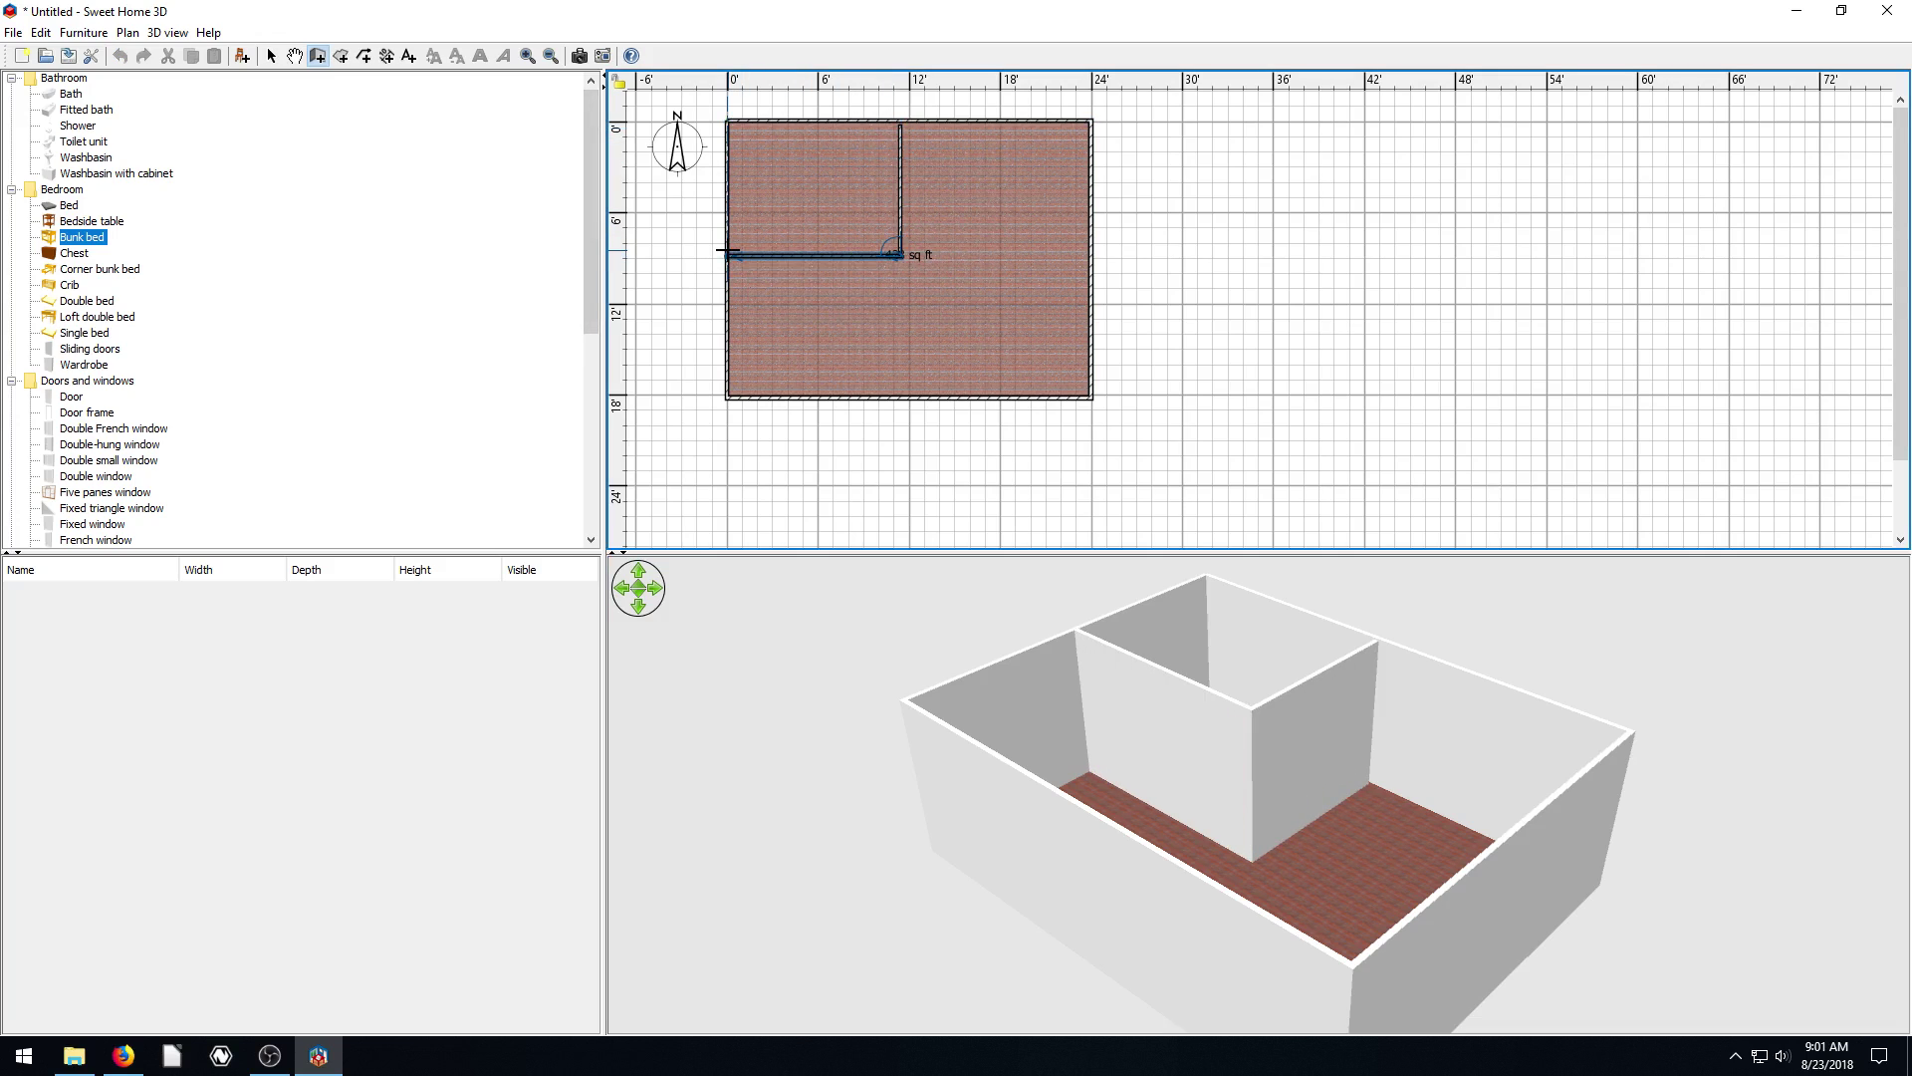
drag(1142, 767, 1225, 787)
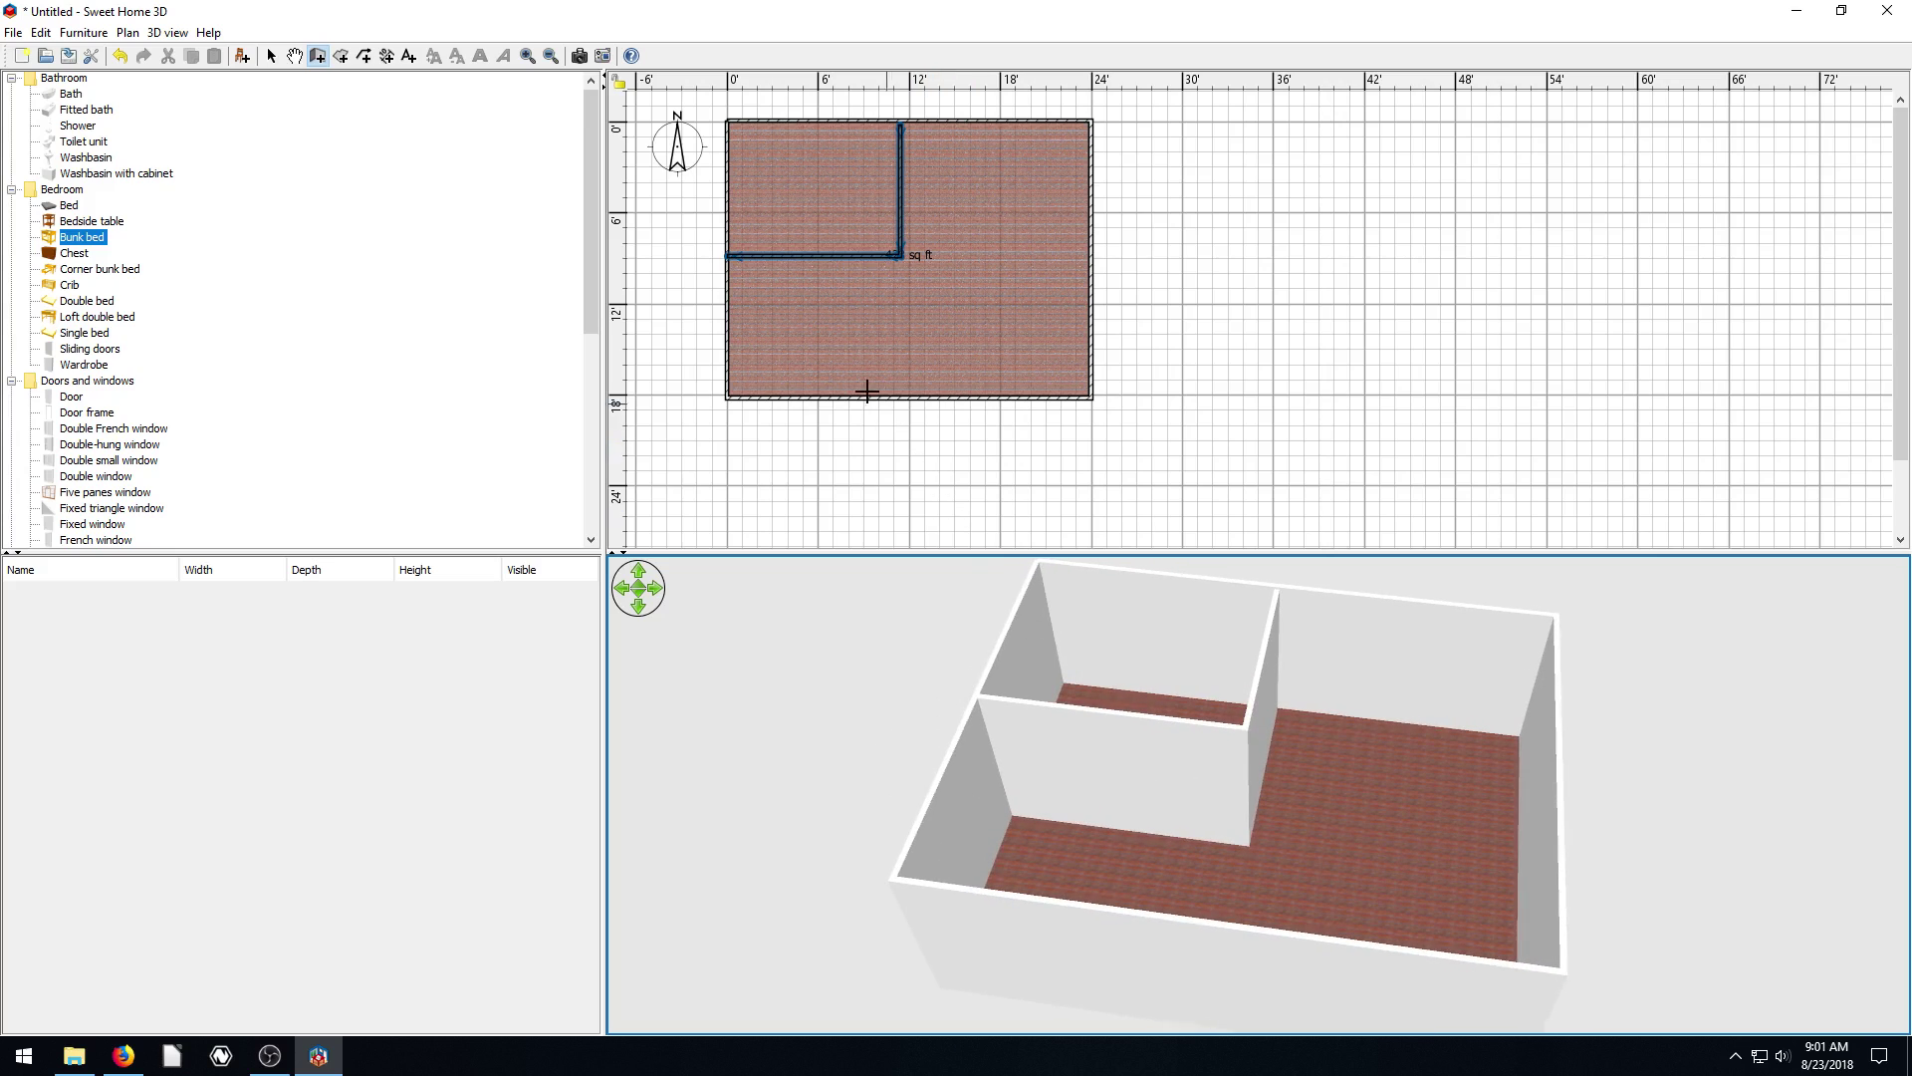
click(1311, 304)
key(Escape)
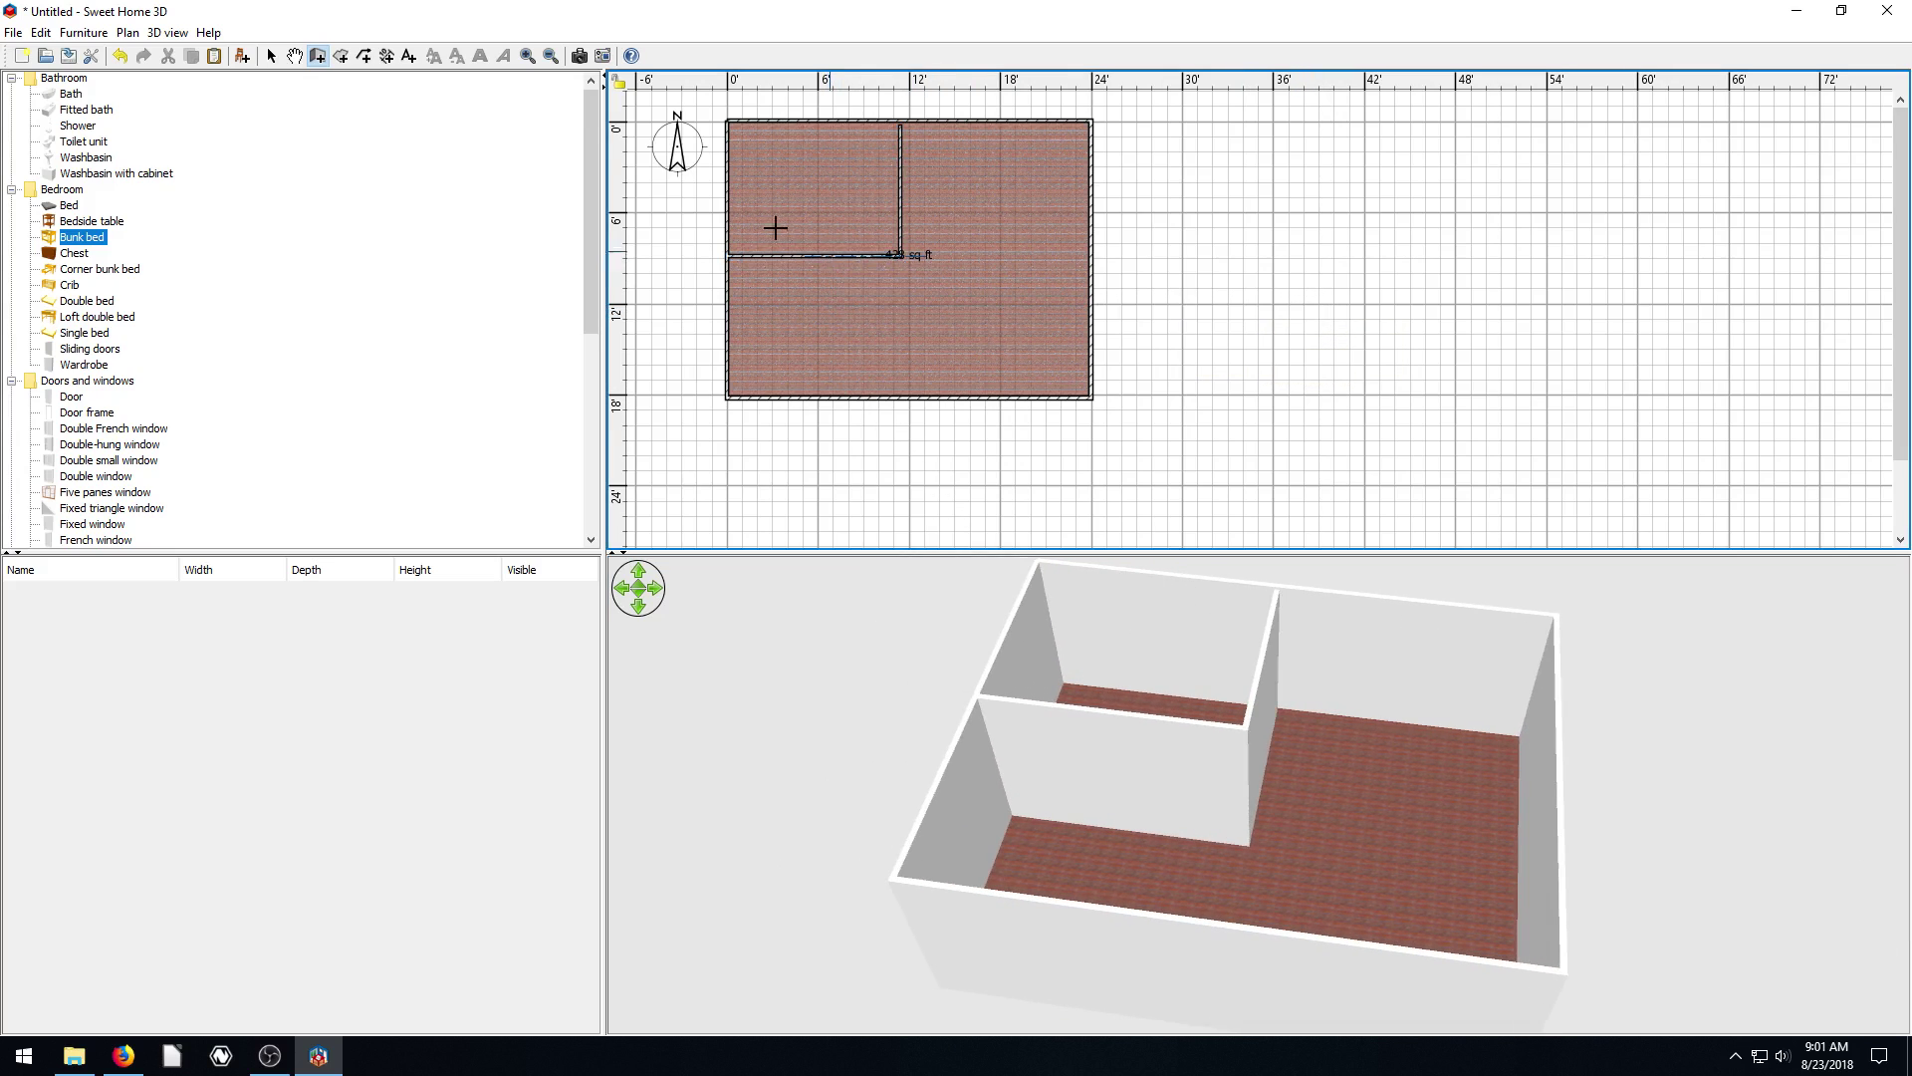
click(271, 56)
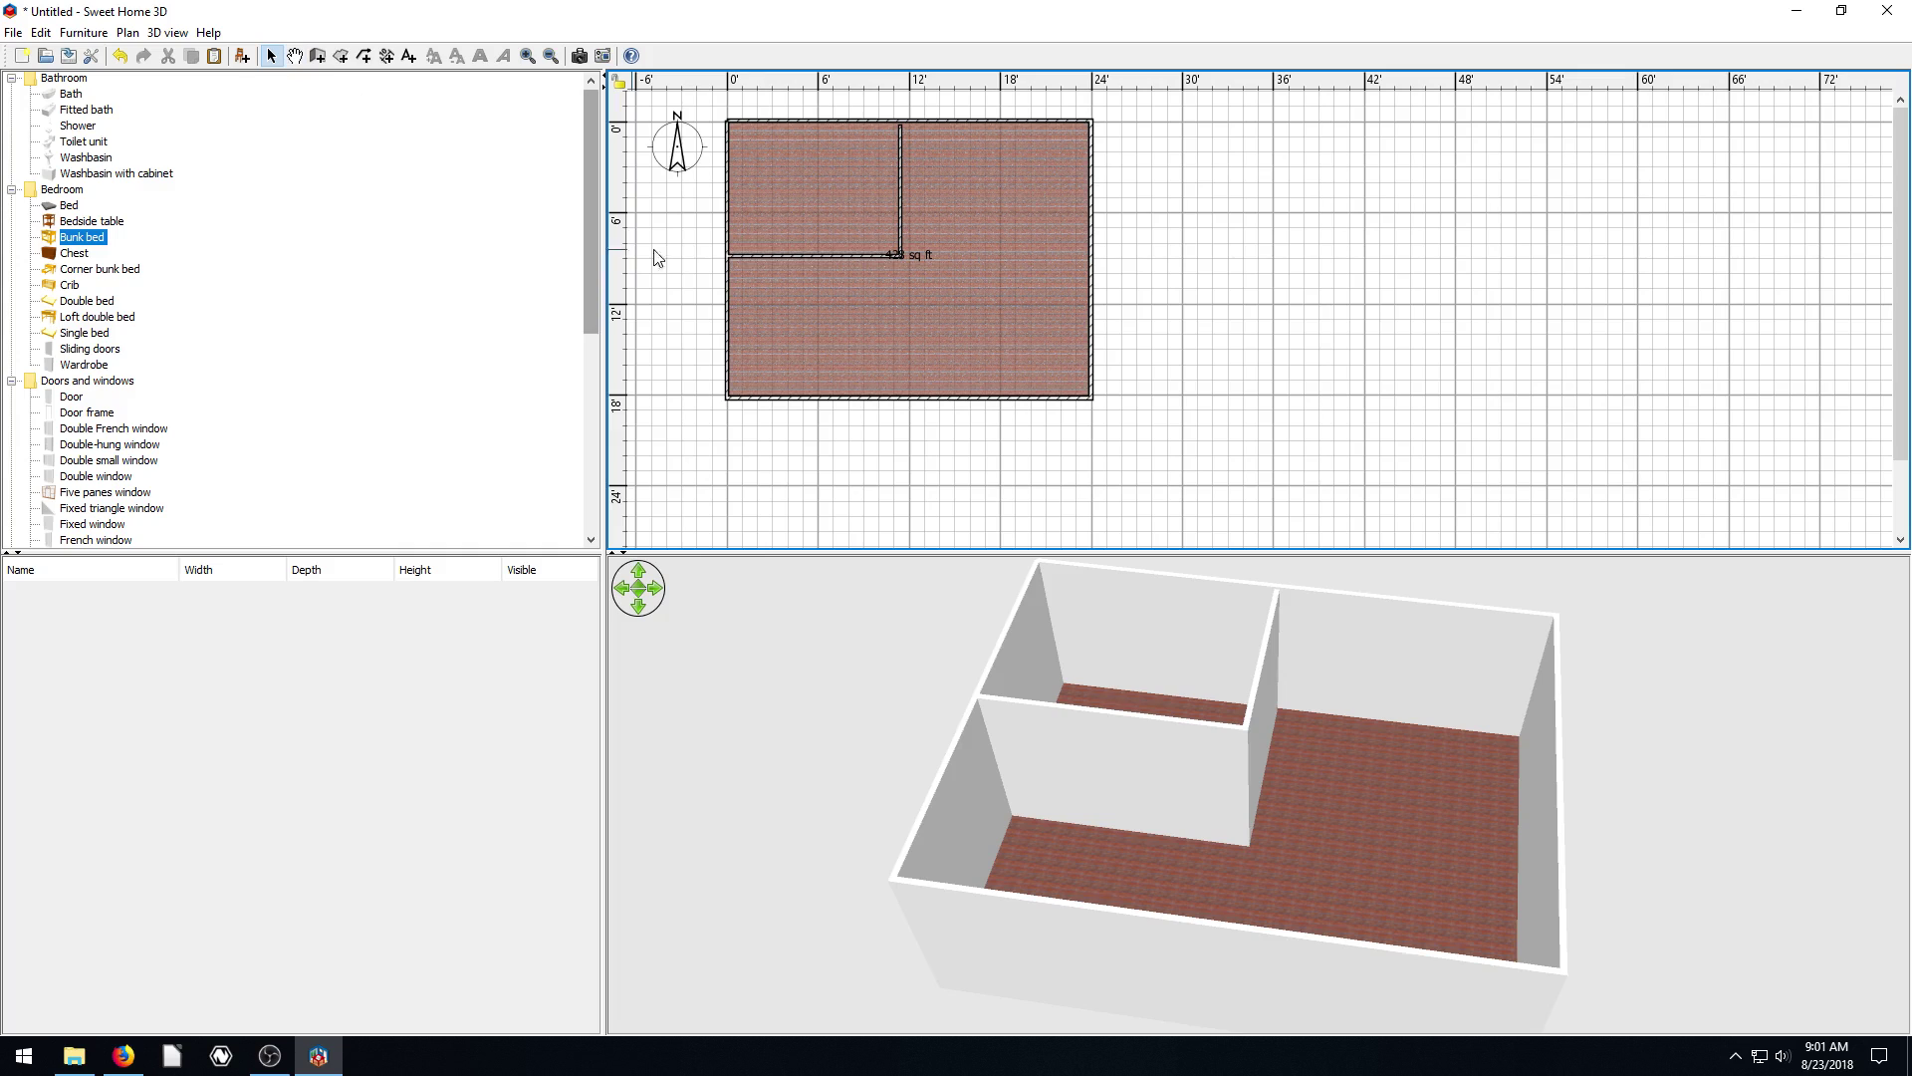
Set the horizontal partition wall's left side colour to bright green #00FD0C
click(777, 254)
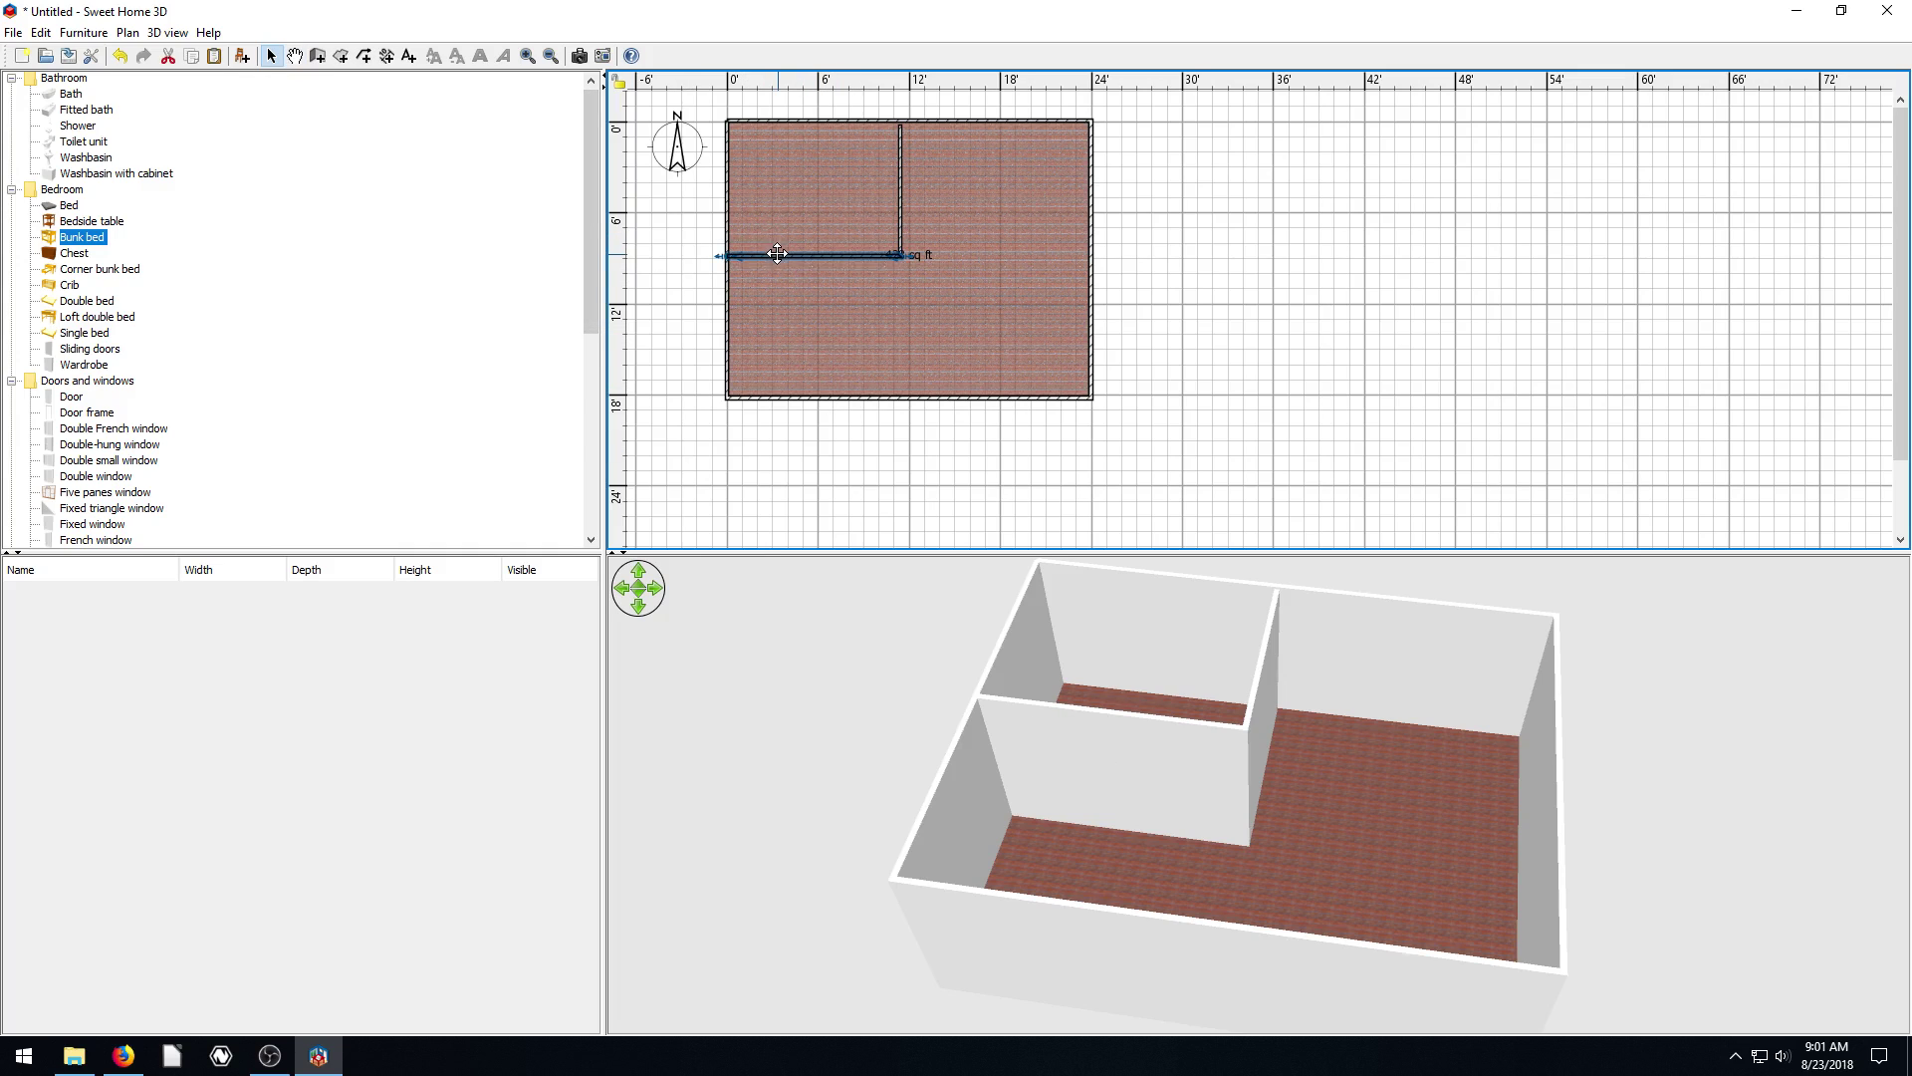
double_click(777, 254)
drag(1088, 237, 1570, 146)
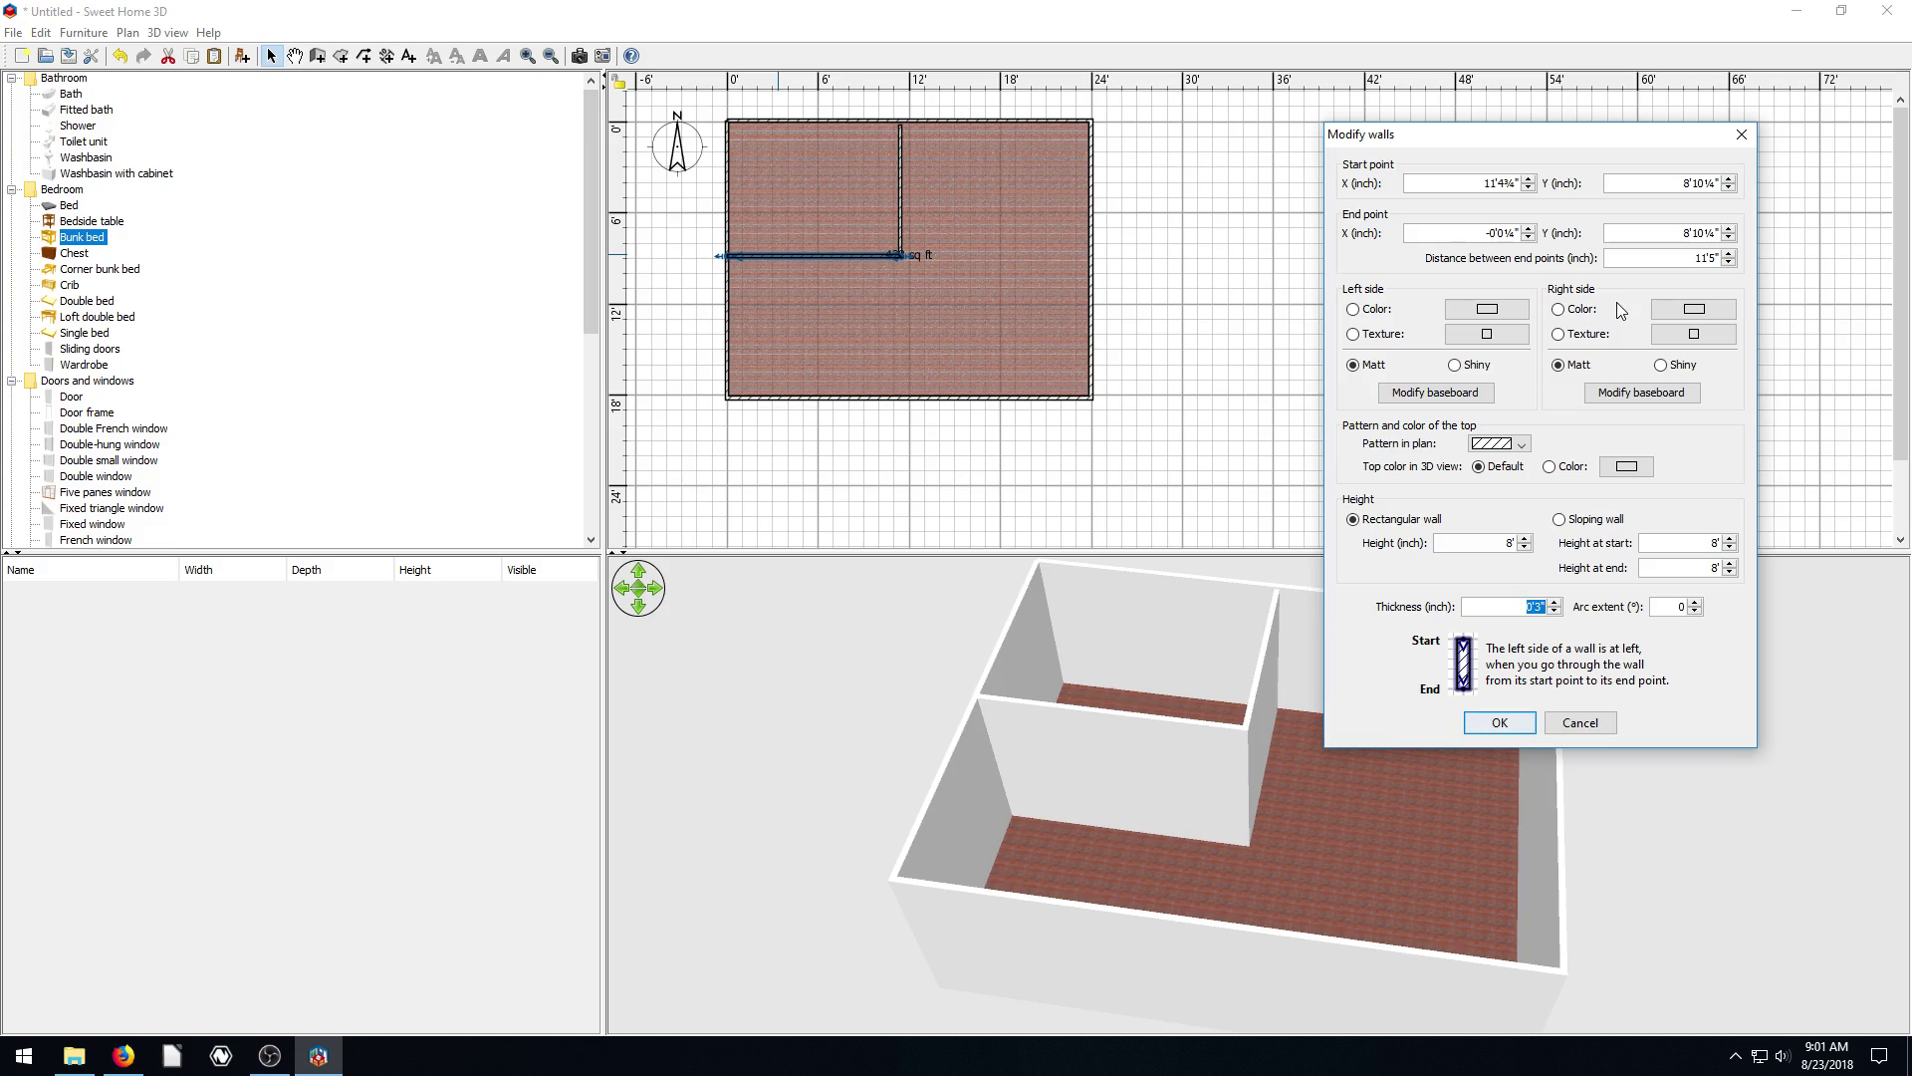
click(1487, 309)
click(1346, 318)
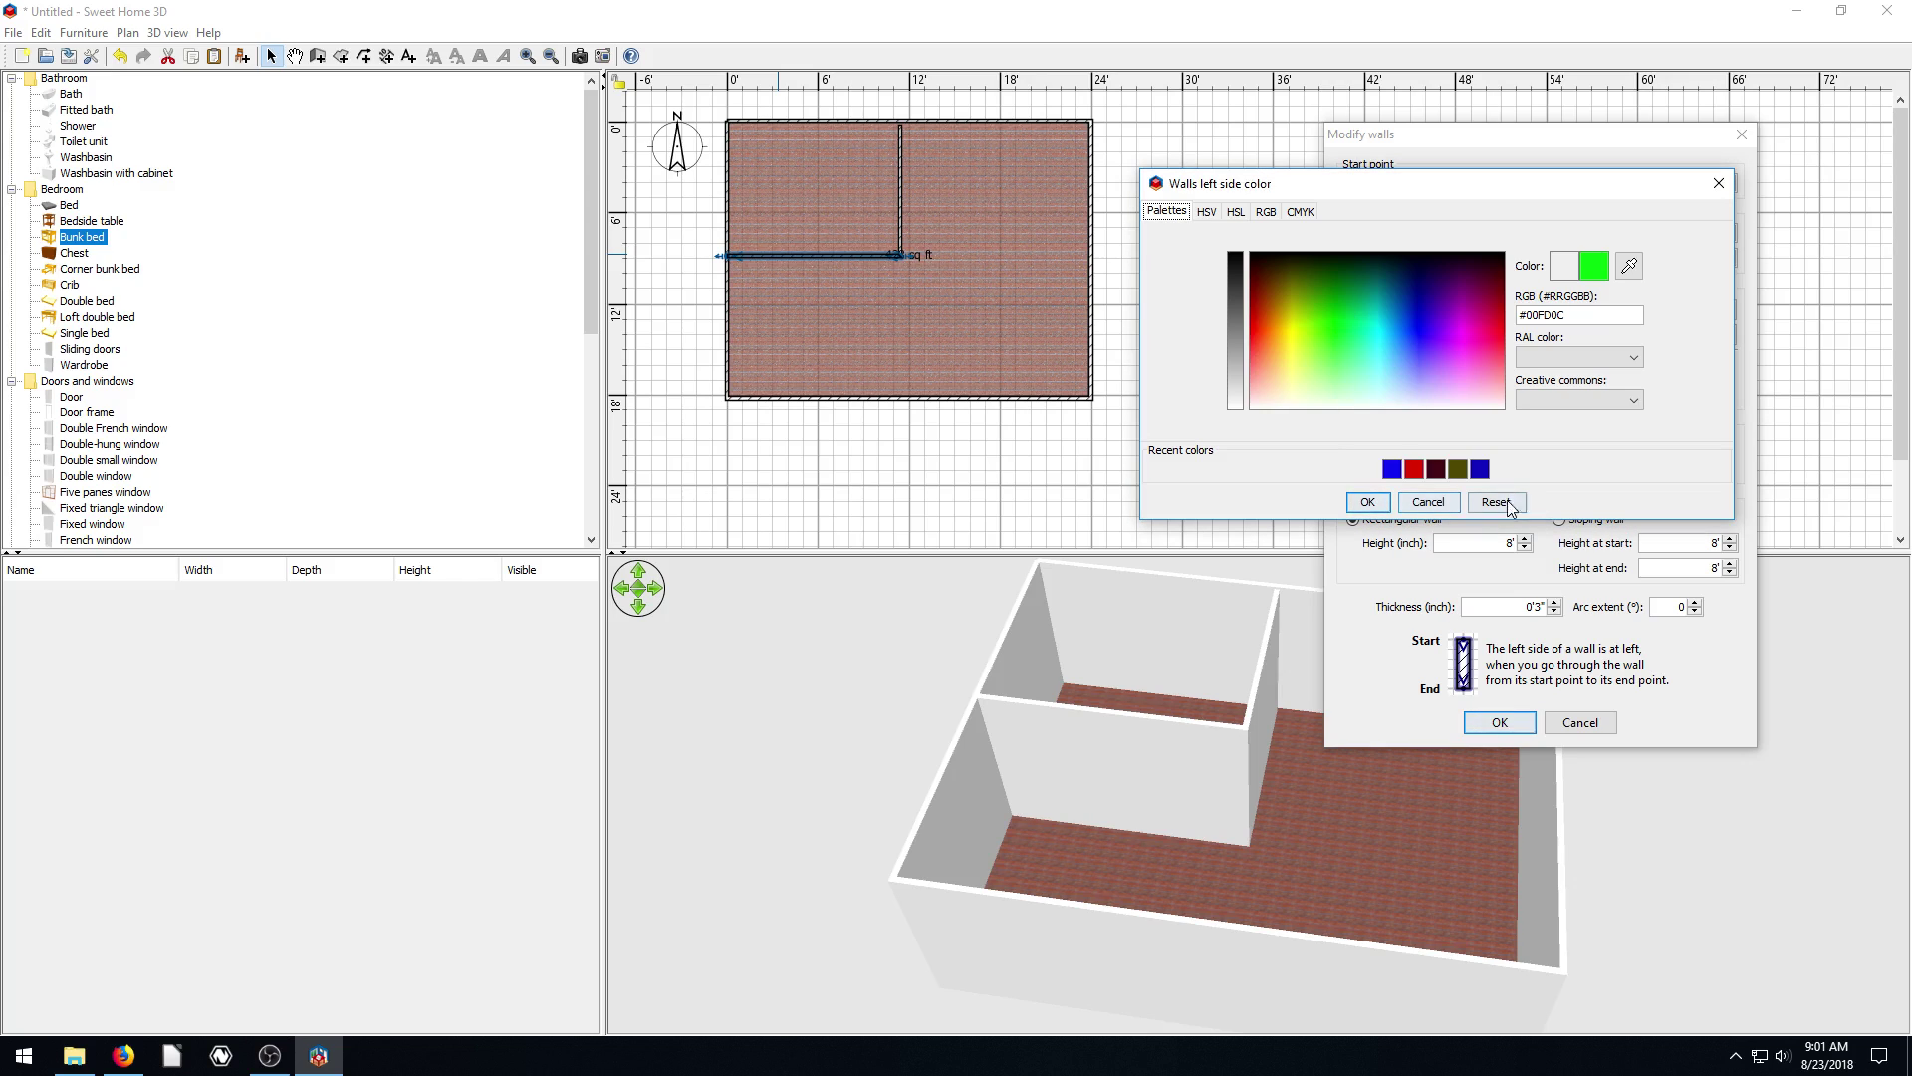
key(Return)
click(1498, 723)
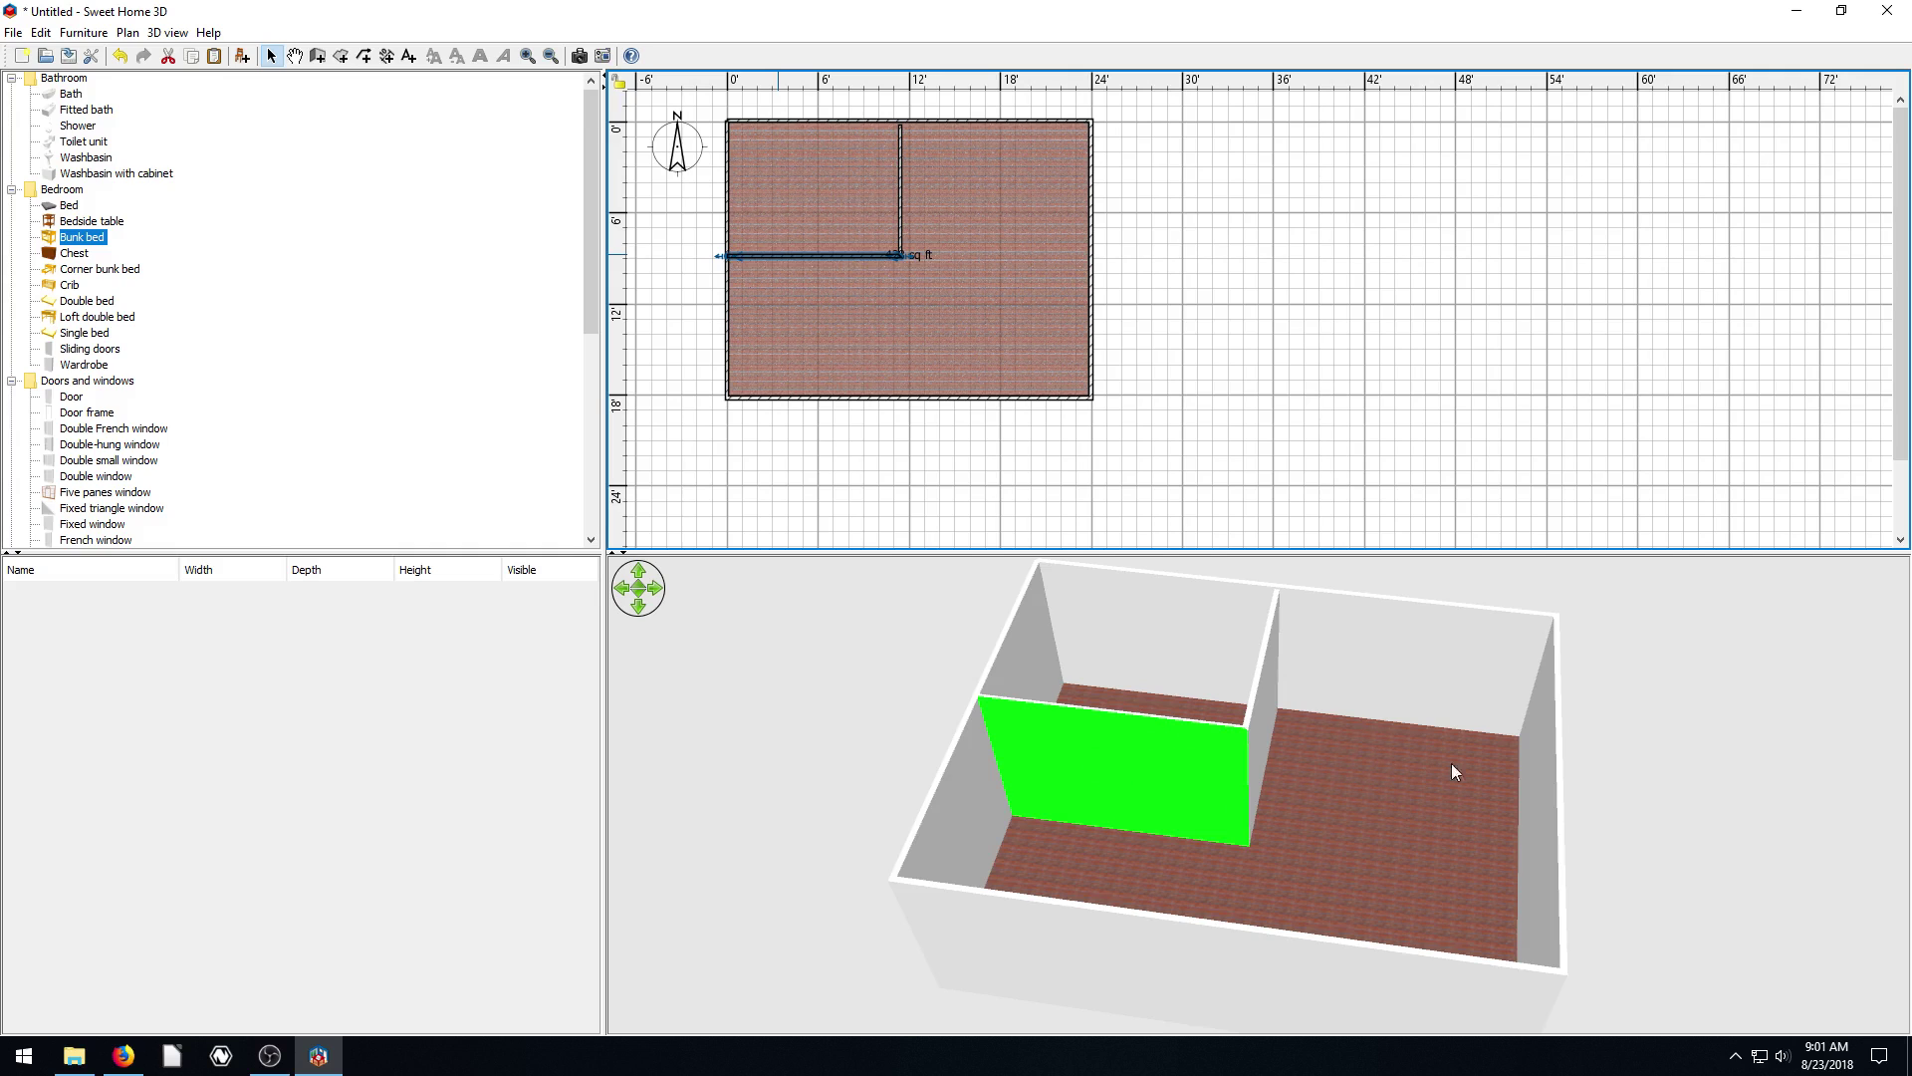
drag(1515, 763, 1447, 768)
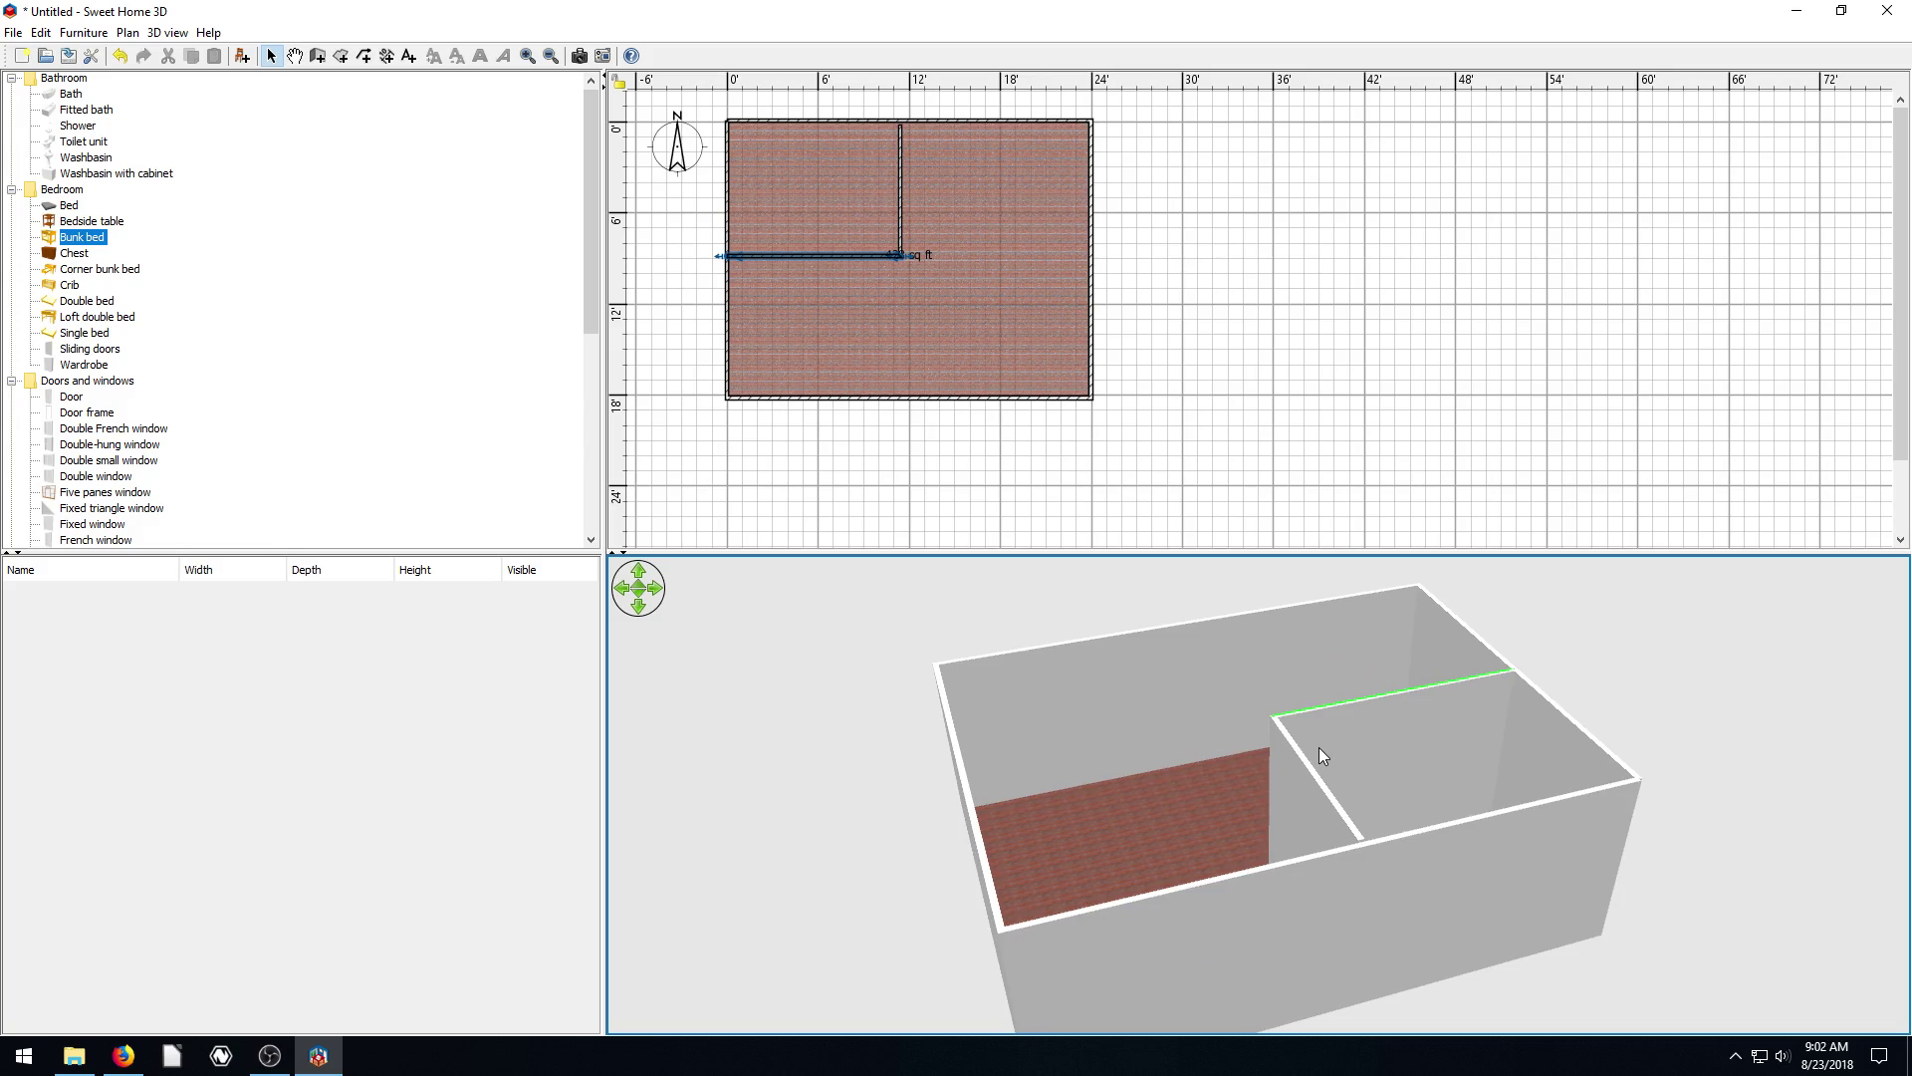
Set the partition wall's right side colour to blue
double_click(810, 251)
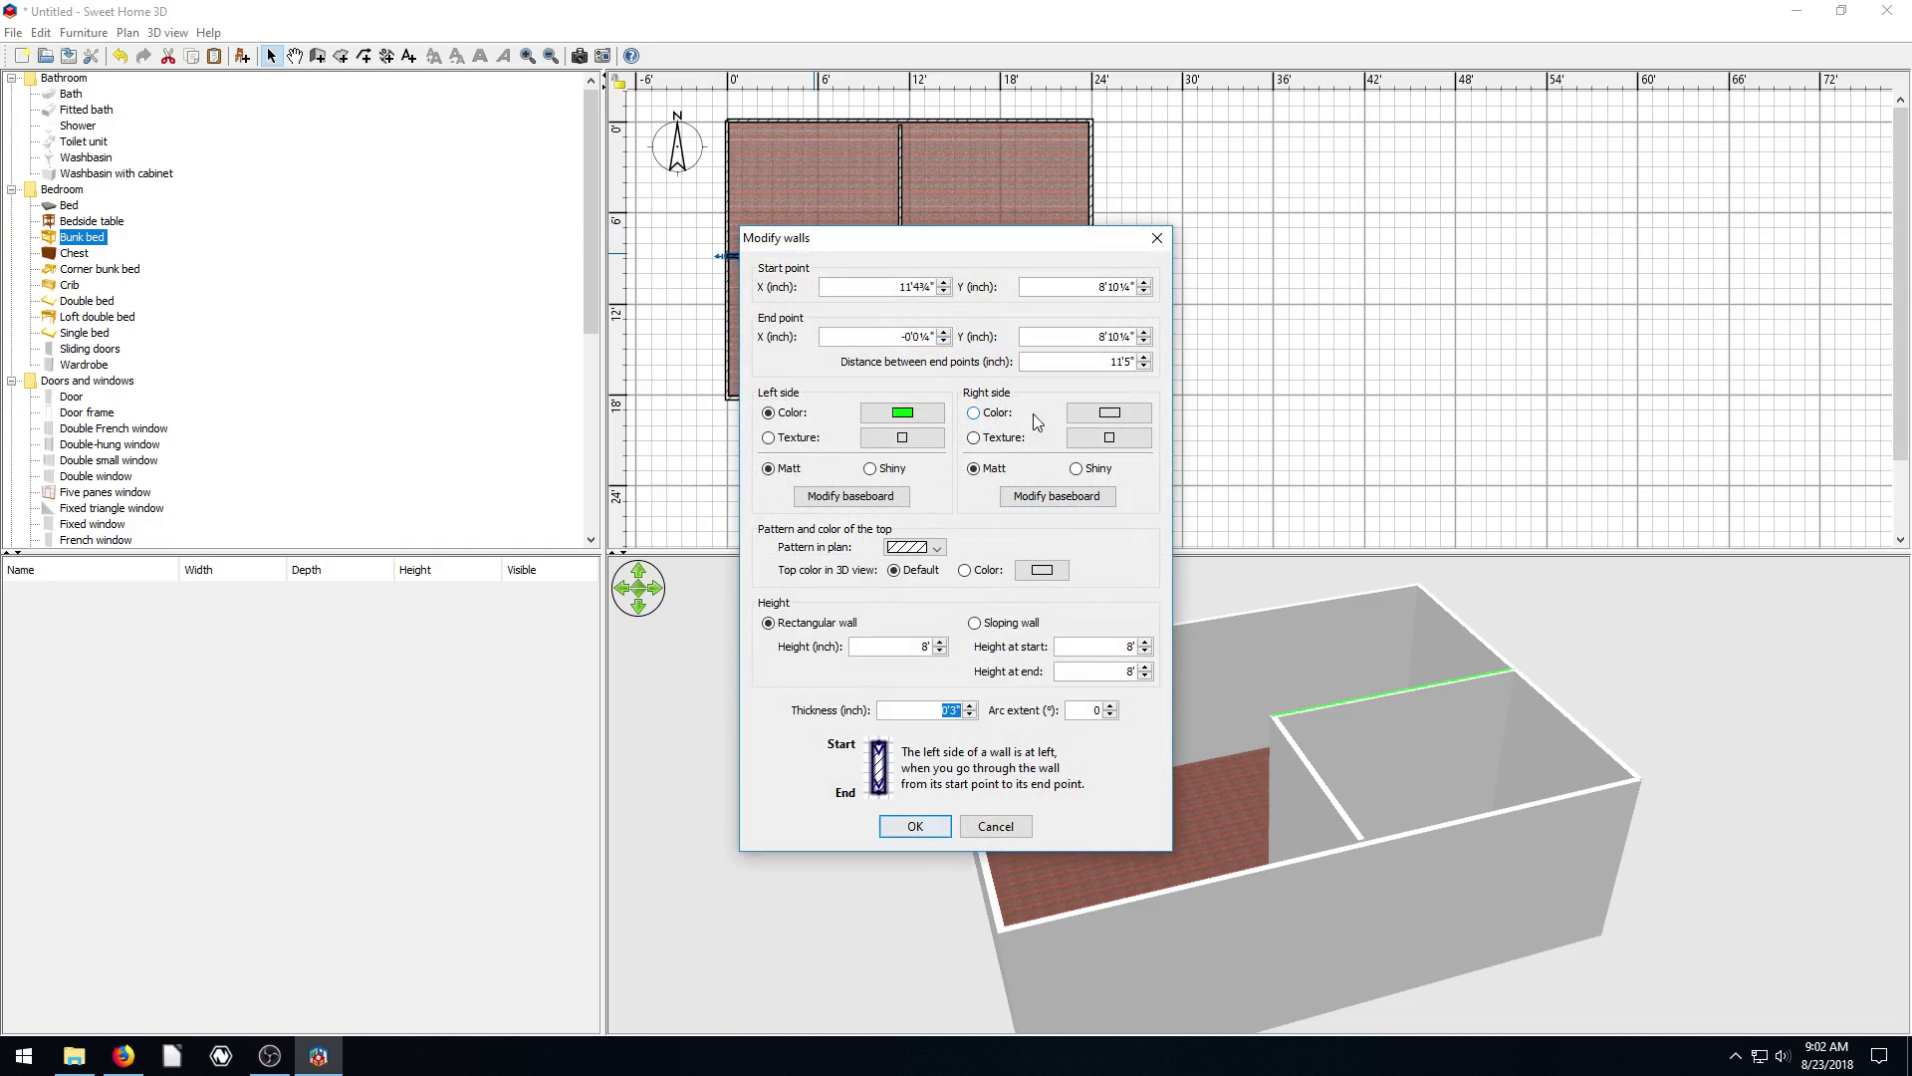
click(1108, 412)
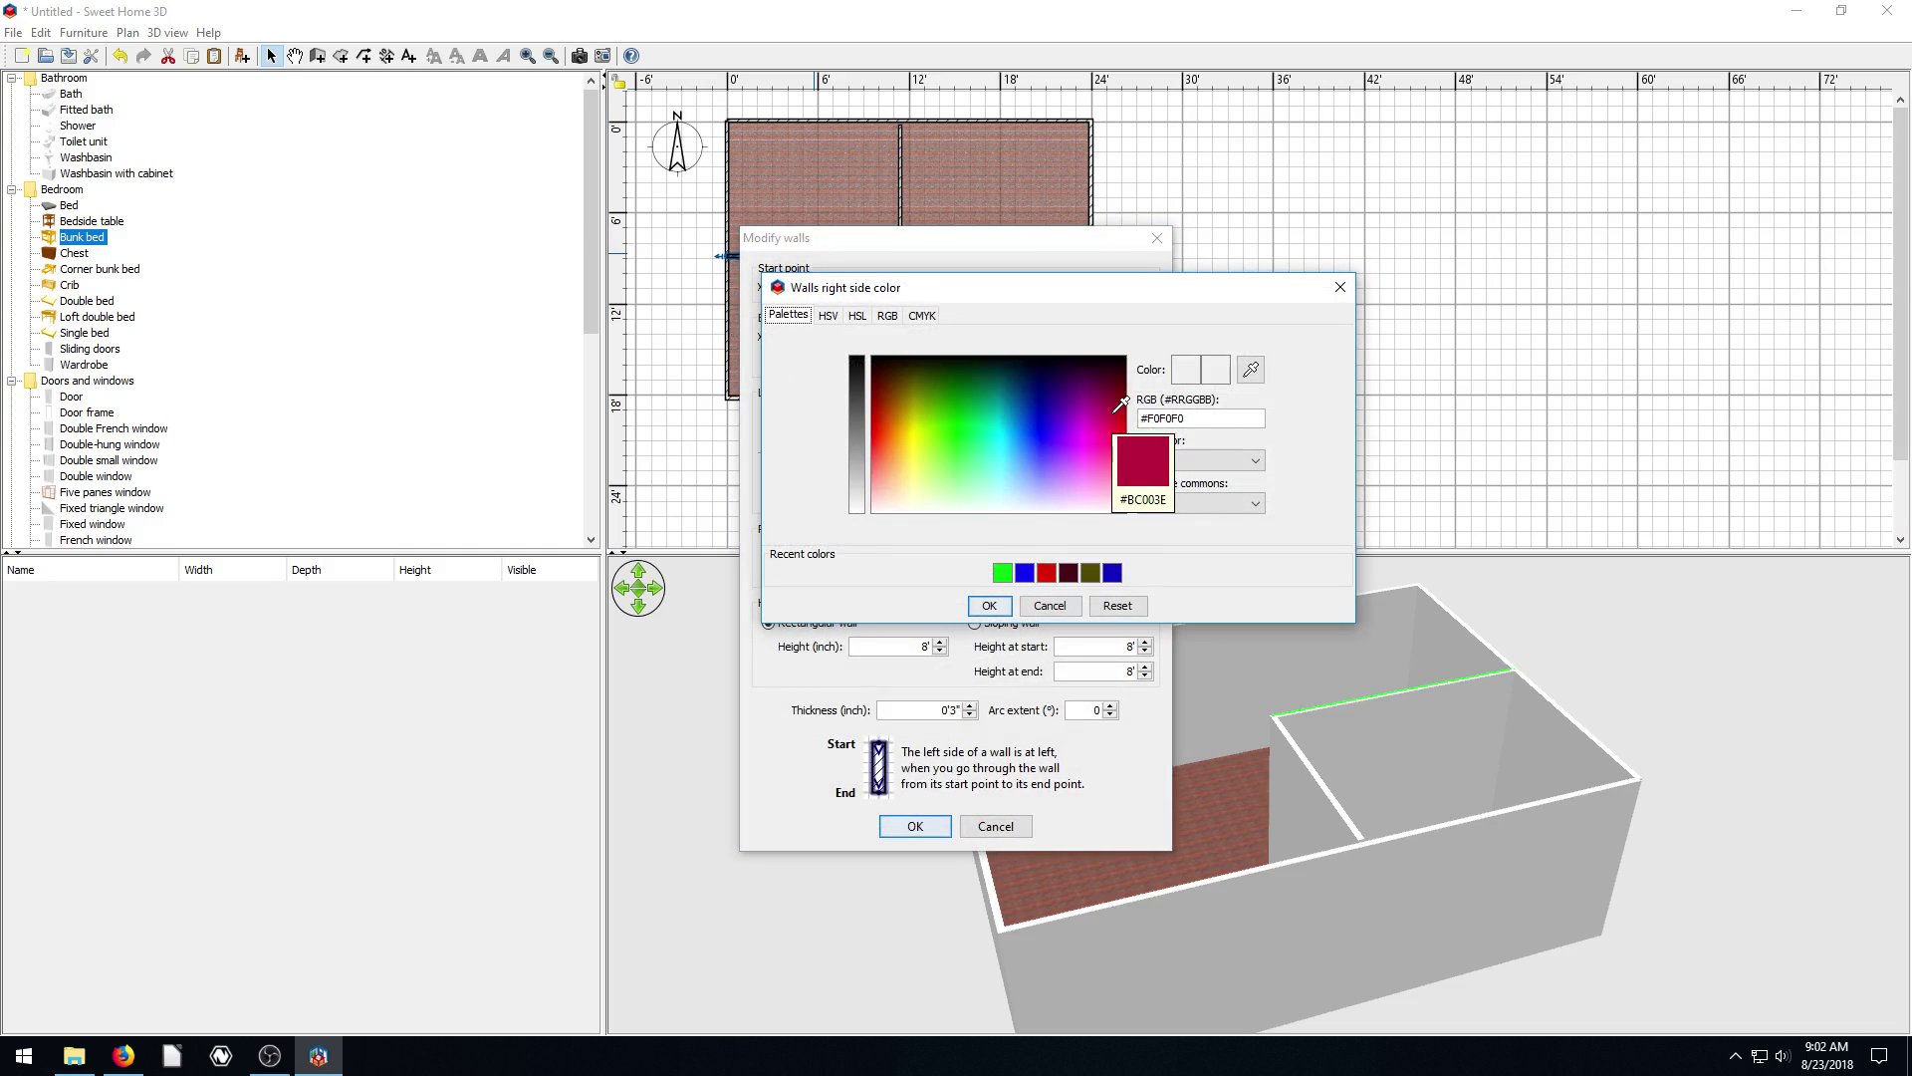
click(1051, 415)
click(989, 606)
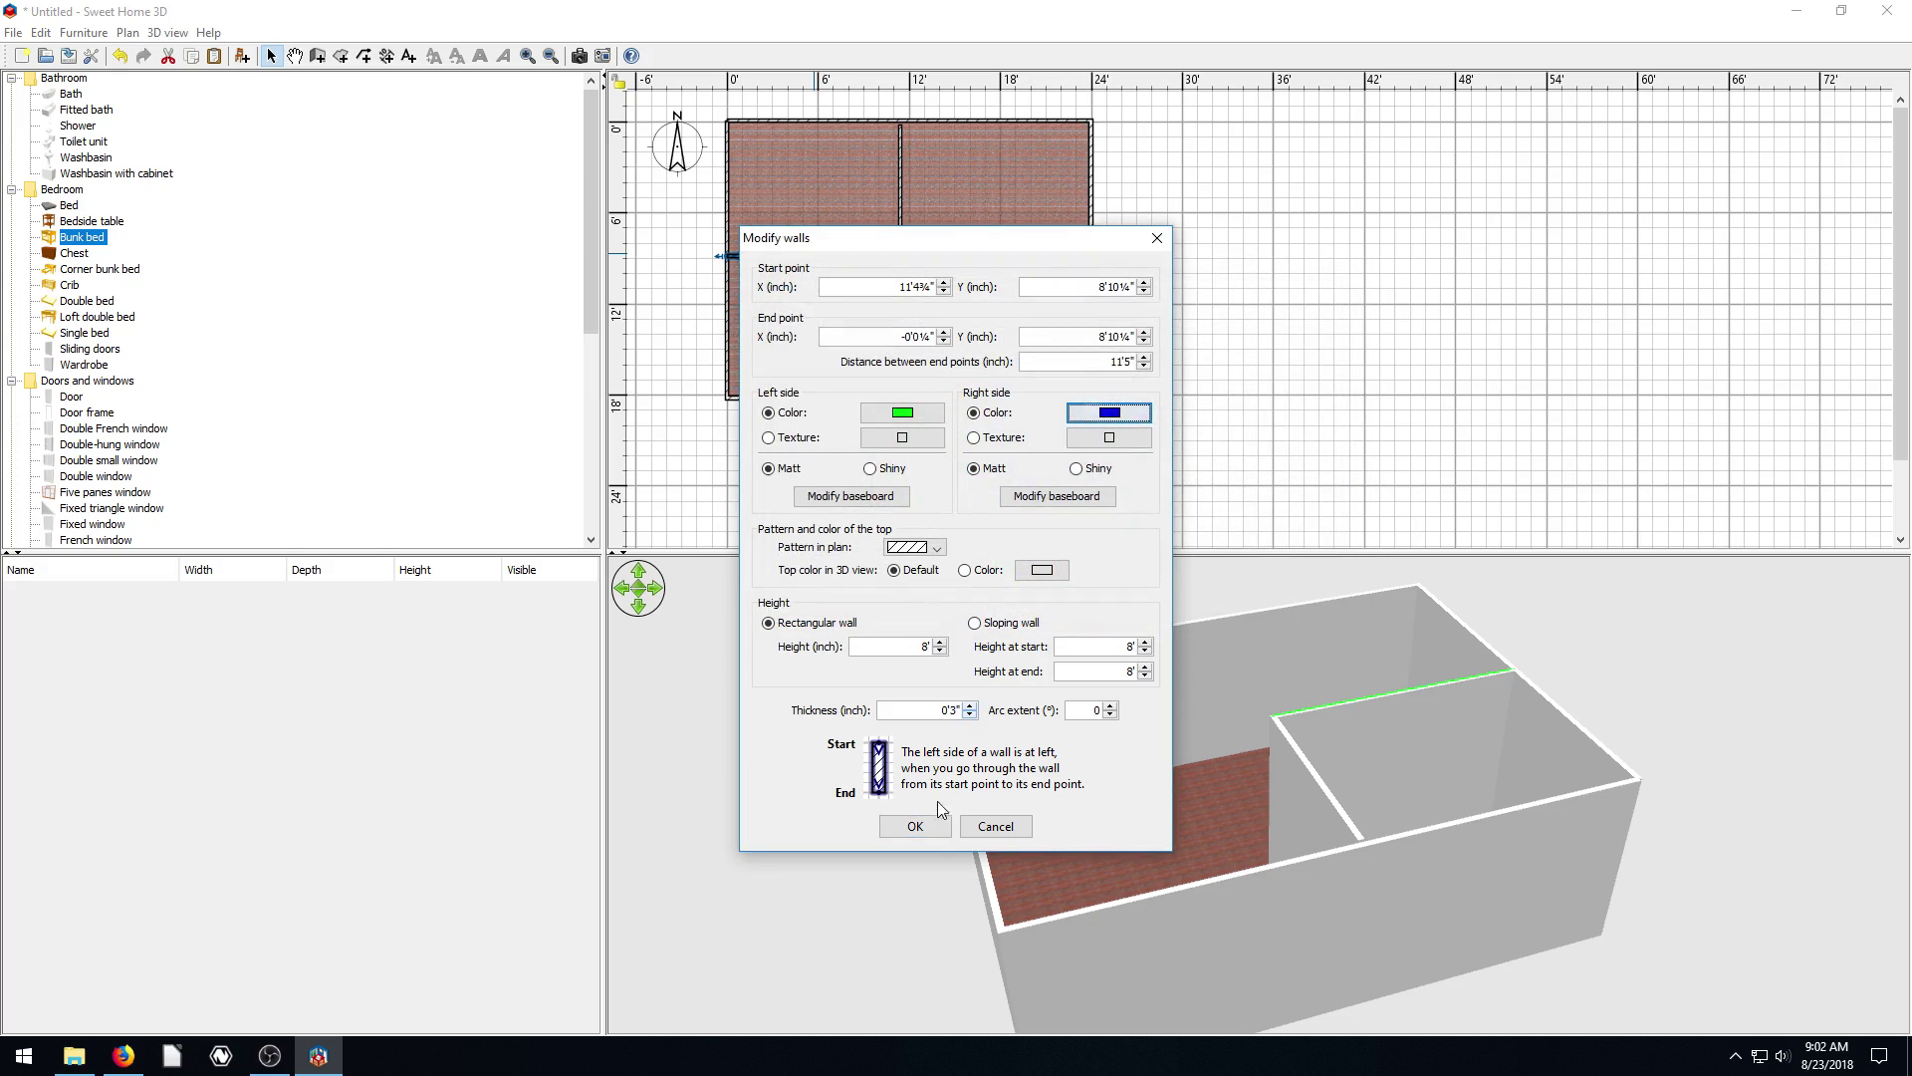
click(914, 826)
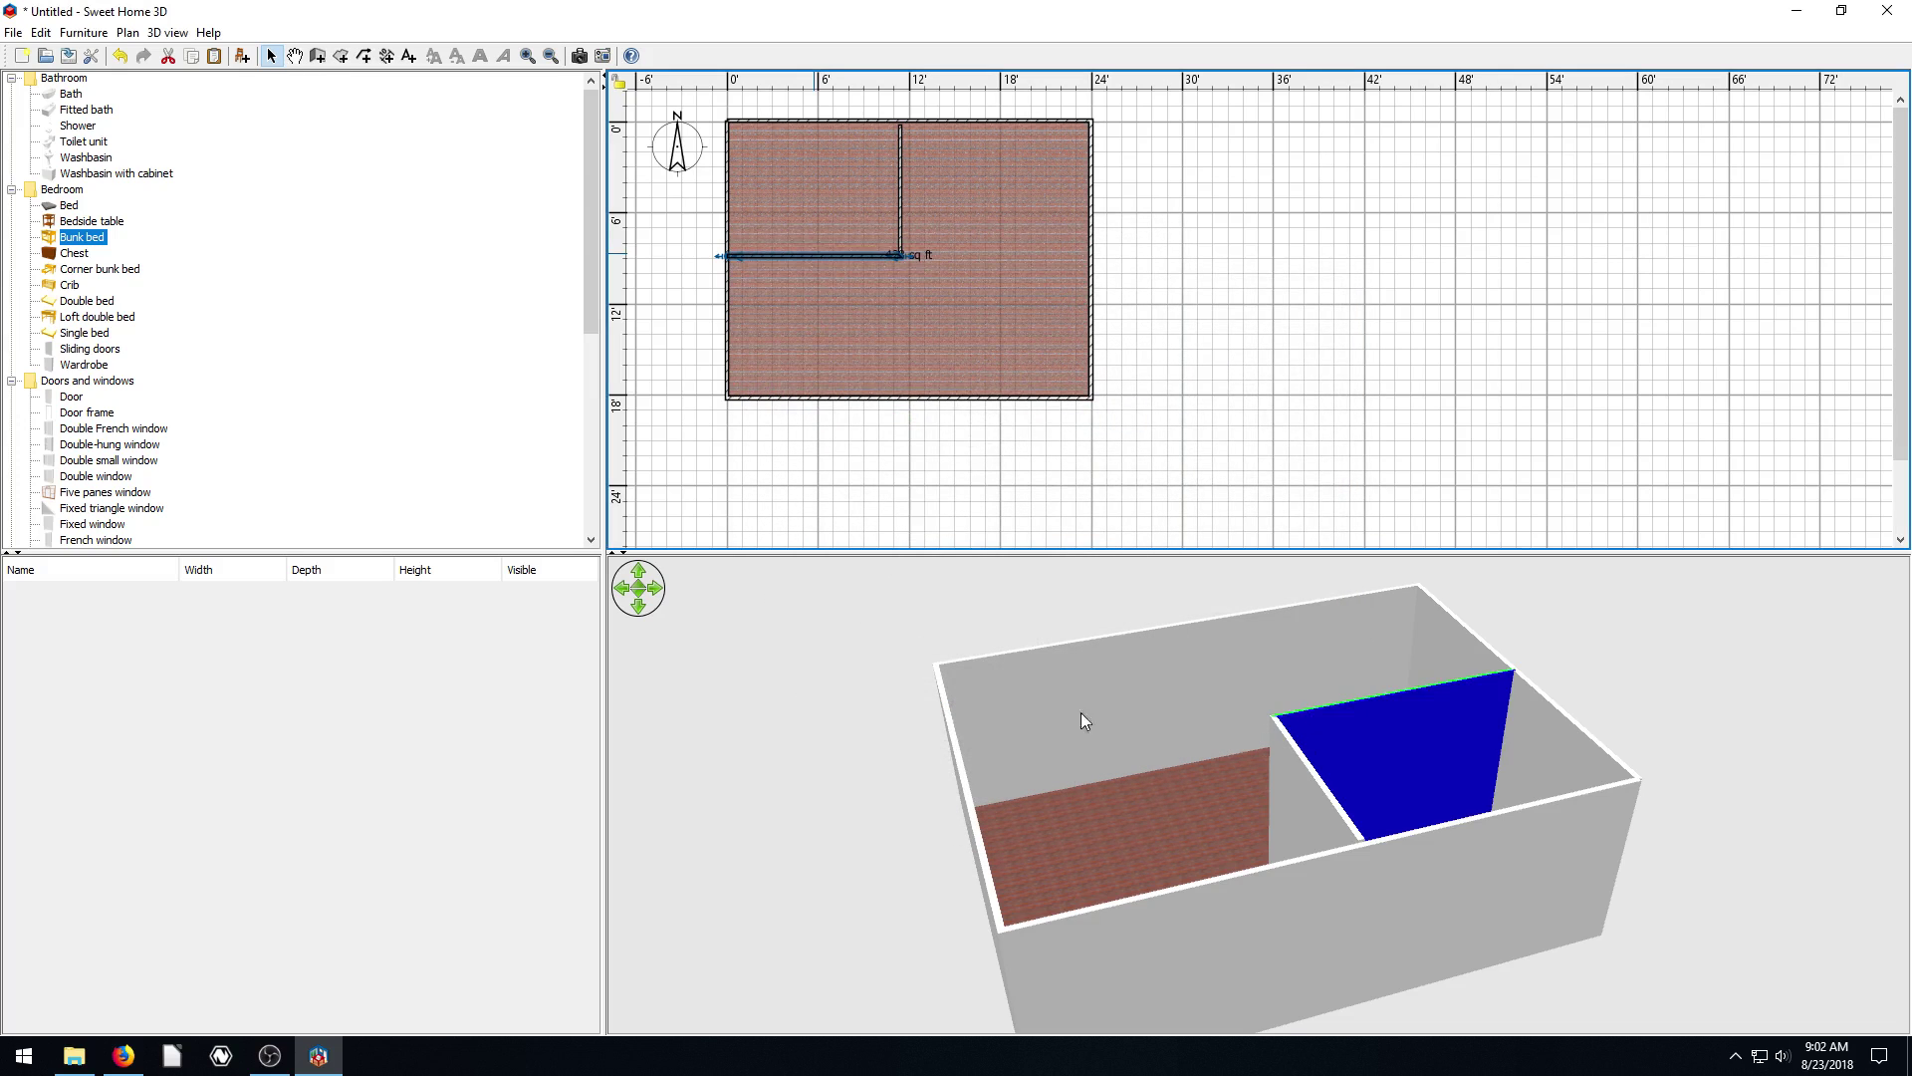
drag(1083, 715, 1211, 772)
View the rooms from above and select the left outer wall in the plan
drag(1114, 730, 1038, 633)
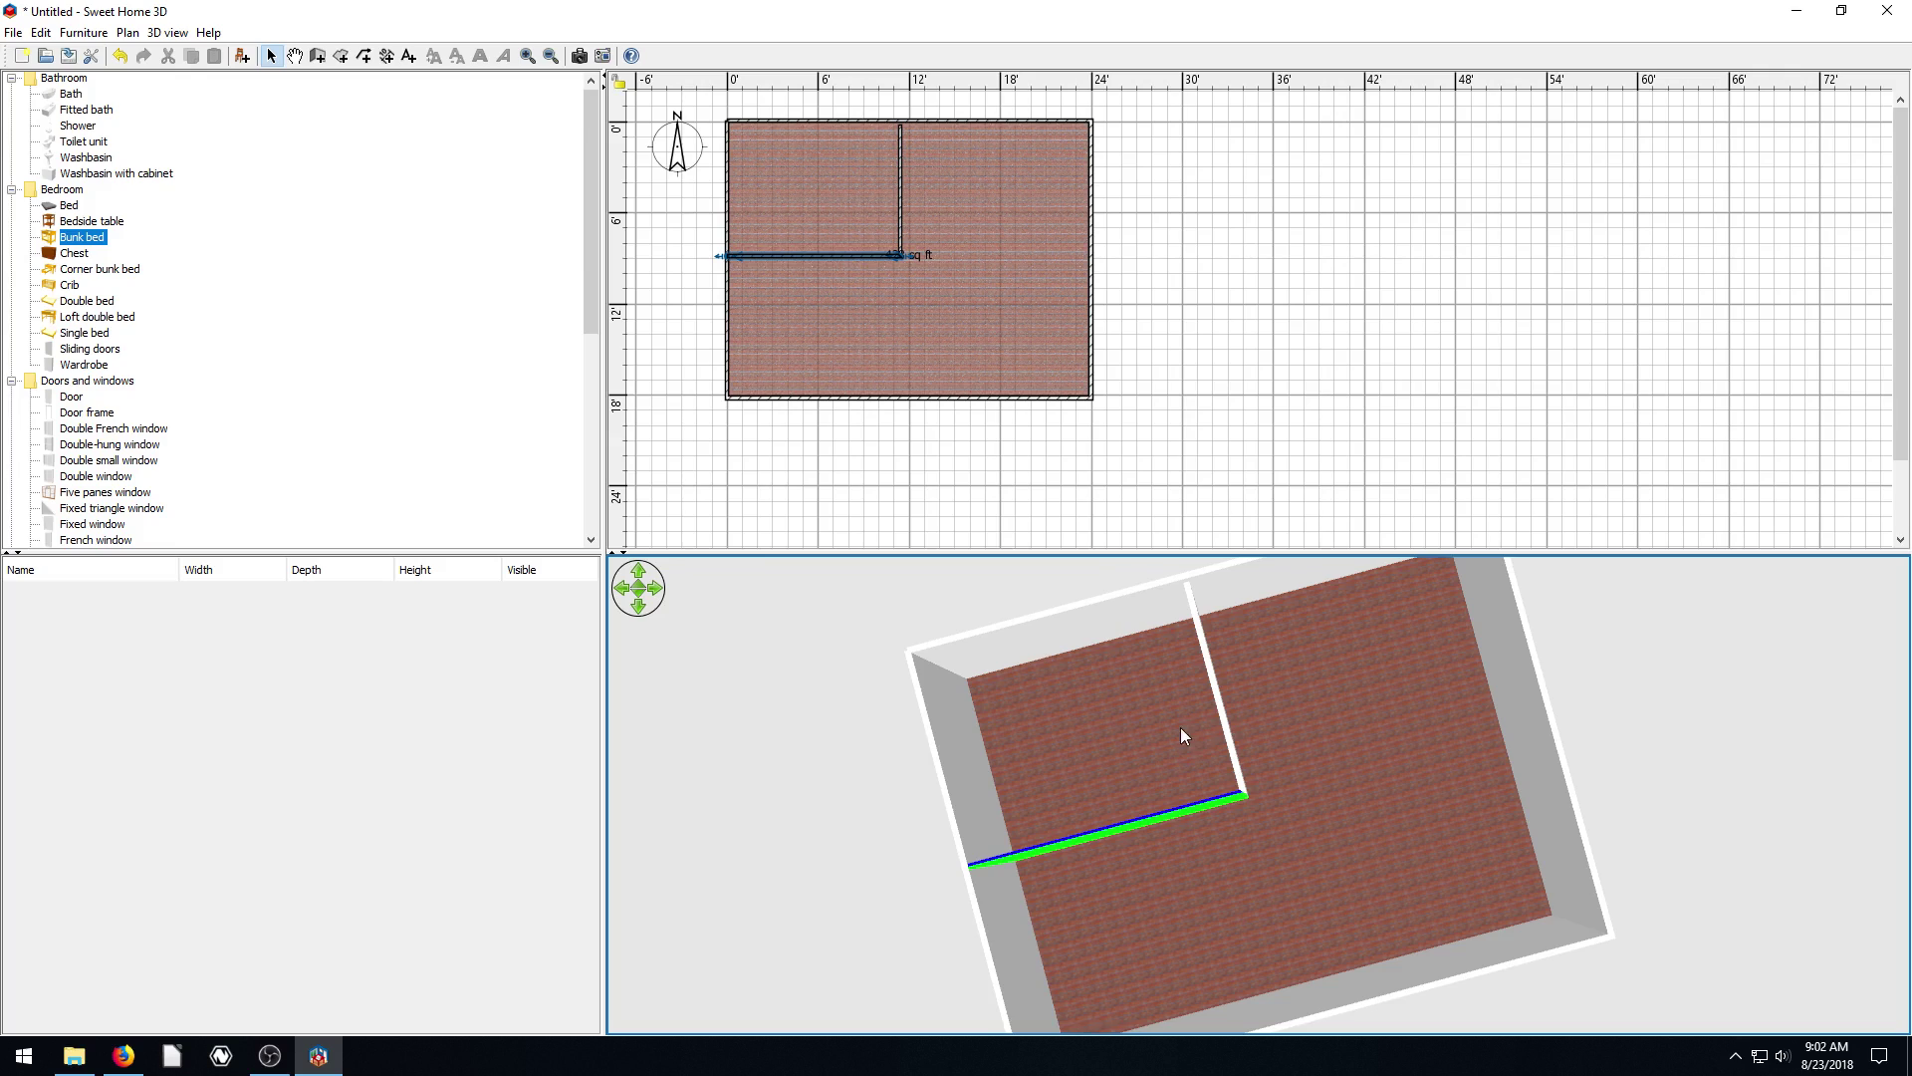
drag(1175, 769, 1072, 795)
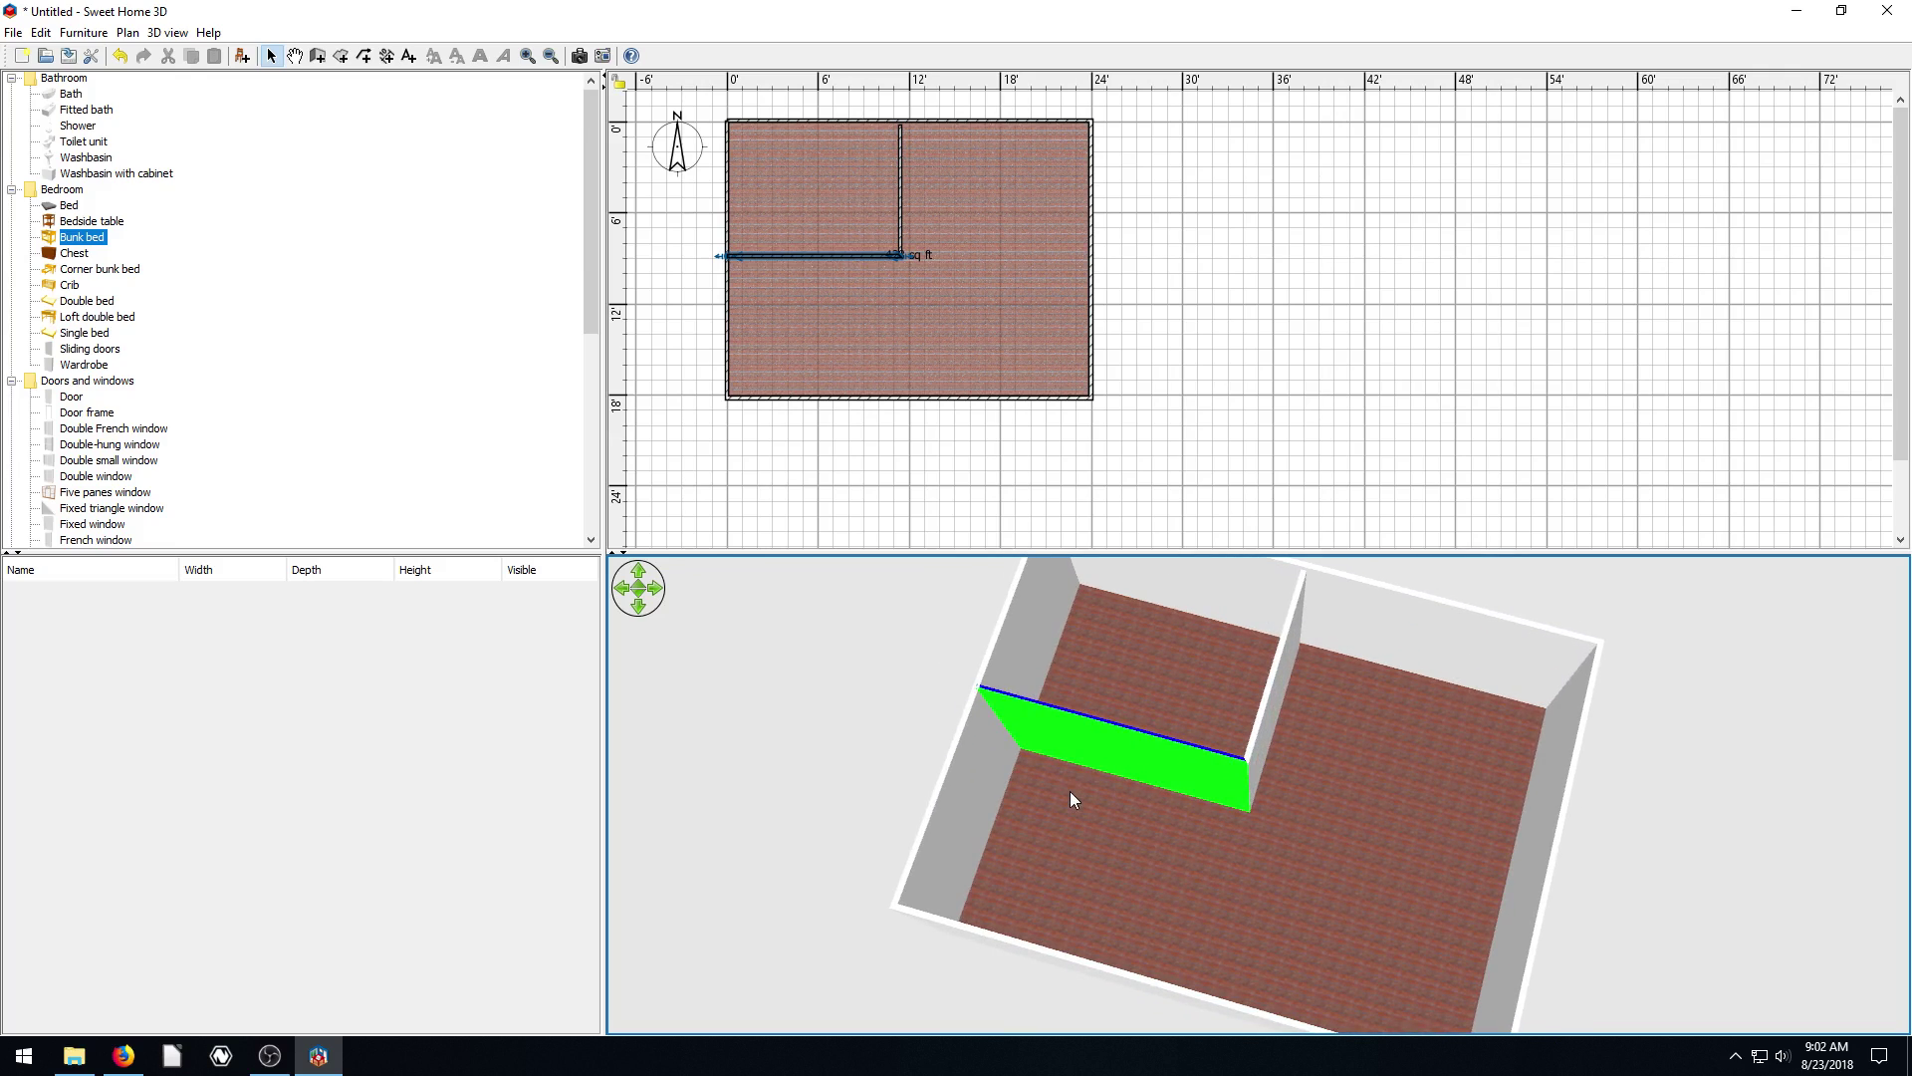
drag(1116, 732, 1113, 767)
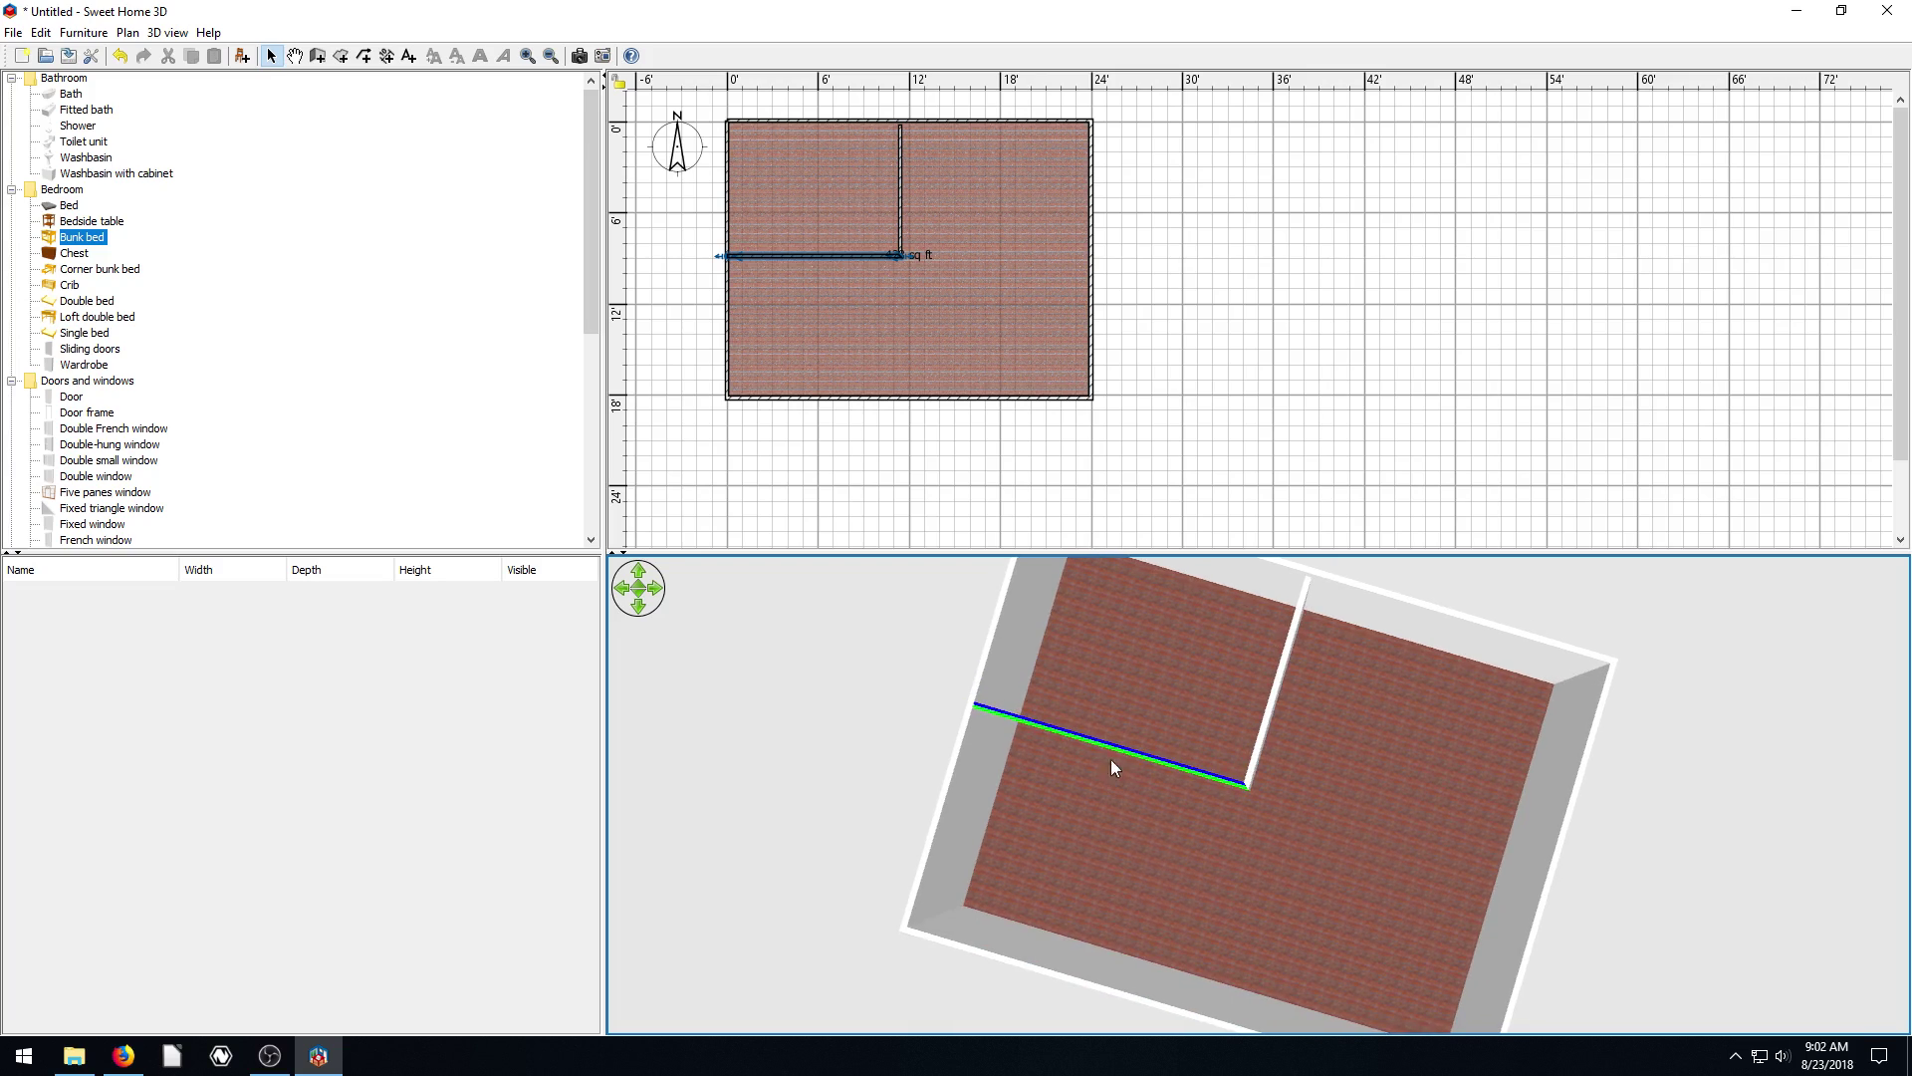
click(838, 205)
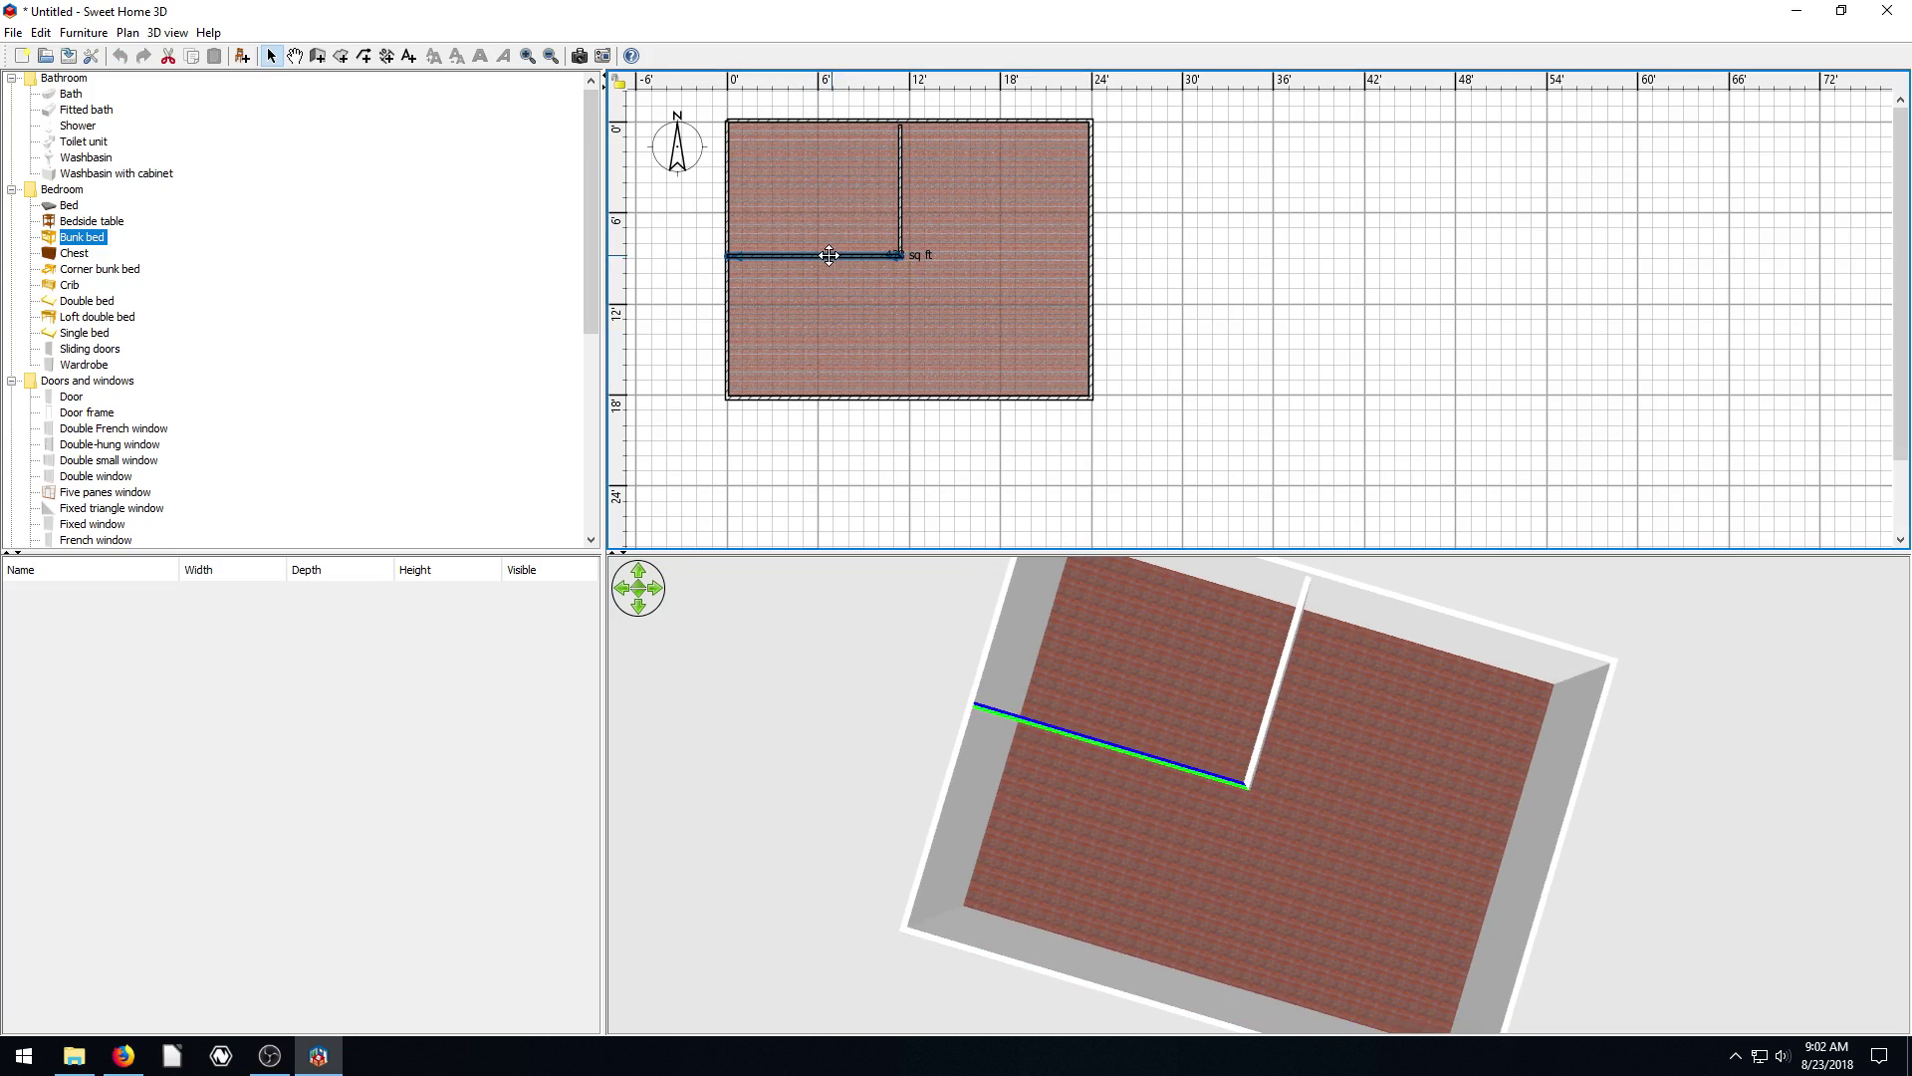
shift+click(726, 185)
shift+click(781, 120)
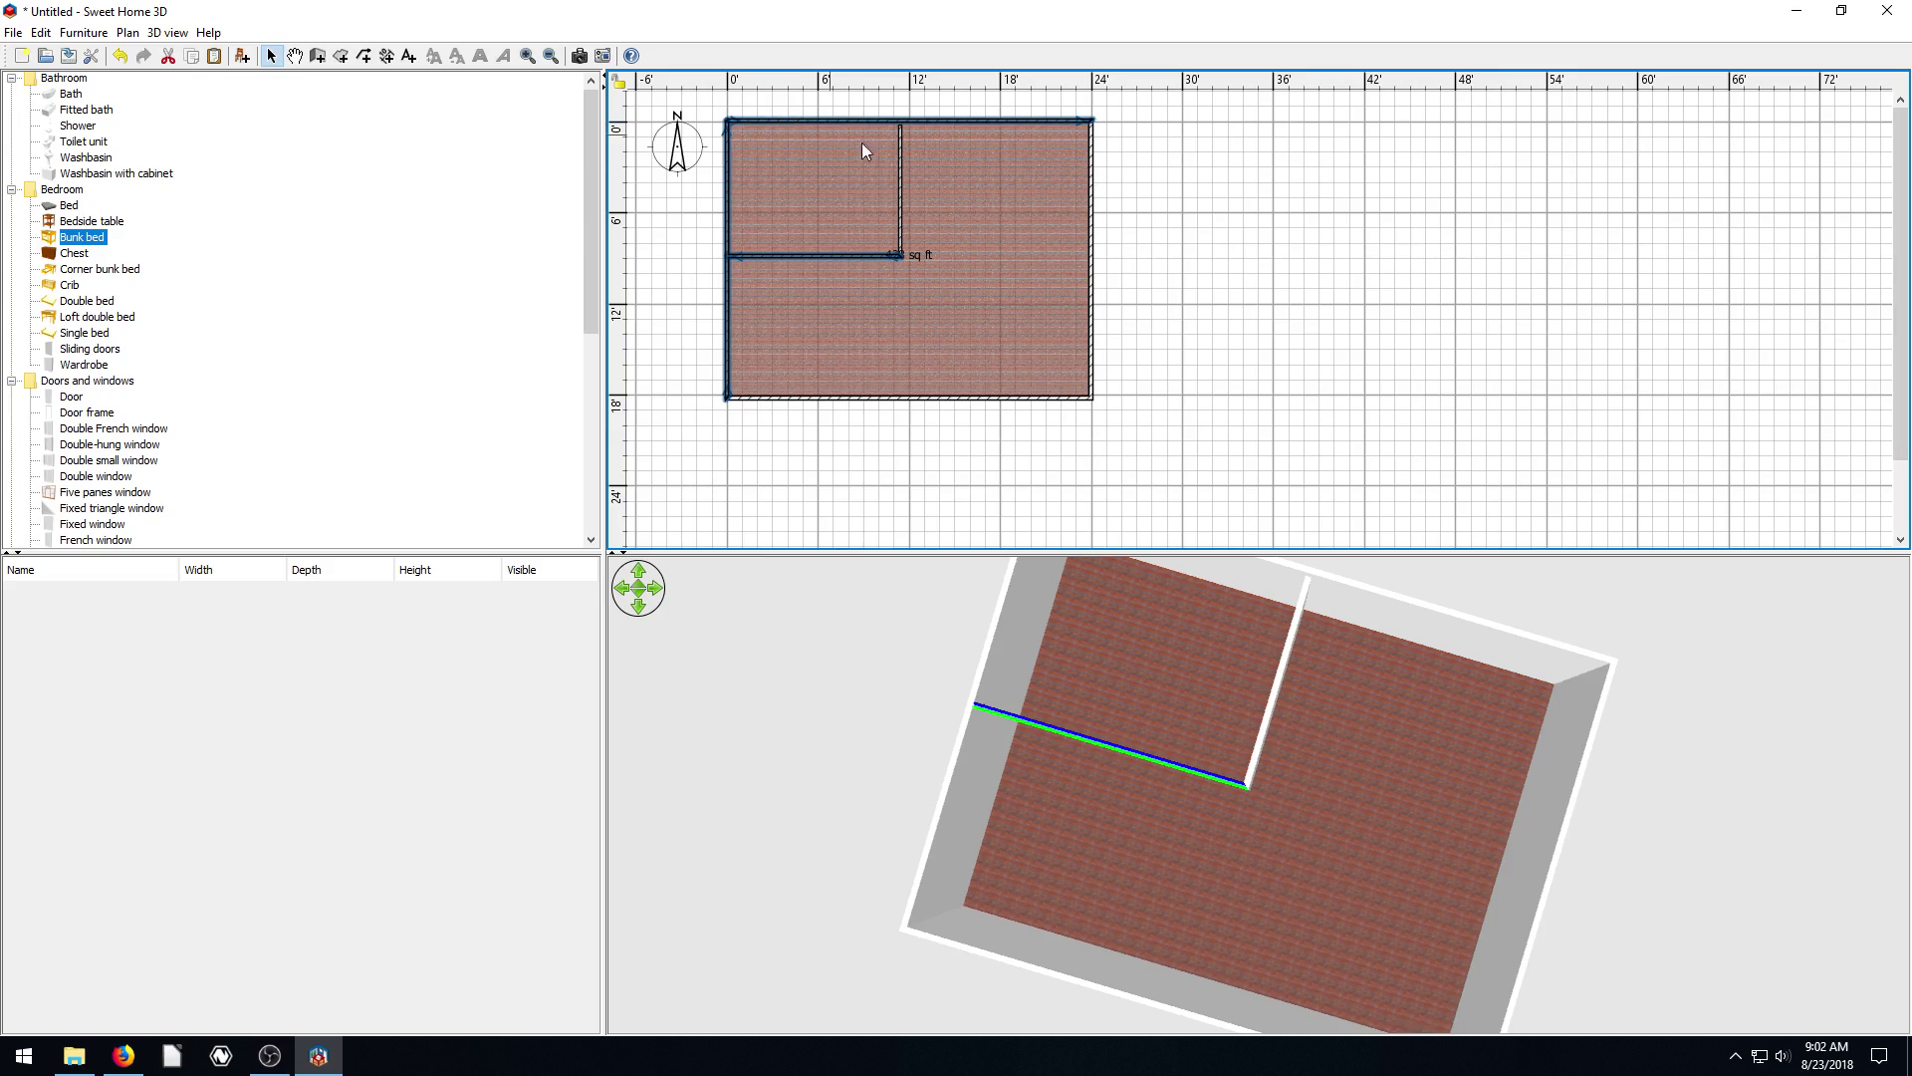
shift+click(899, 163)
drag(1103, 852, 842, 599)
click(763, 315)
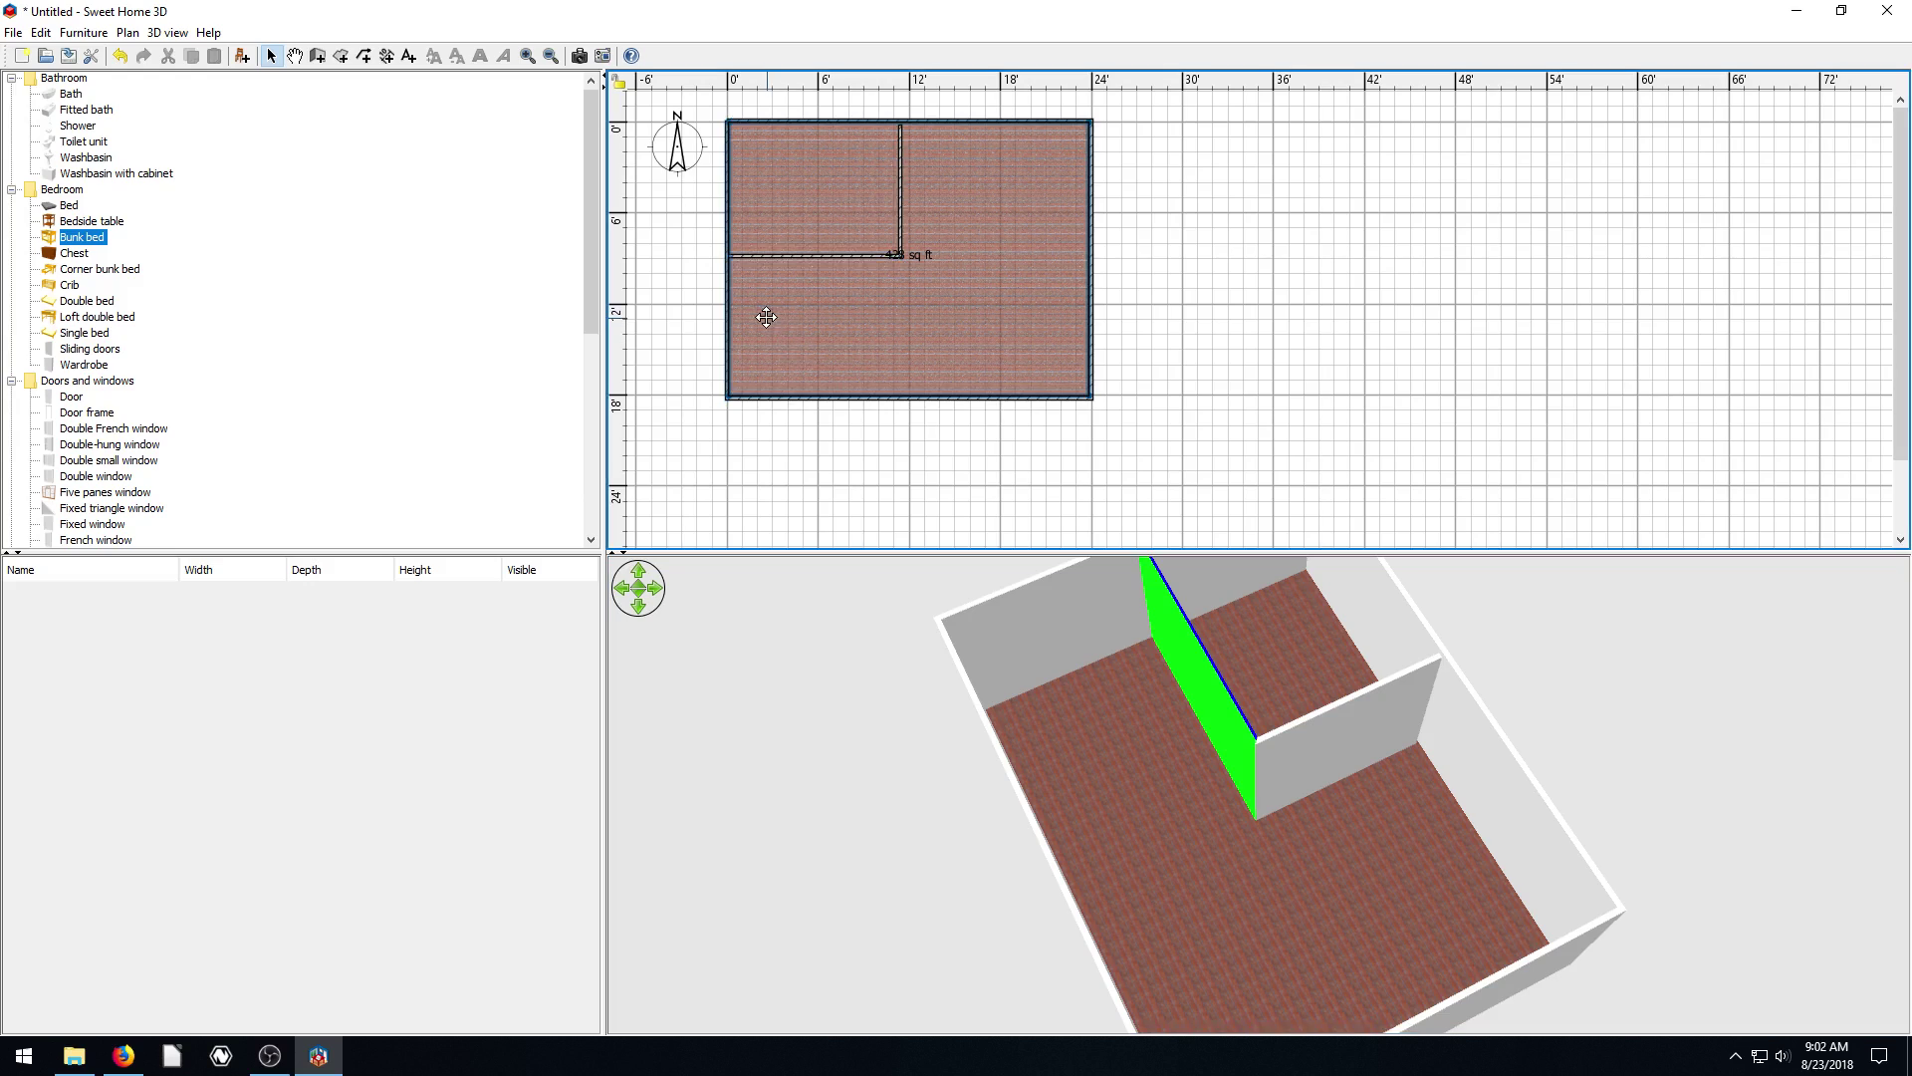
click(726, 307)
click(784, 434)
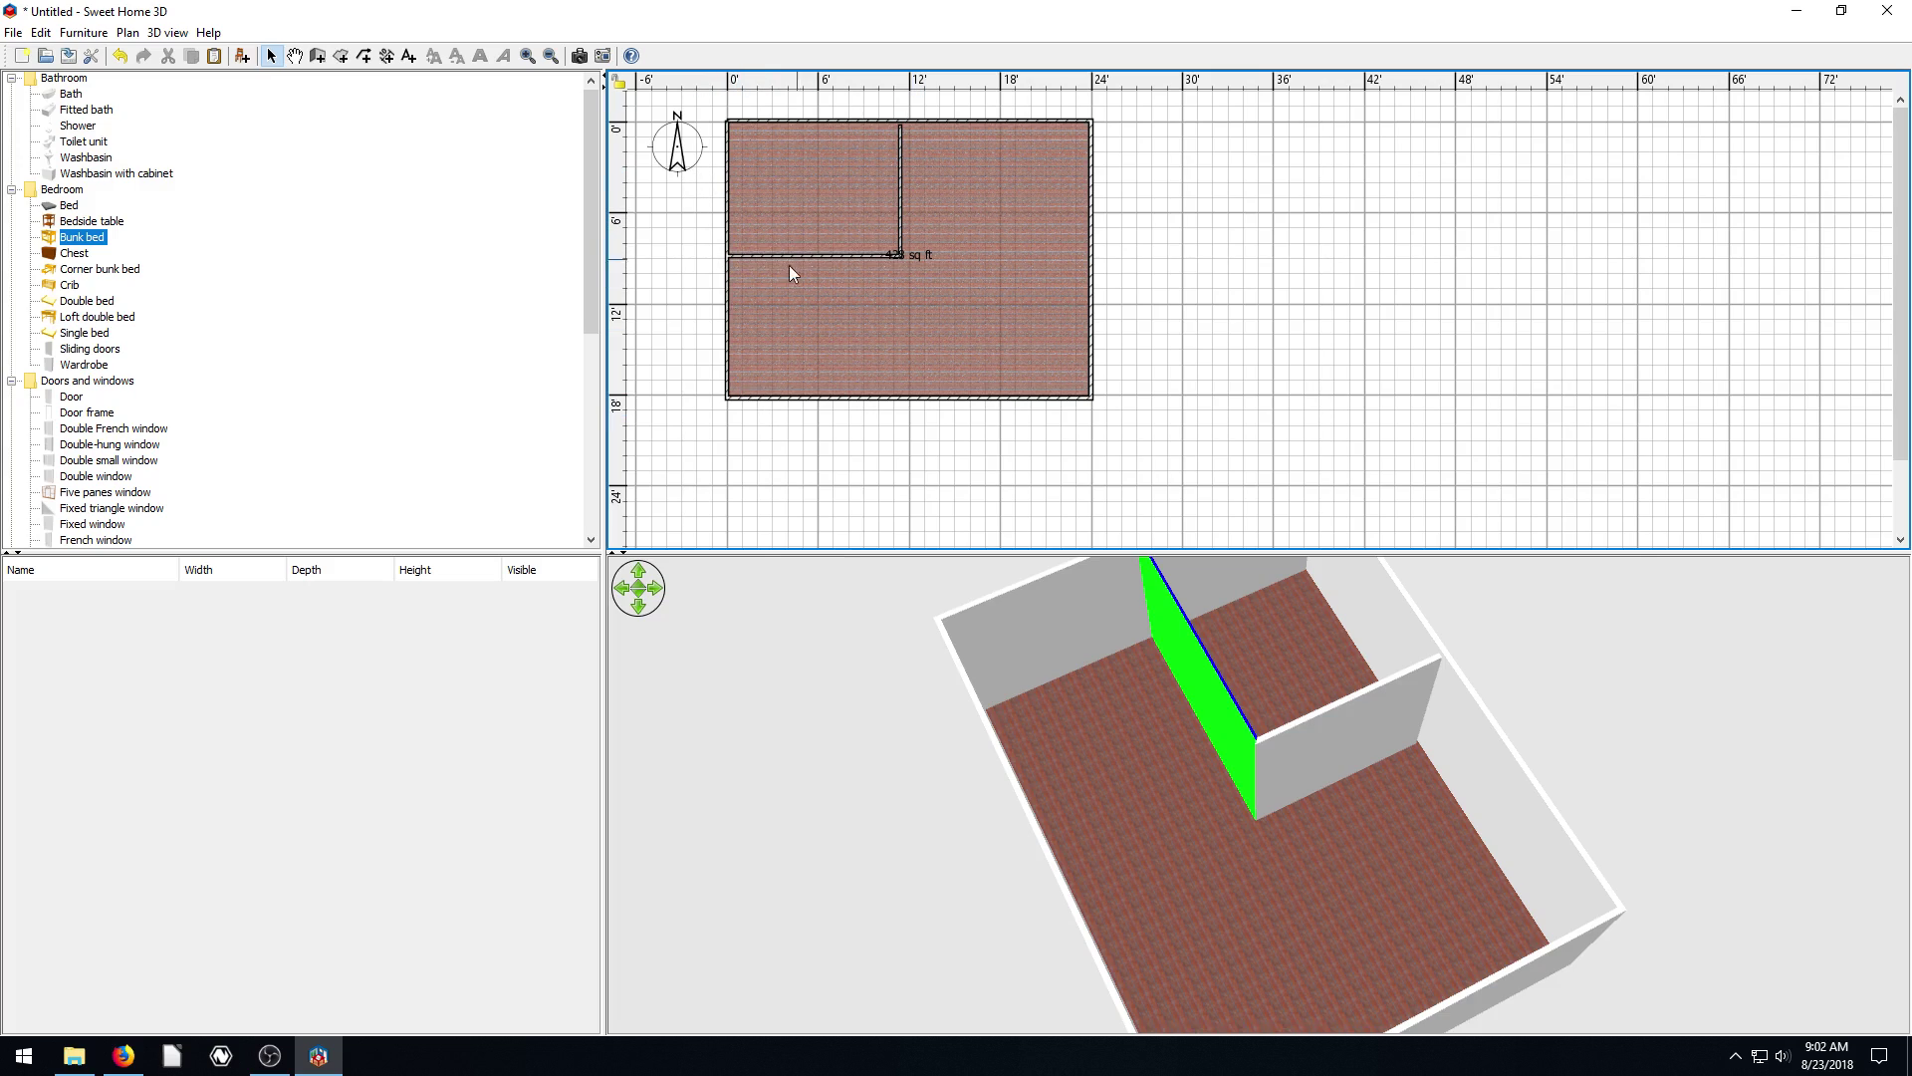
click(728, 297)
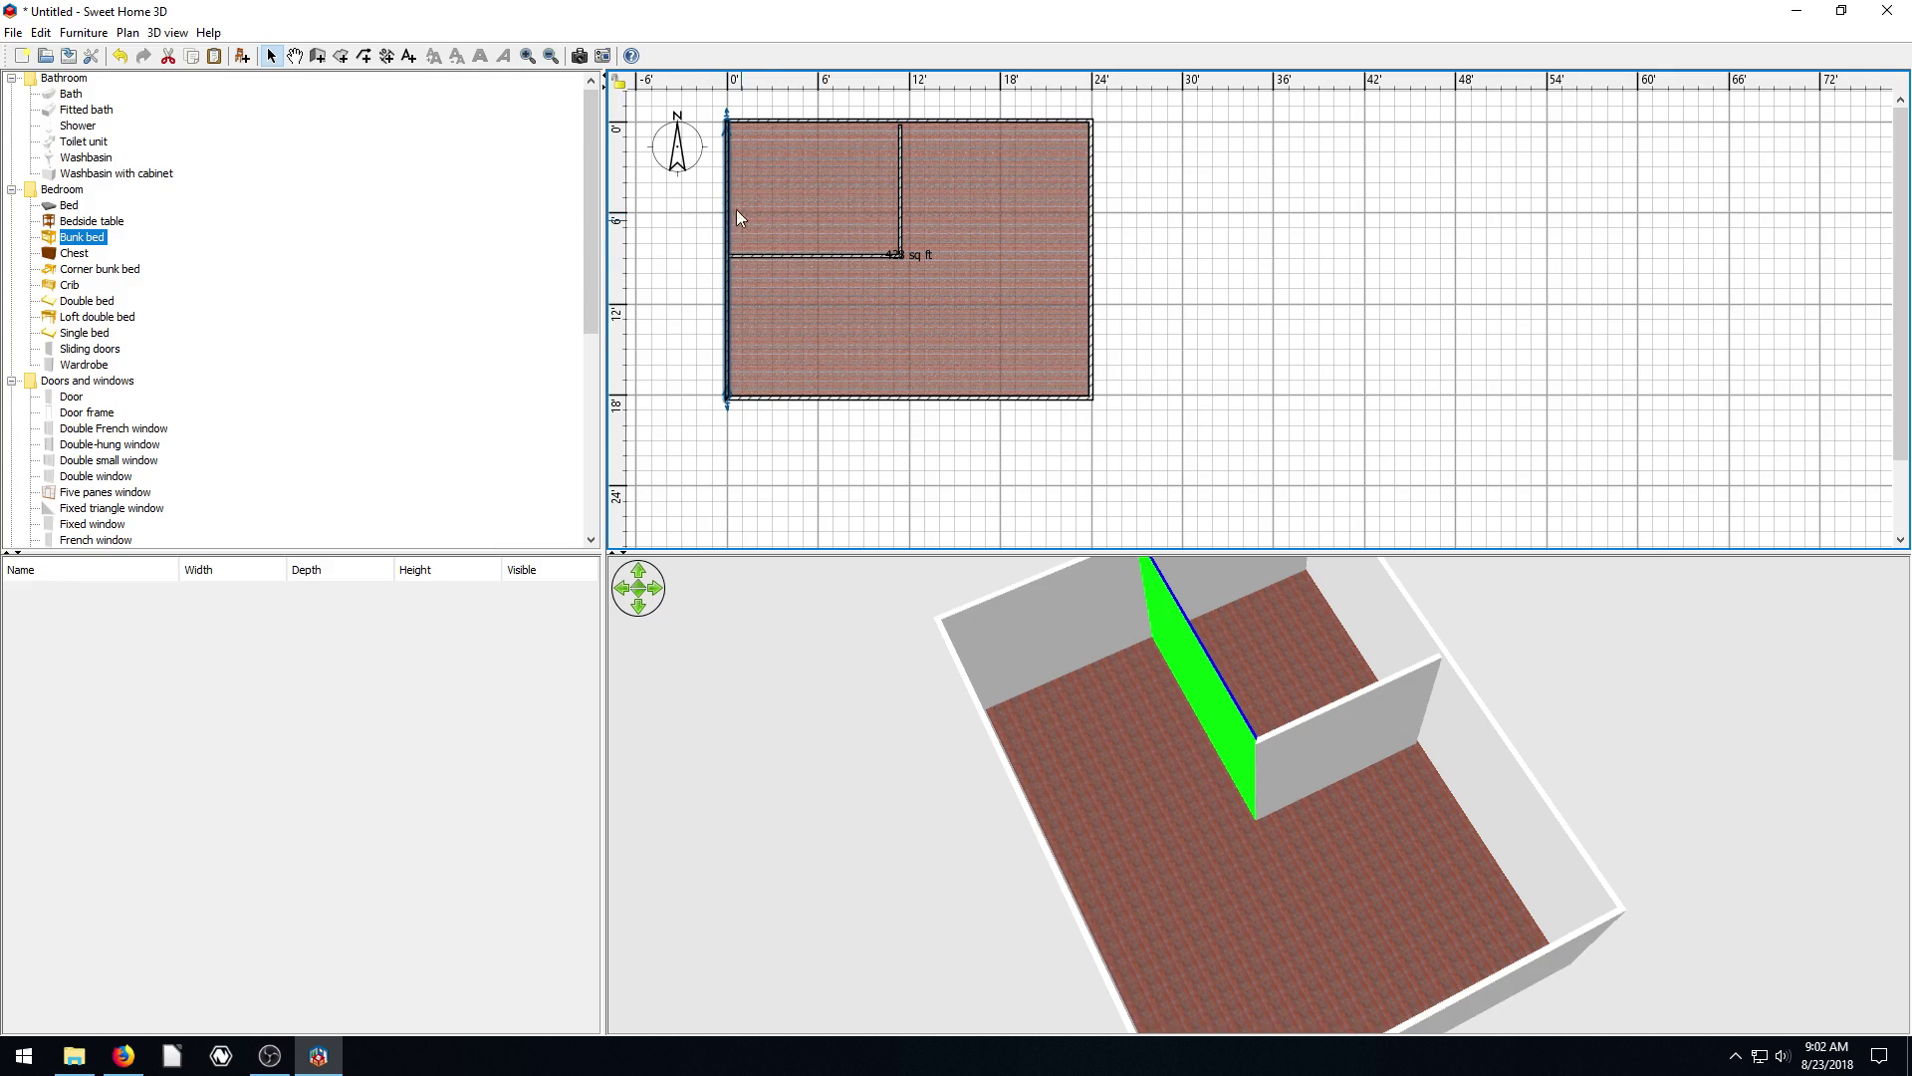
drag(1353, 690, 1086, 699)
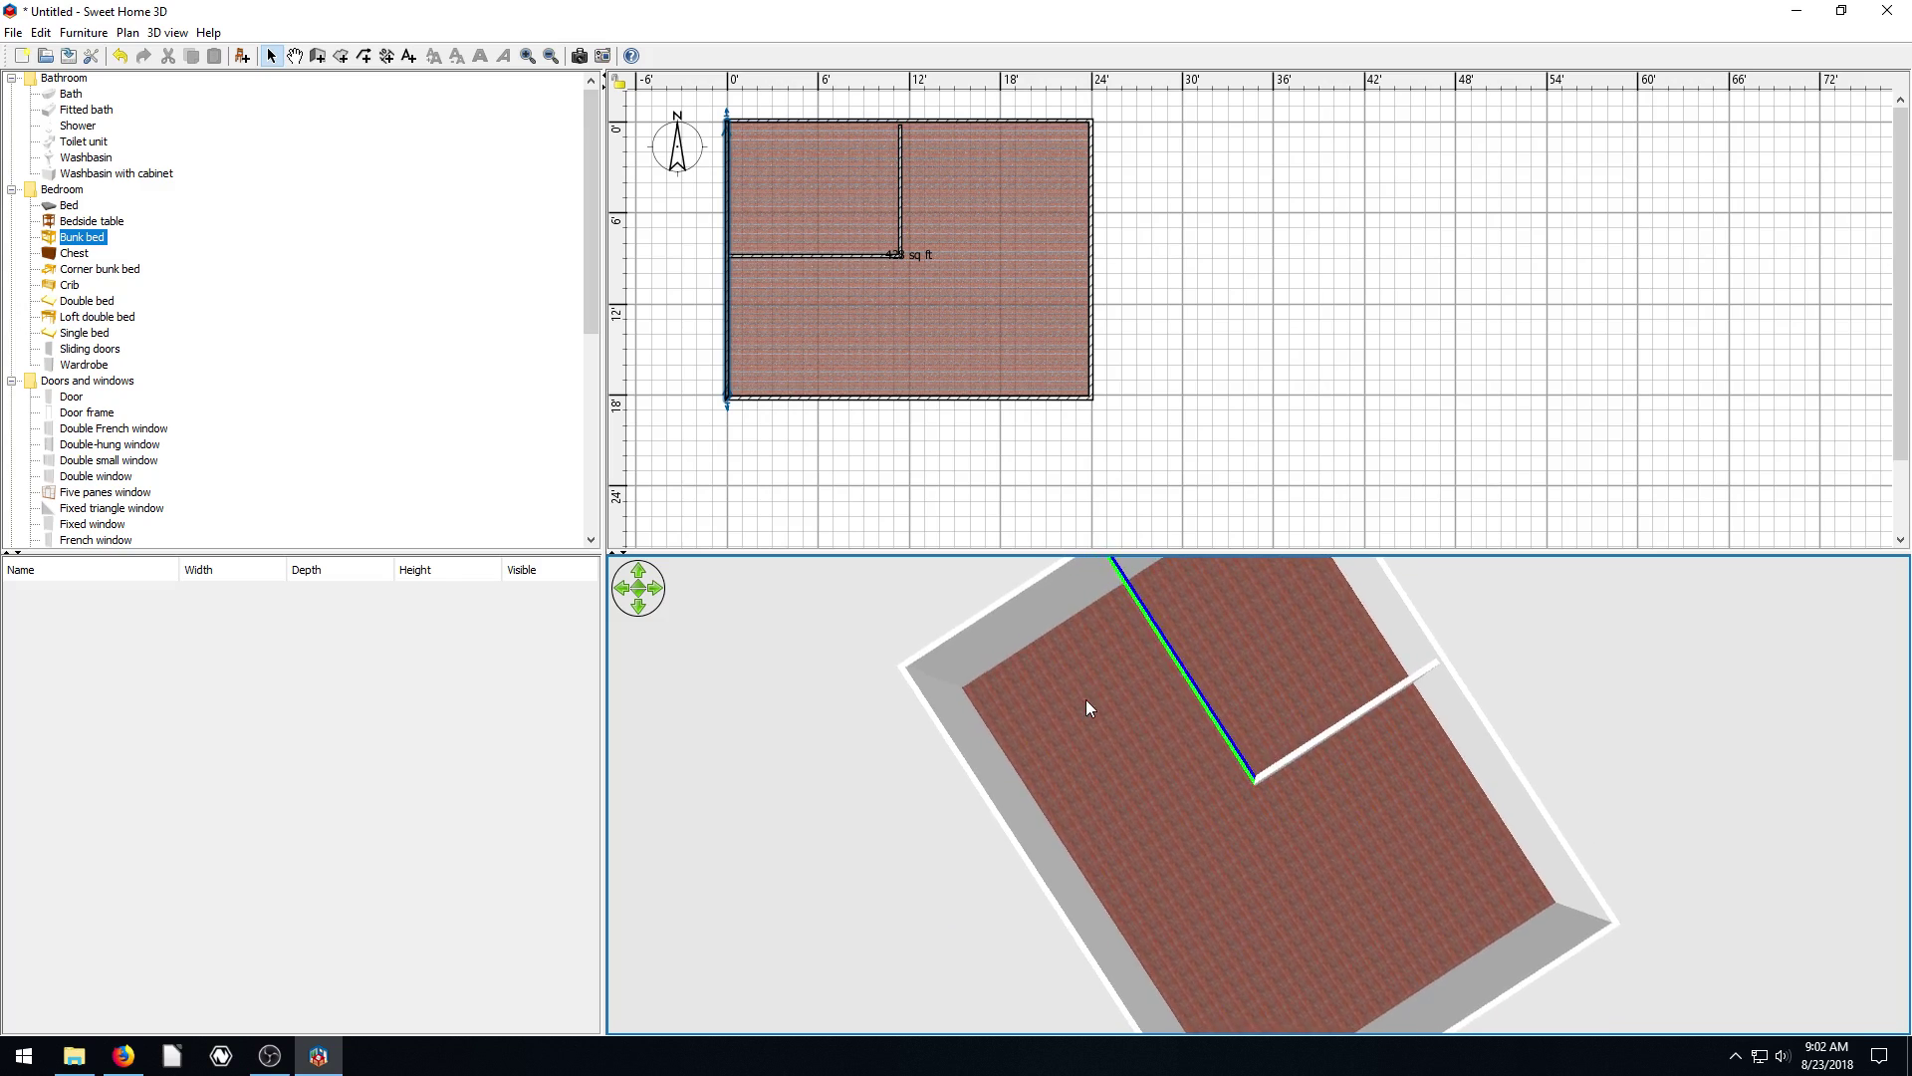
Reset the left outer wall's left side colour and make its right side yellow #E8F700
double_click(729, 265)
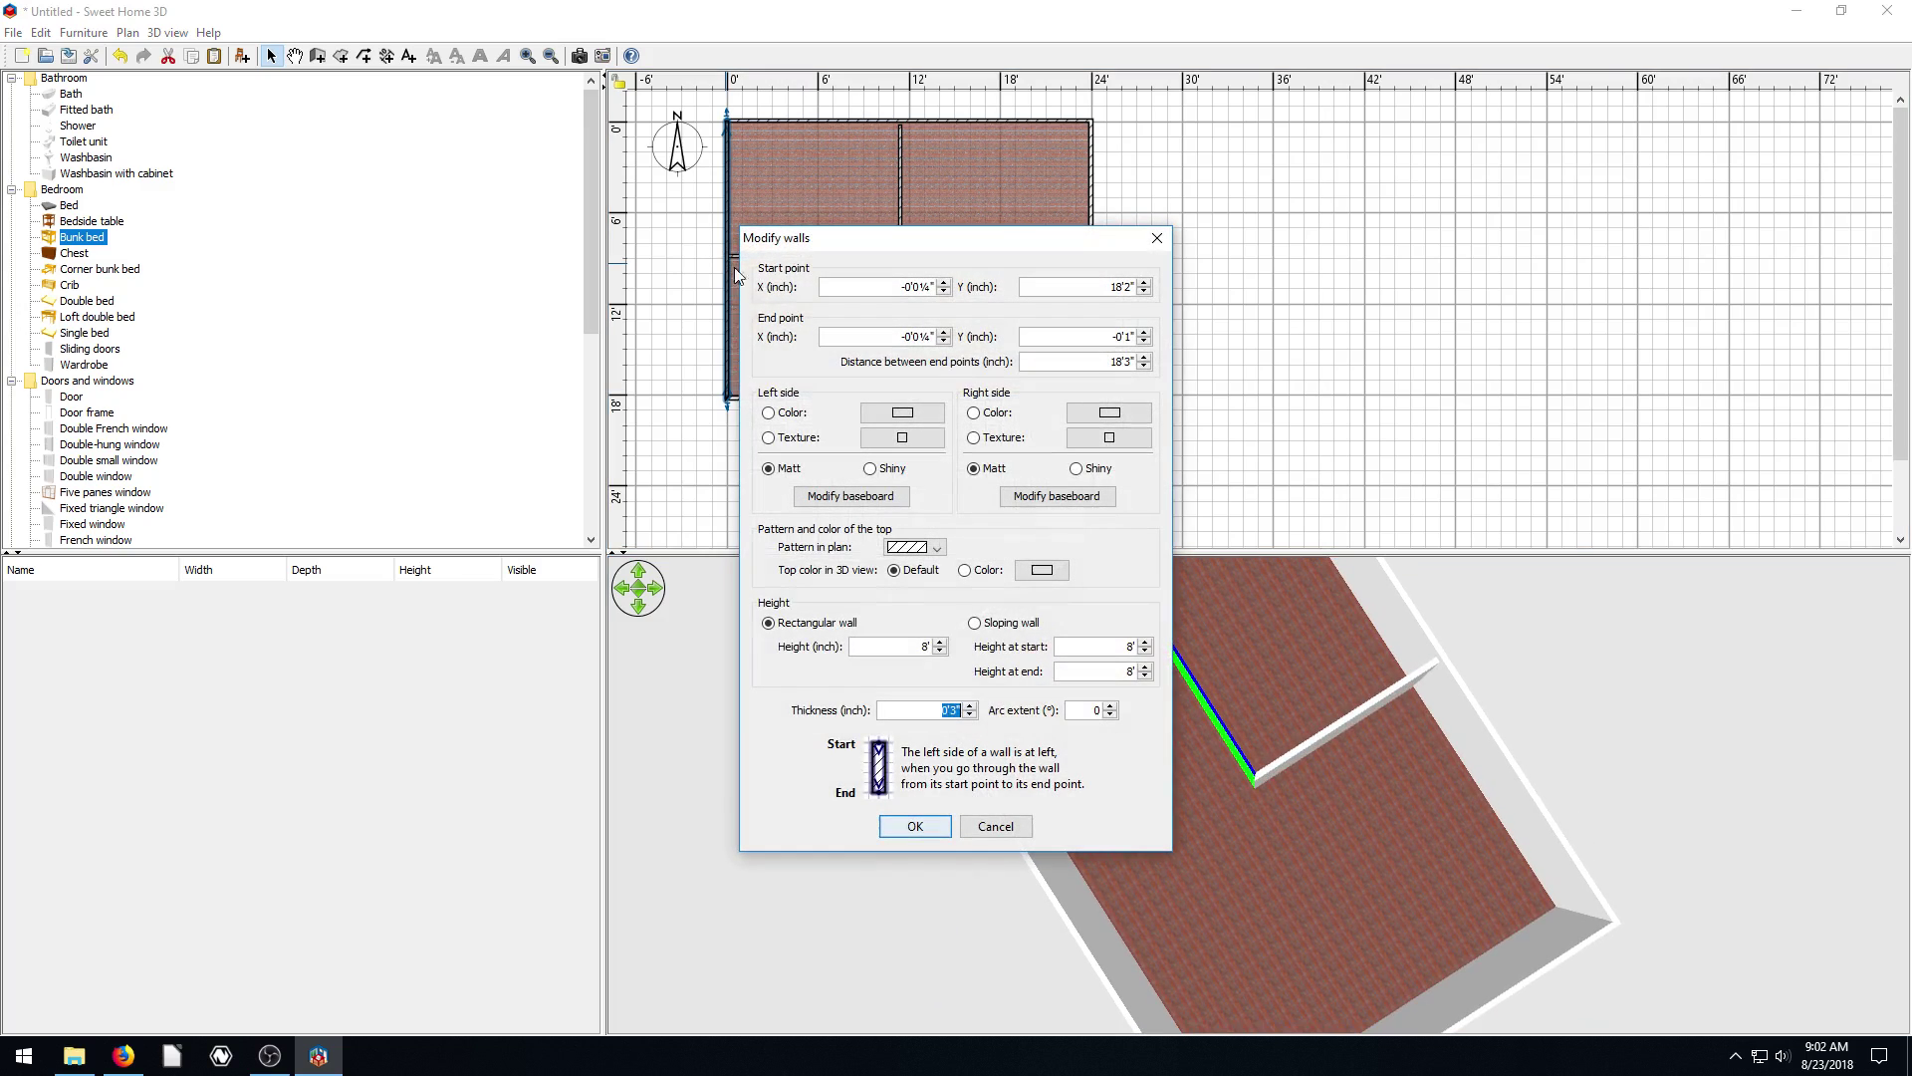
click(901, 412)
click(911, 606)
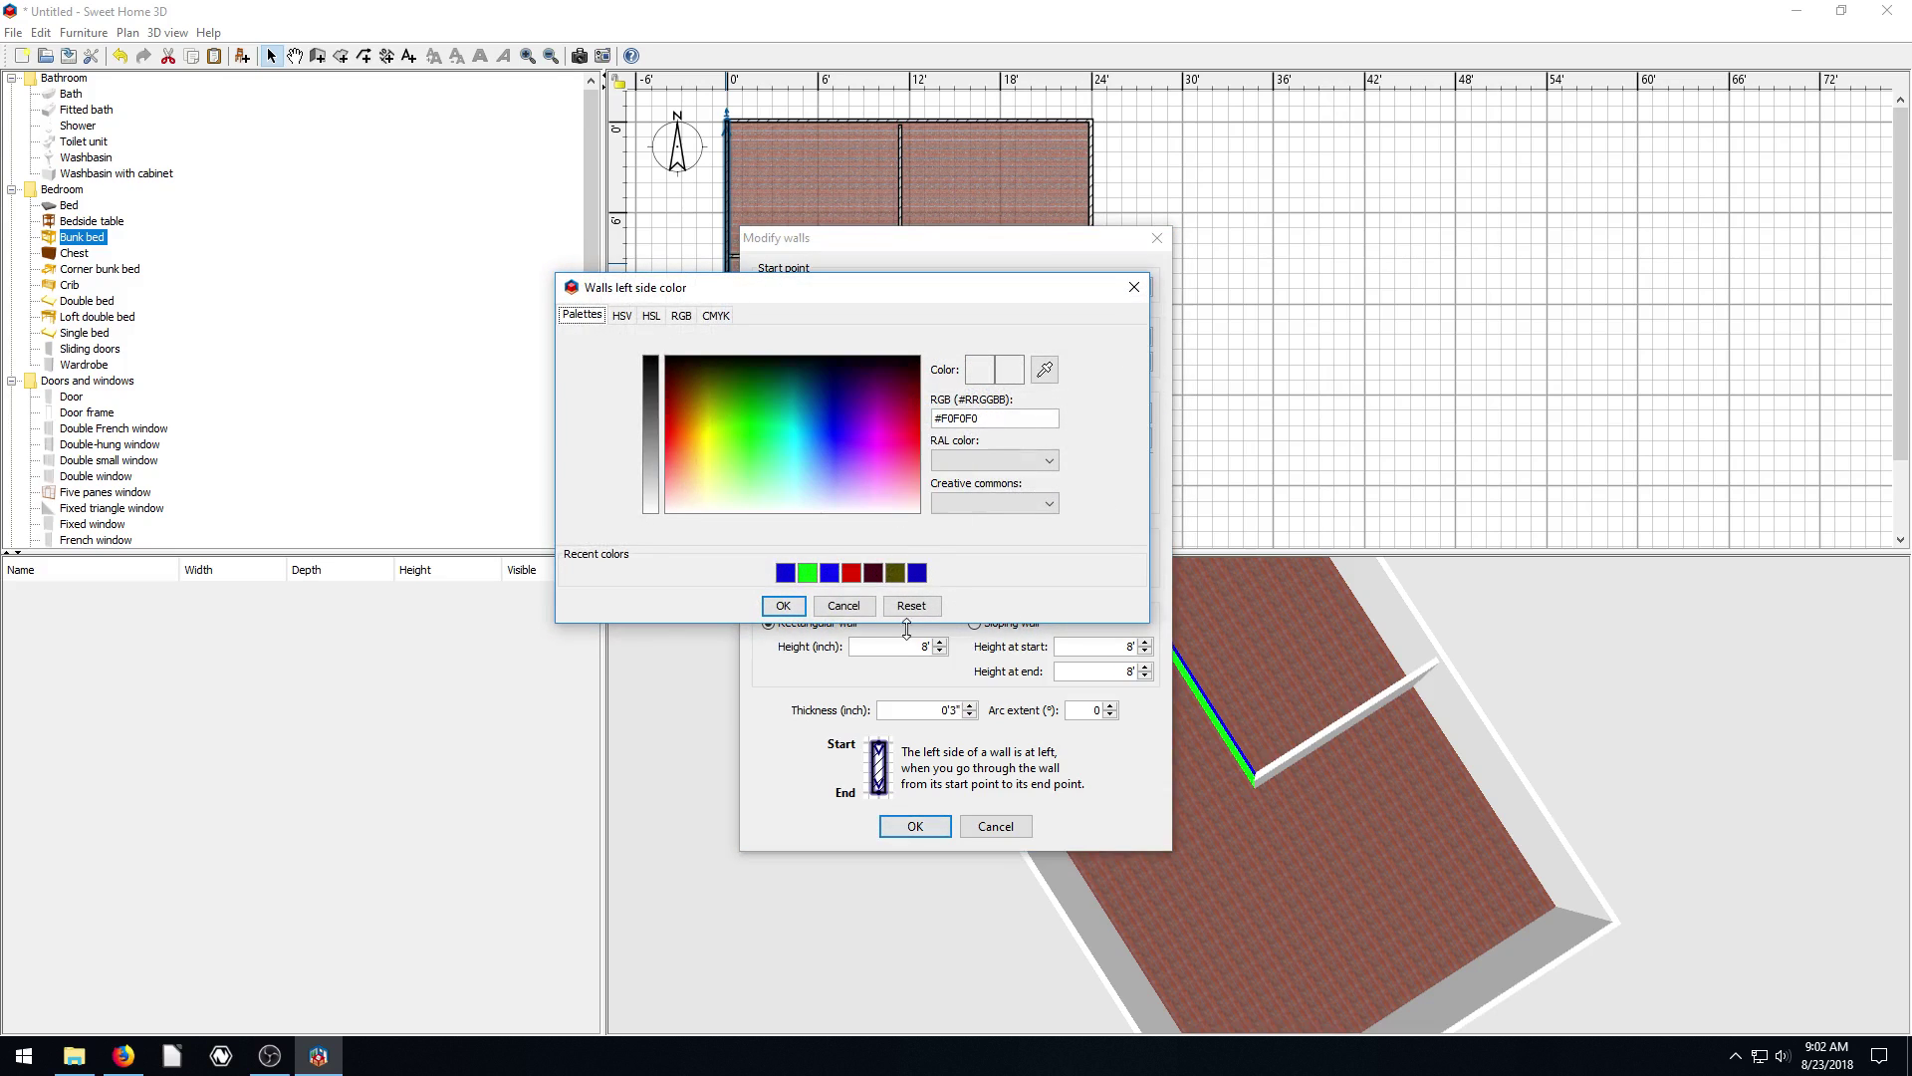
click(783, 605)
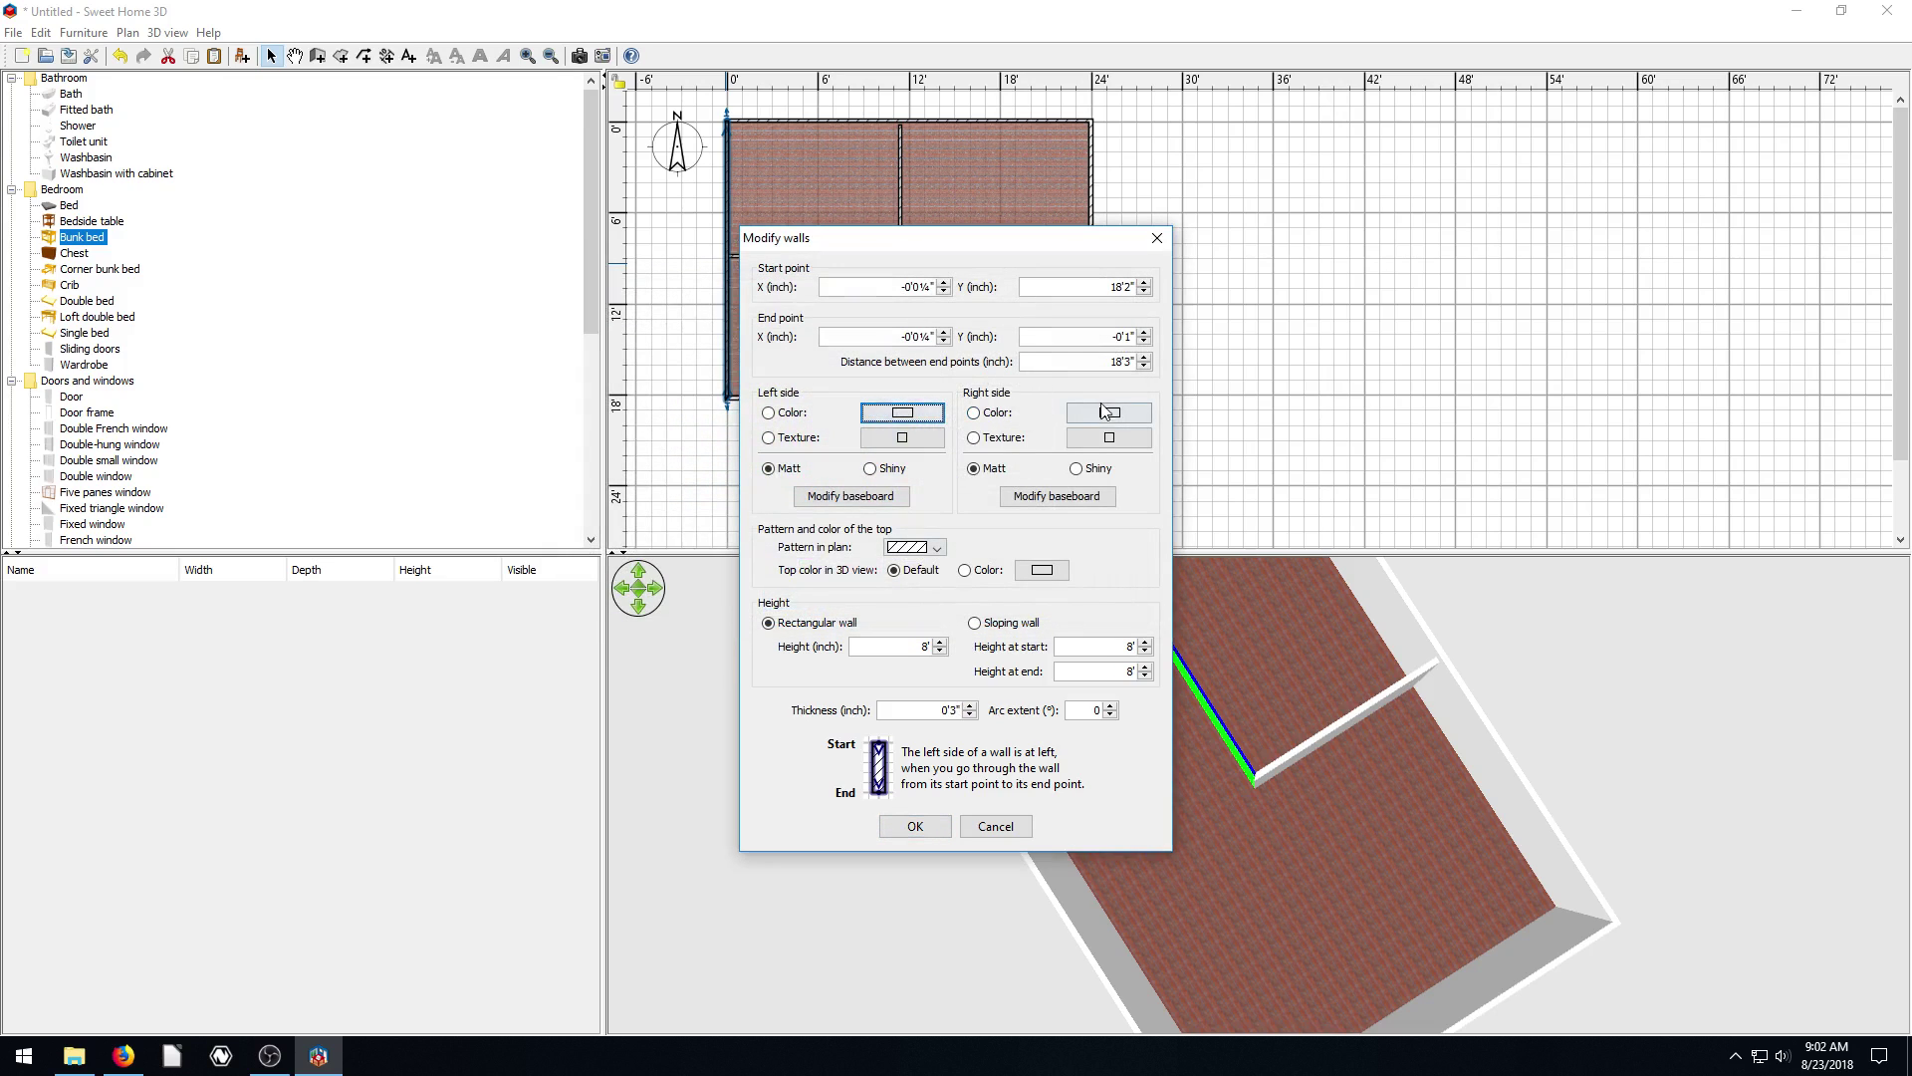
click(1096, 412)
click(914, 413)
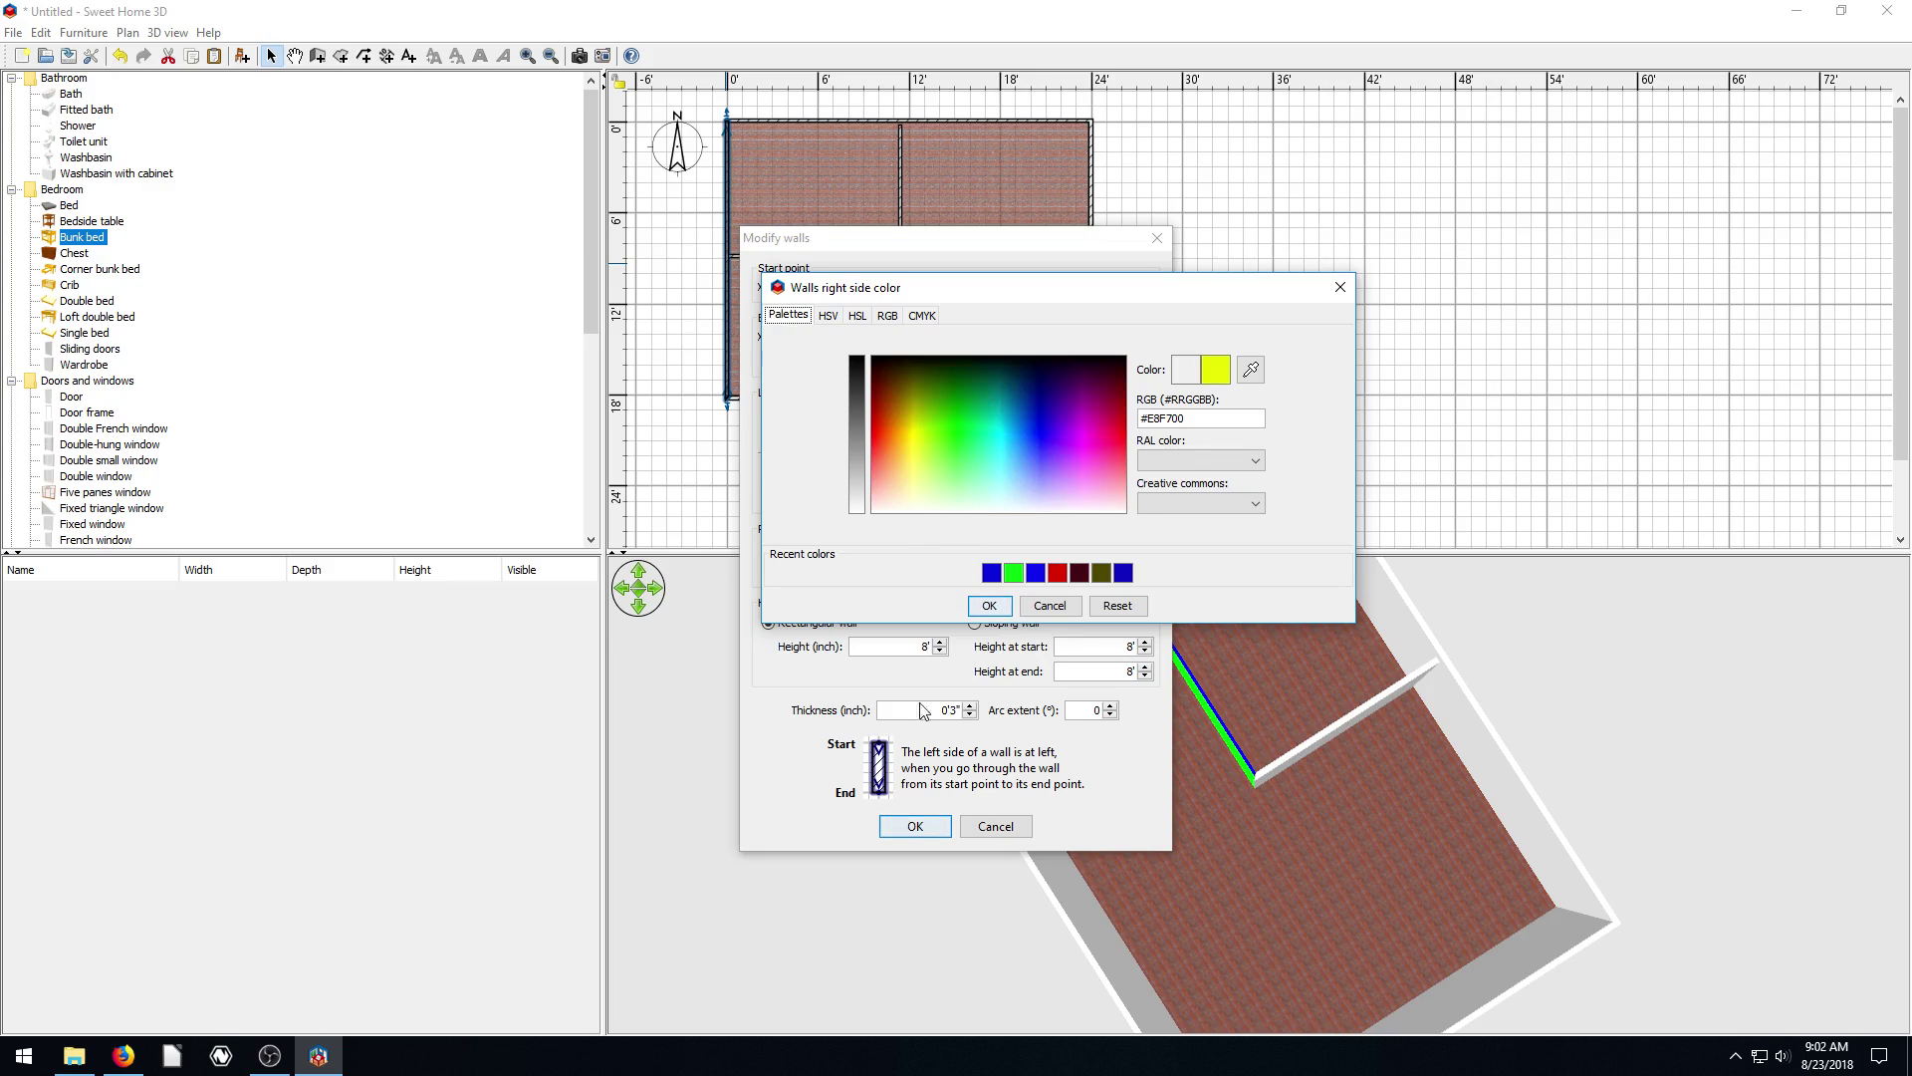
key(Return)
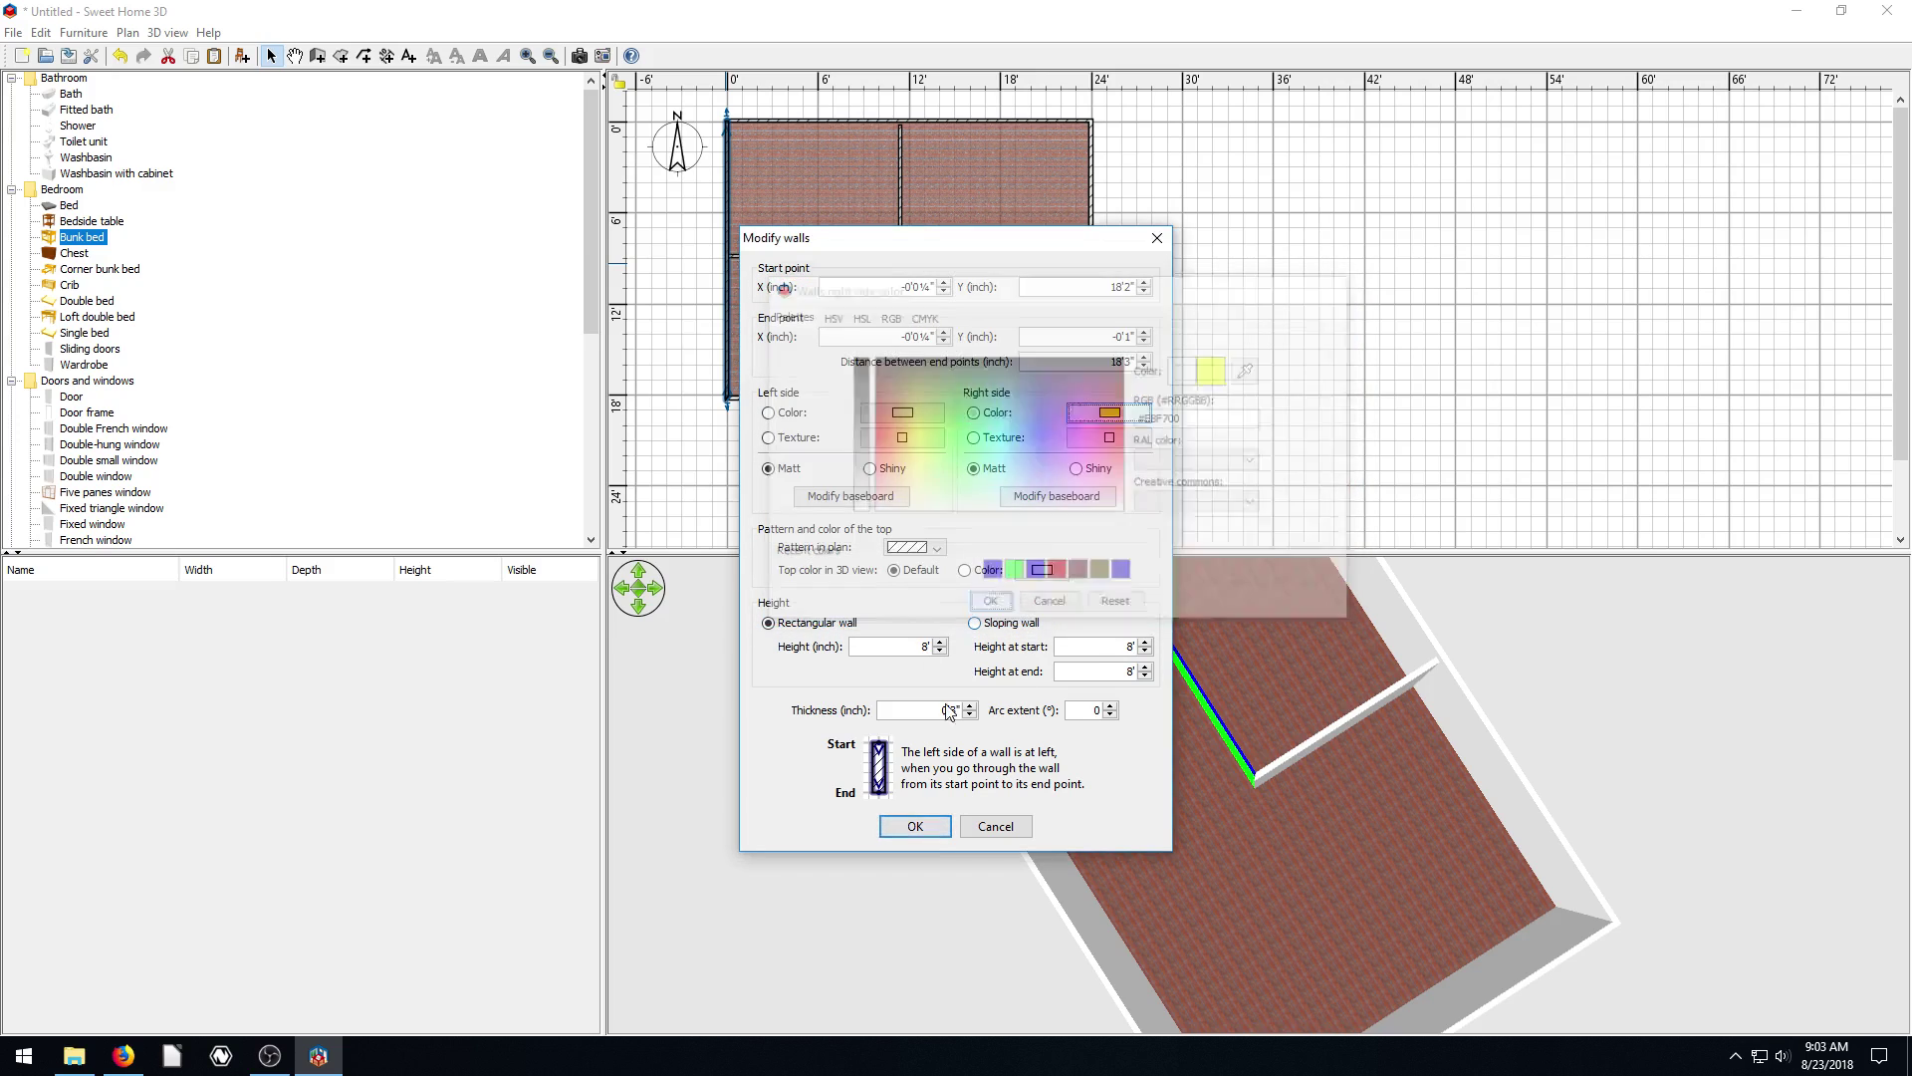
click(916, 827)
Orbit the 3D view to check the yellow wall and reselect the left outer wall
drag(1263, 802, 1169, 638)
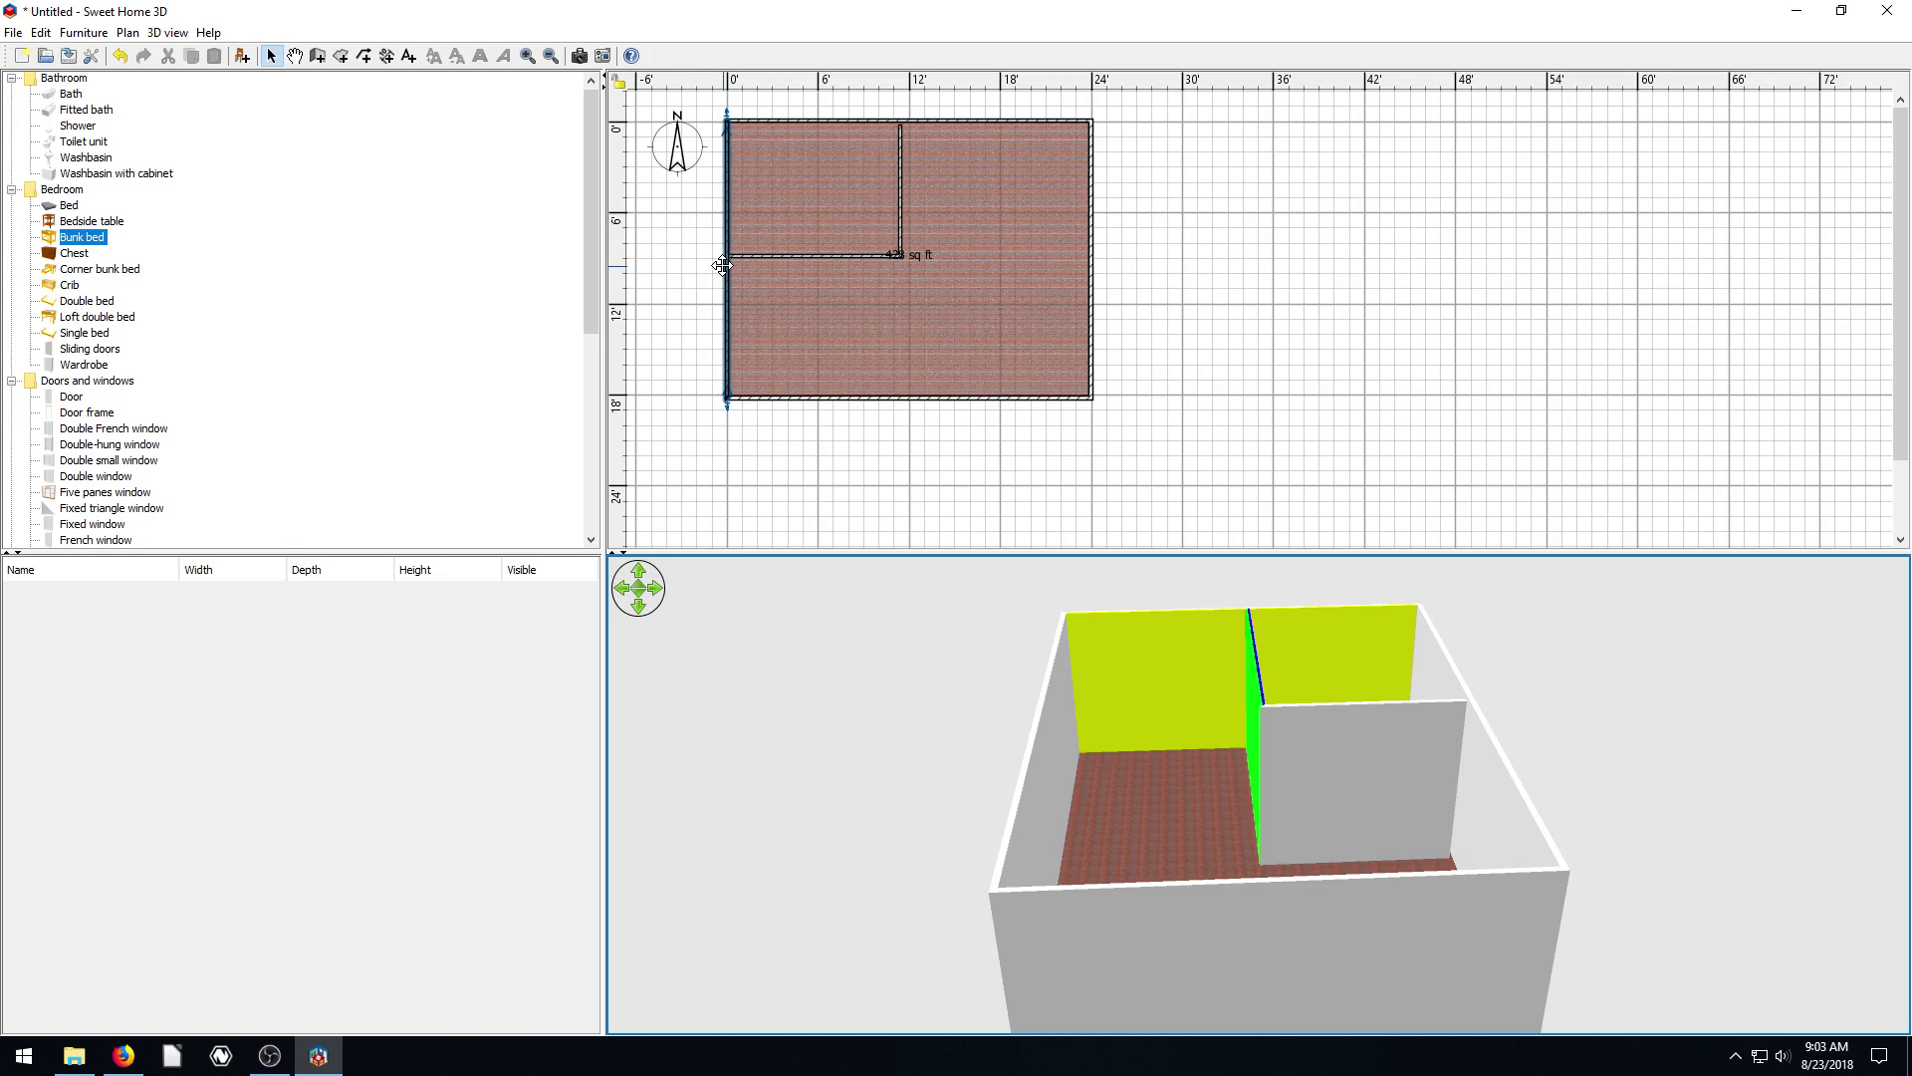
drag(1197, 689, 1333, 595)
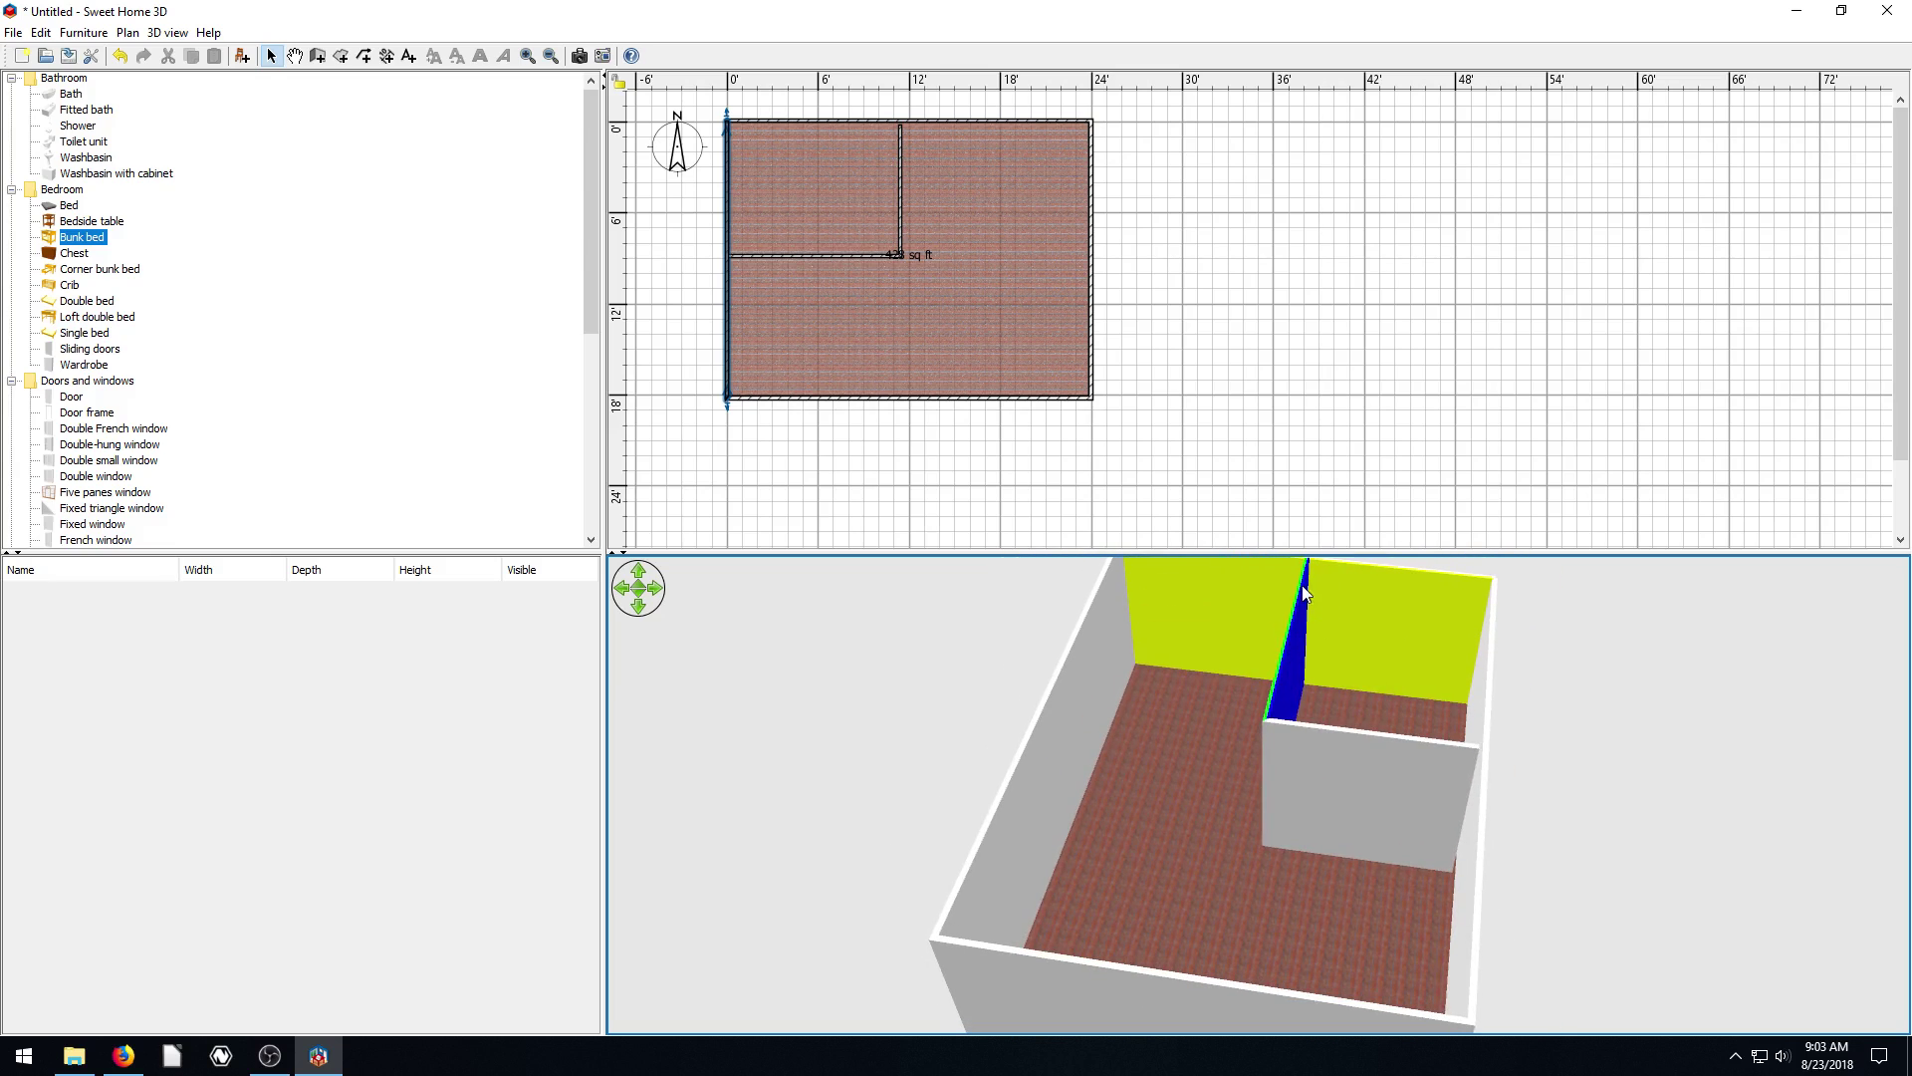
click(701, 291)
click(727, 280)
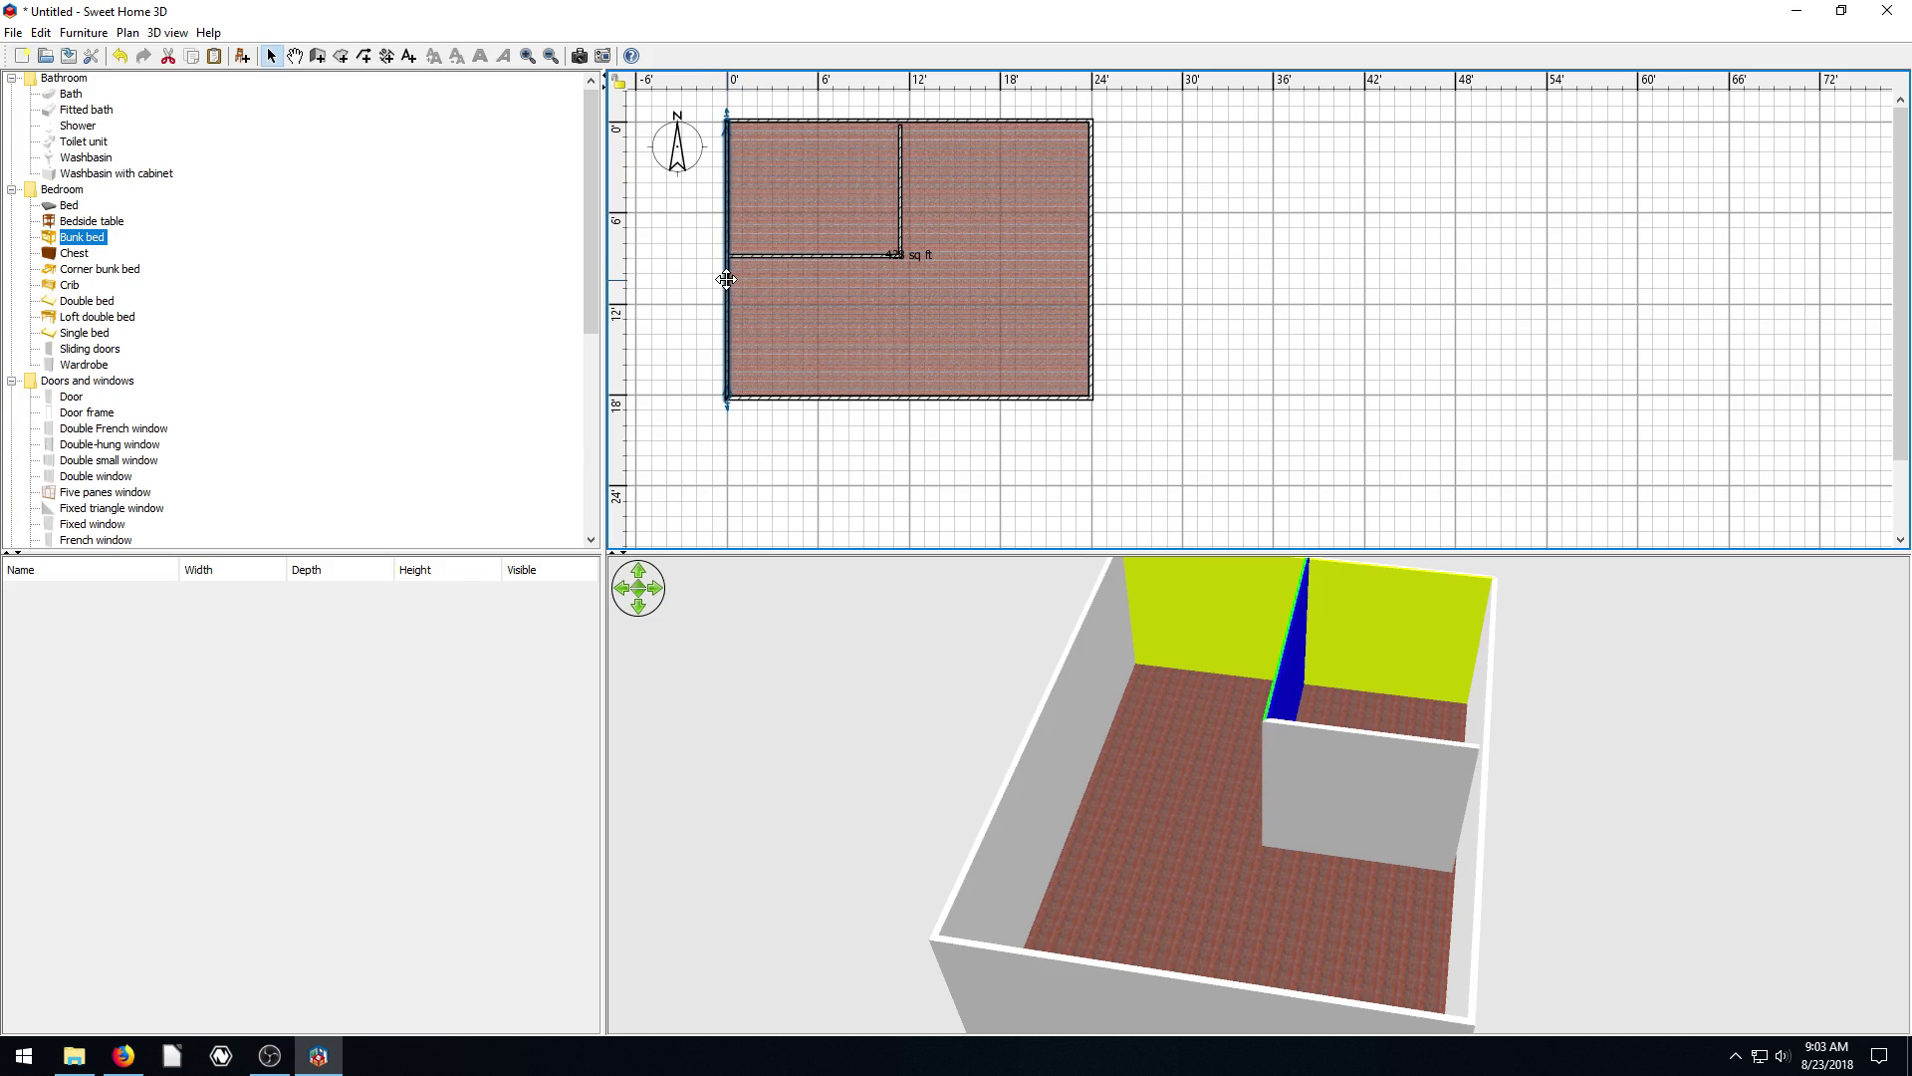
click(127, 33)
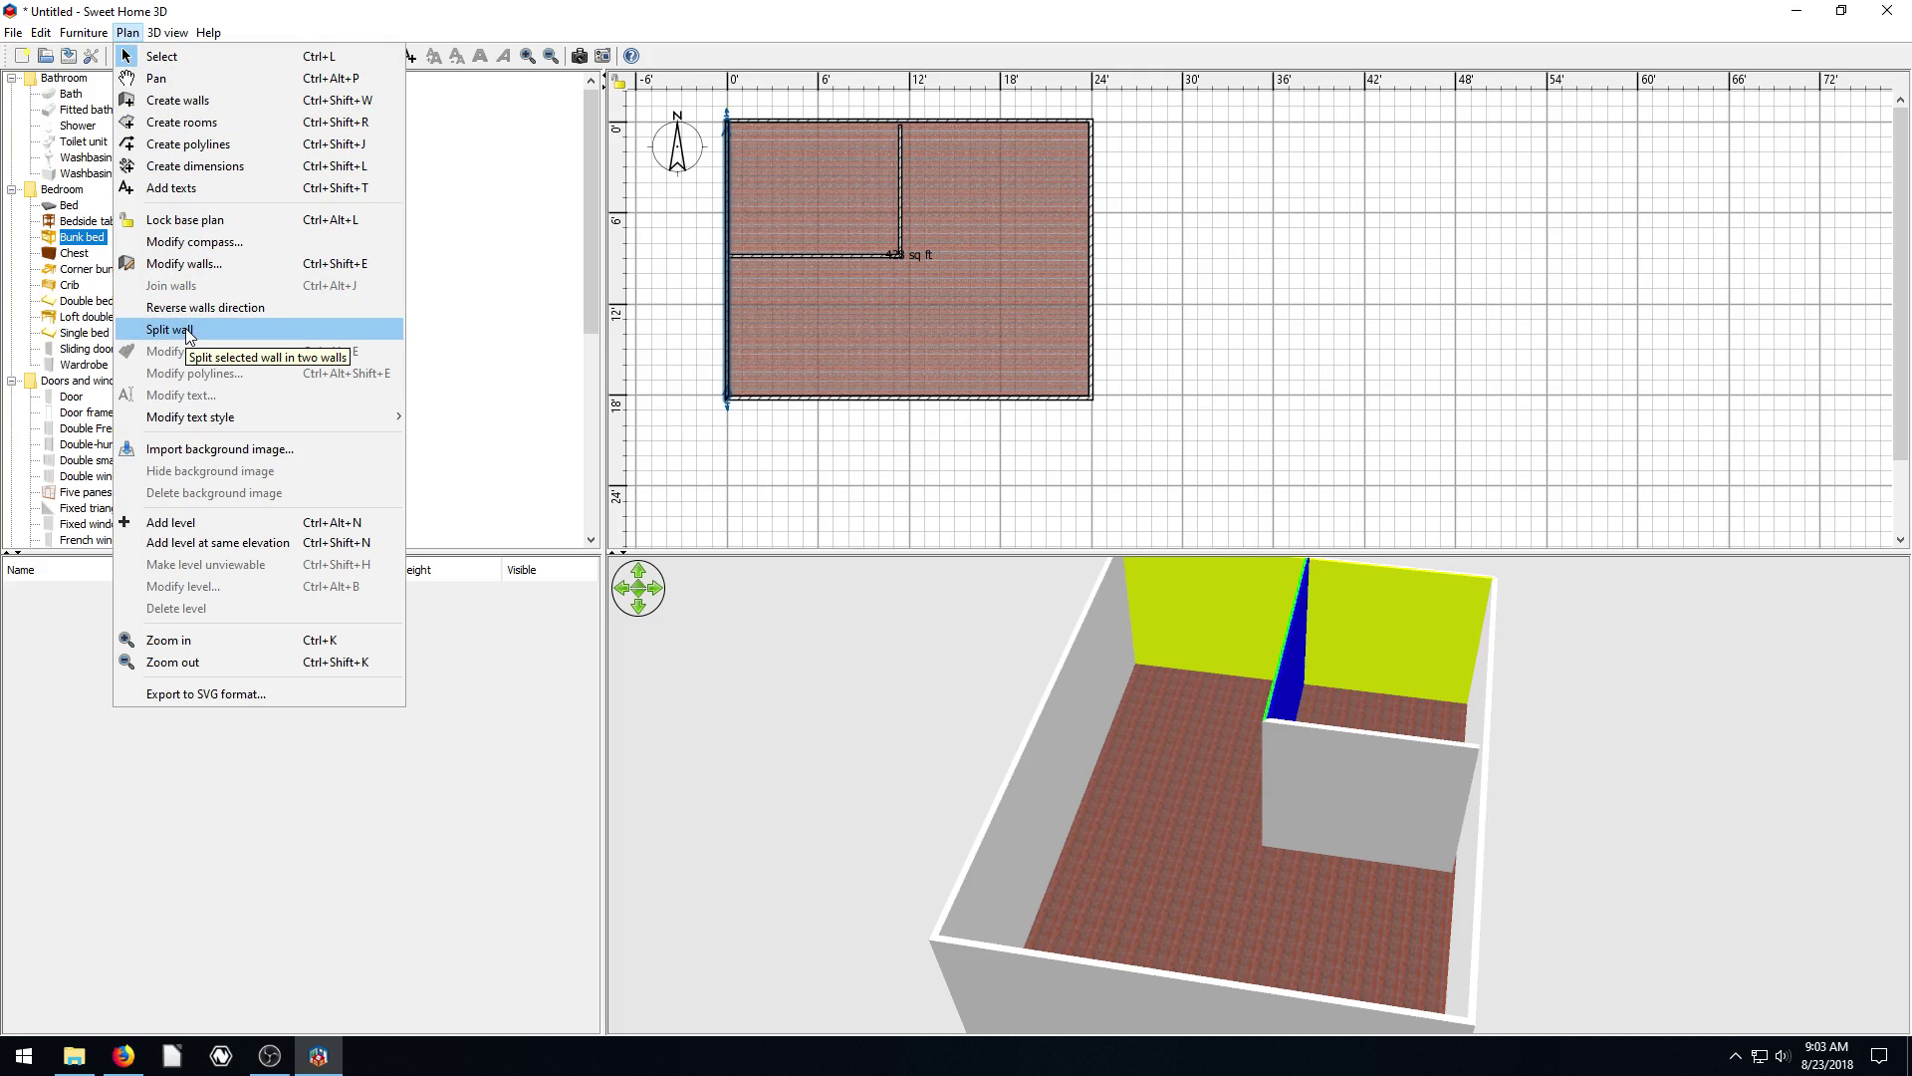
Split the left outer wall into two walls with Plan > Split wall
click(182, 336)
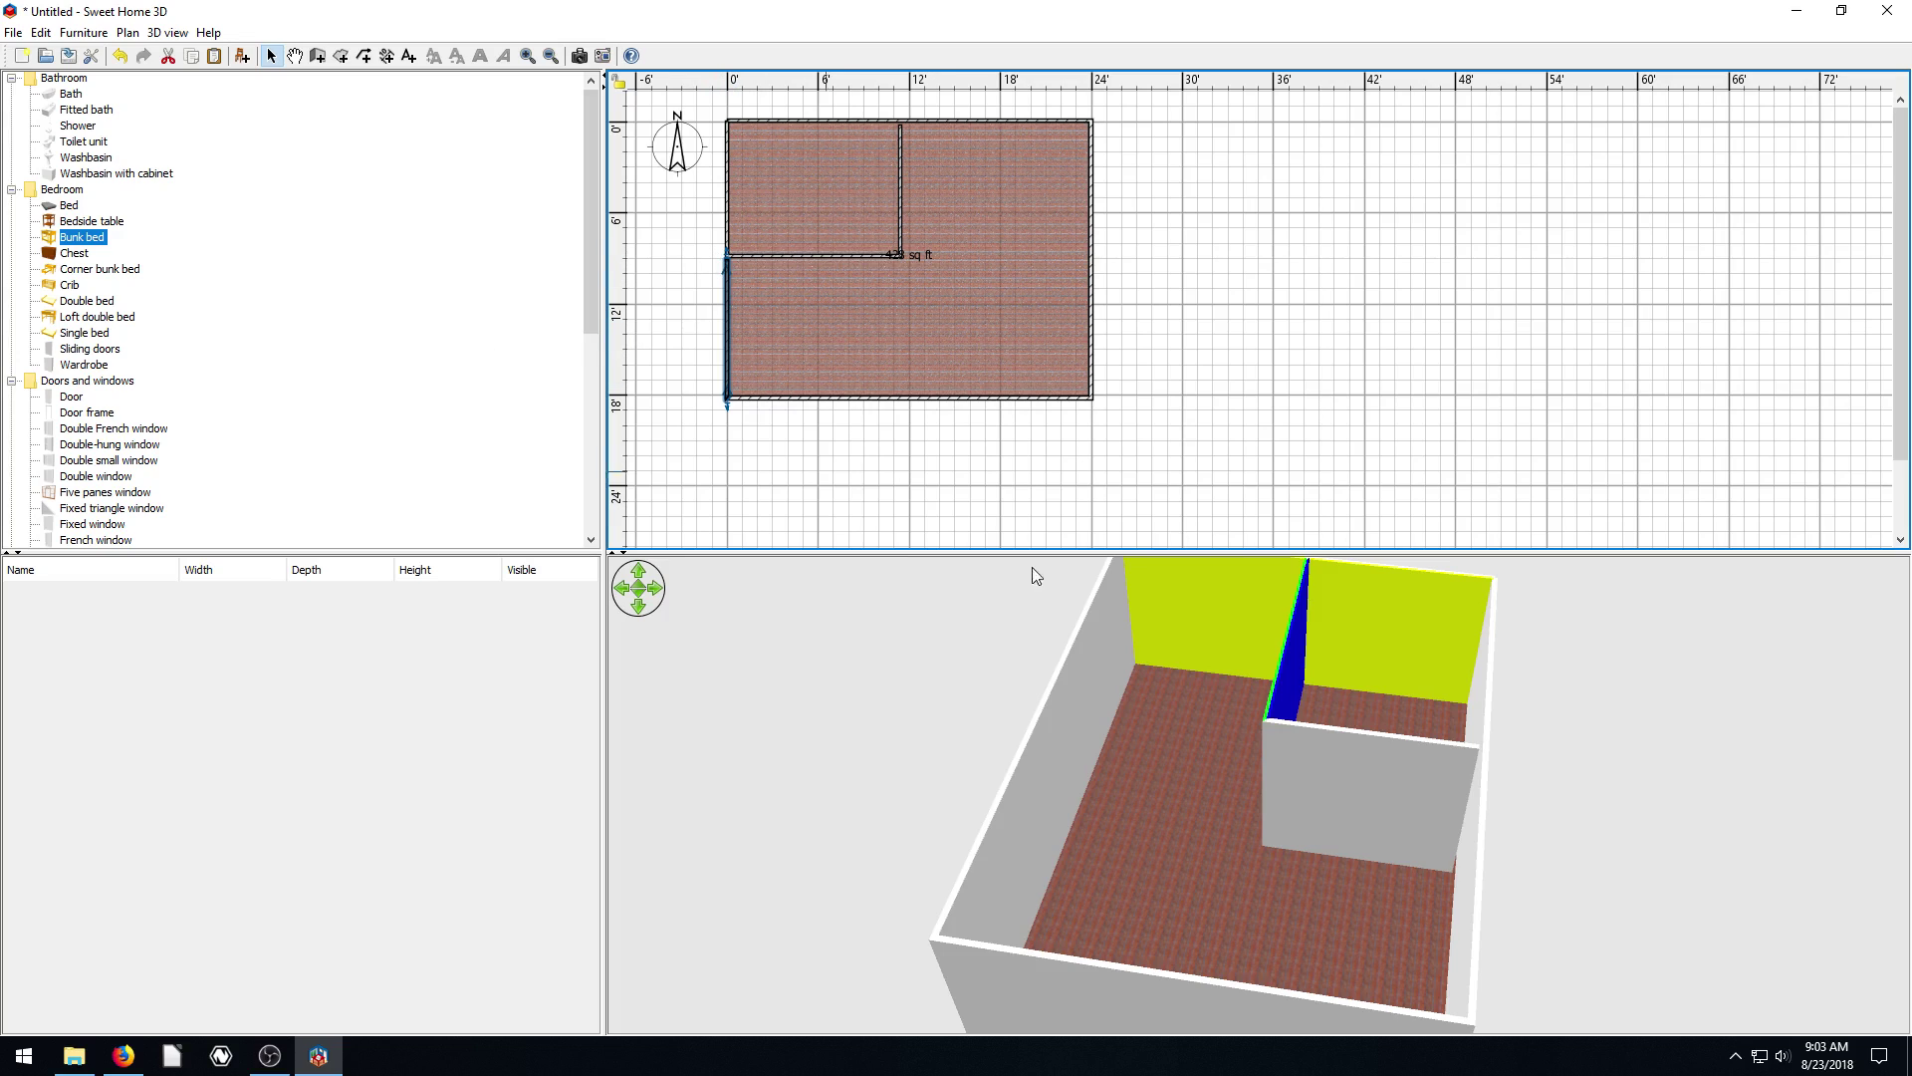
drag(1002, 721, 959, 576)
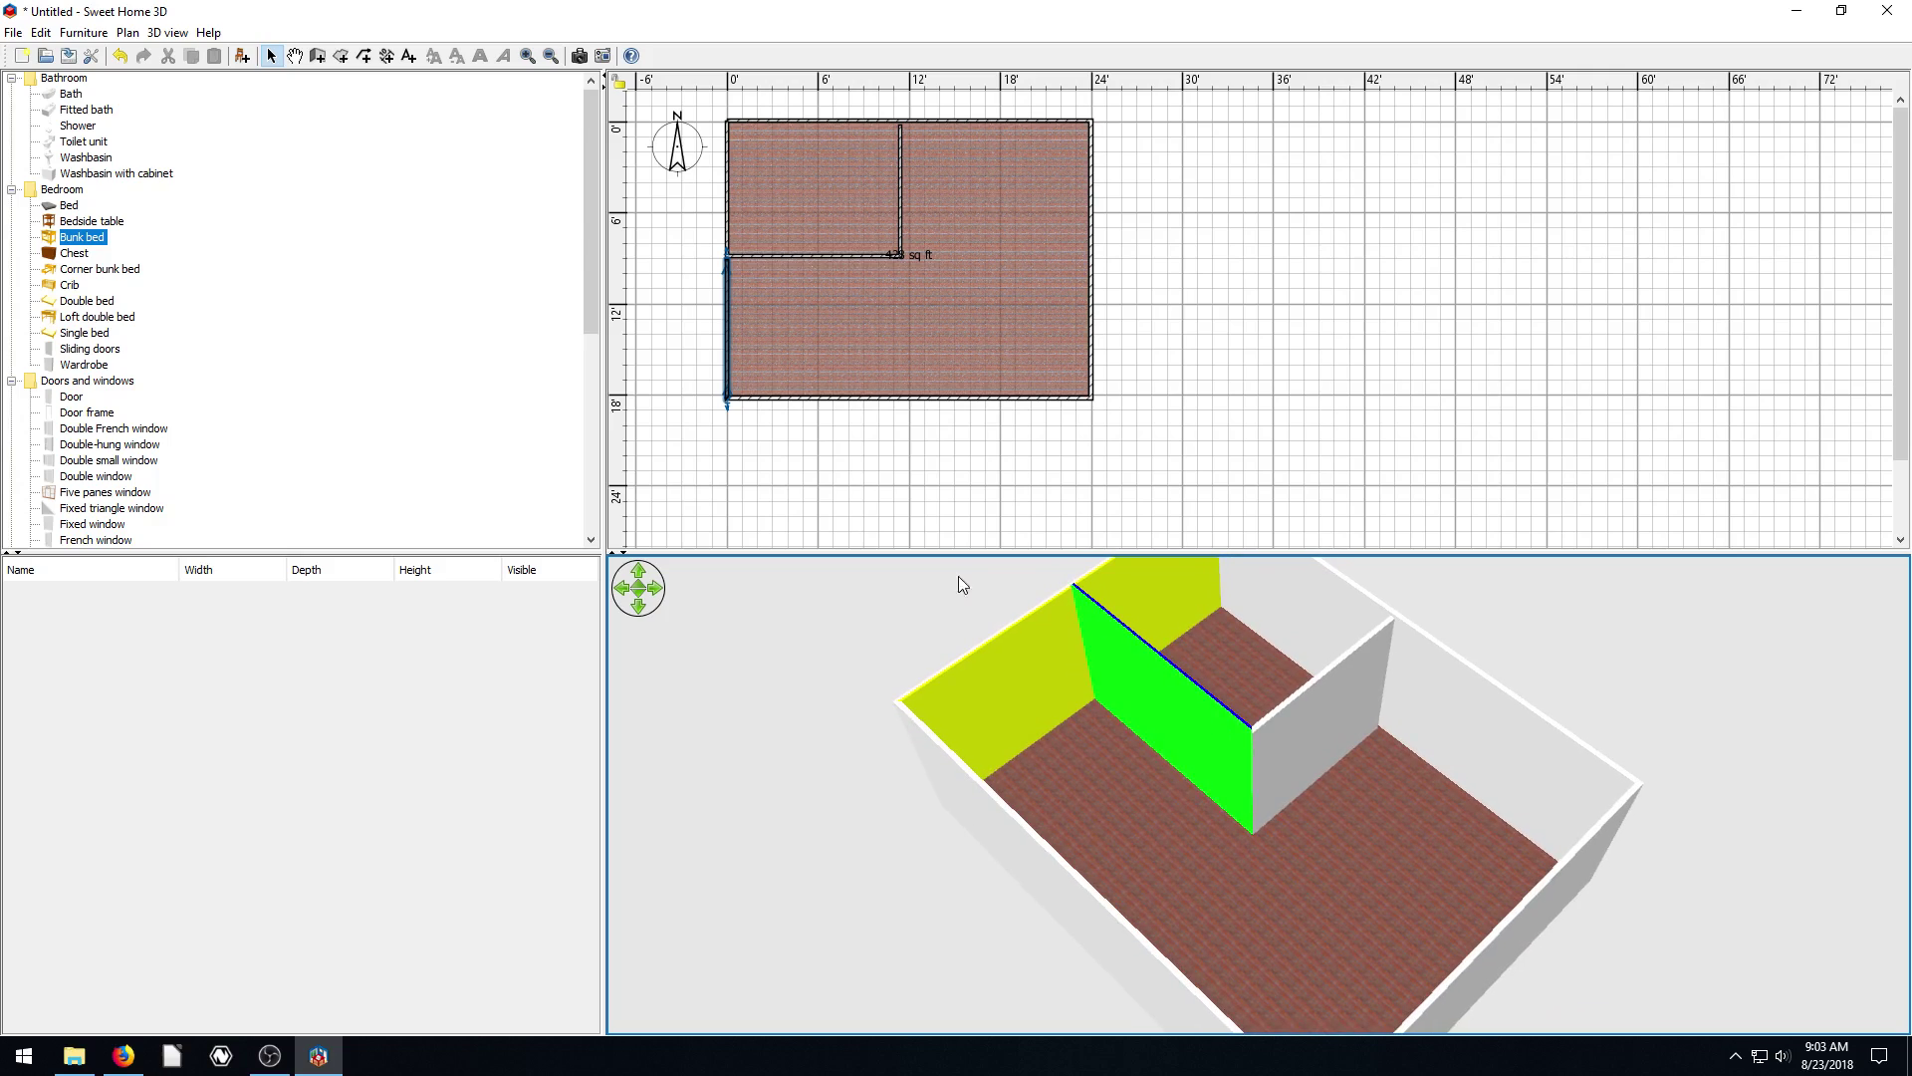
click(737, 174)
click(728, 306)
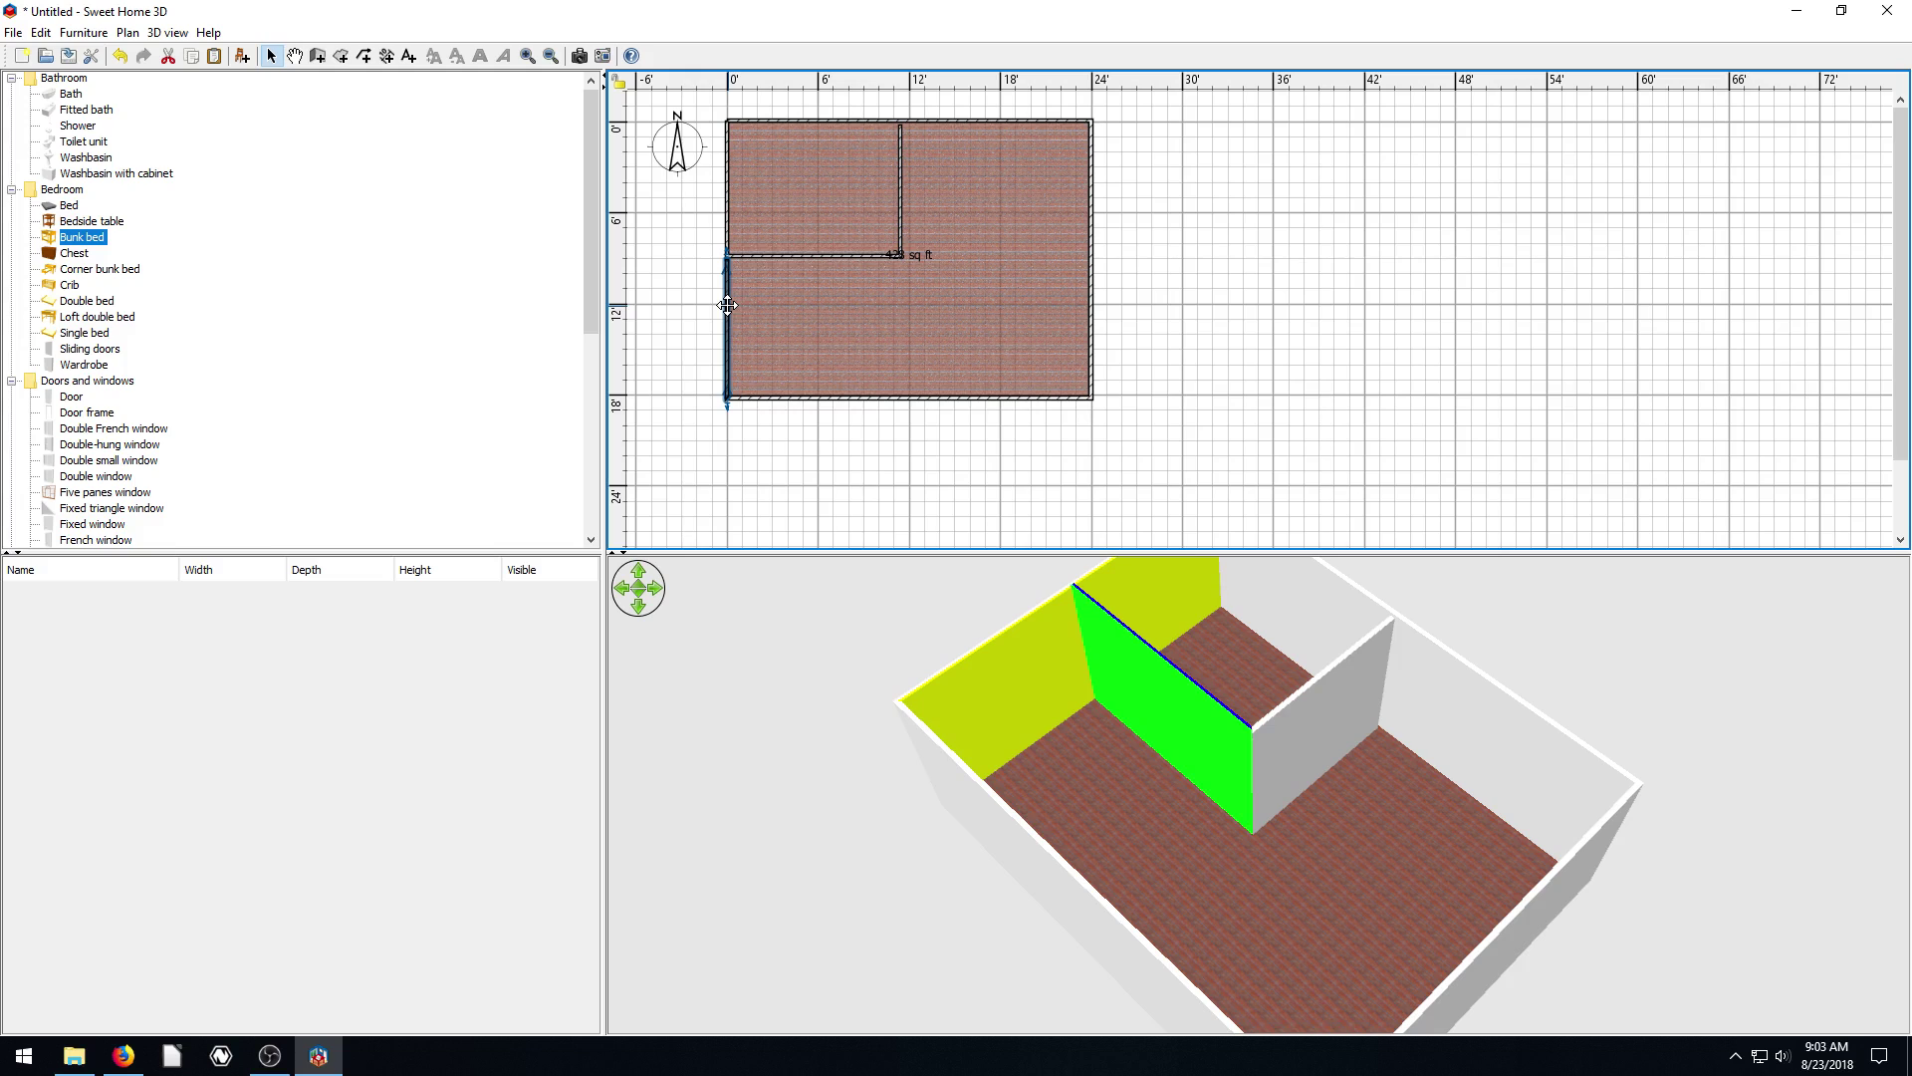
Paint the lower left wall's right side lime green
double_click(726, 326)
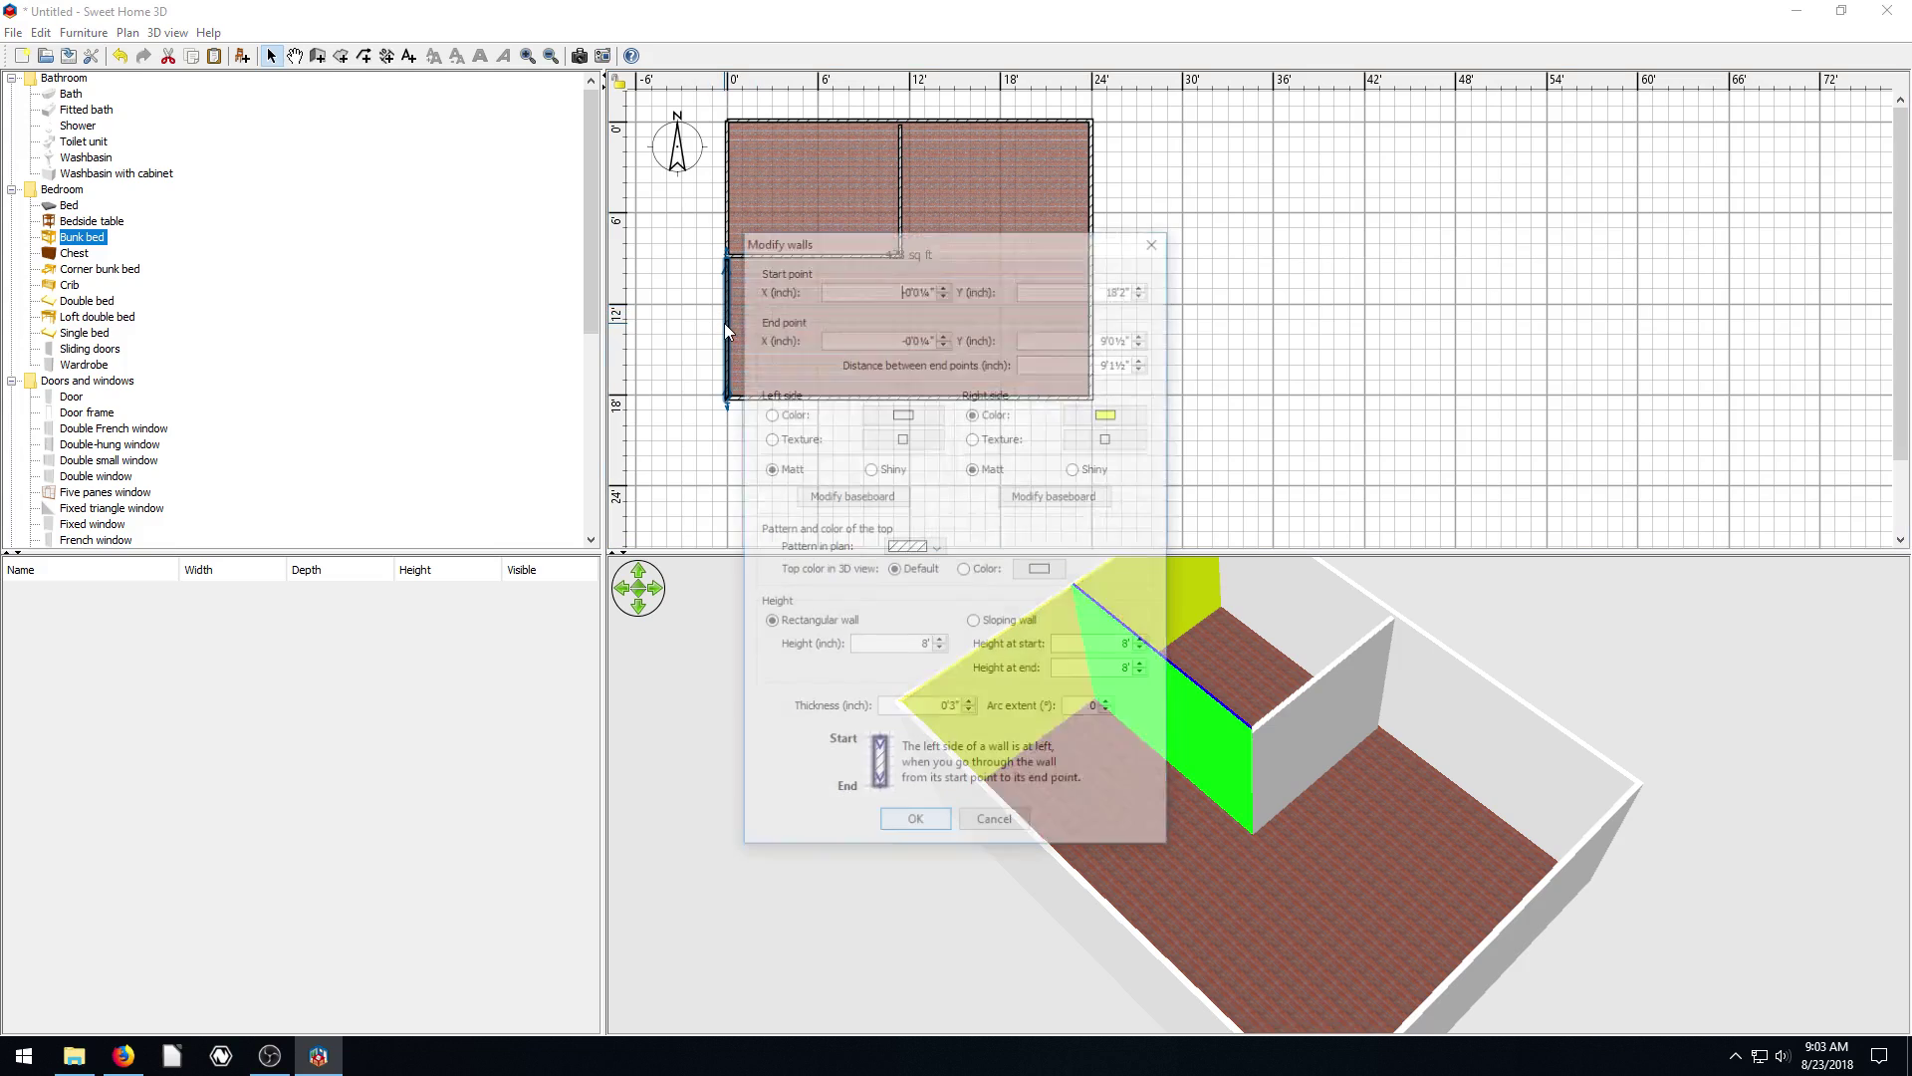
click(1111, 404)
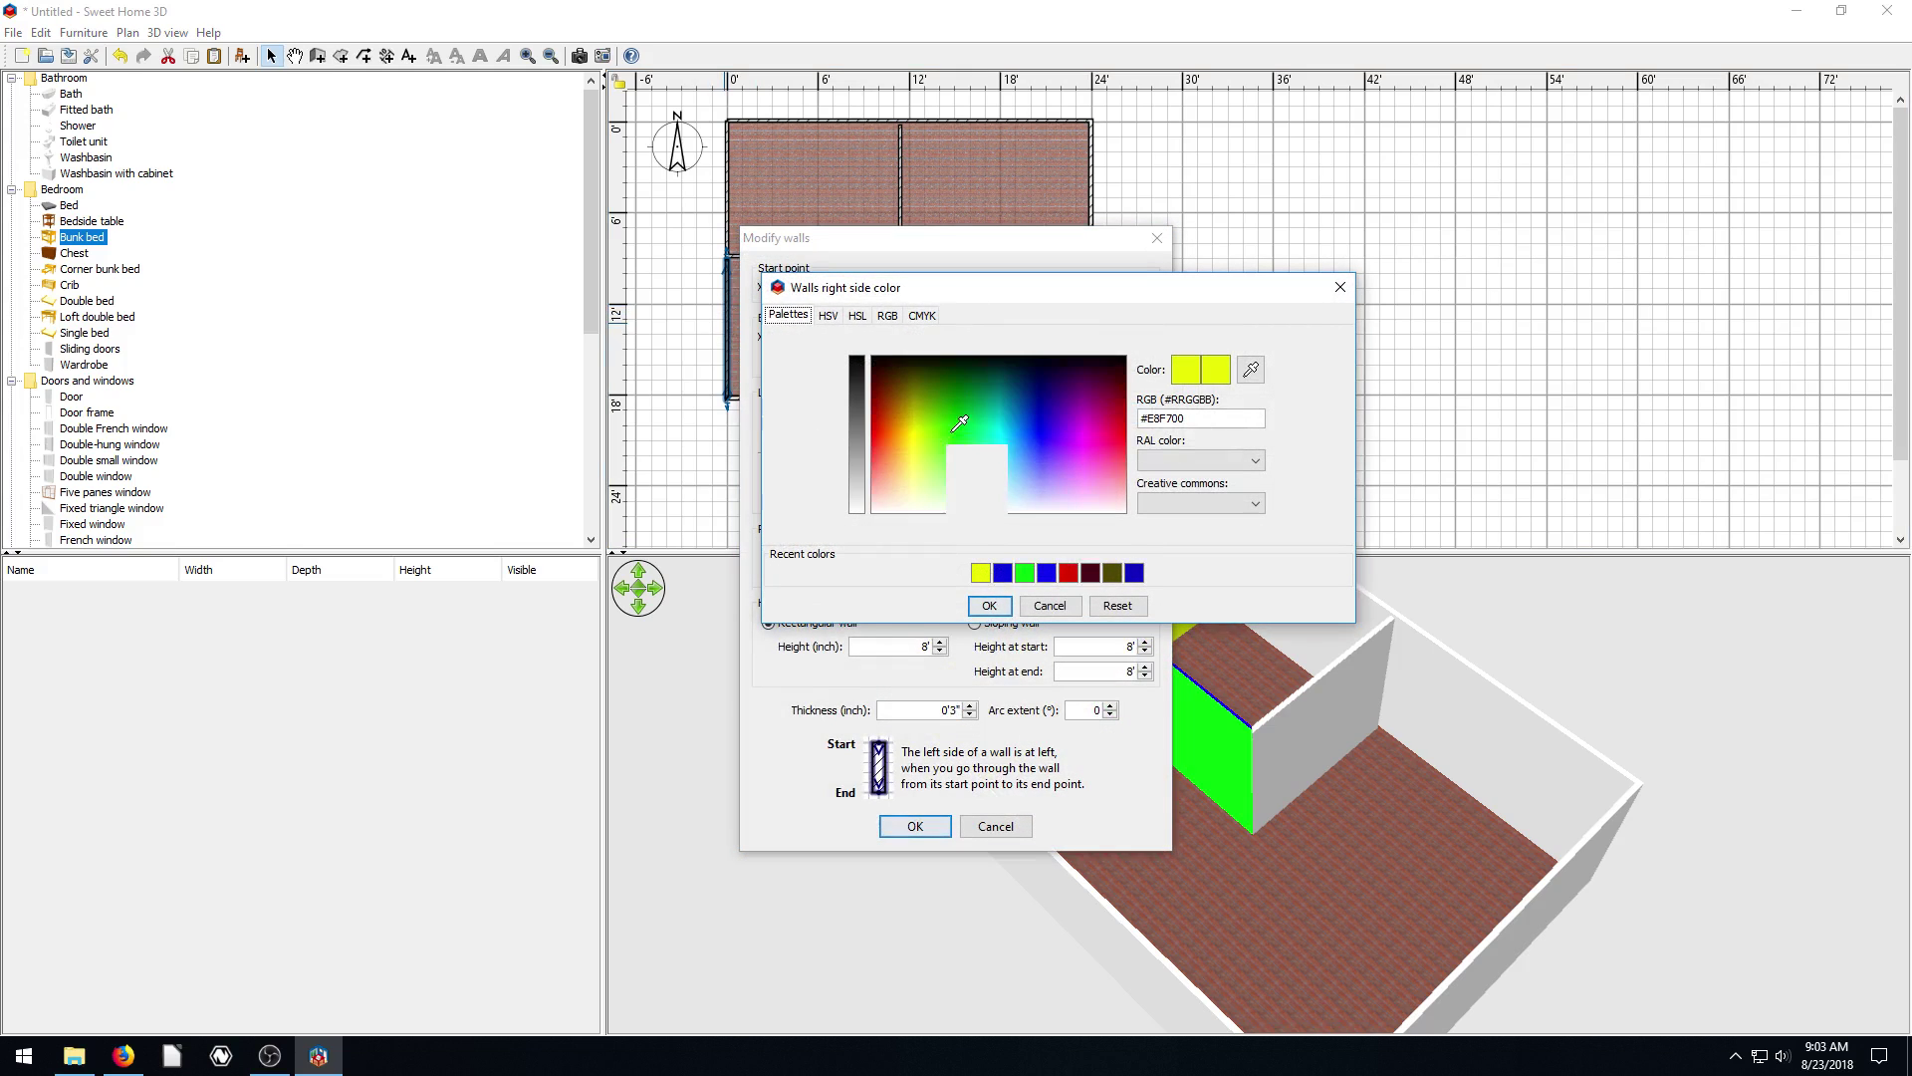
click(937, 466)
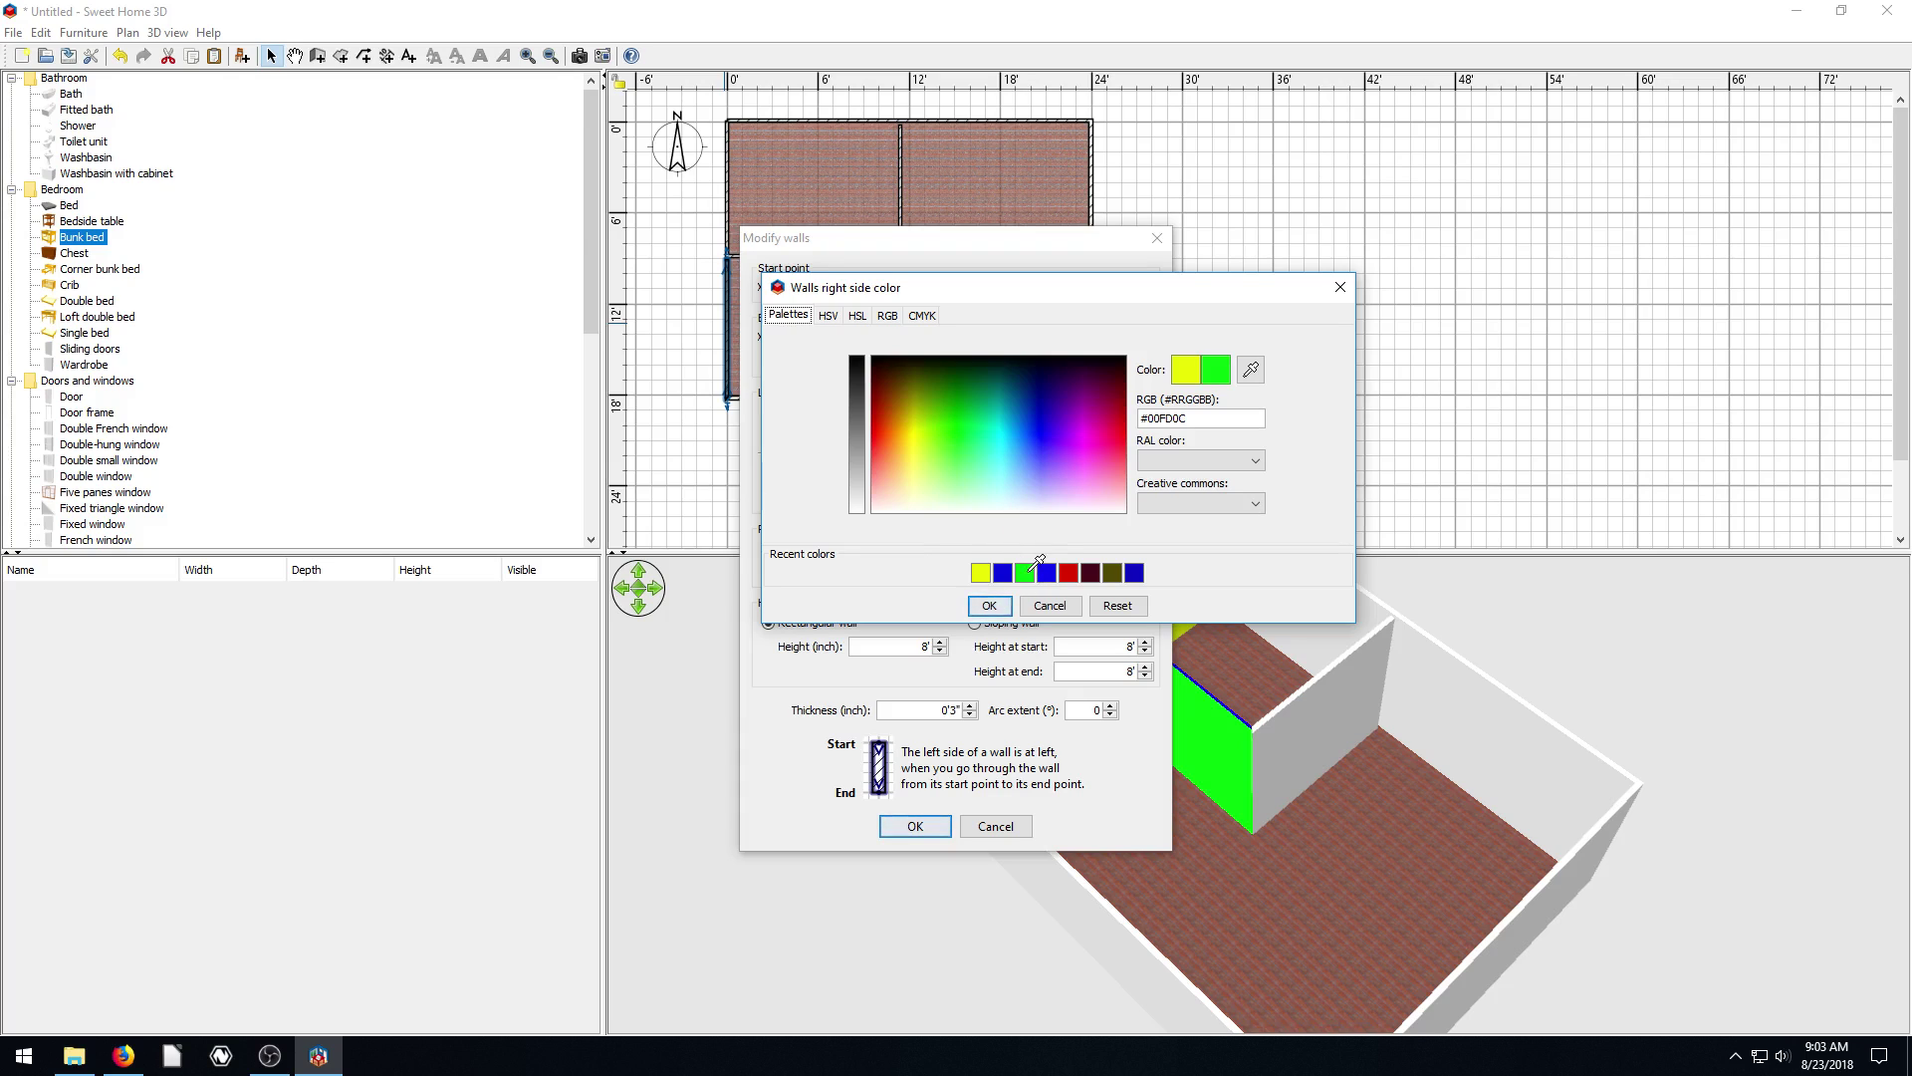
click(989, 605)
click(915, 826)
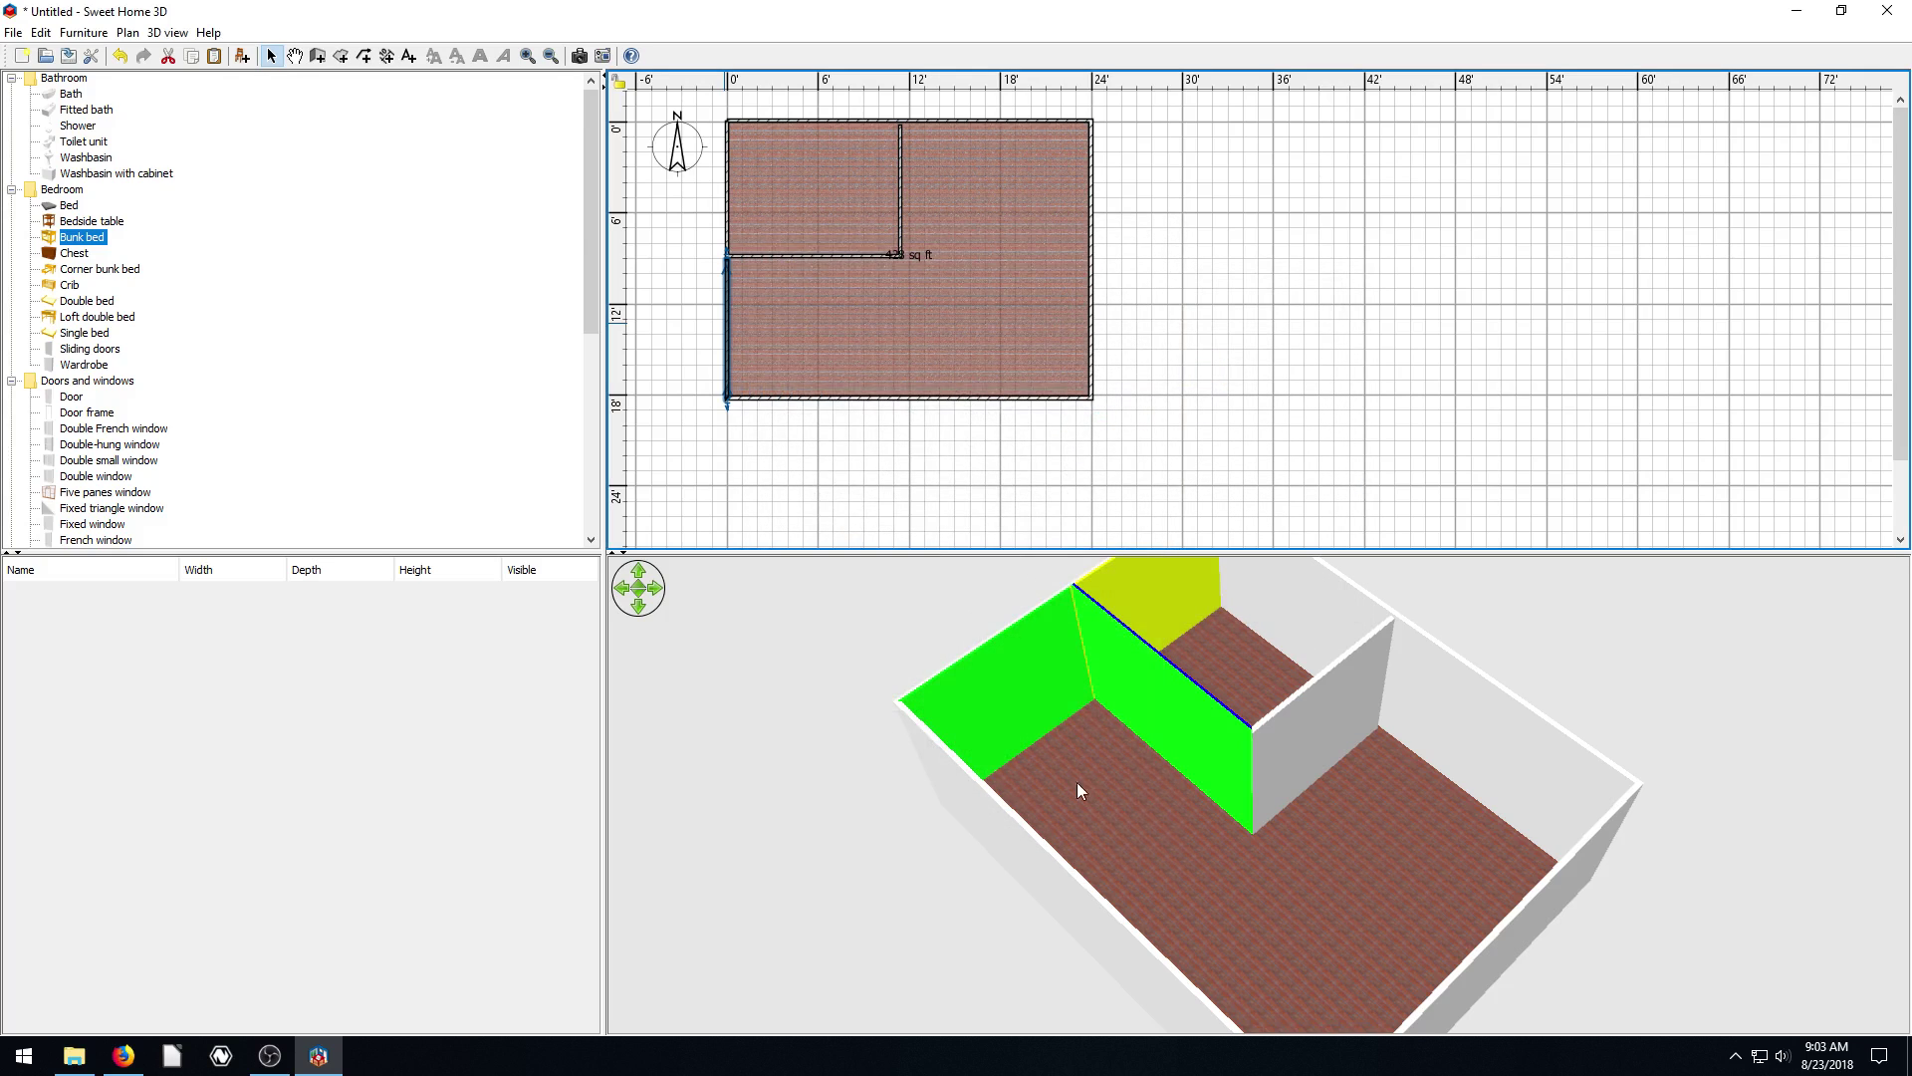
drag(1246, 672, 1223, 609)
drag(1065, 660, 1007, 653)
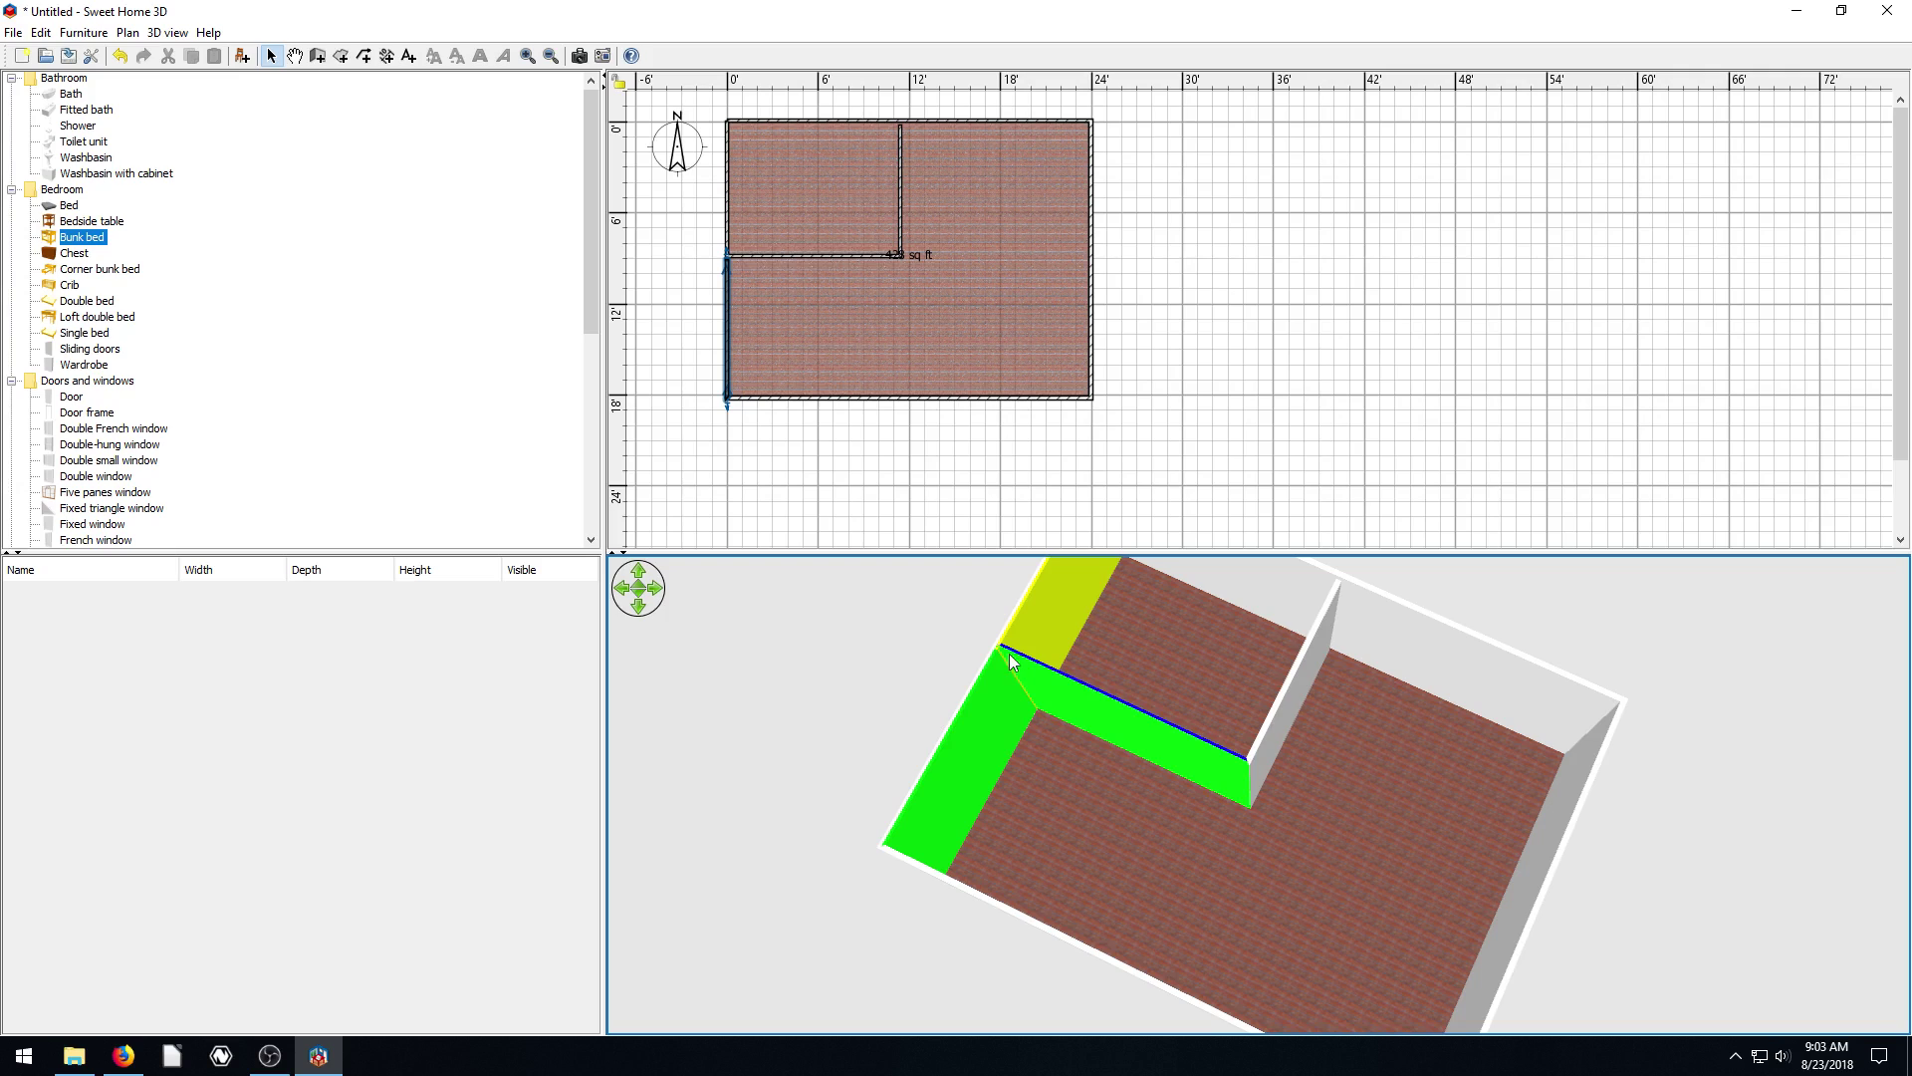
click(127, 32)
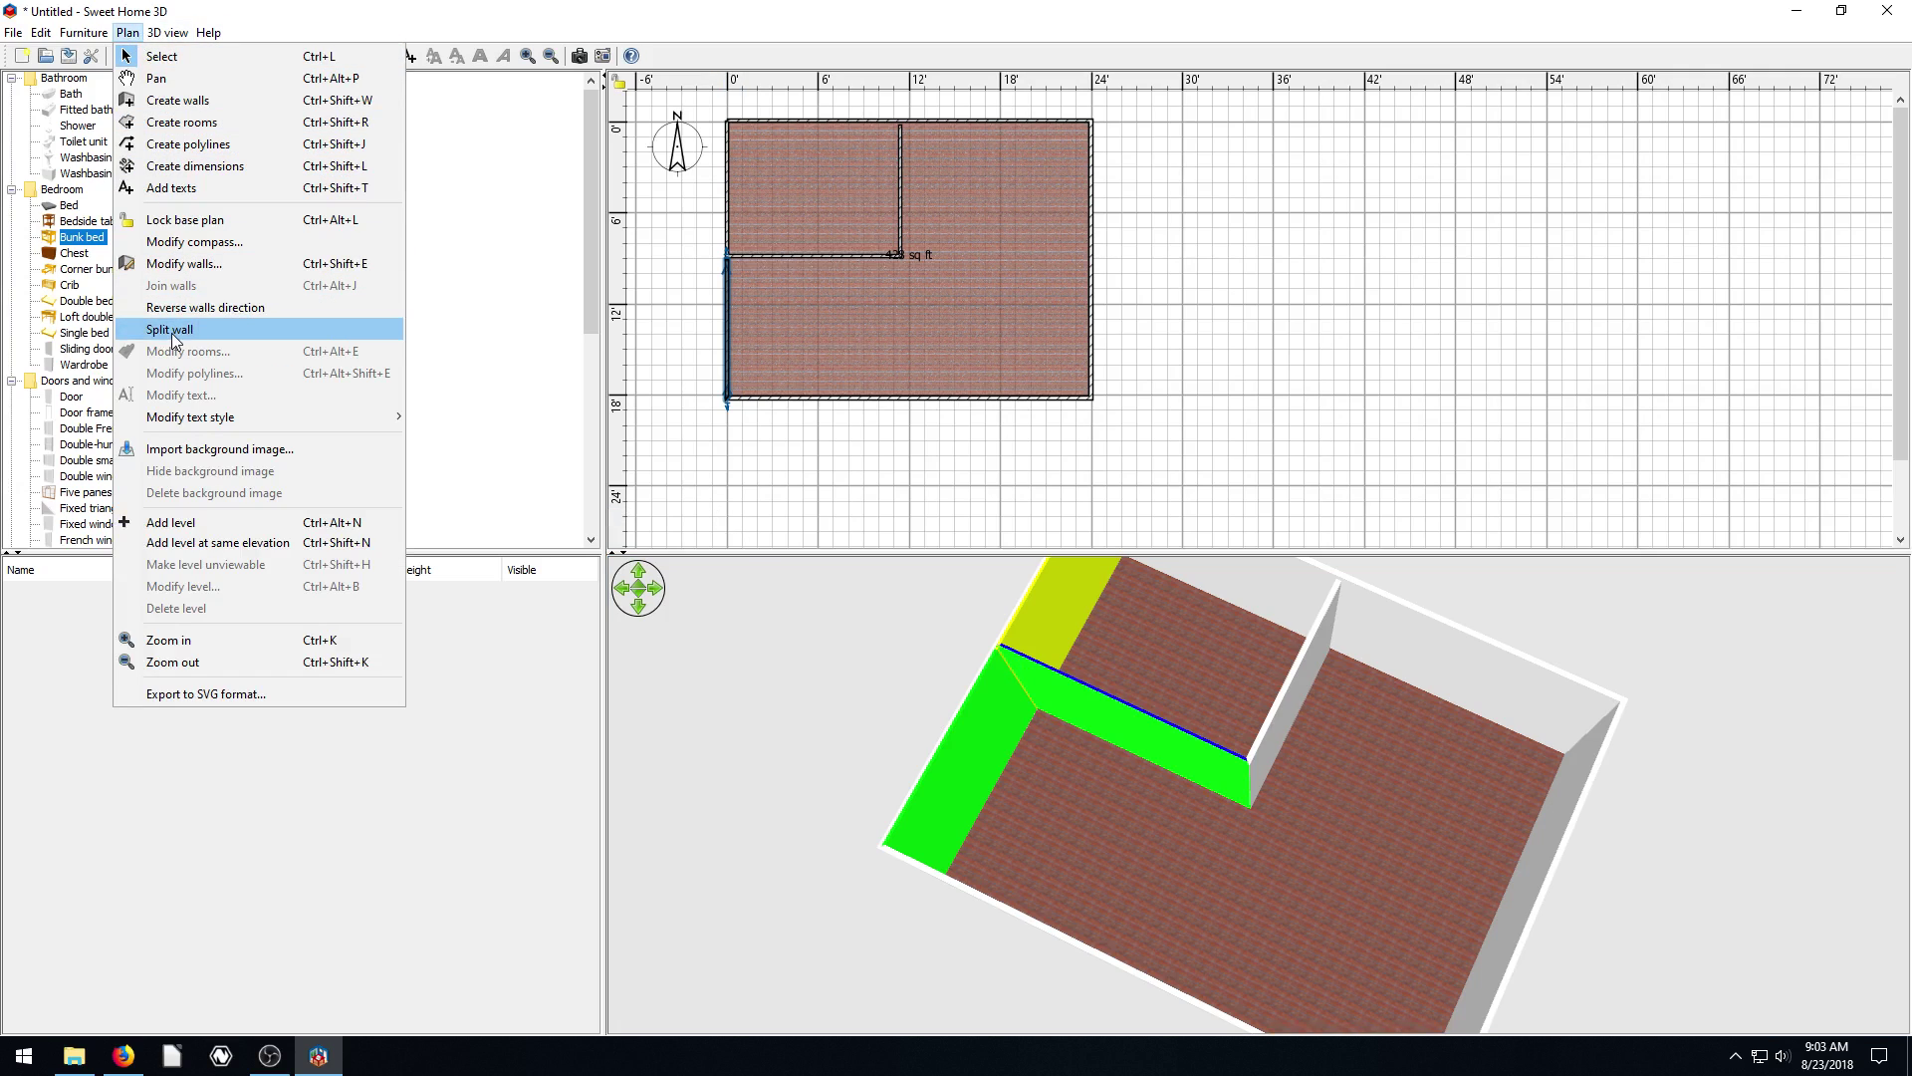
click(129, 31)
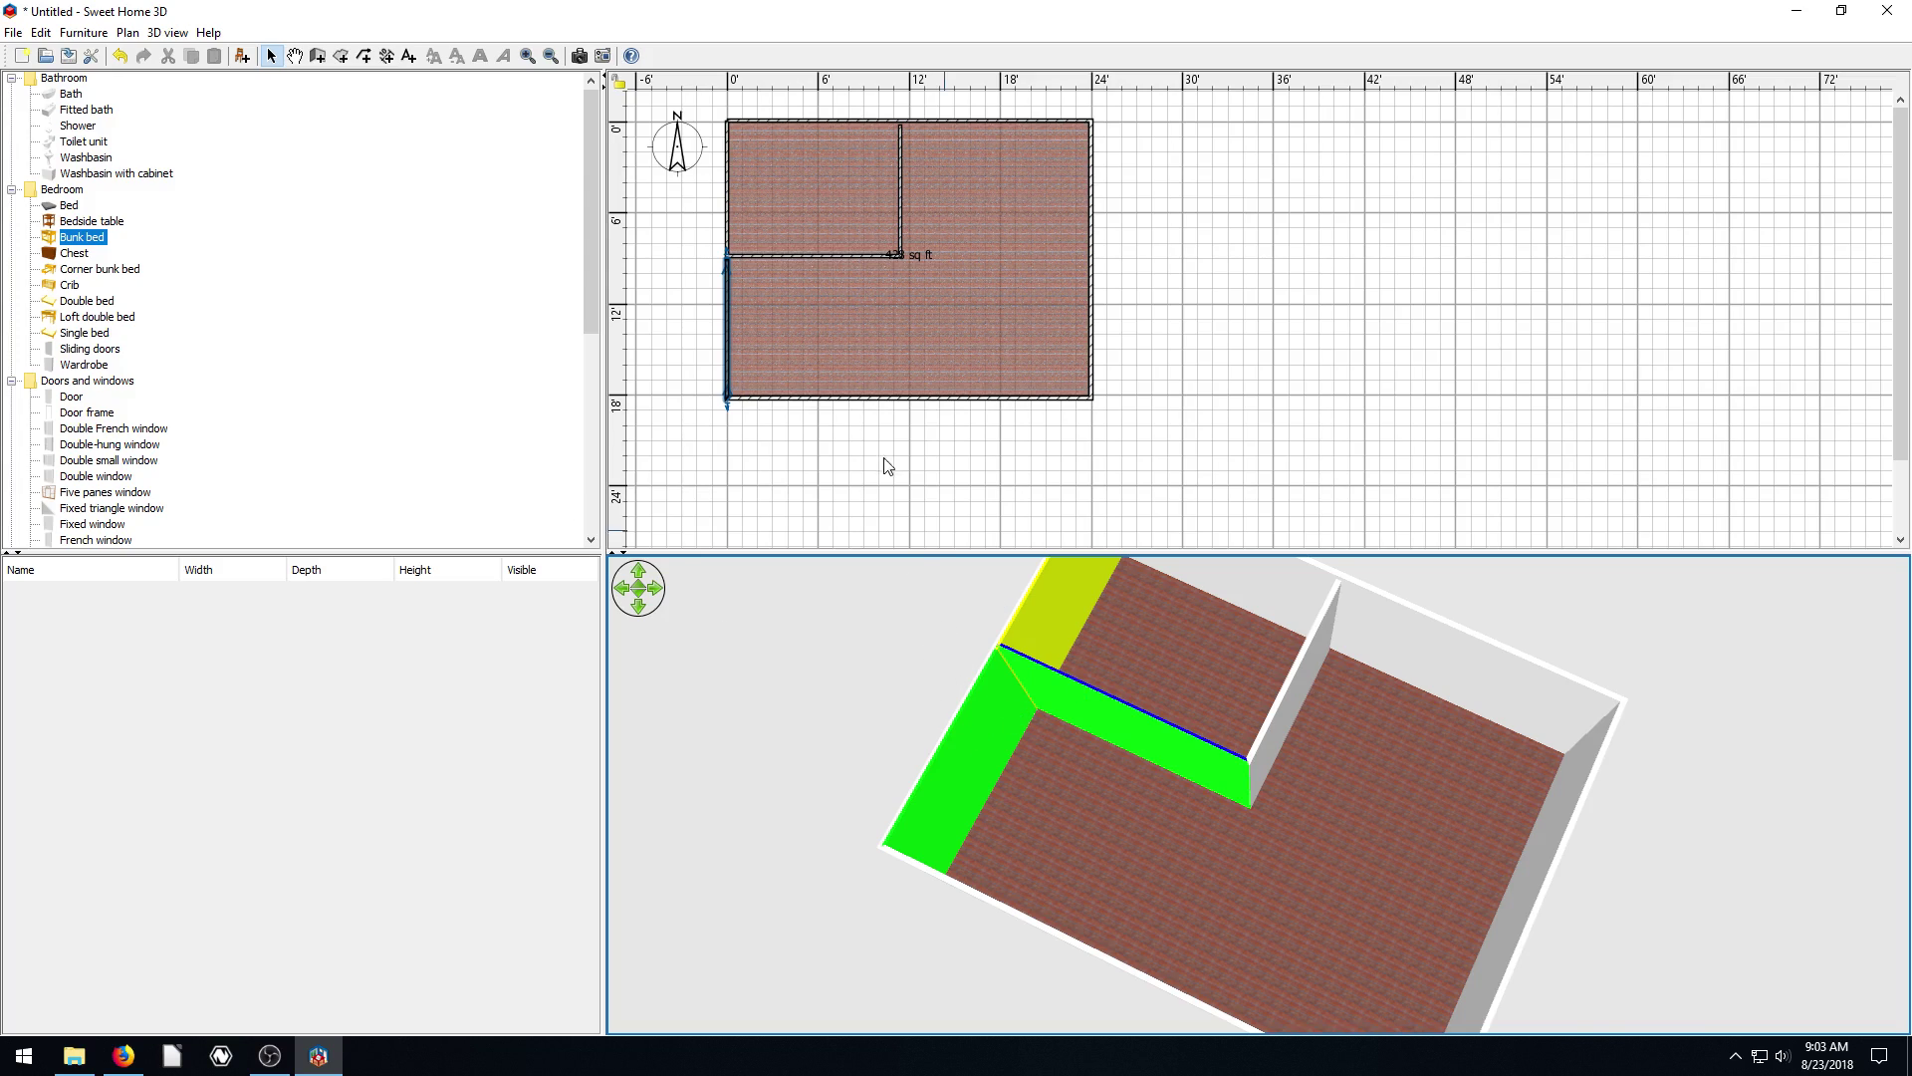
double_click(913, 301)
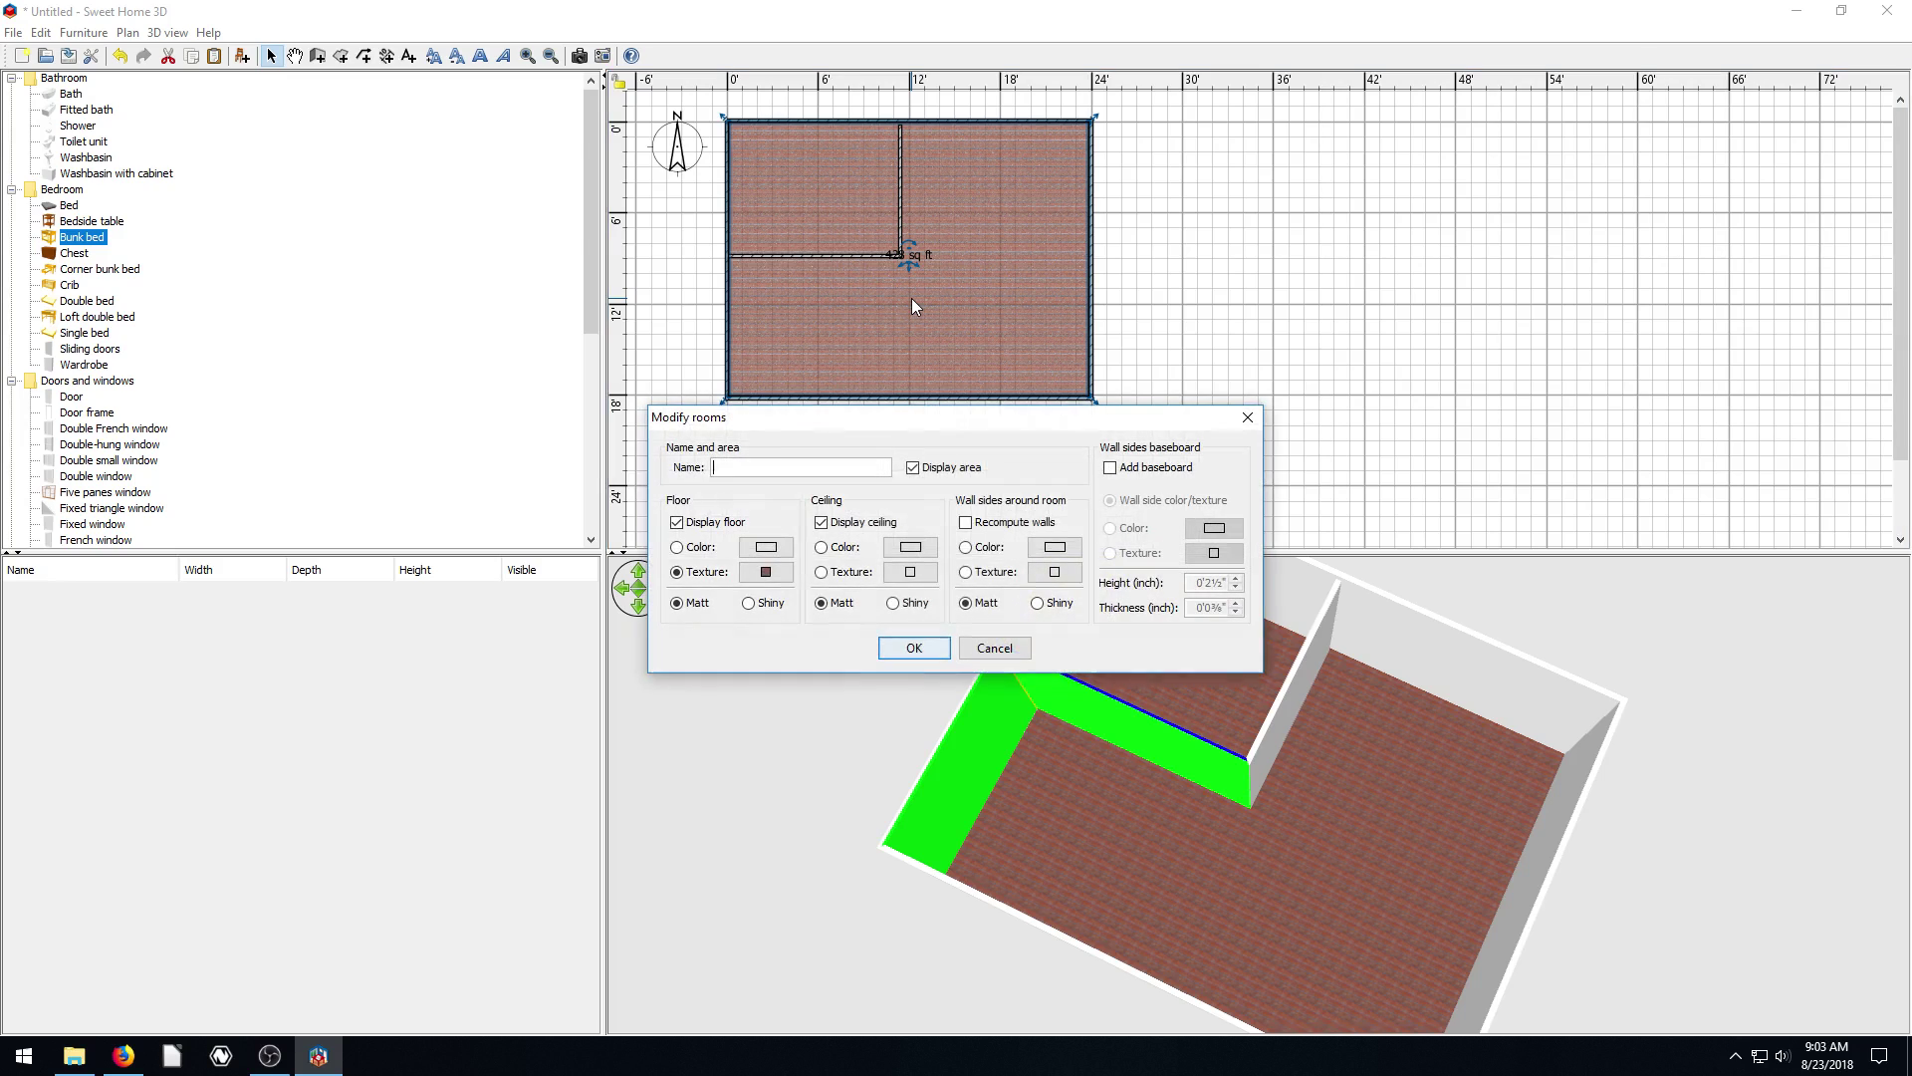
click(991, 648)
click(128, 32)
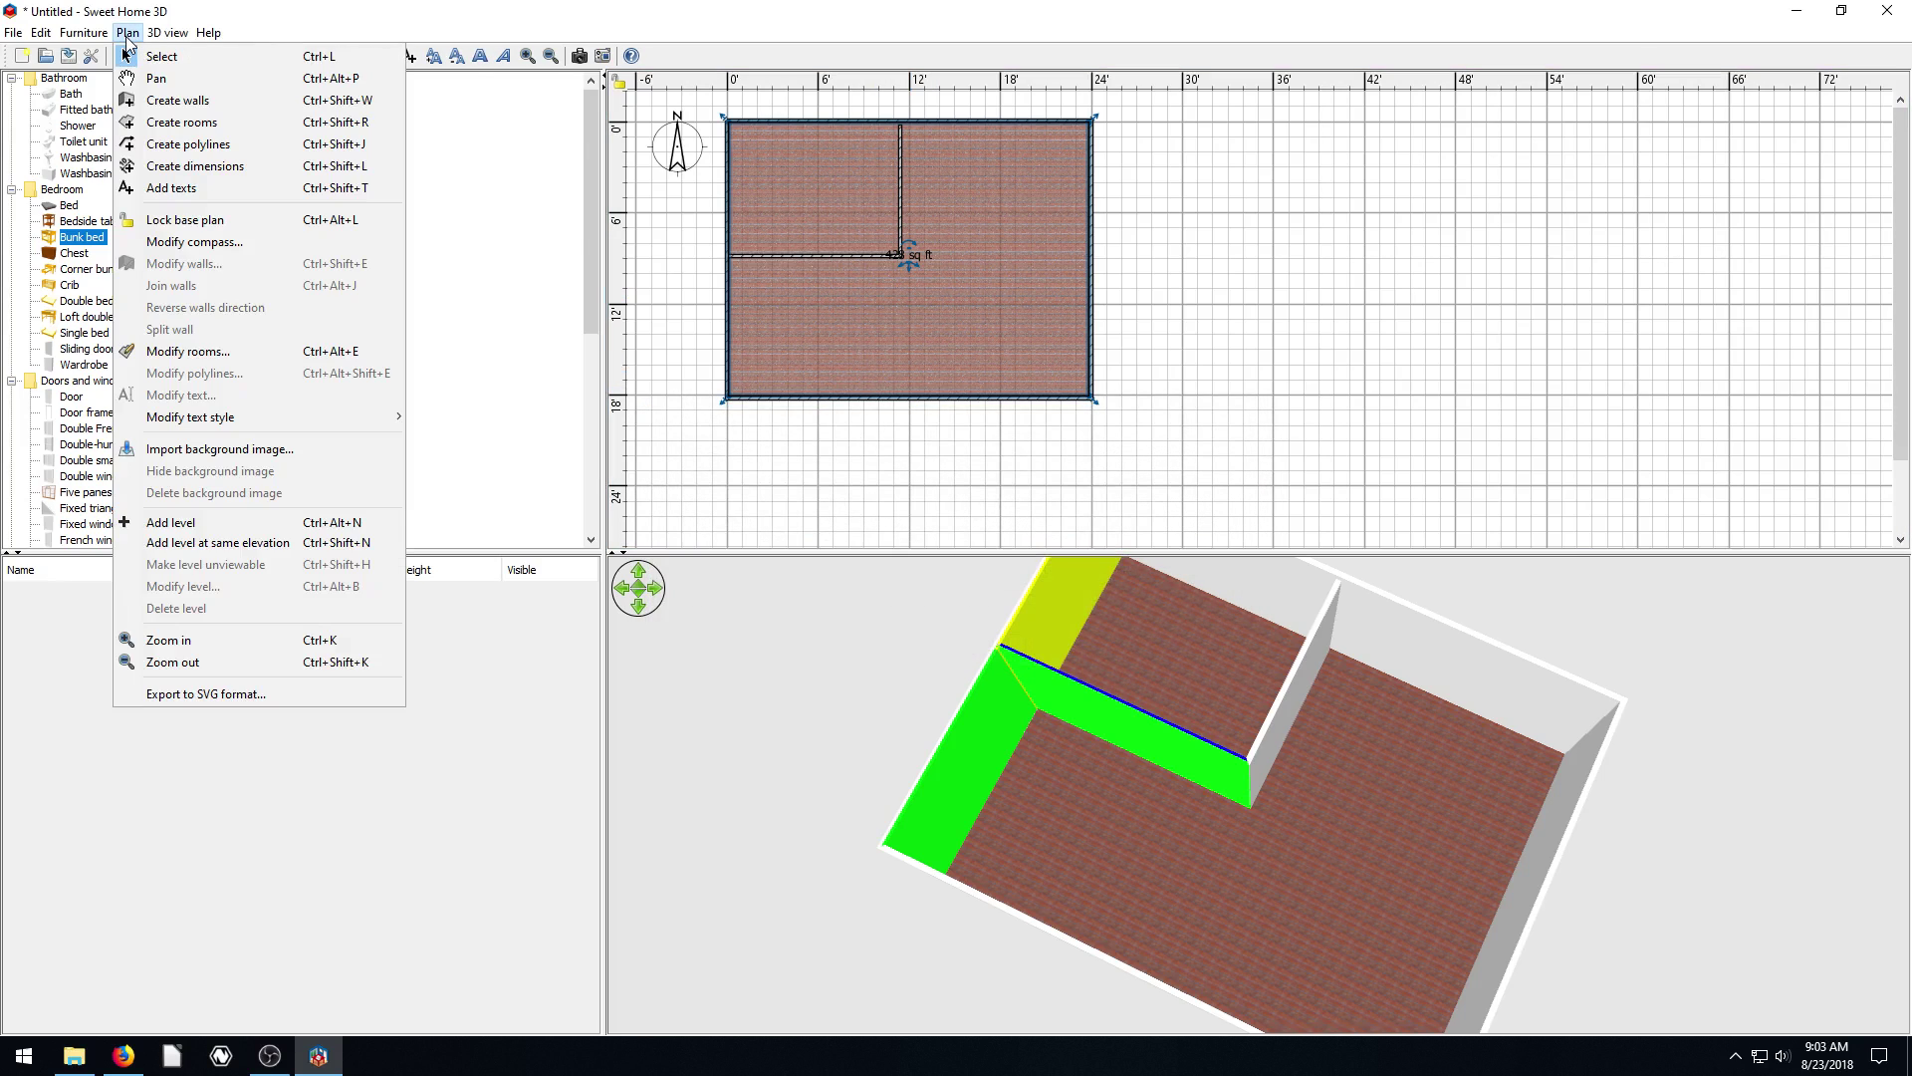
mouse_move(202, 421)
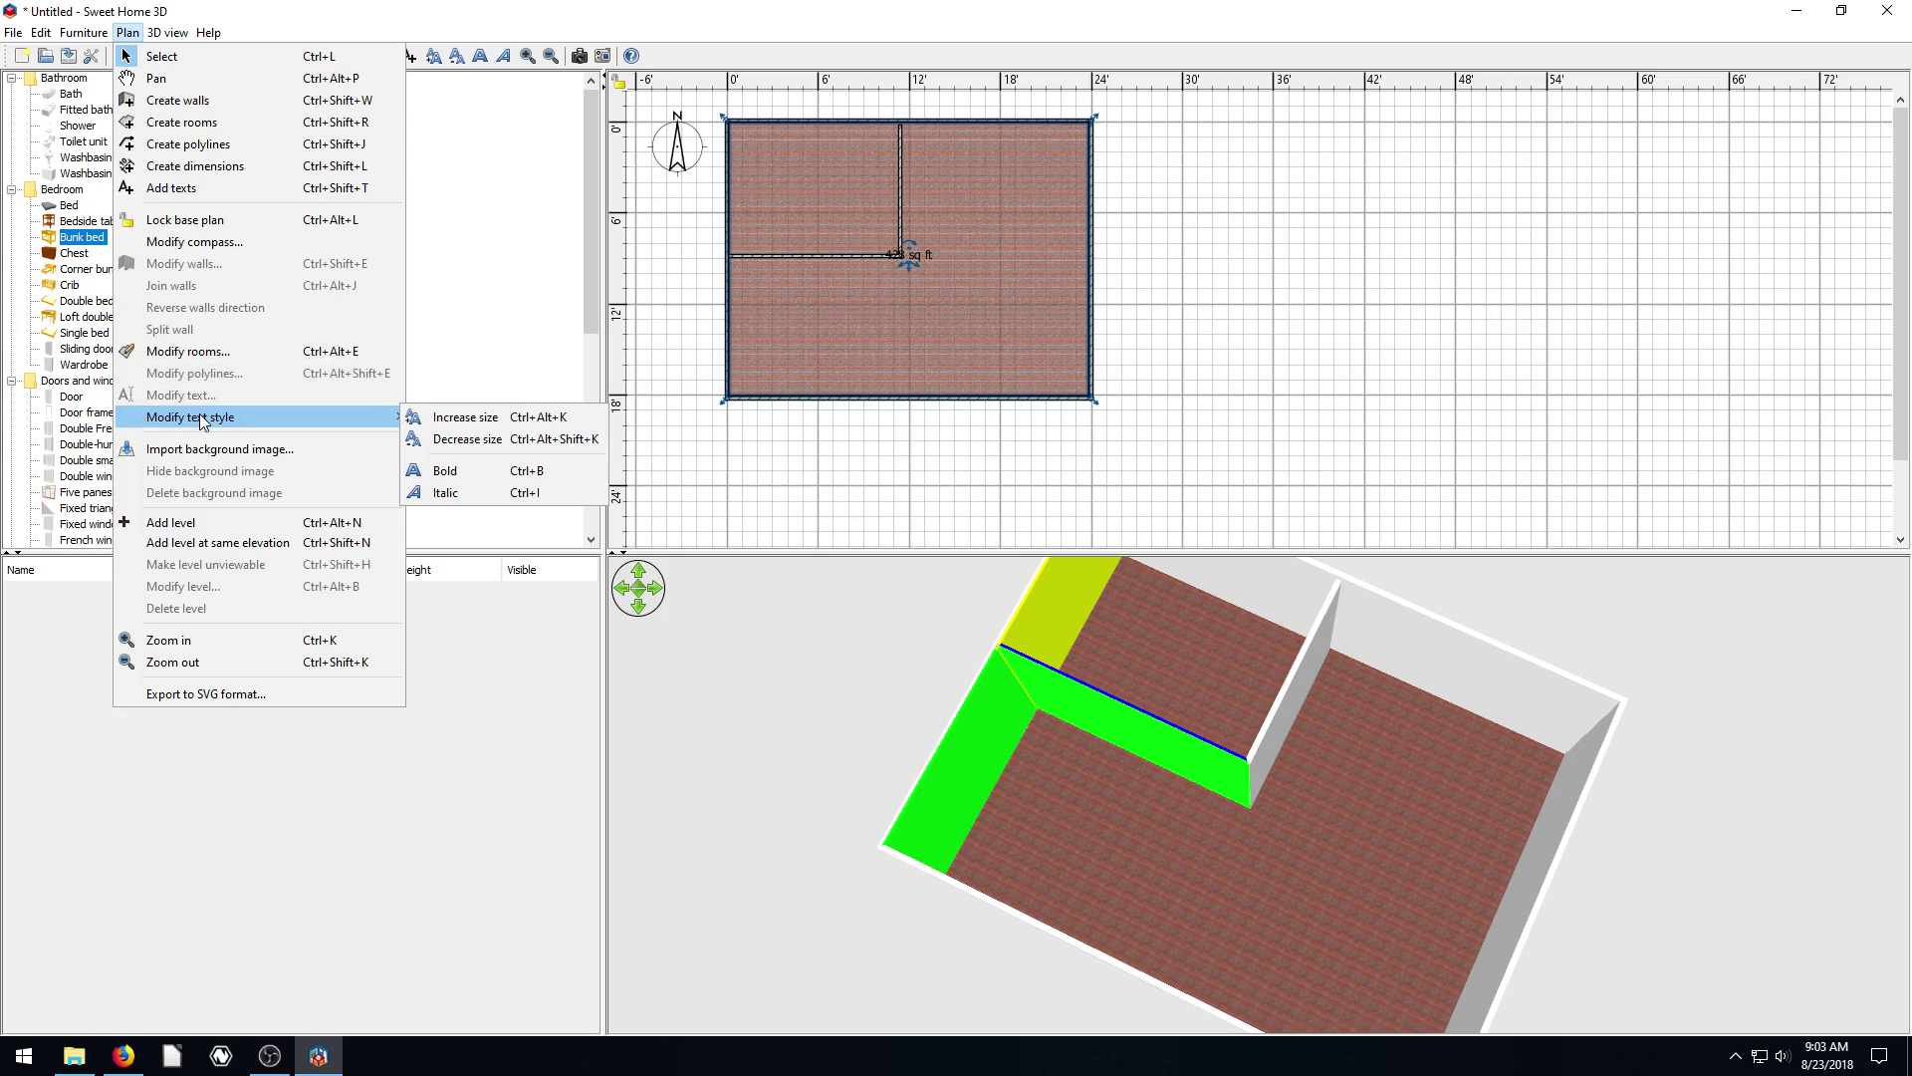
click(181, 352)
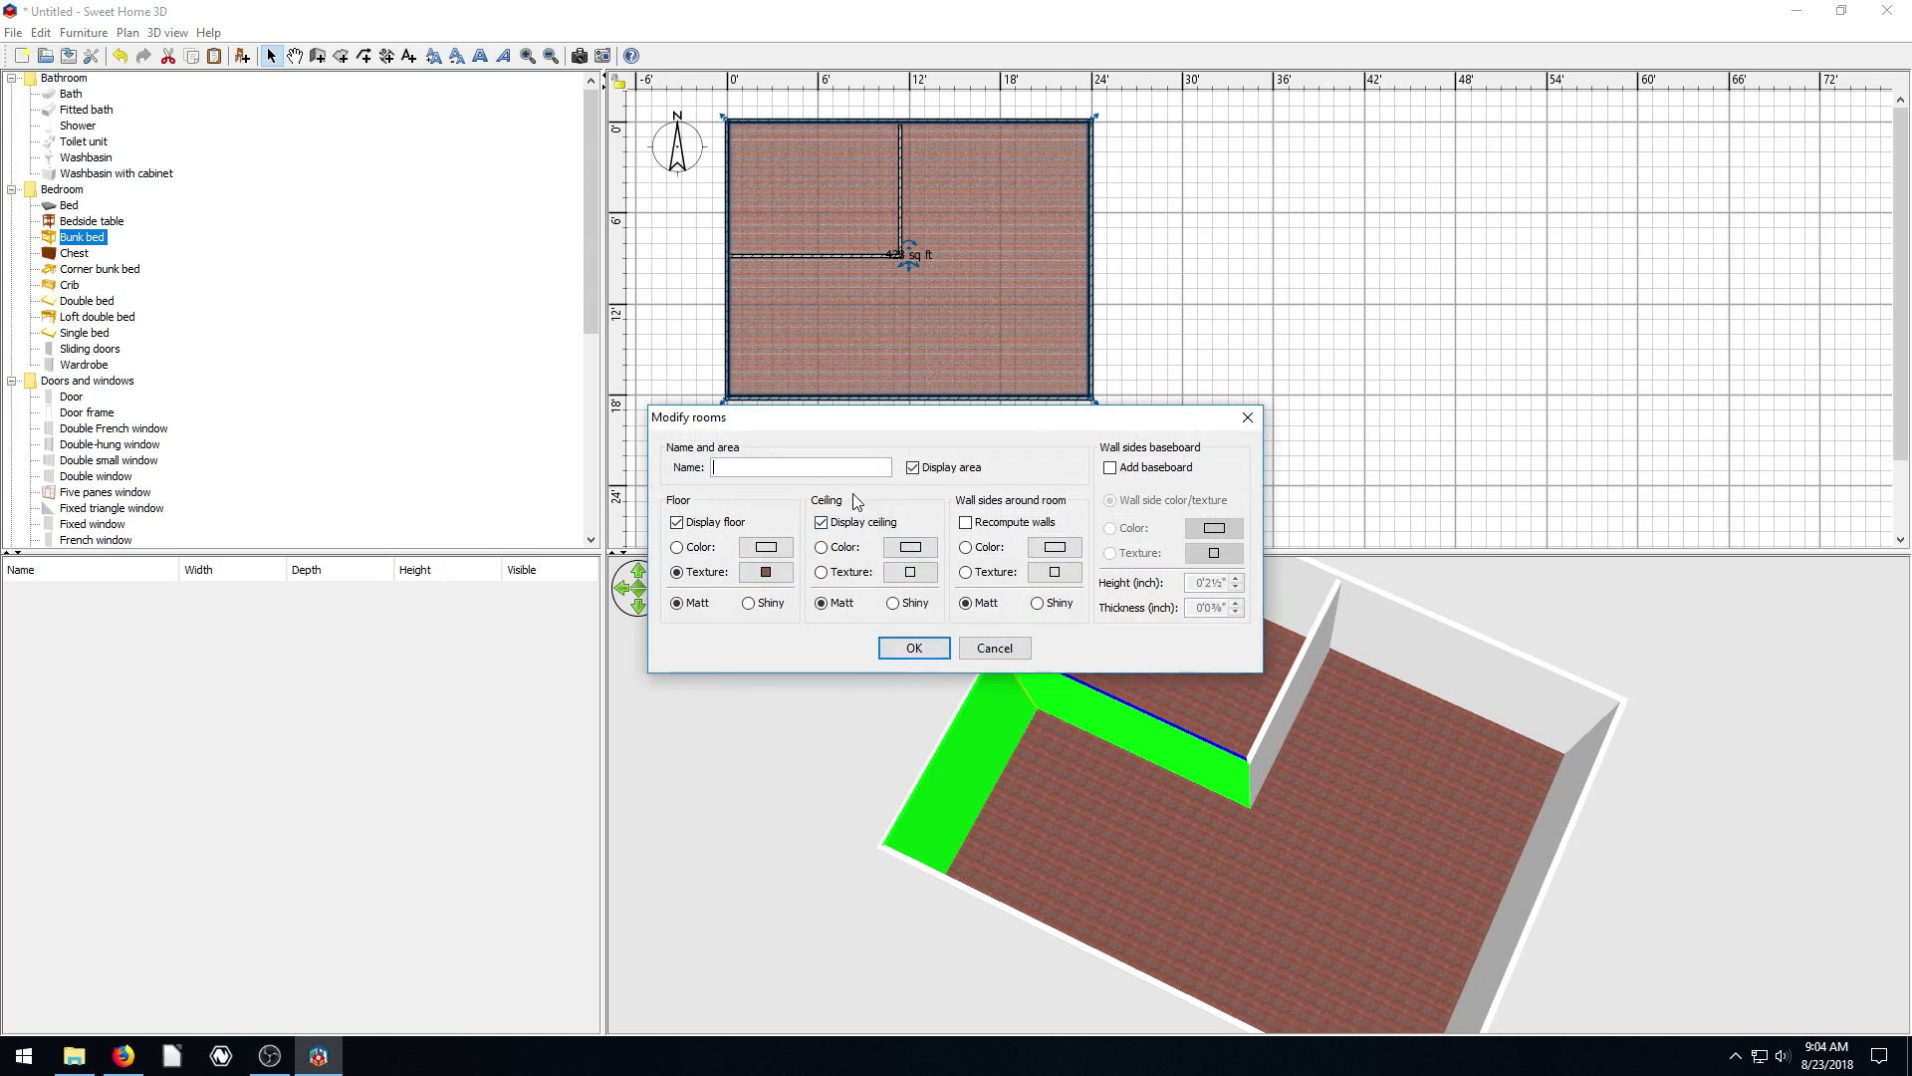
drag(816, 421, 1346, 243)
click(1526, 467)
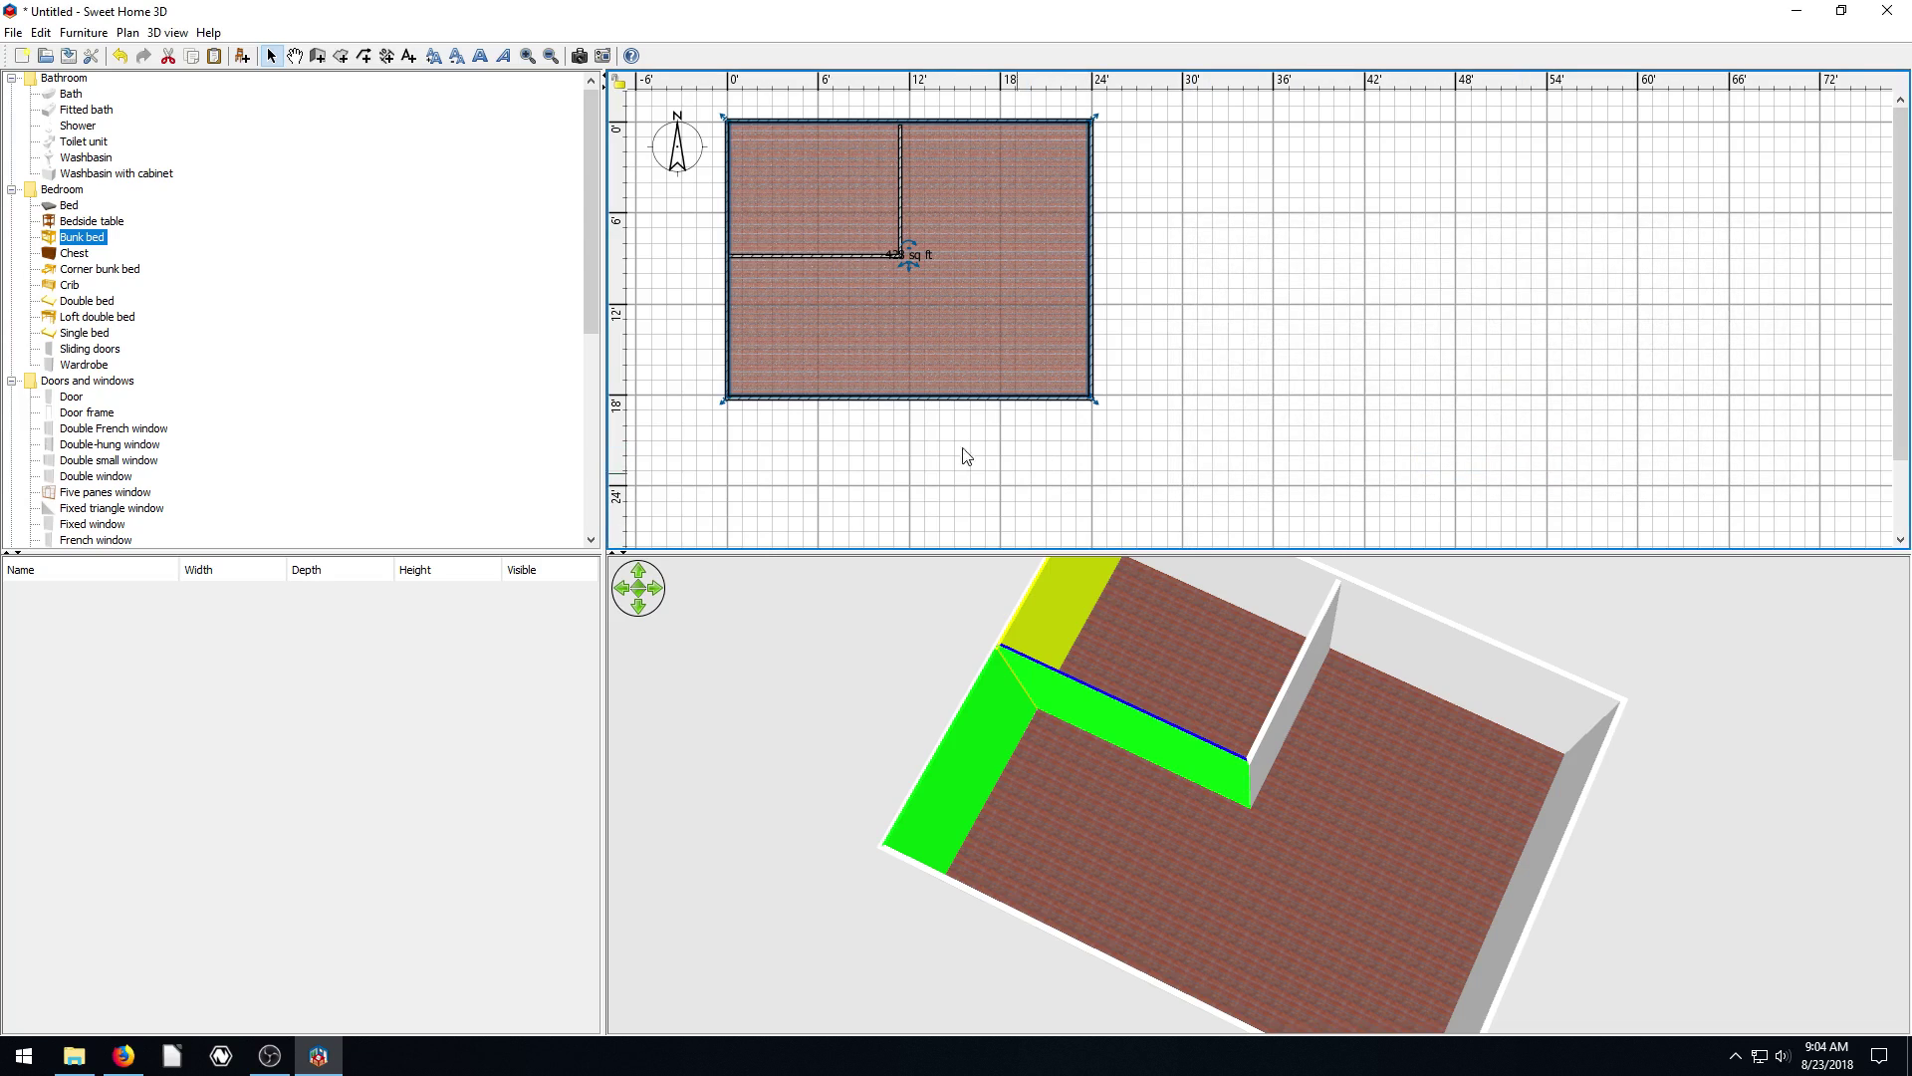
double_click(981, 314)
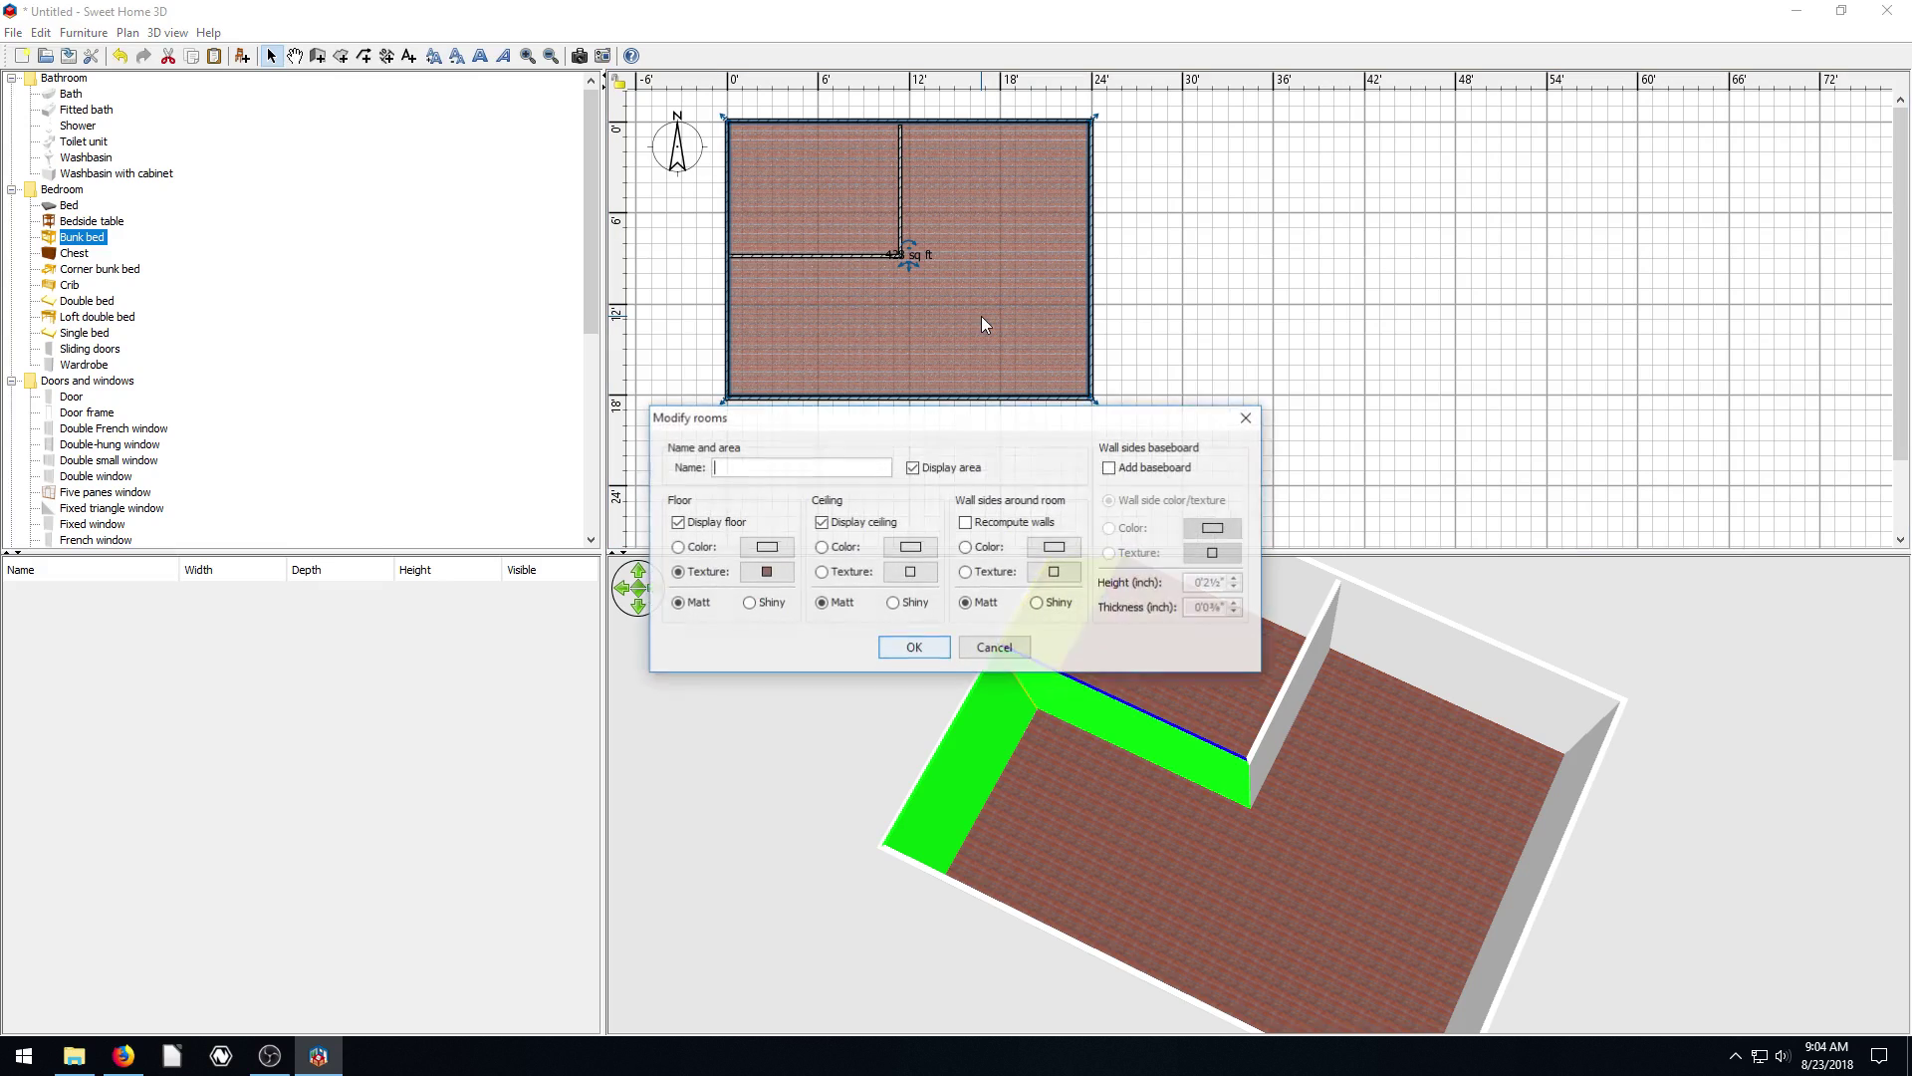
click(994, 644)
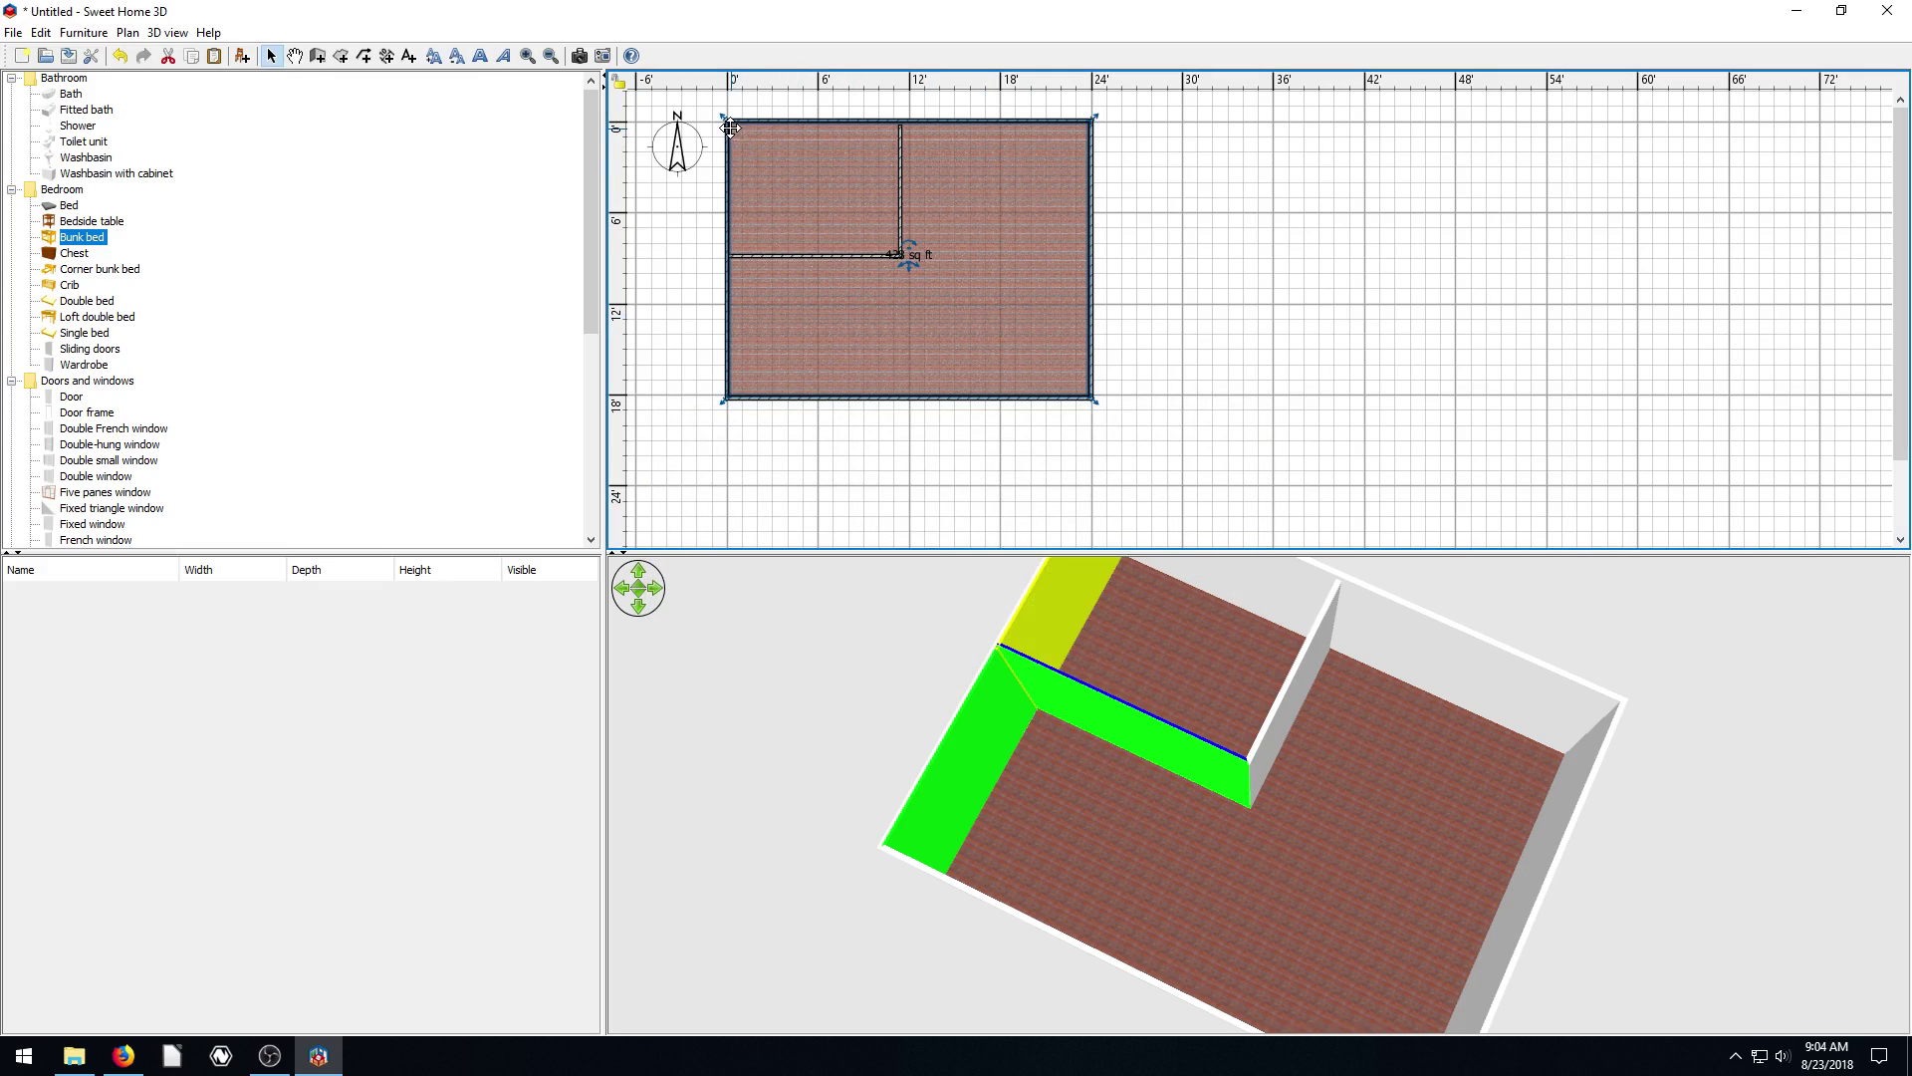
Drag the brick floor's top-left corner right to the inner top wall
drag(729, 124, 956, 165)
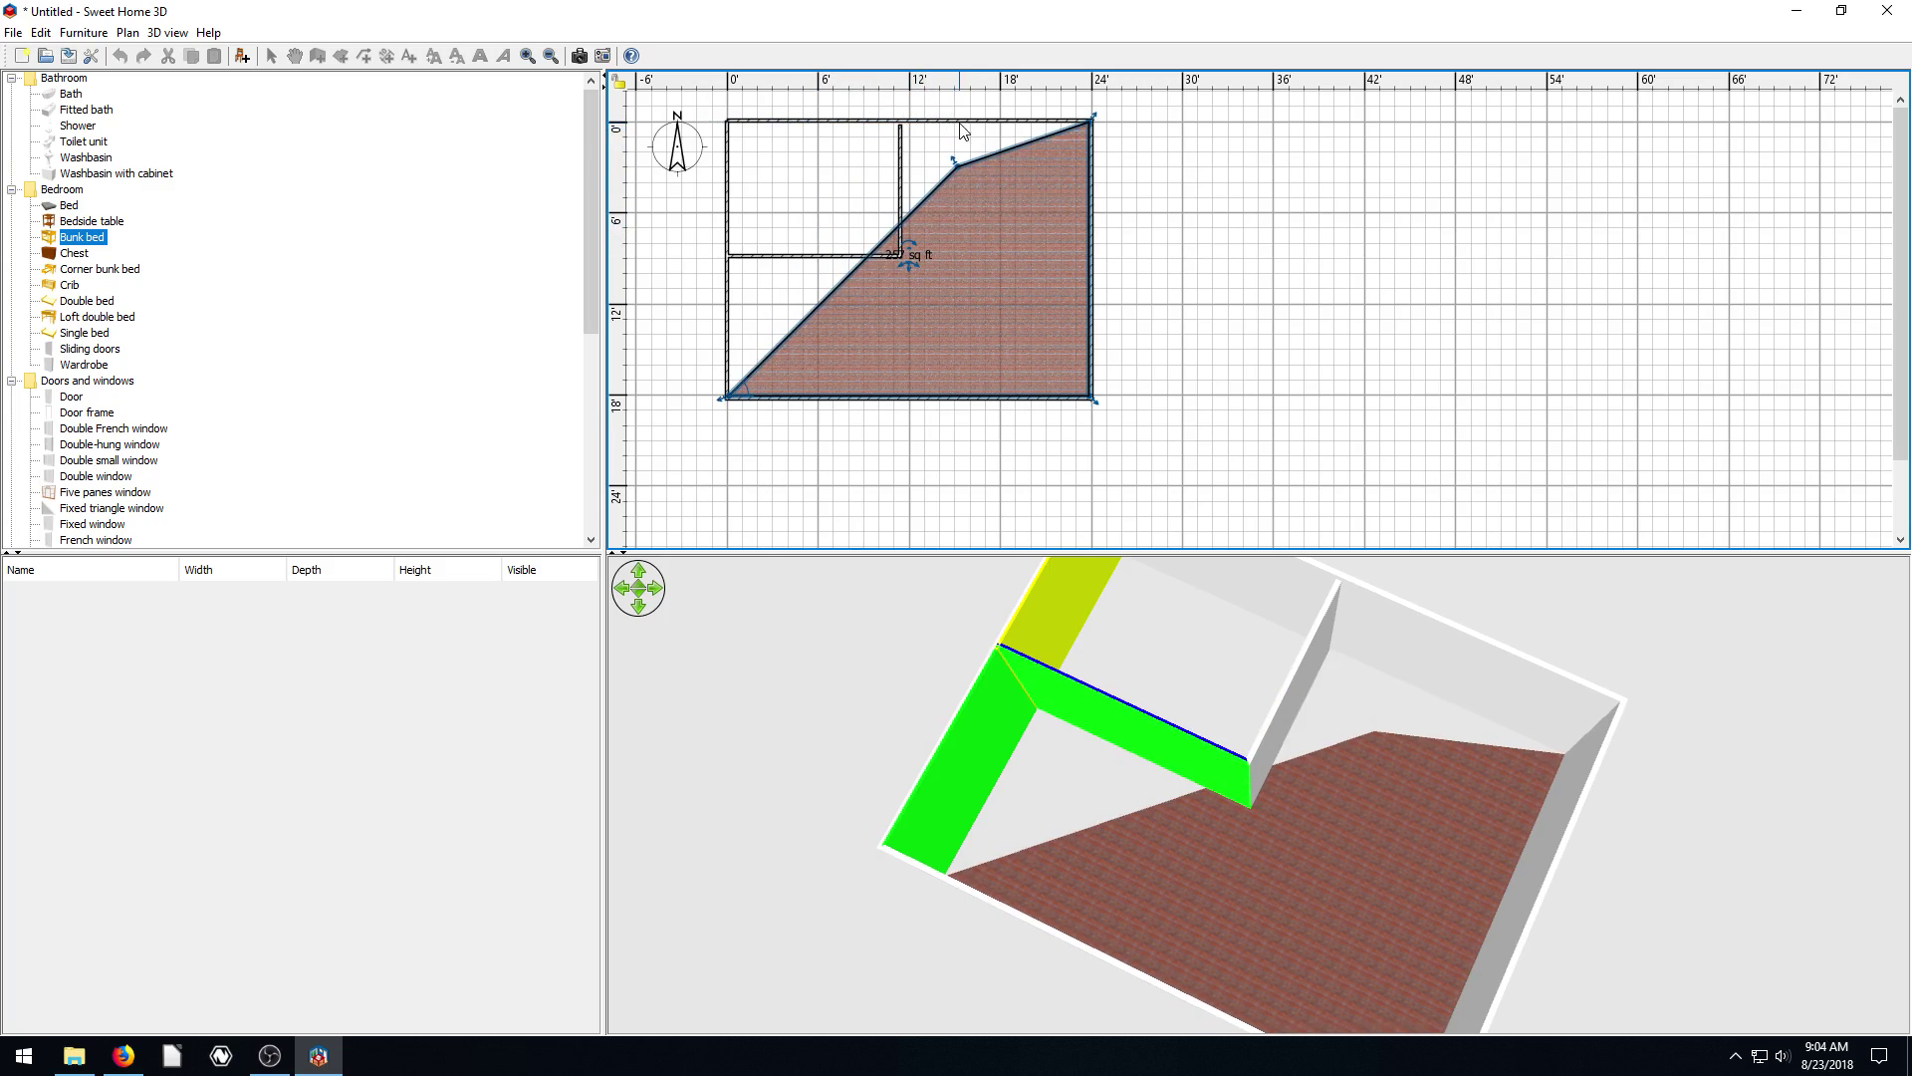
double_click(833, 295)
click(984, 649)
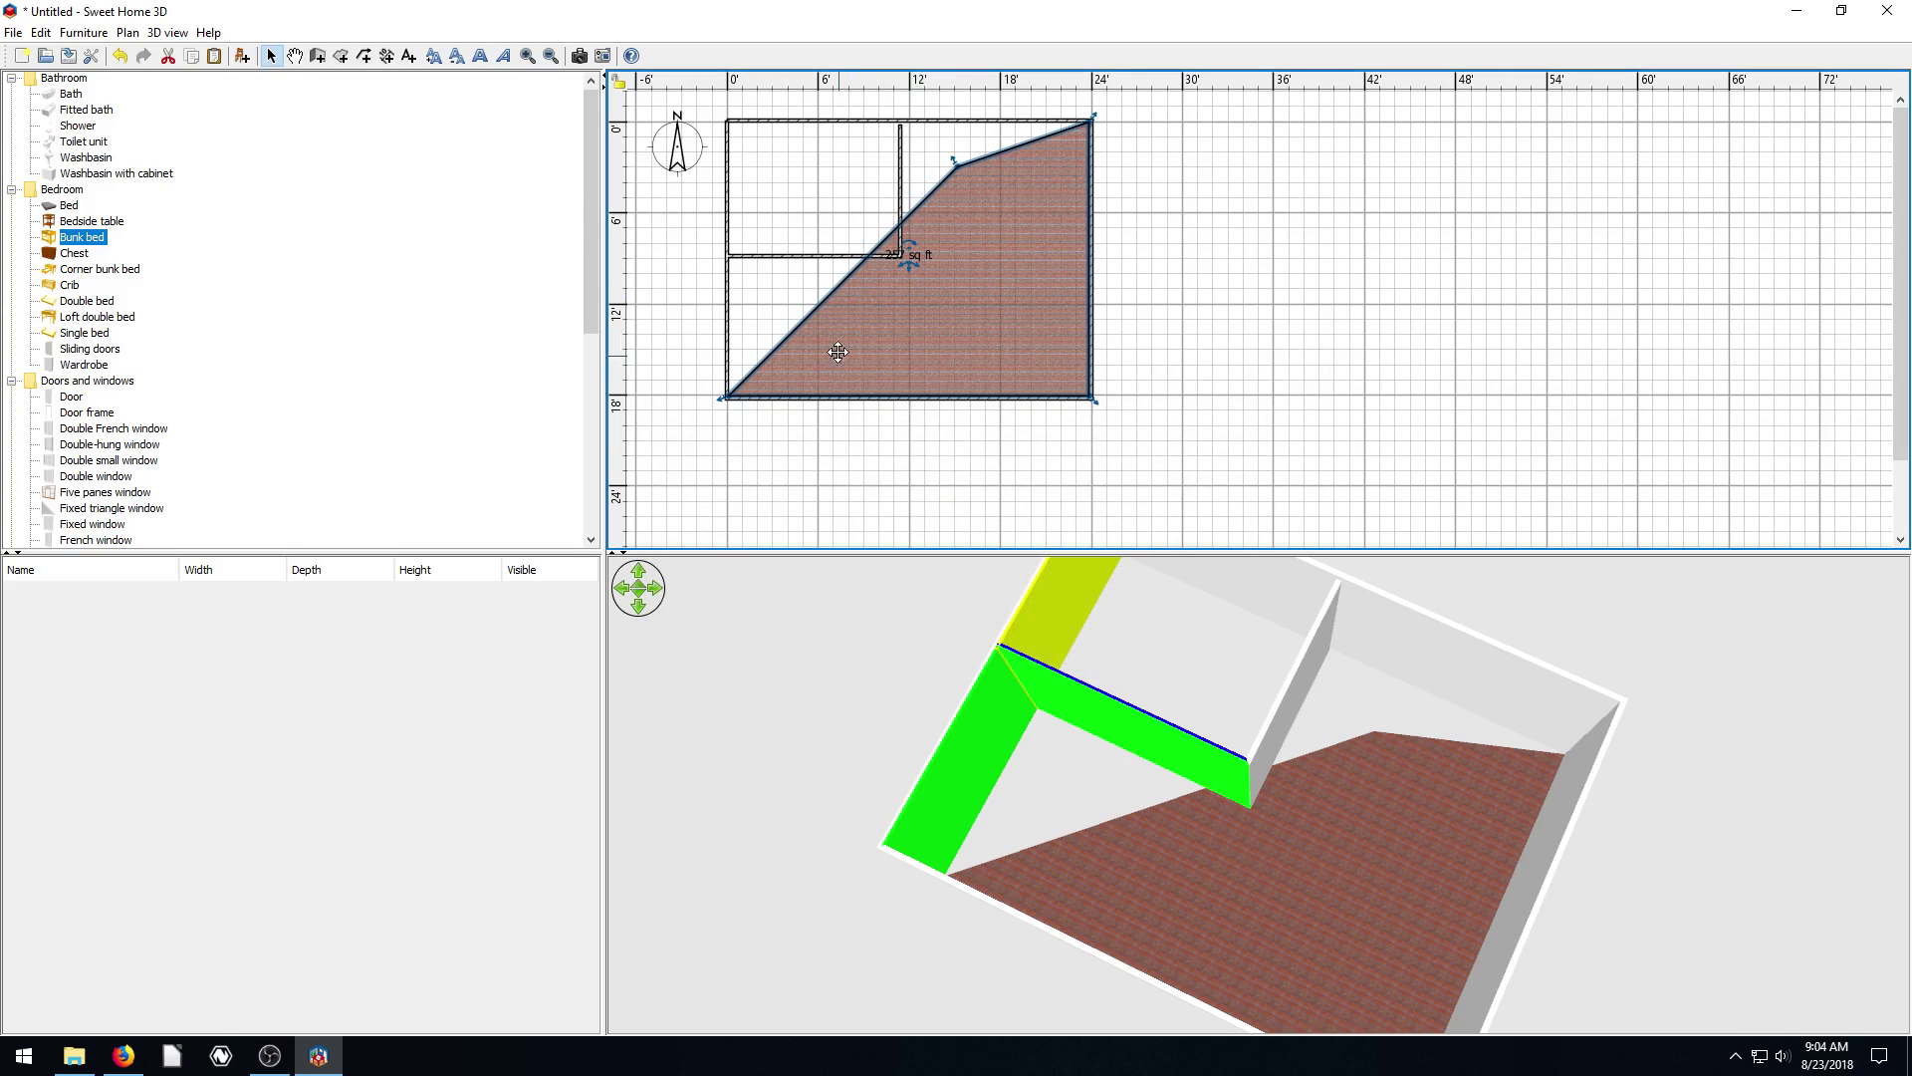
double_click(810, 313)
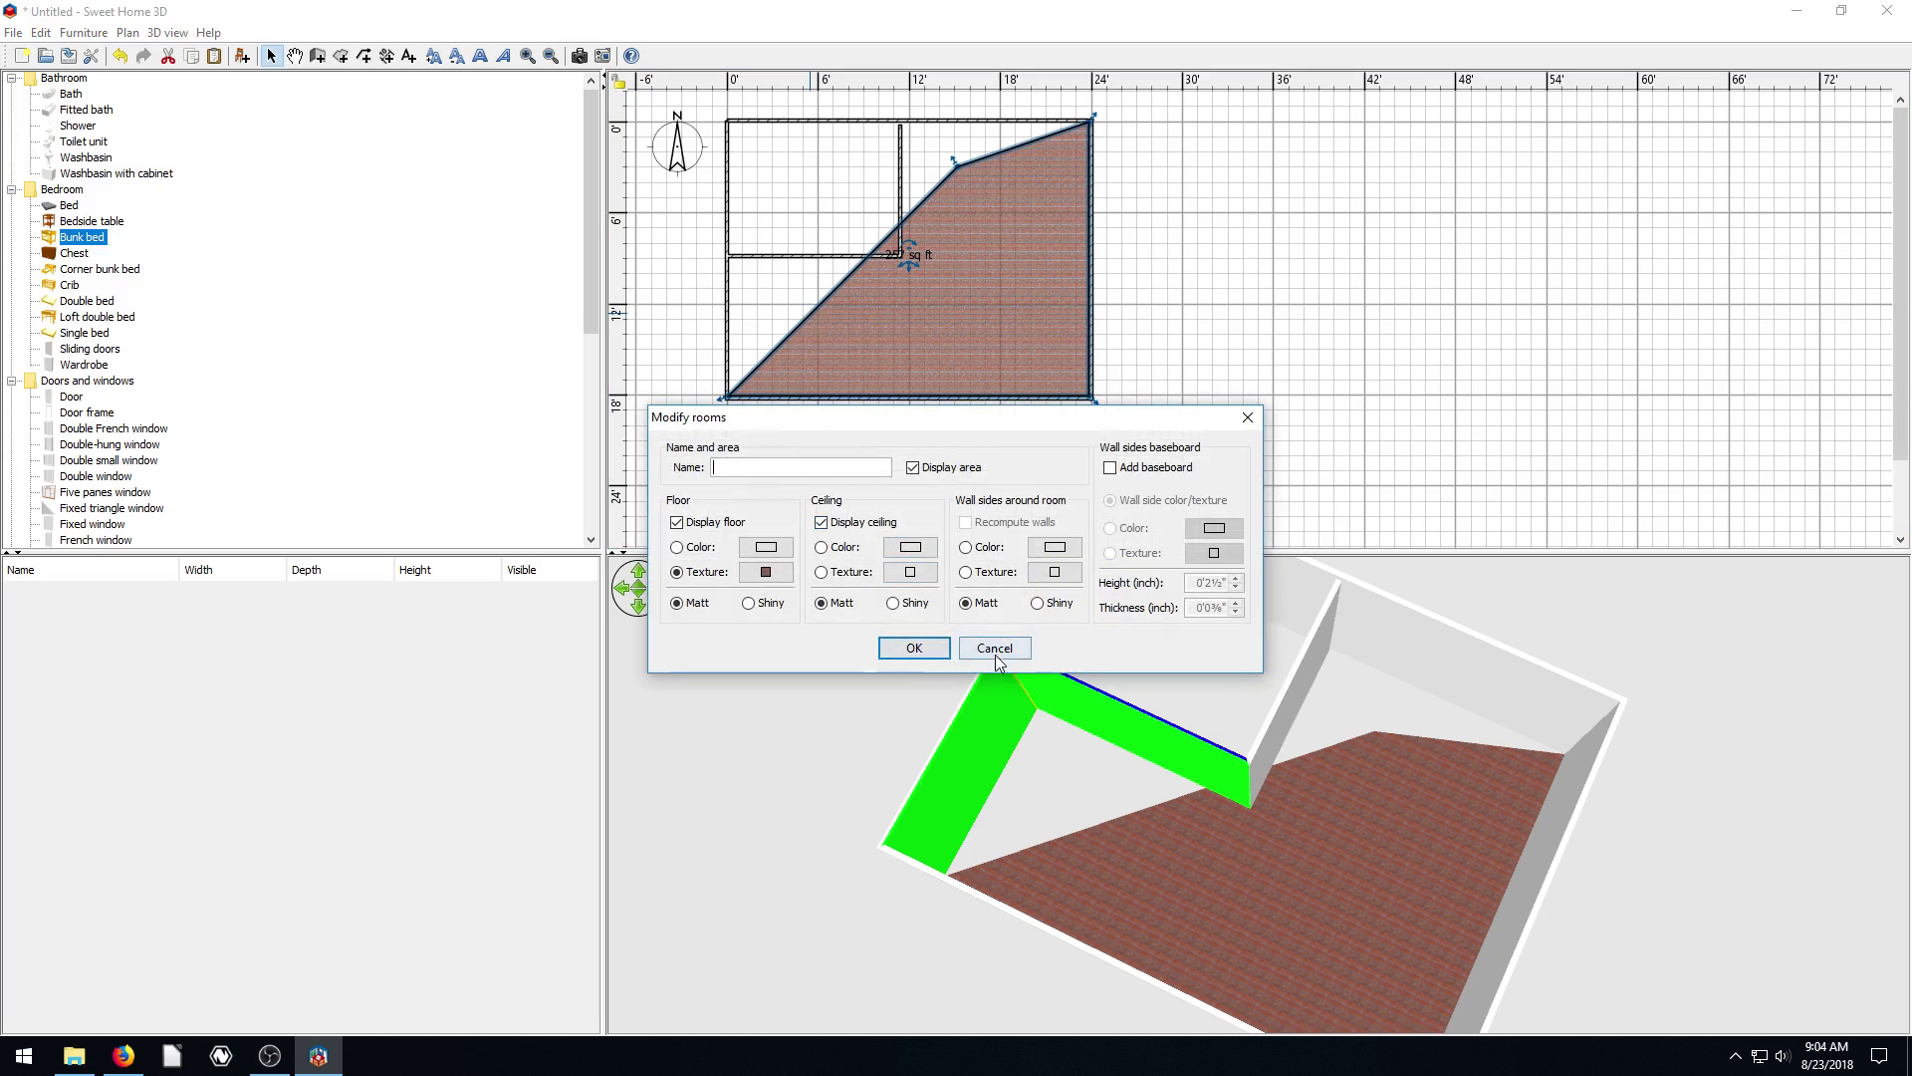
click(995, 648)
Add two points to the floor outline and bend it into an L around the top-left room
right_click(840, 321)
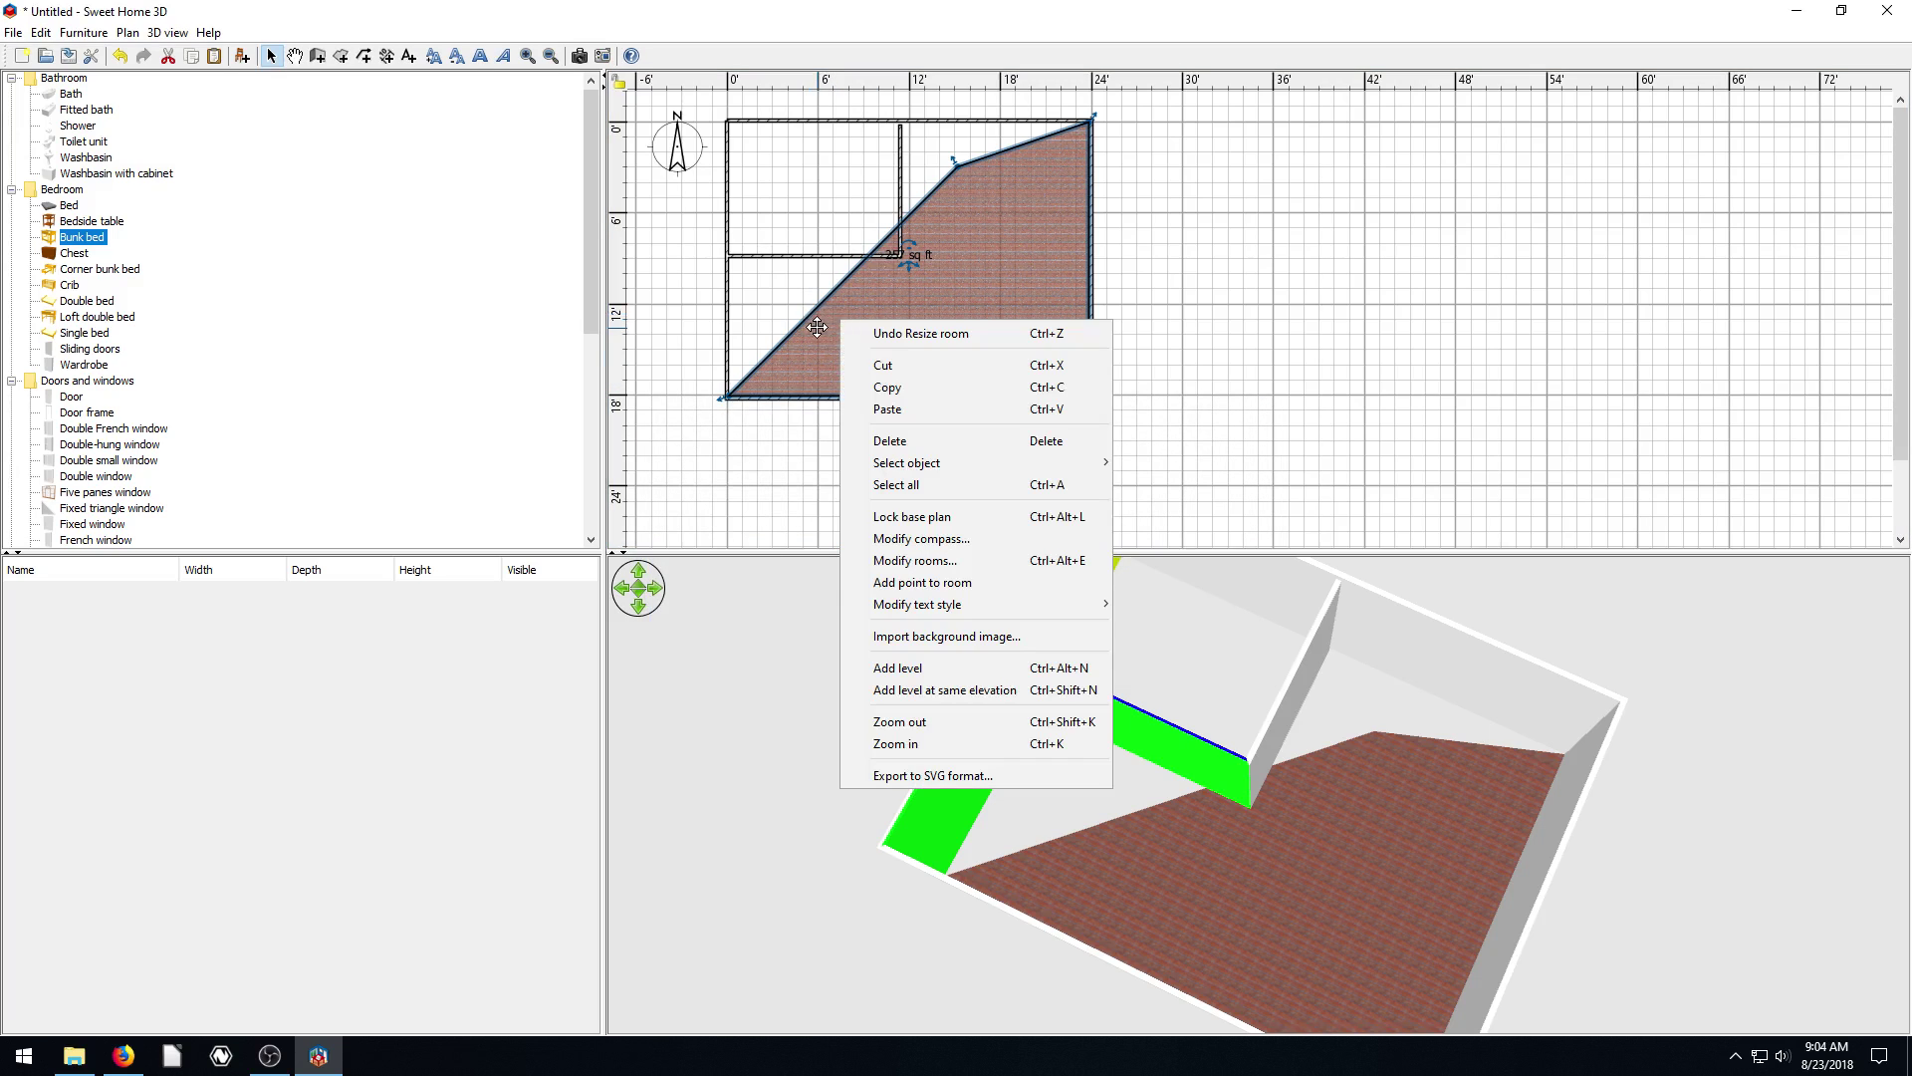
click(815, 313)
right_click(817, 306)
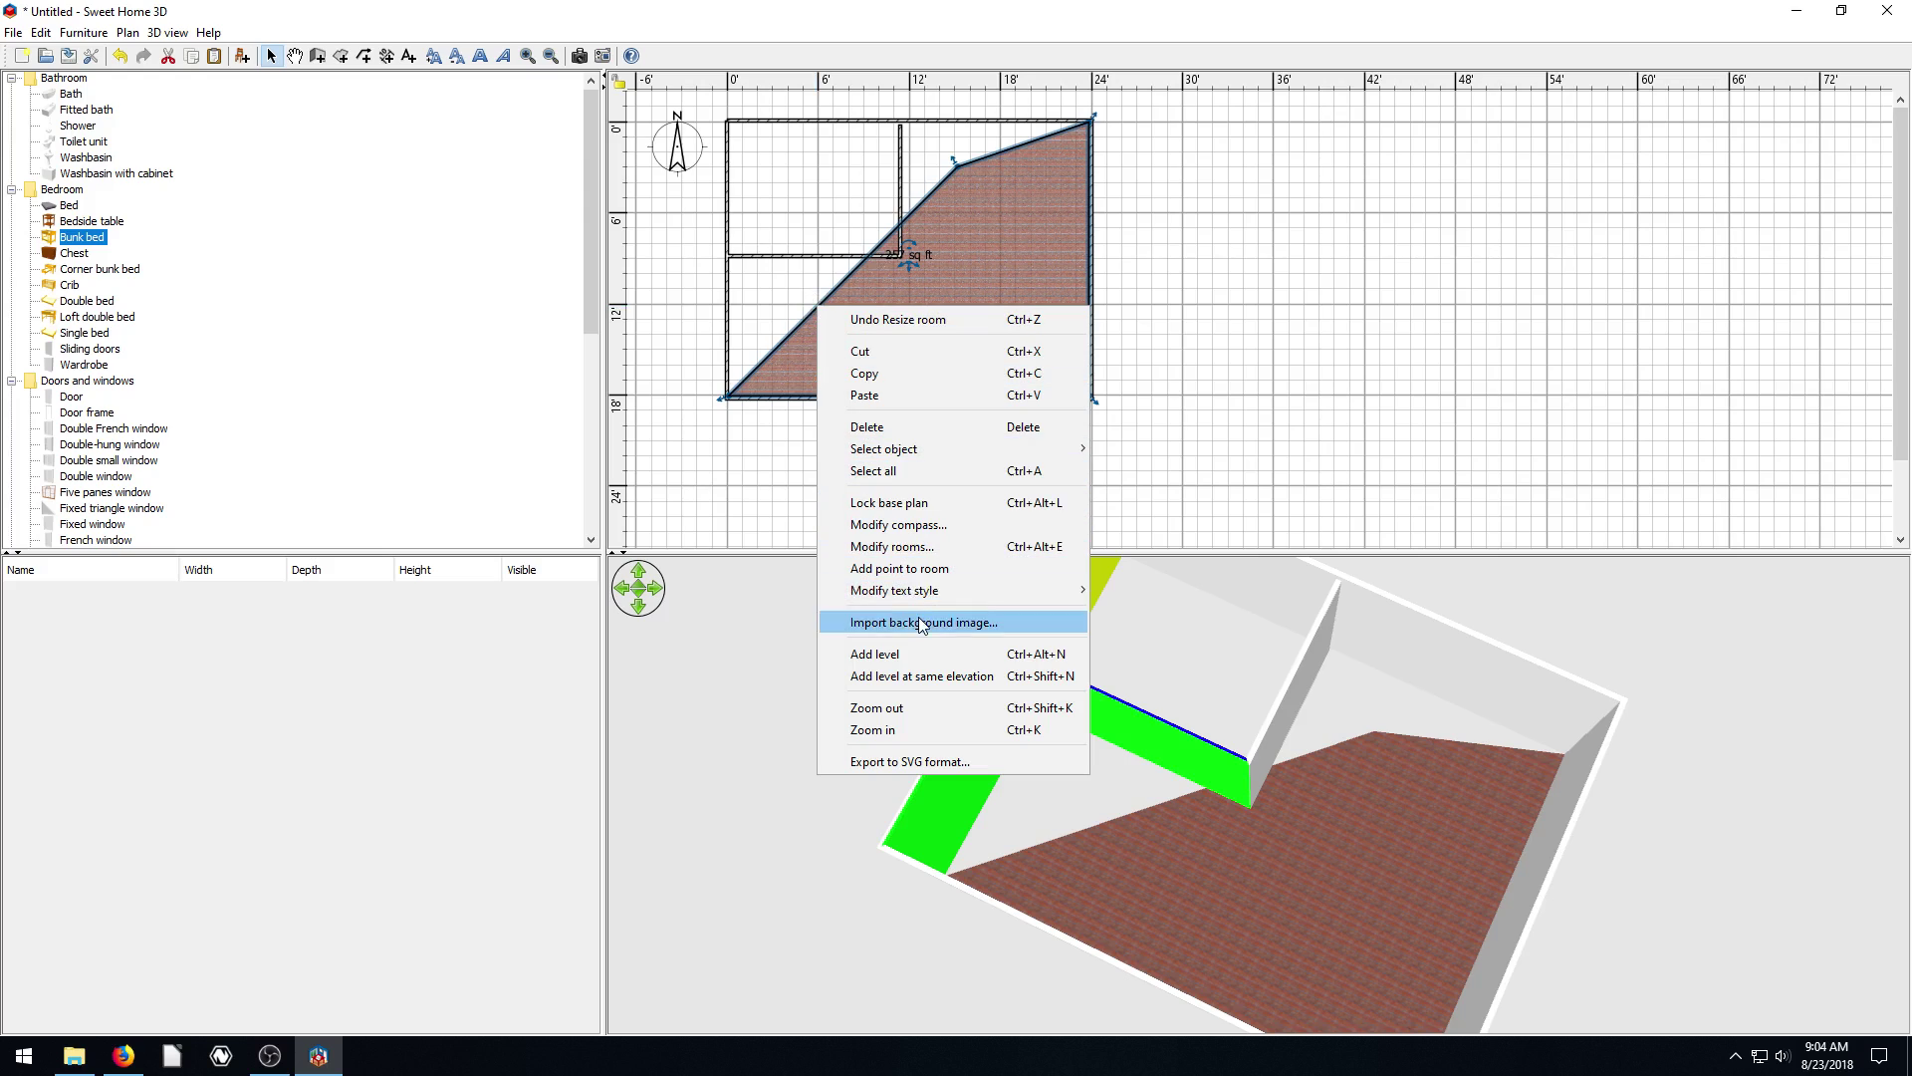
click(889, 568)
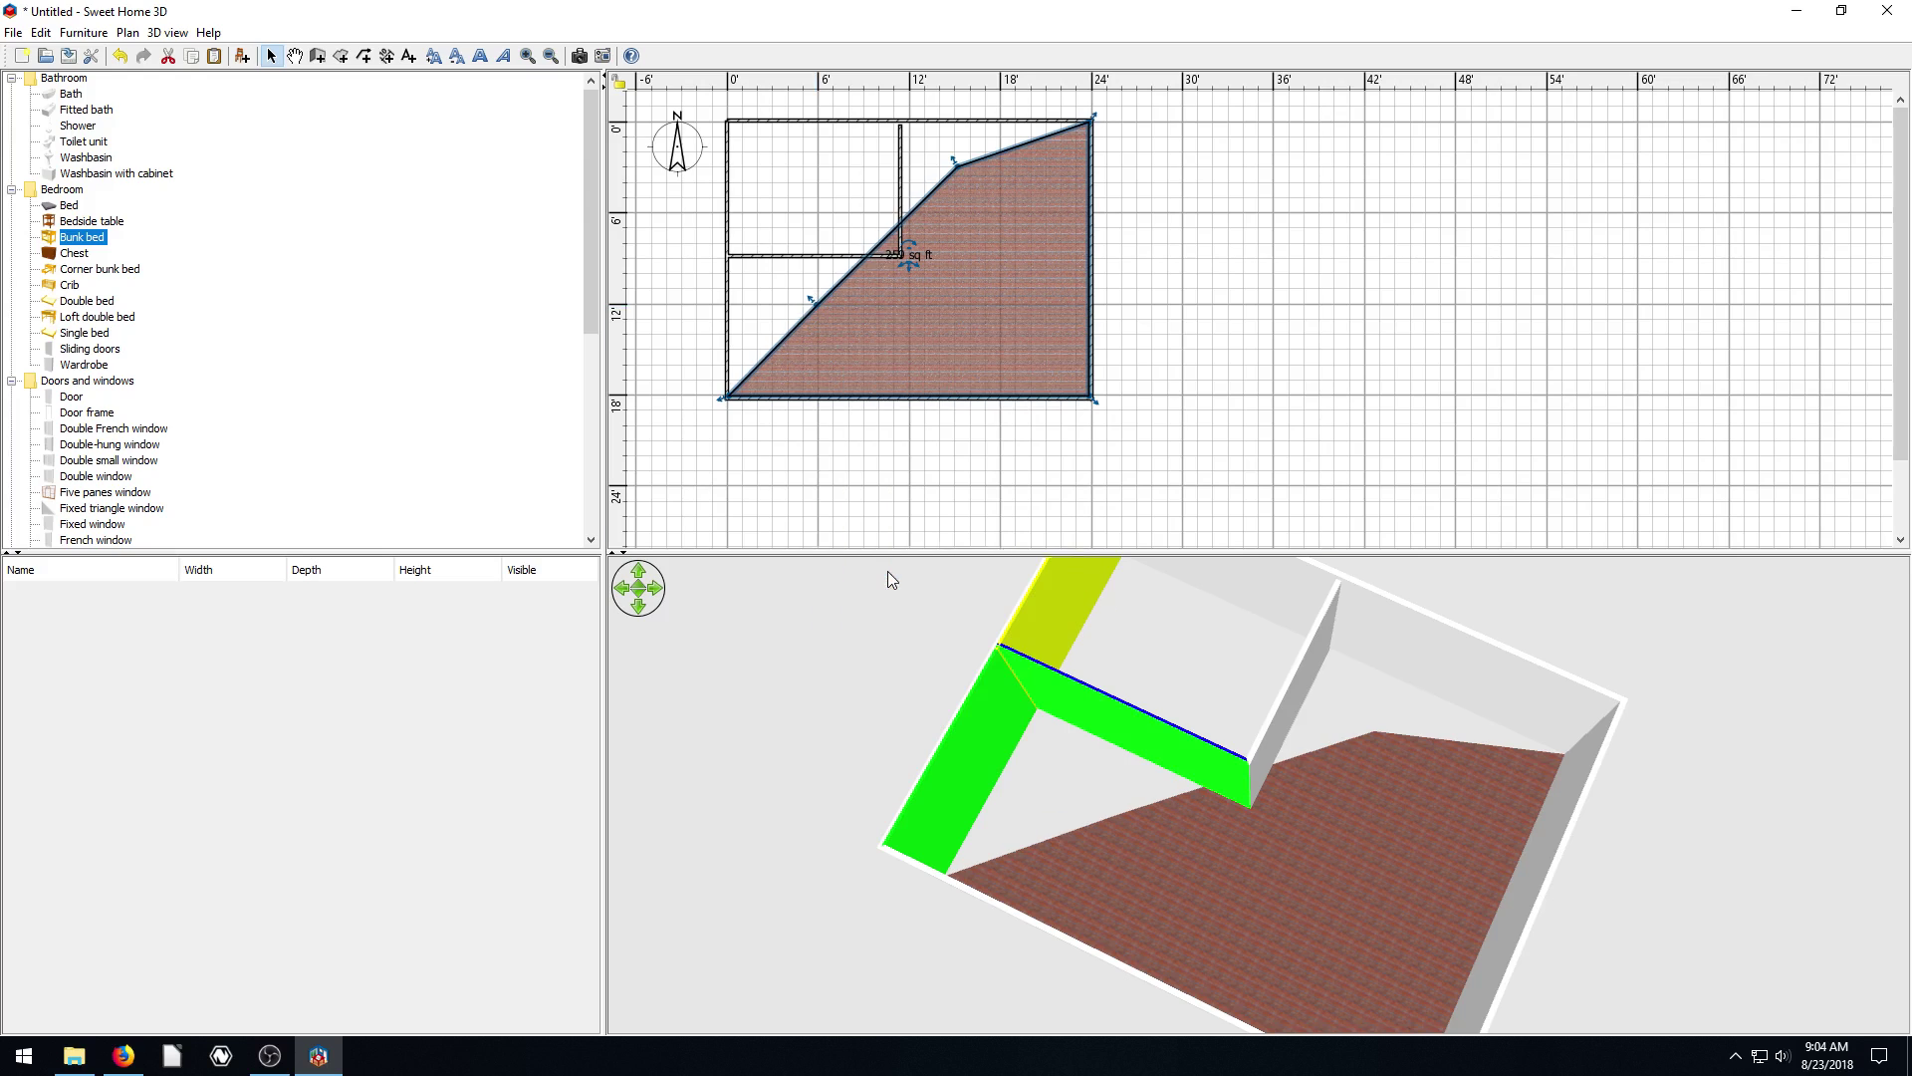
drag(809, 301, 726, 256)
right_click(837, 224)
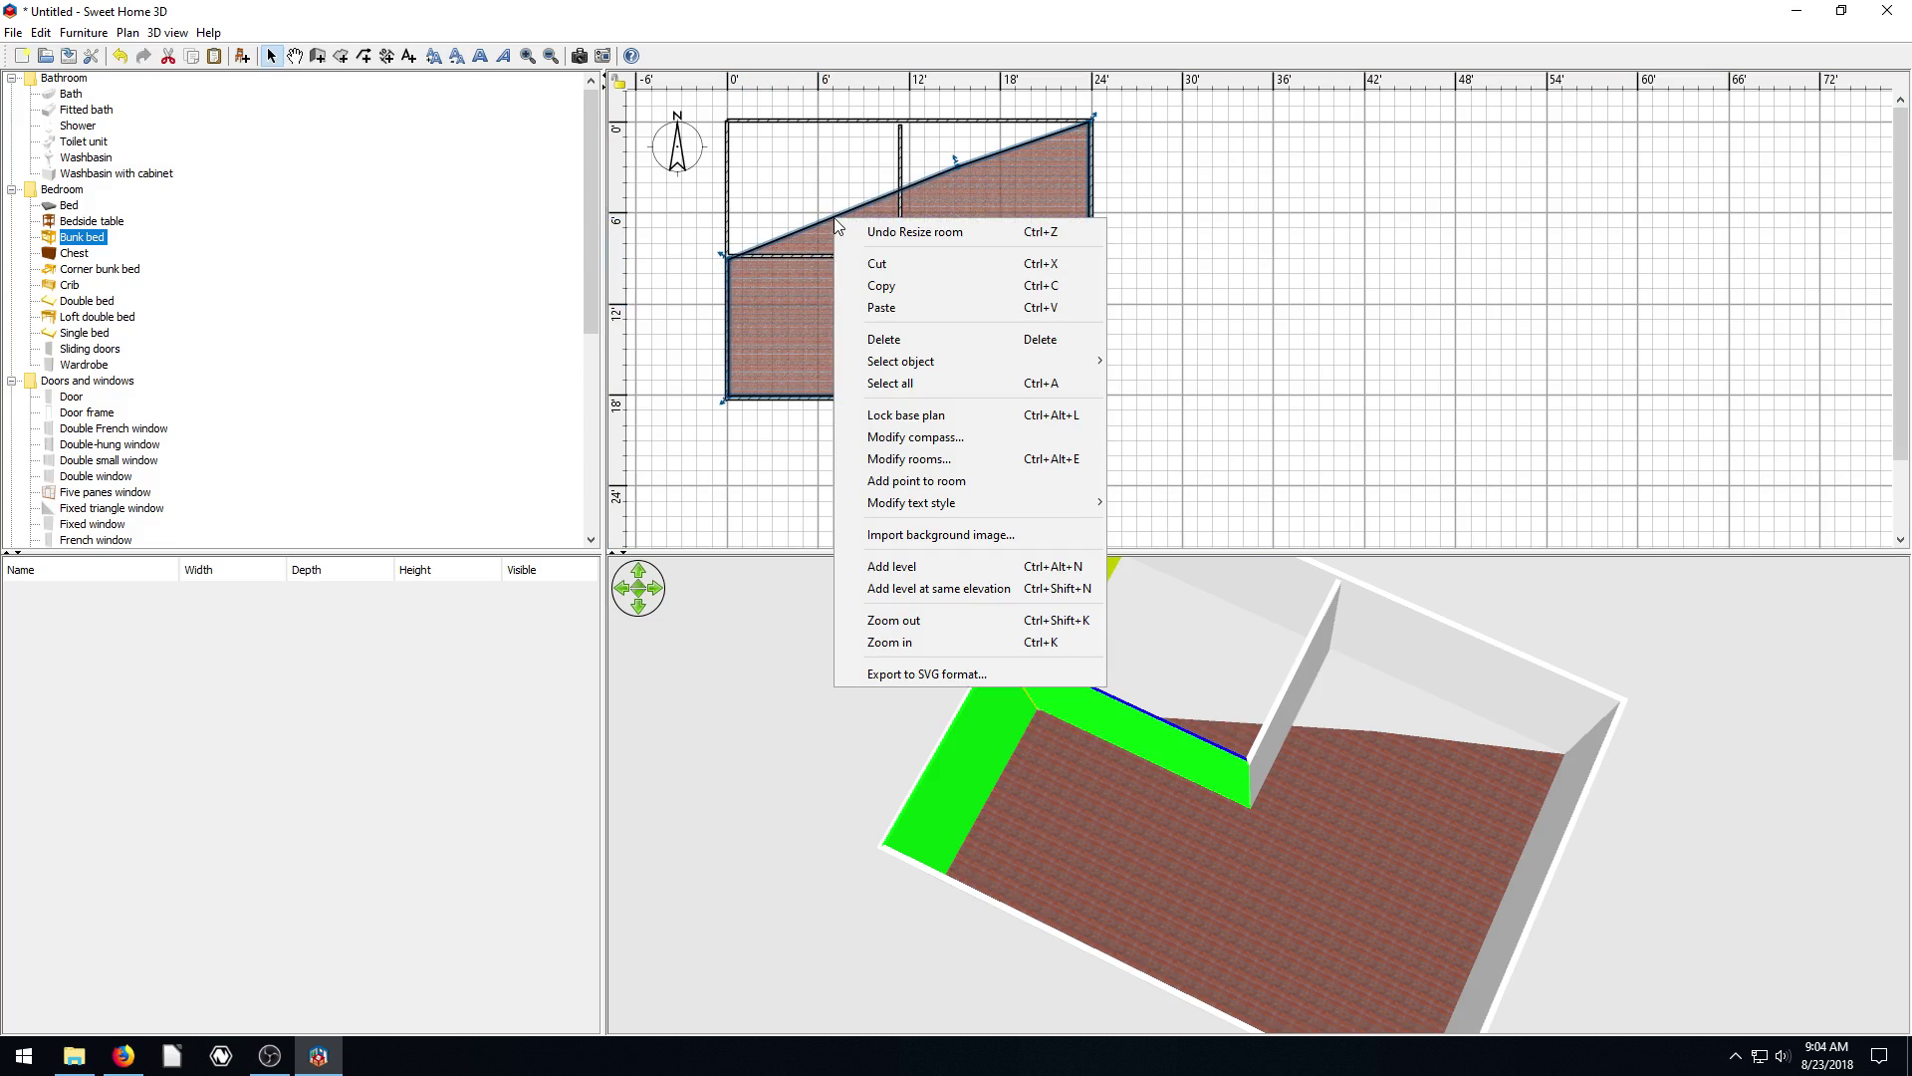
click(917, 481)
drag(833, 217, 907, 258)
drag(958, 160, 915, 136)
click(271, 56)
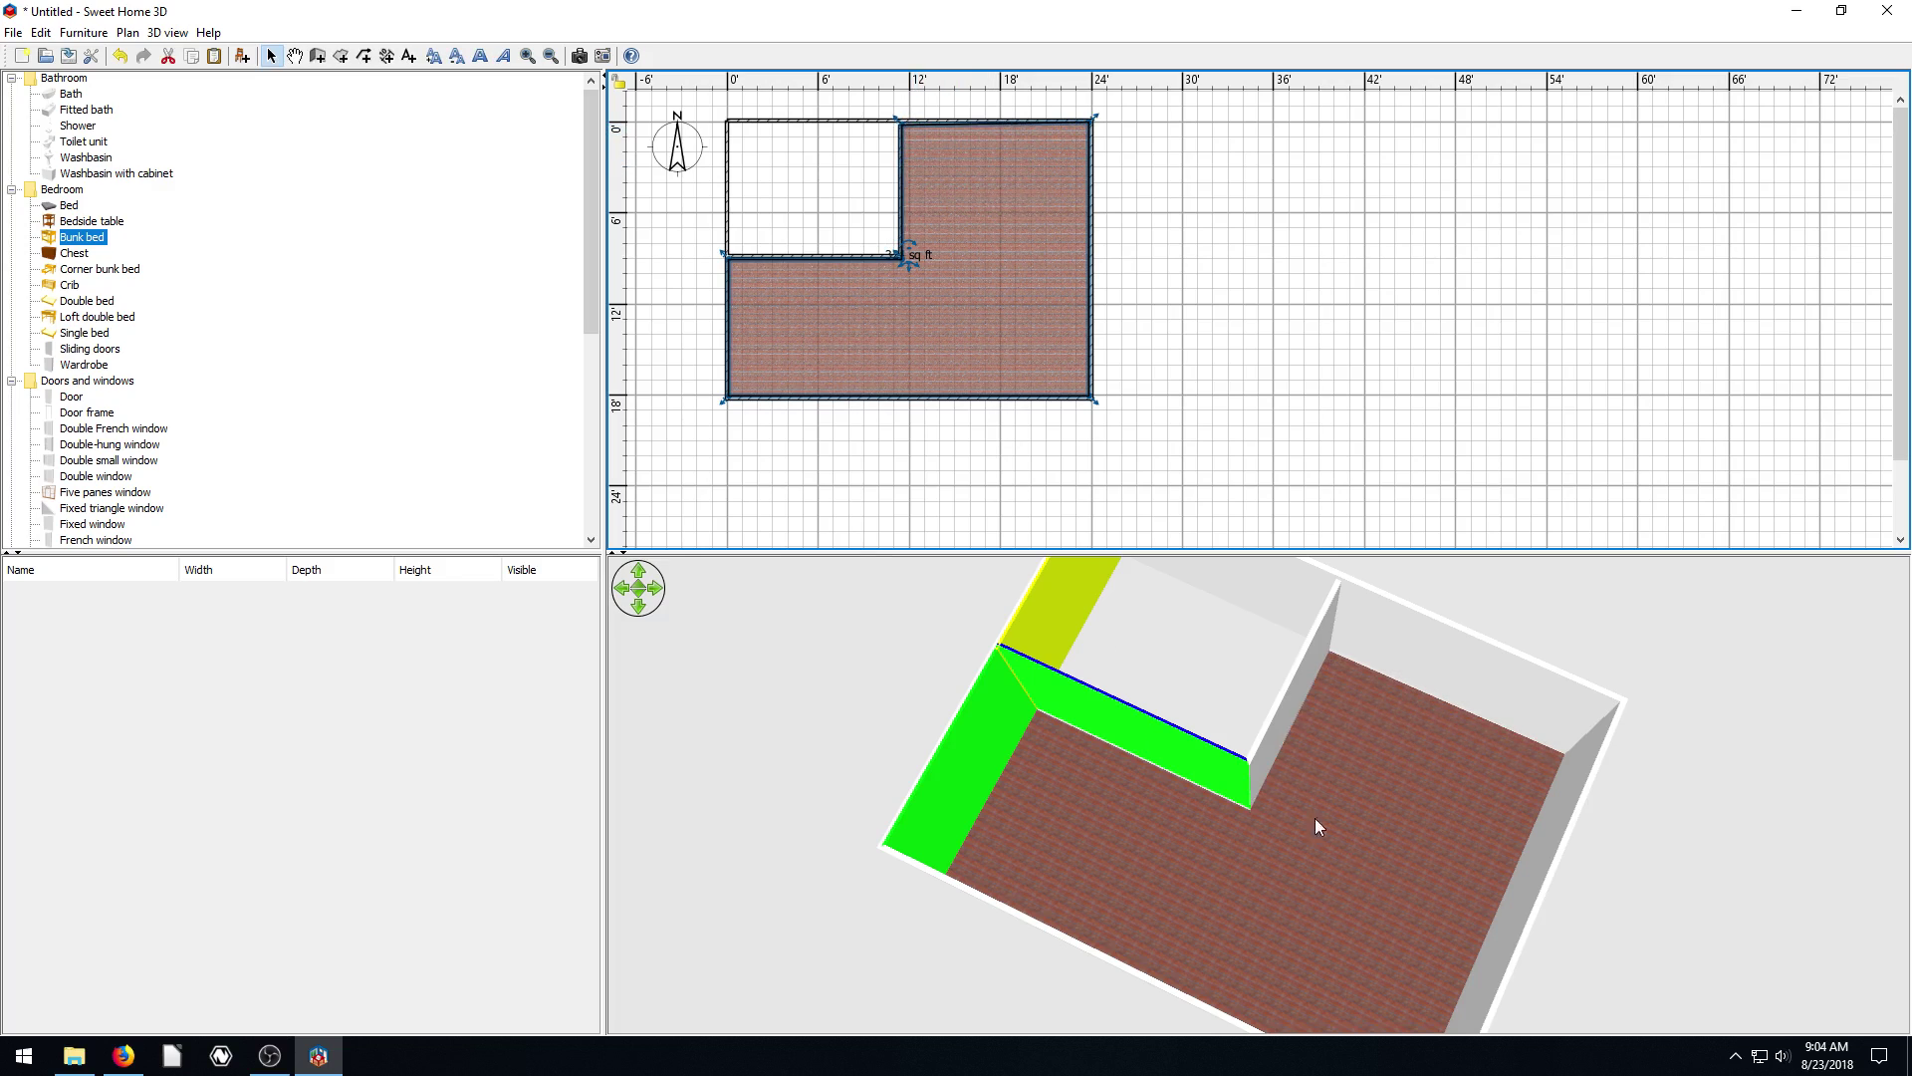
Draw a new room on the top-left room's four corners, then undo the accidental large-floor change
click(339, 60)
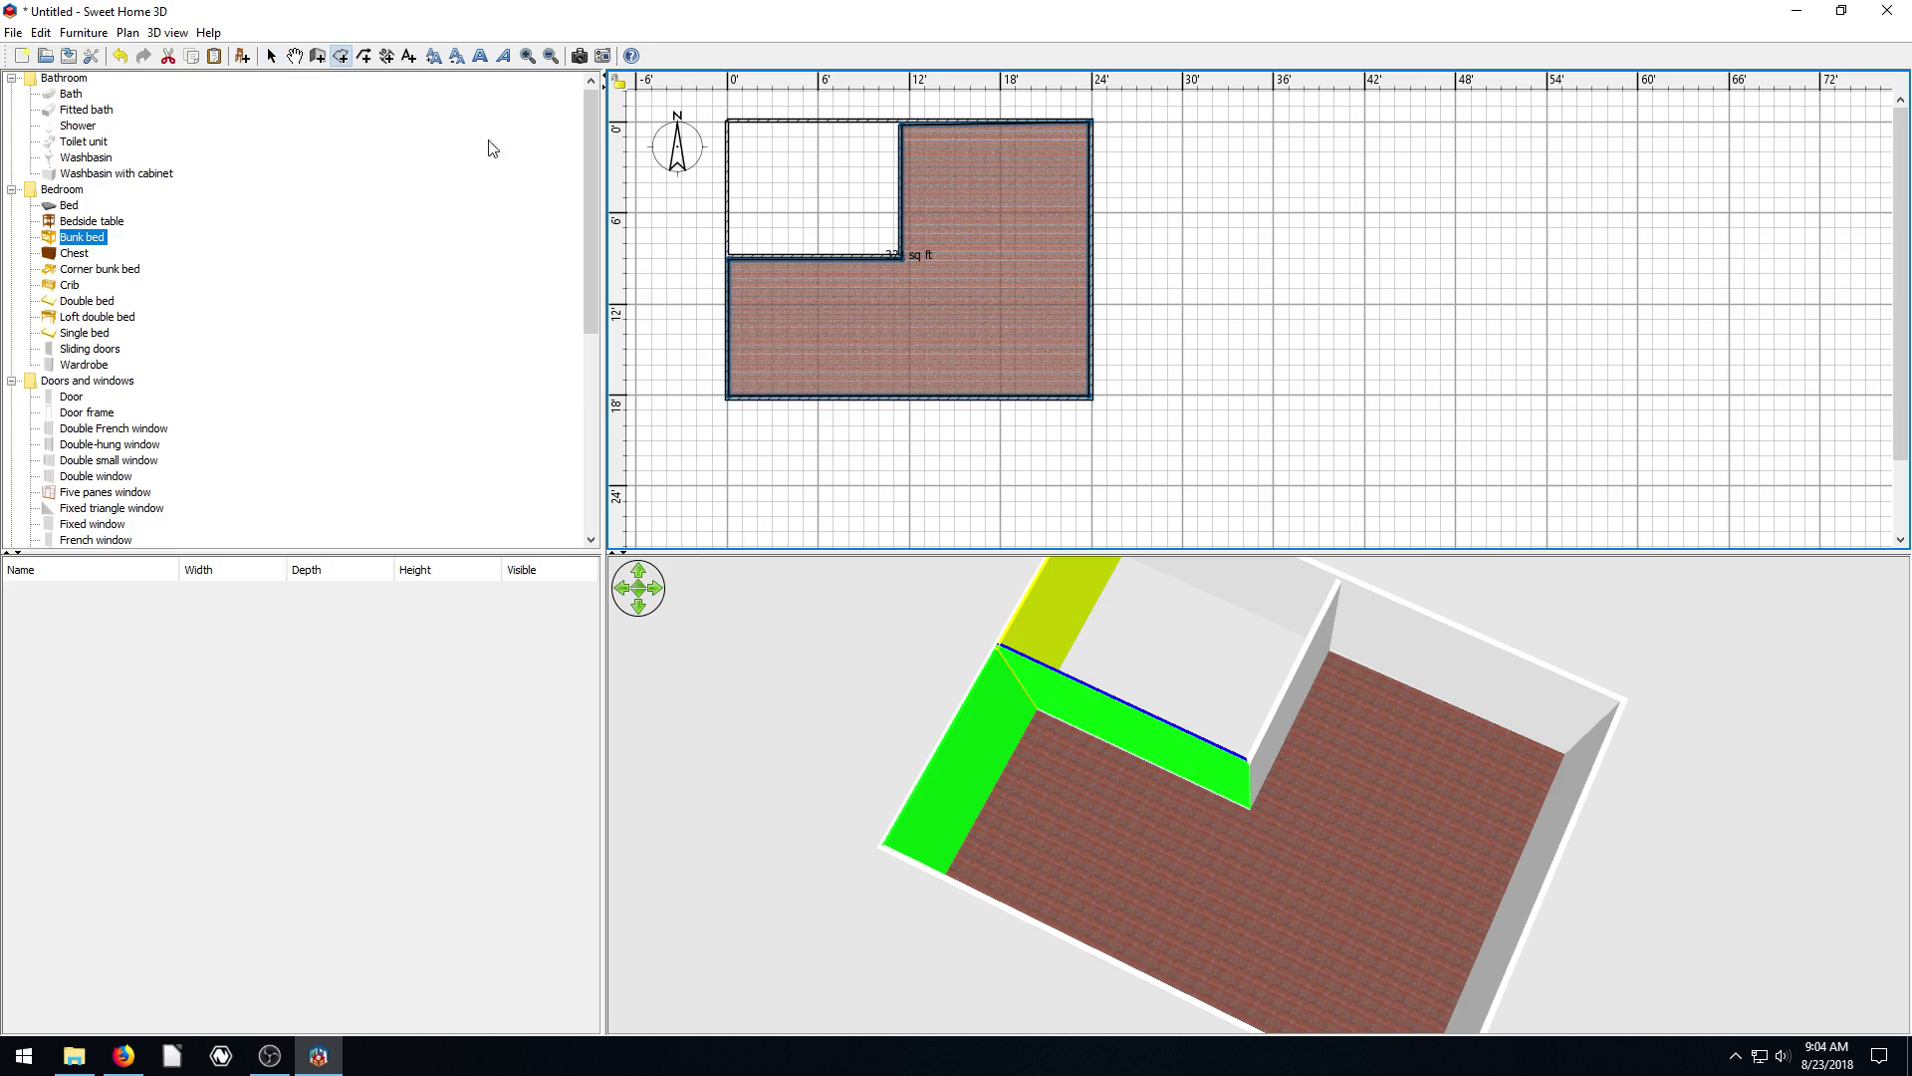
click(730, 123)
click(899, 122)
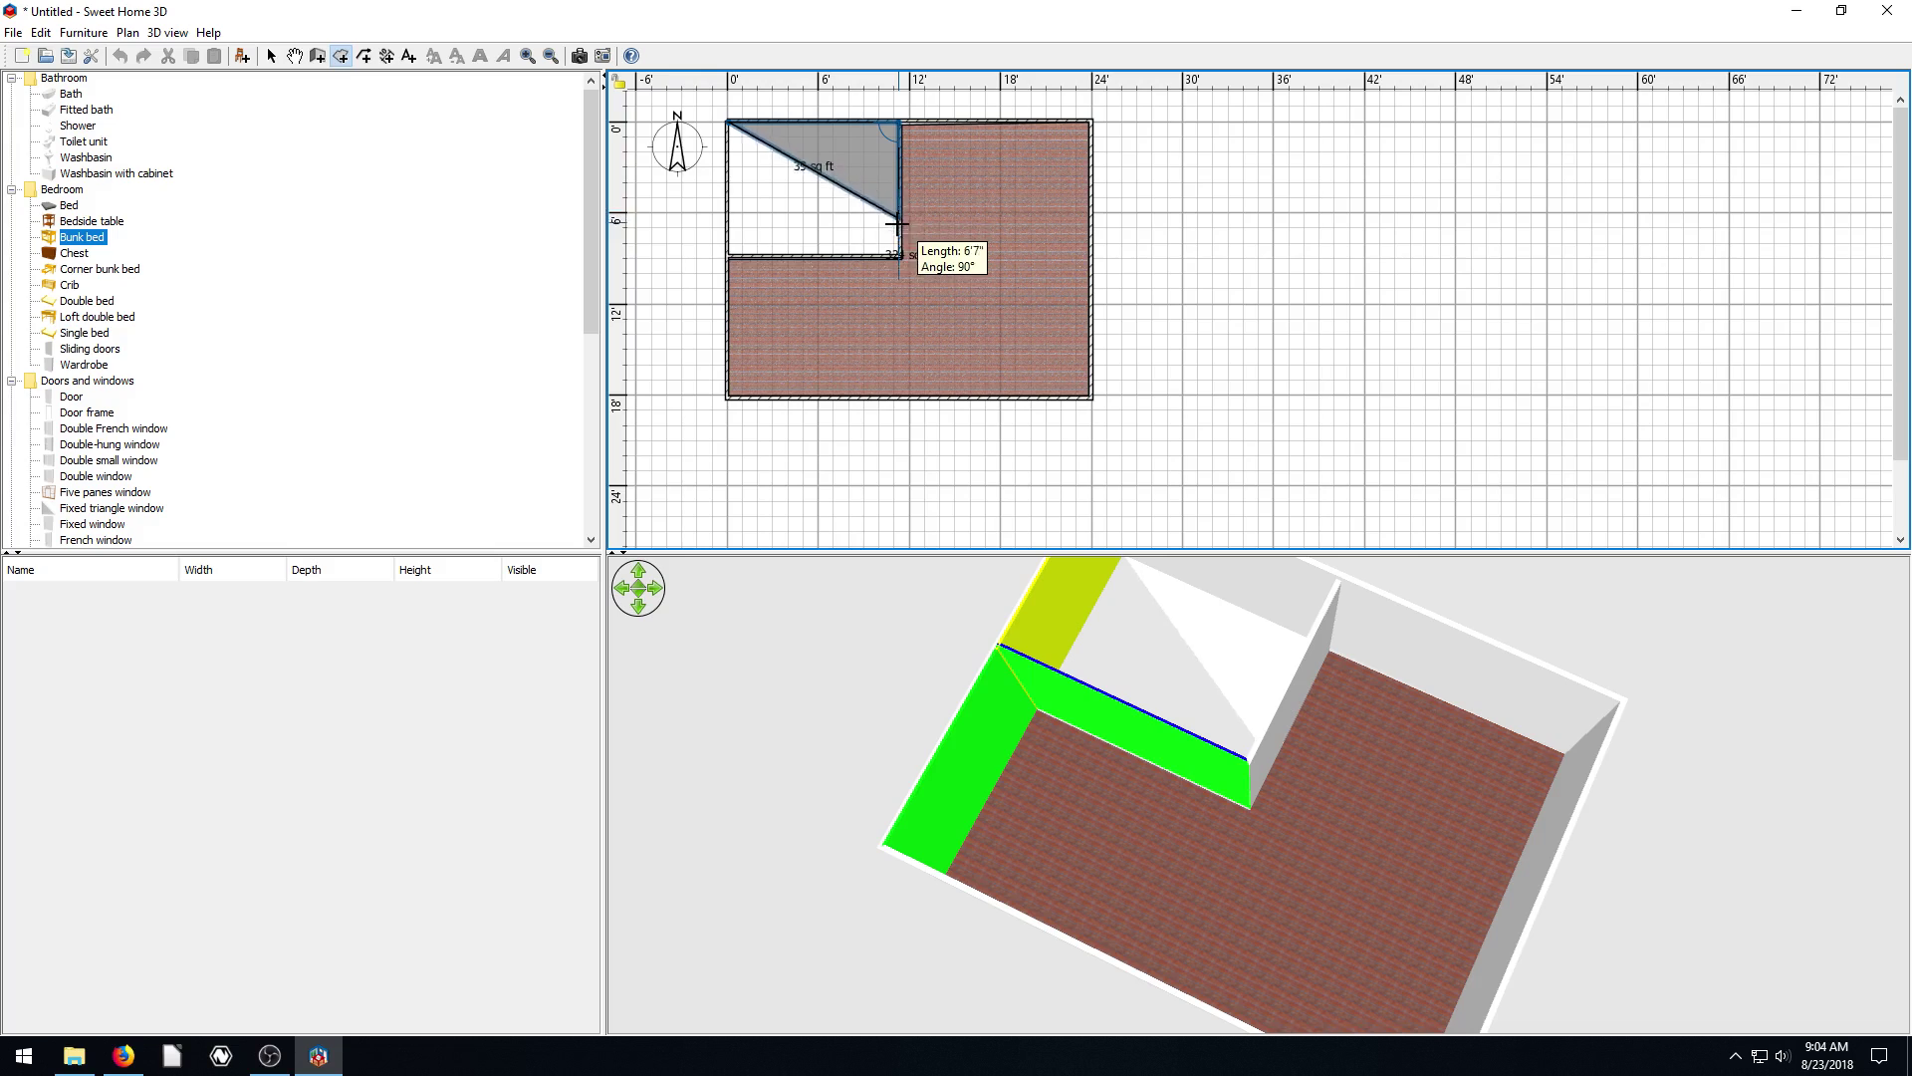
click(899, 254)
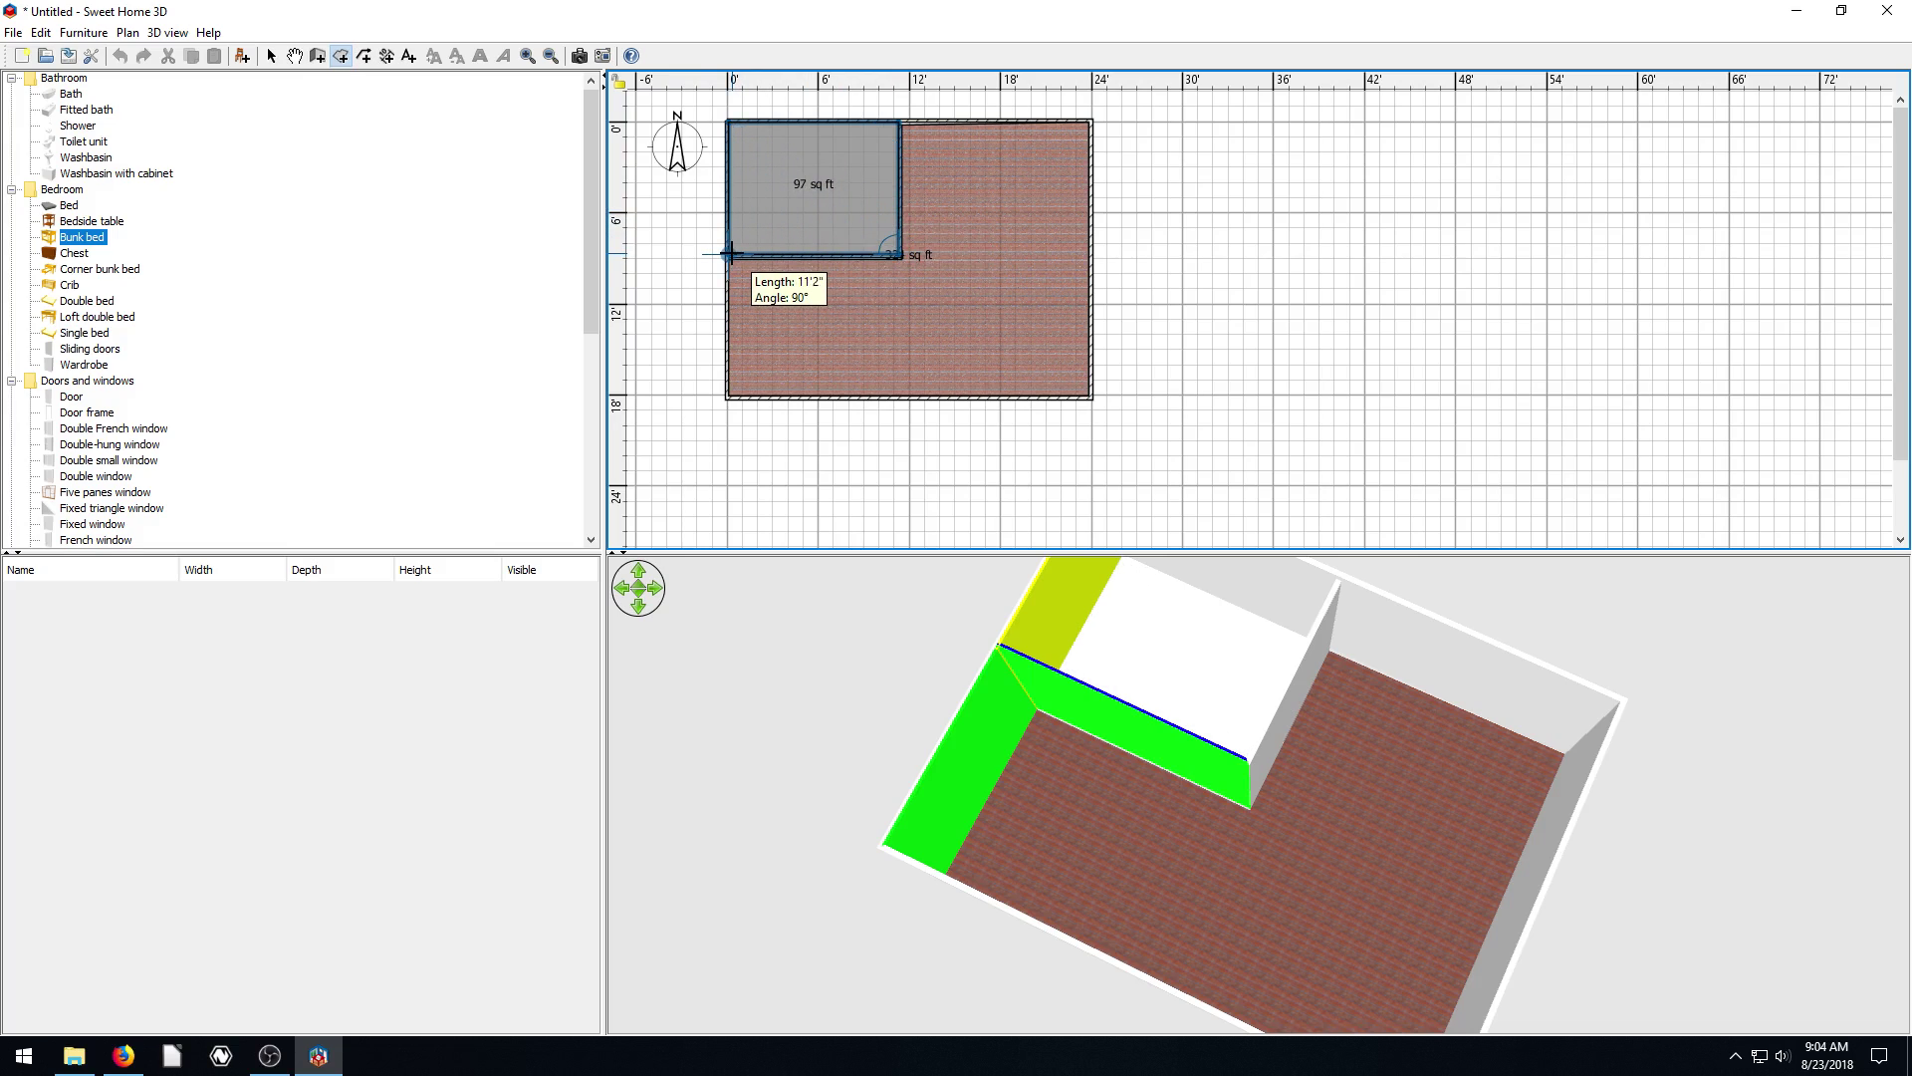
click(730, 254)
key(Escape)
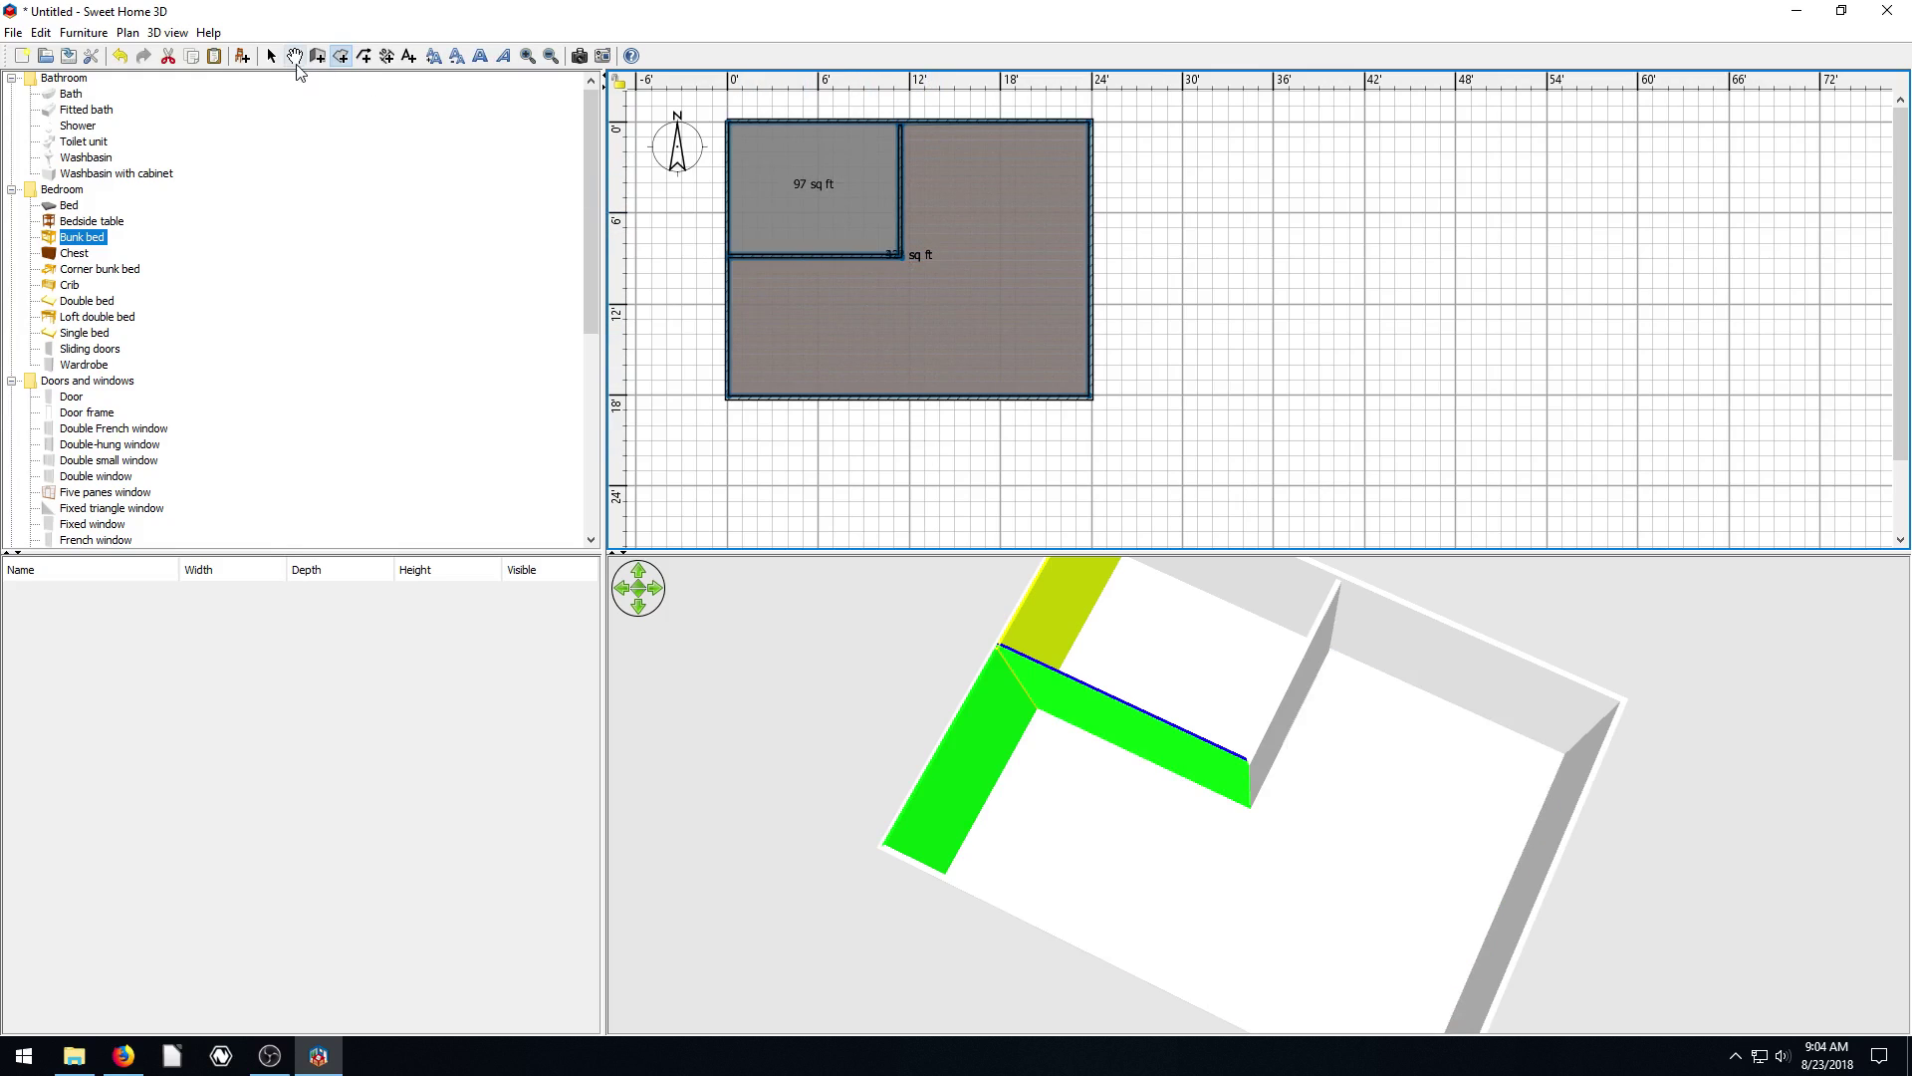
key(ctrl+z)
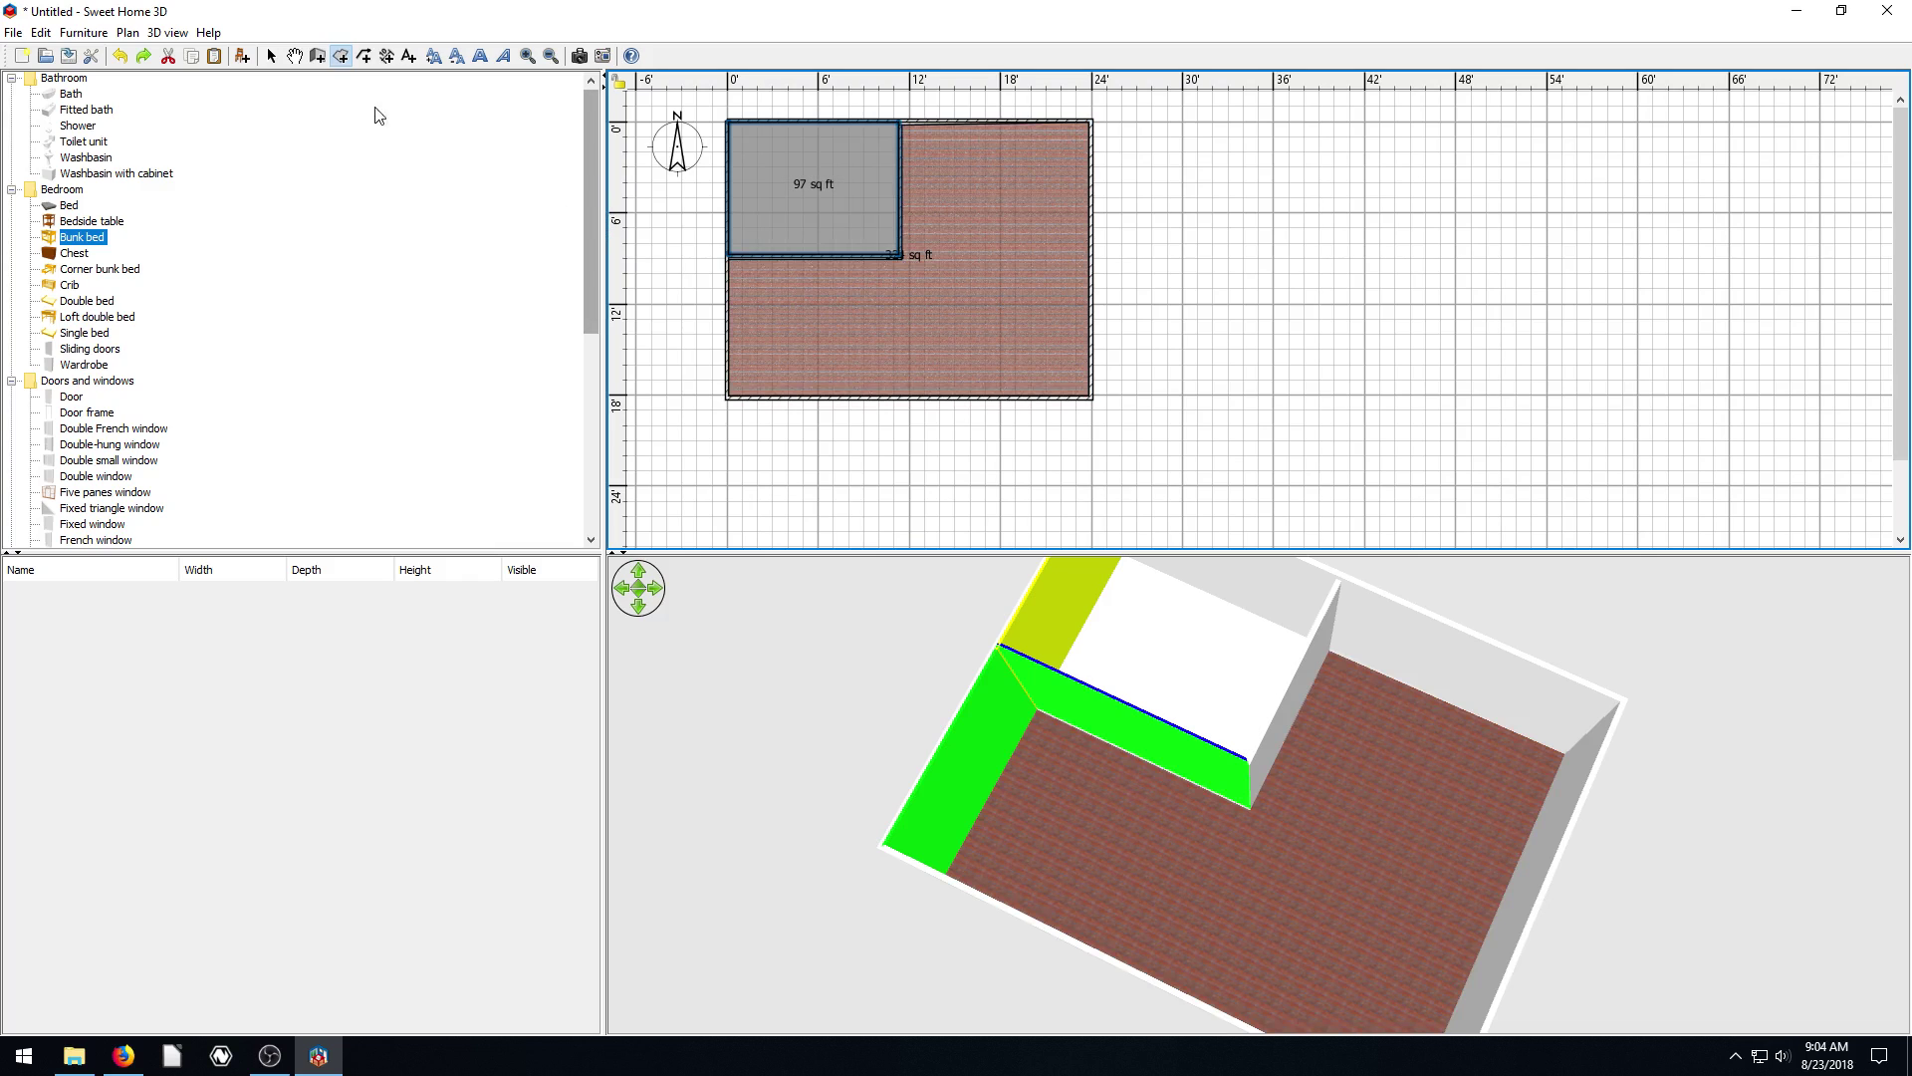
click(271, 56)
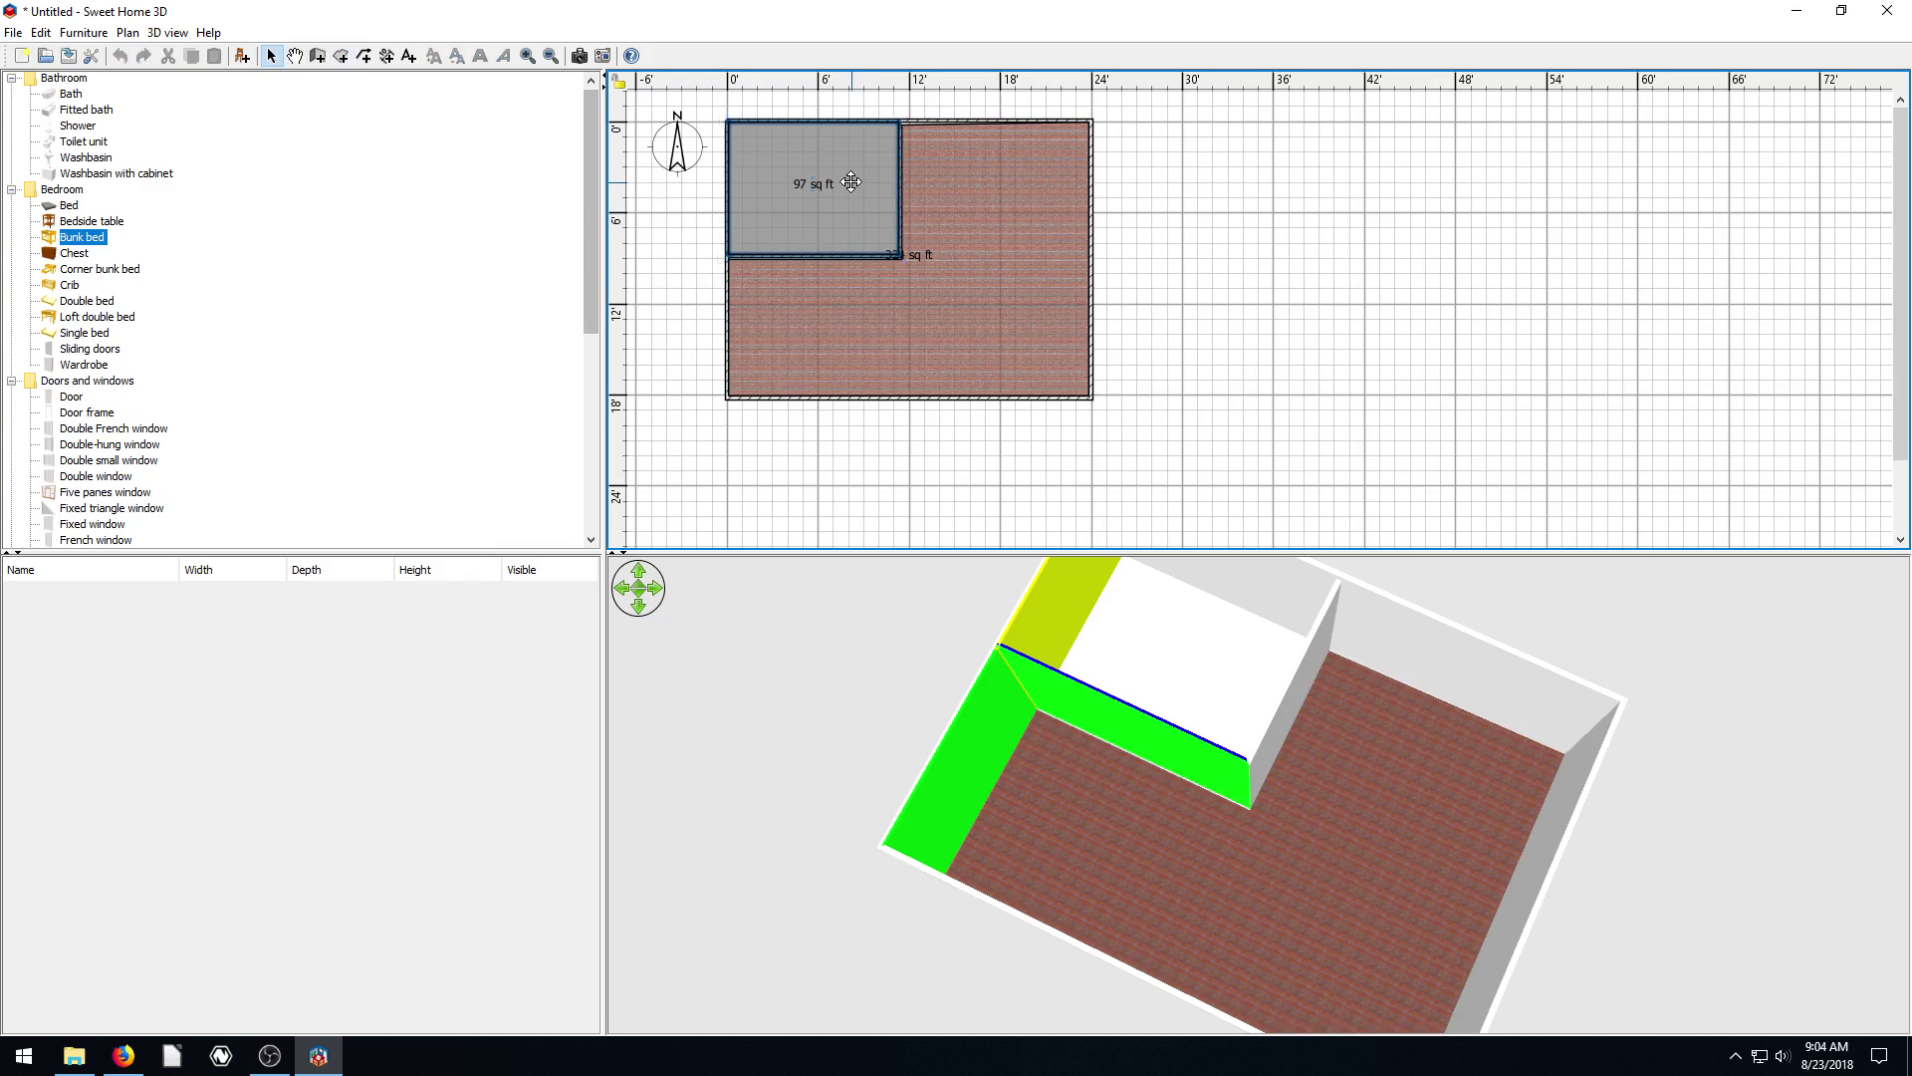
double_click(851, 181)
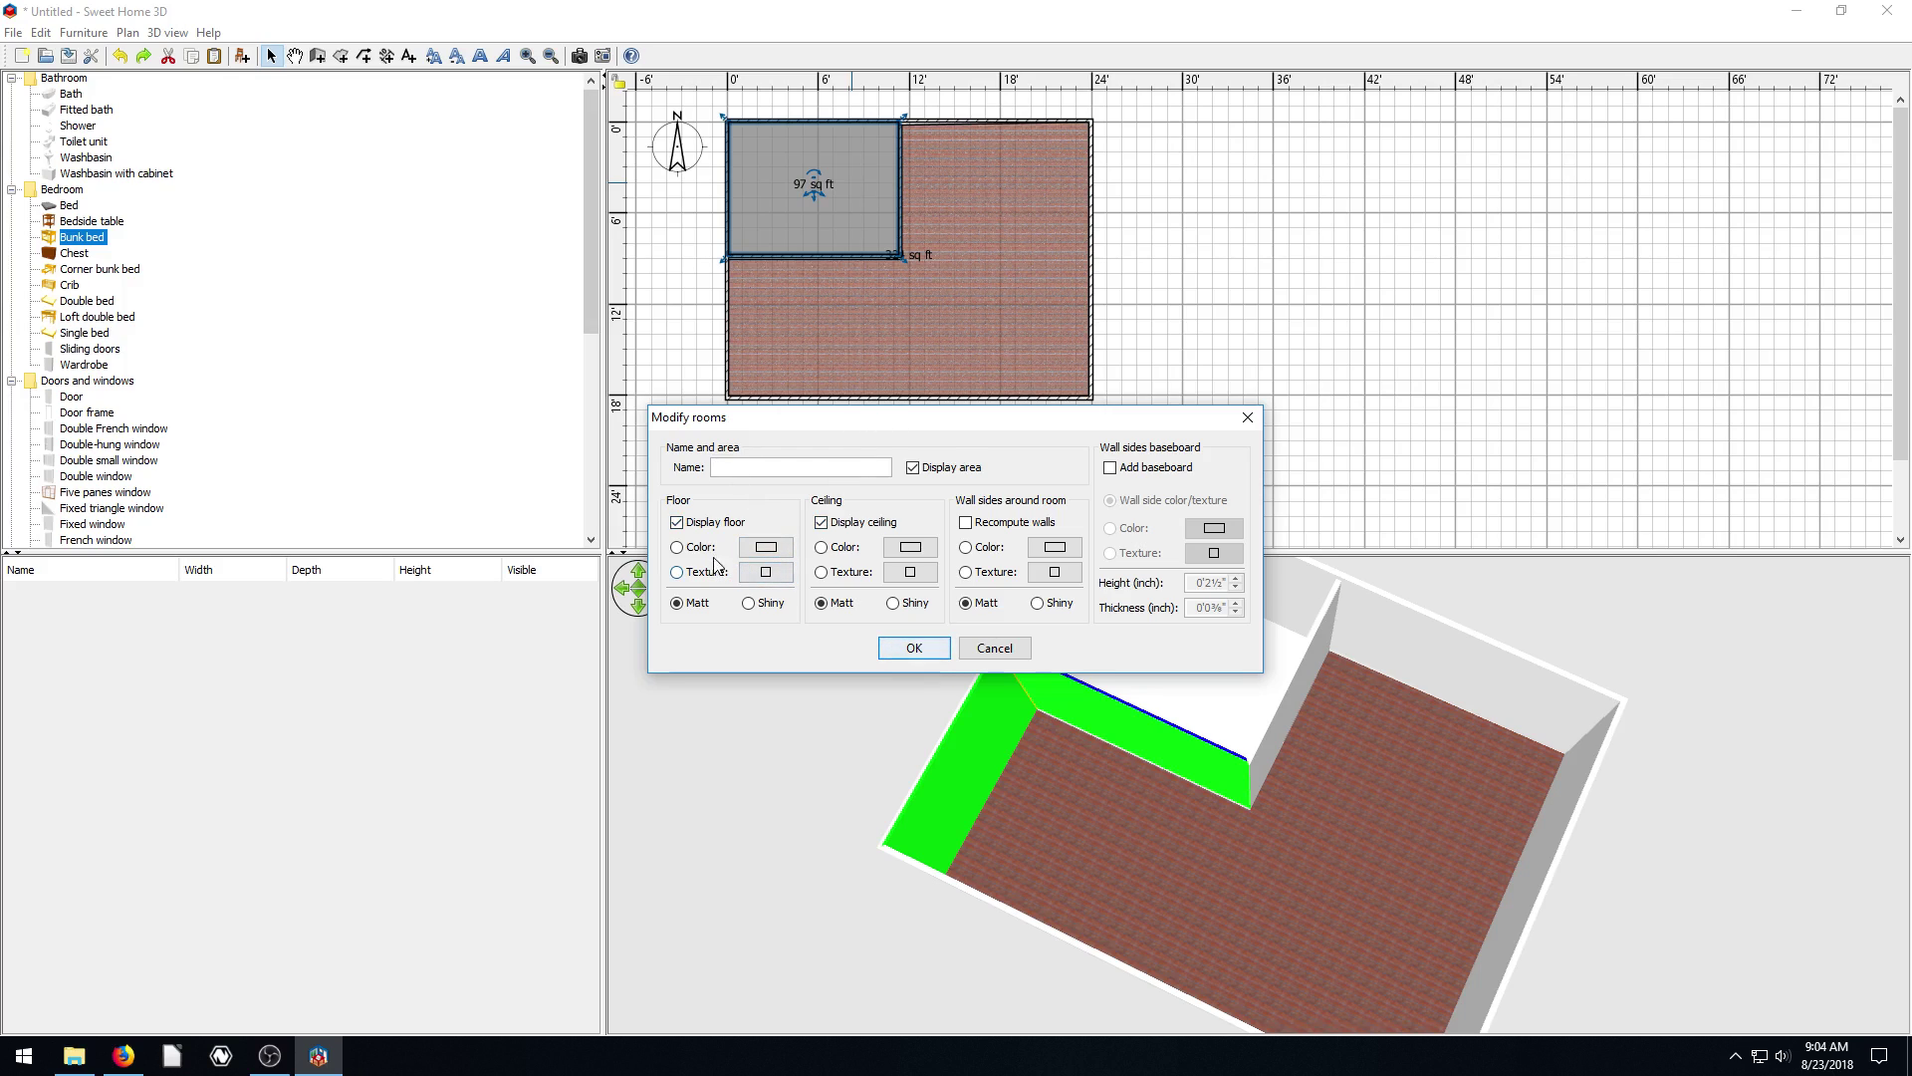
click(766, 572)
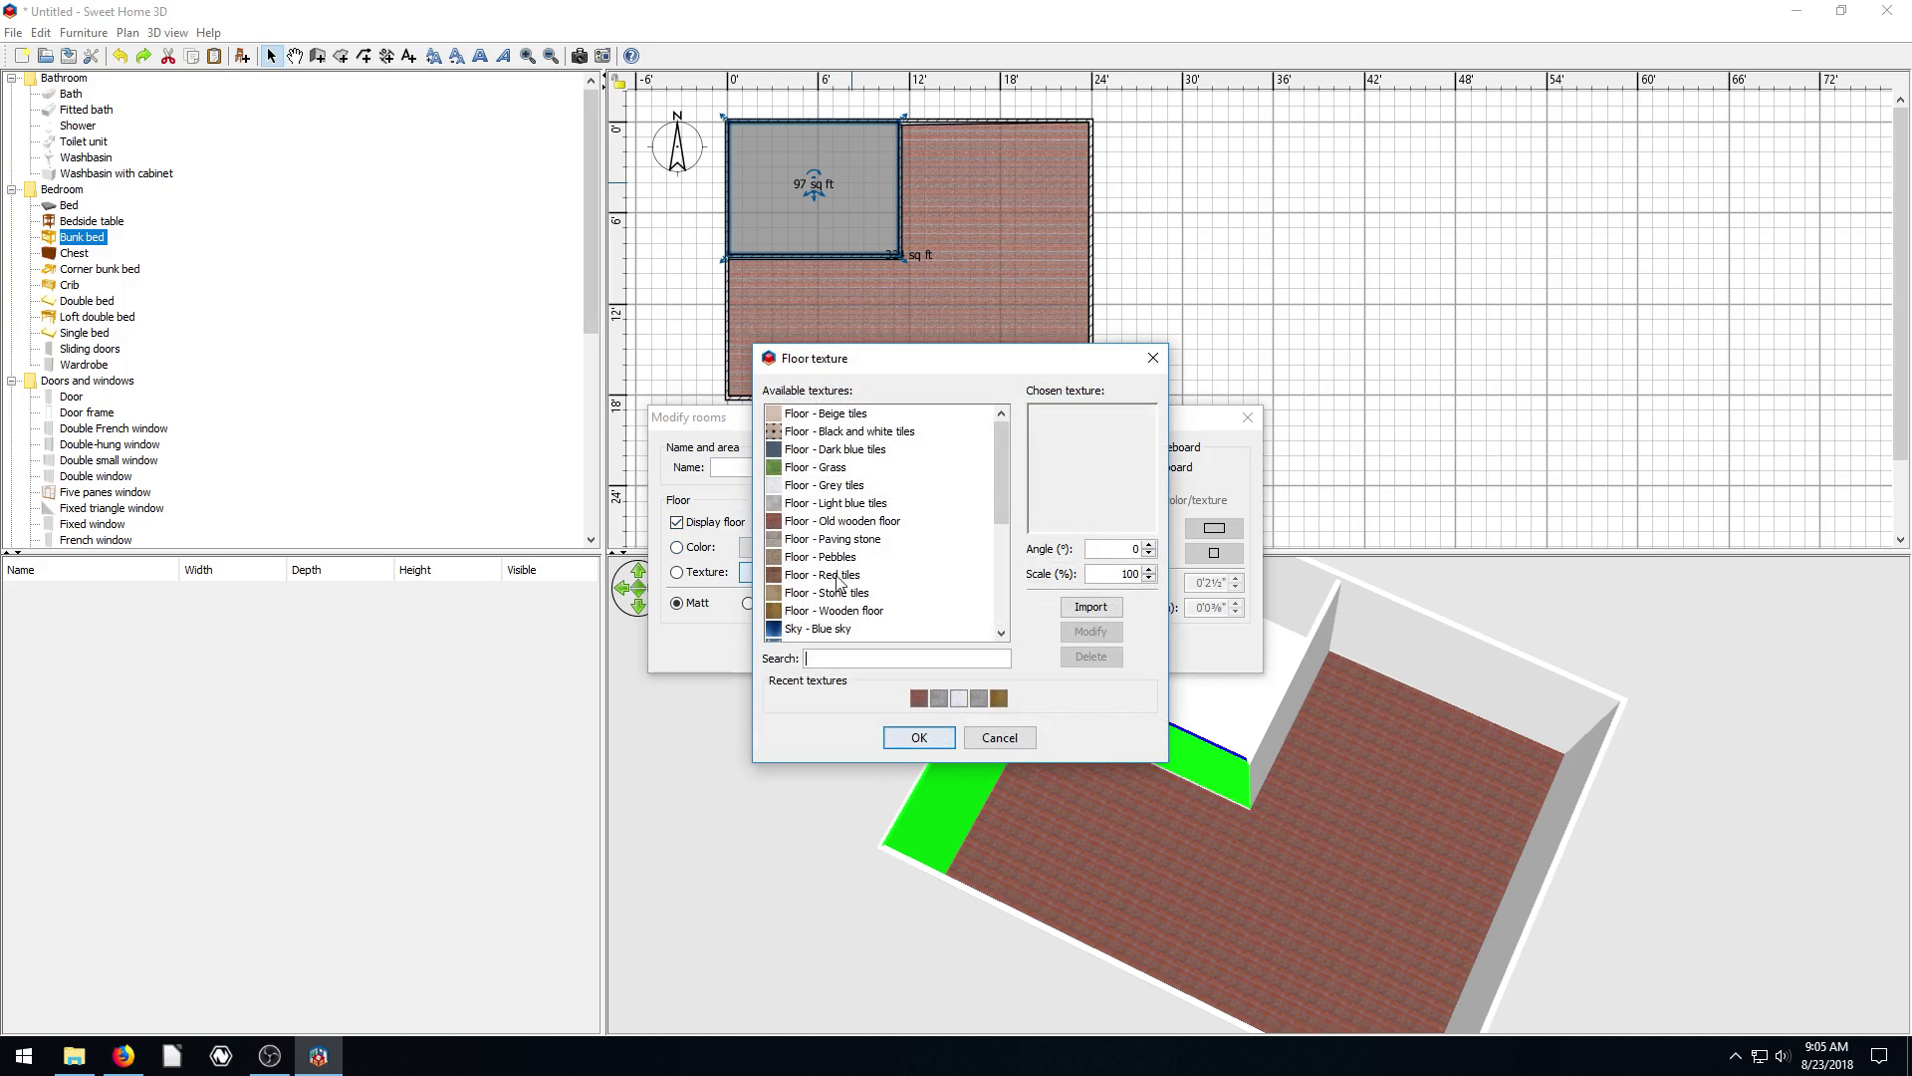
click(801, 449)
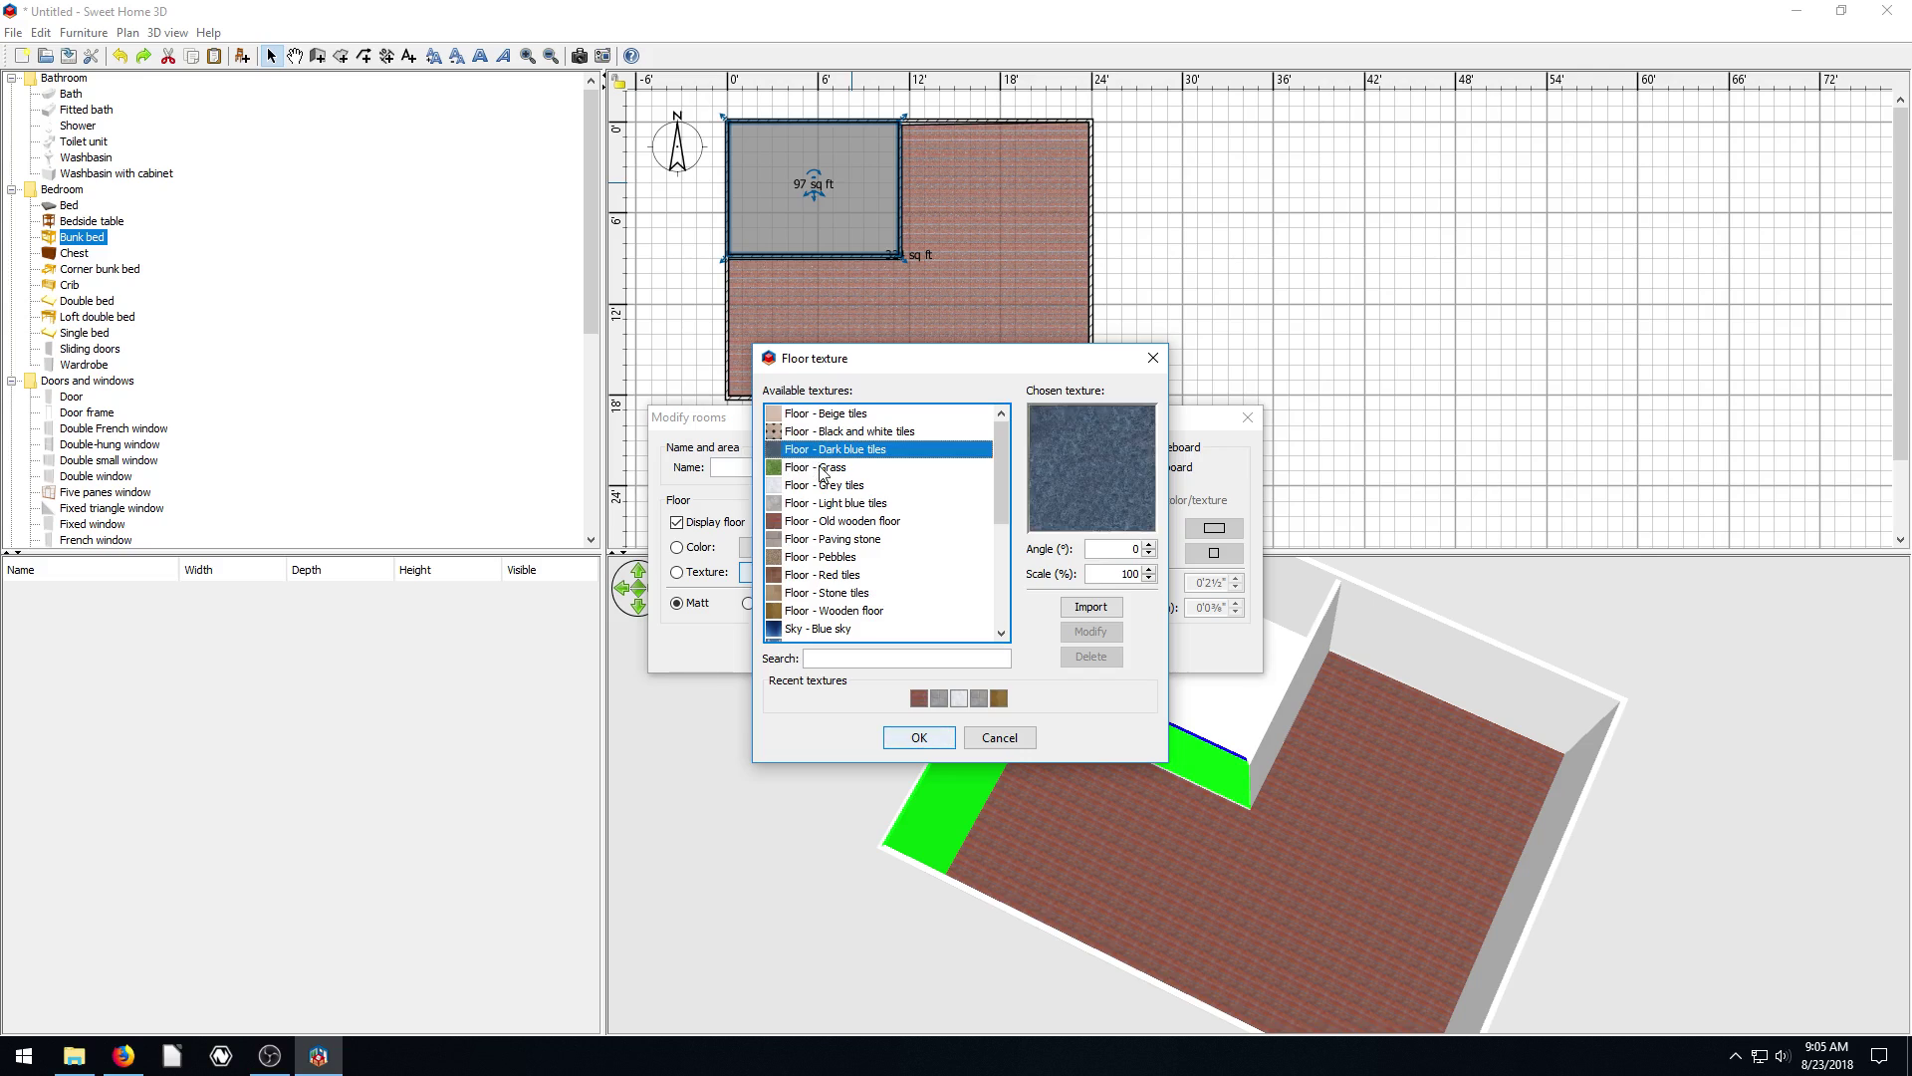
click(908, 735)
click(914, 646)
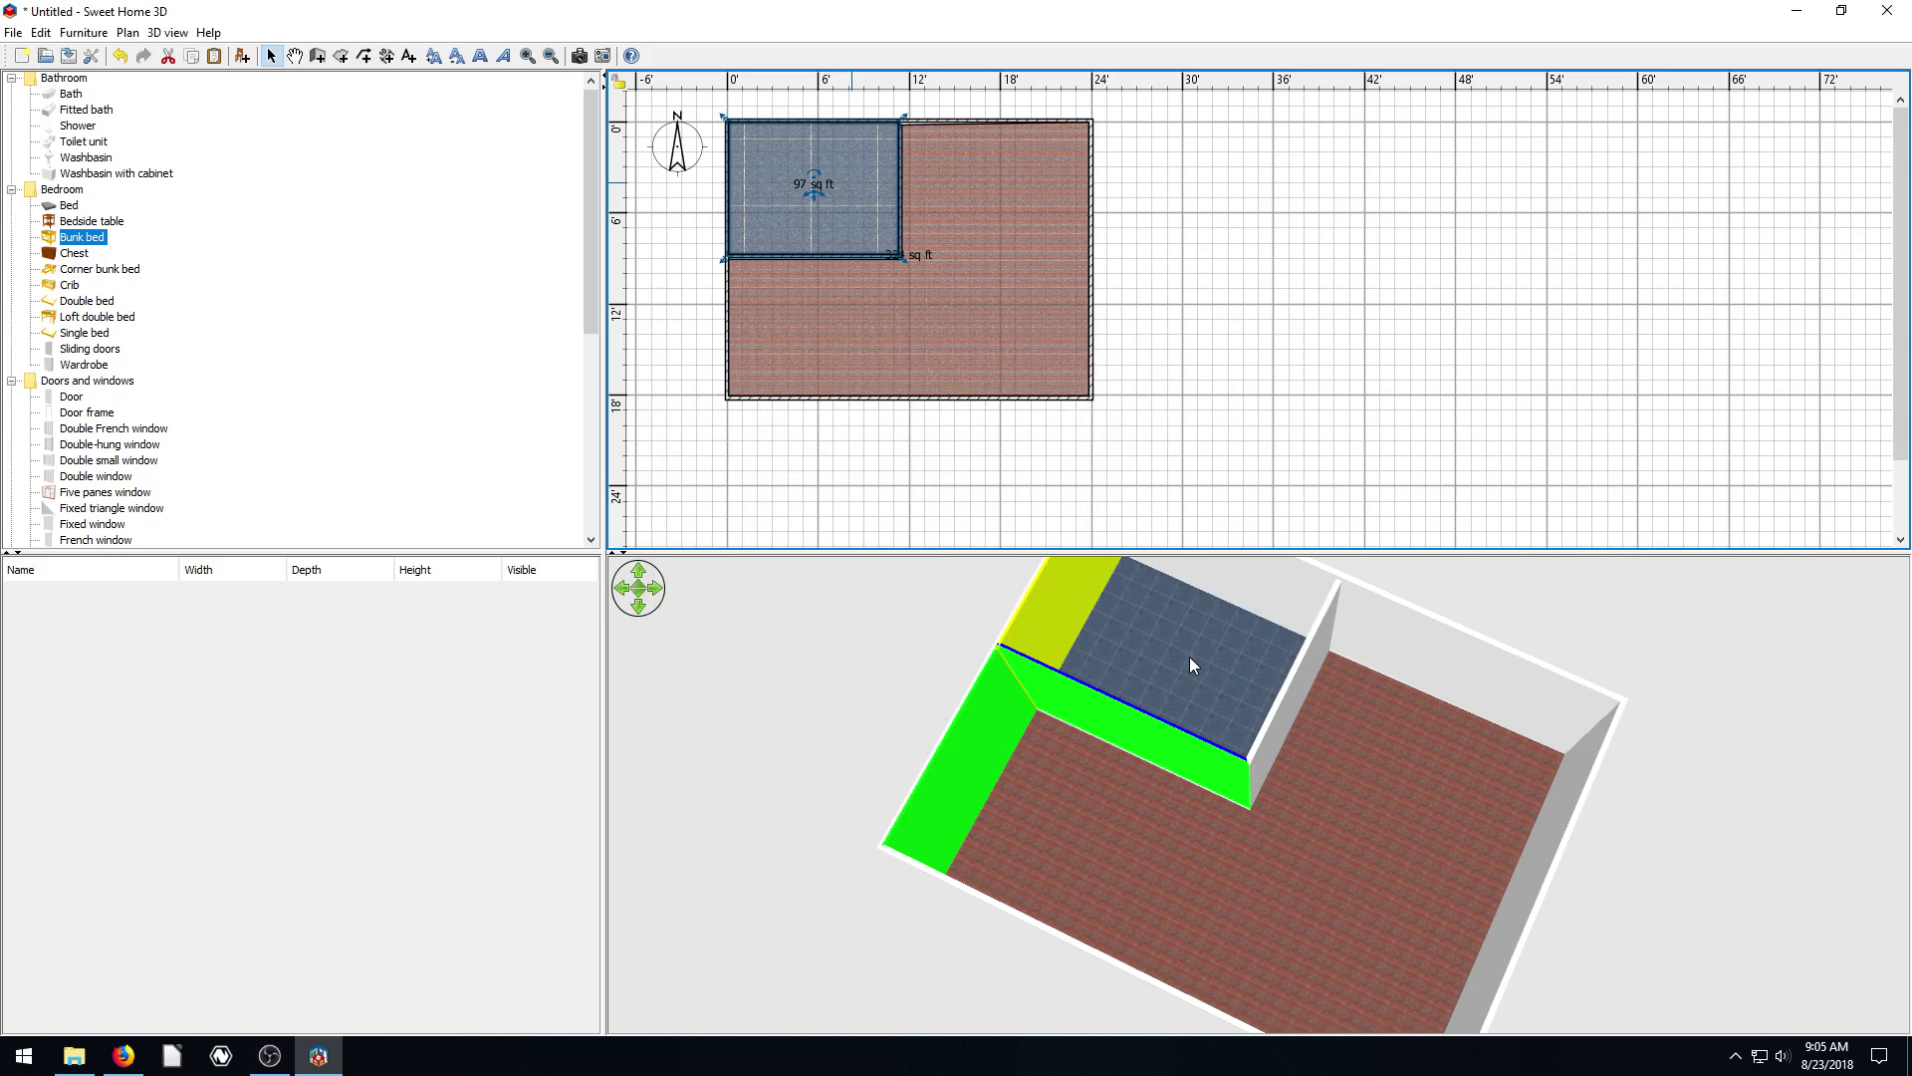
click(1006, 334)
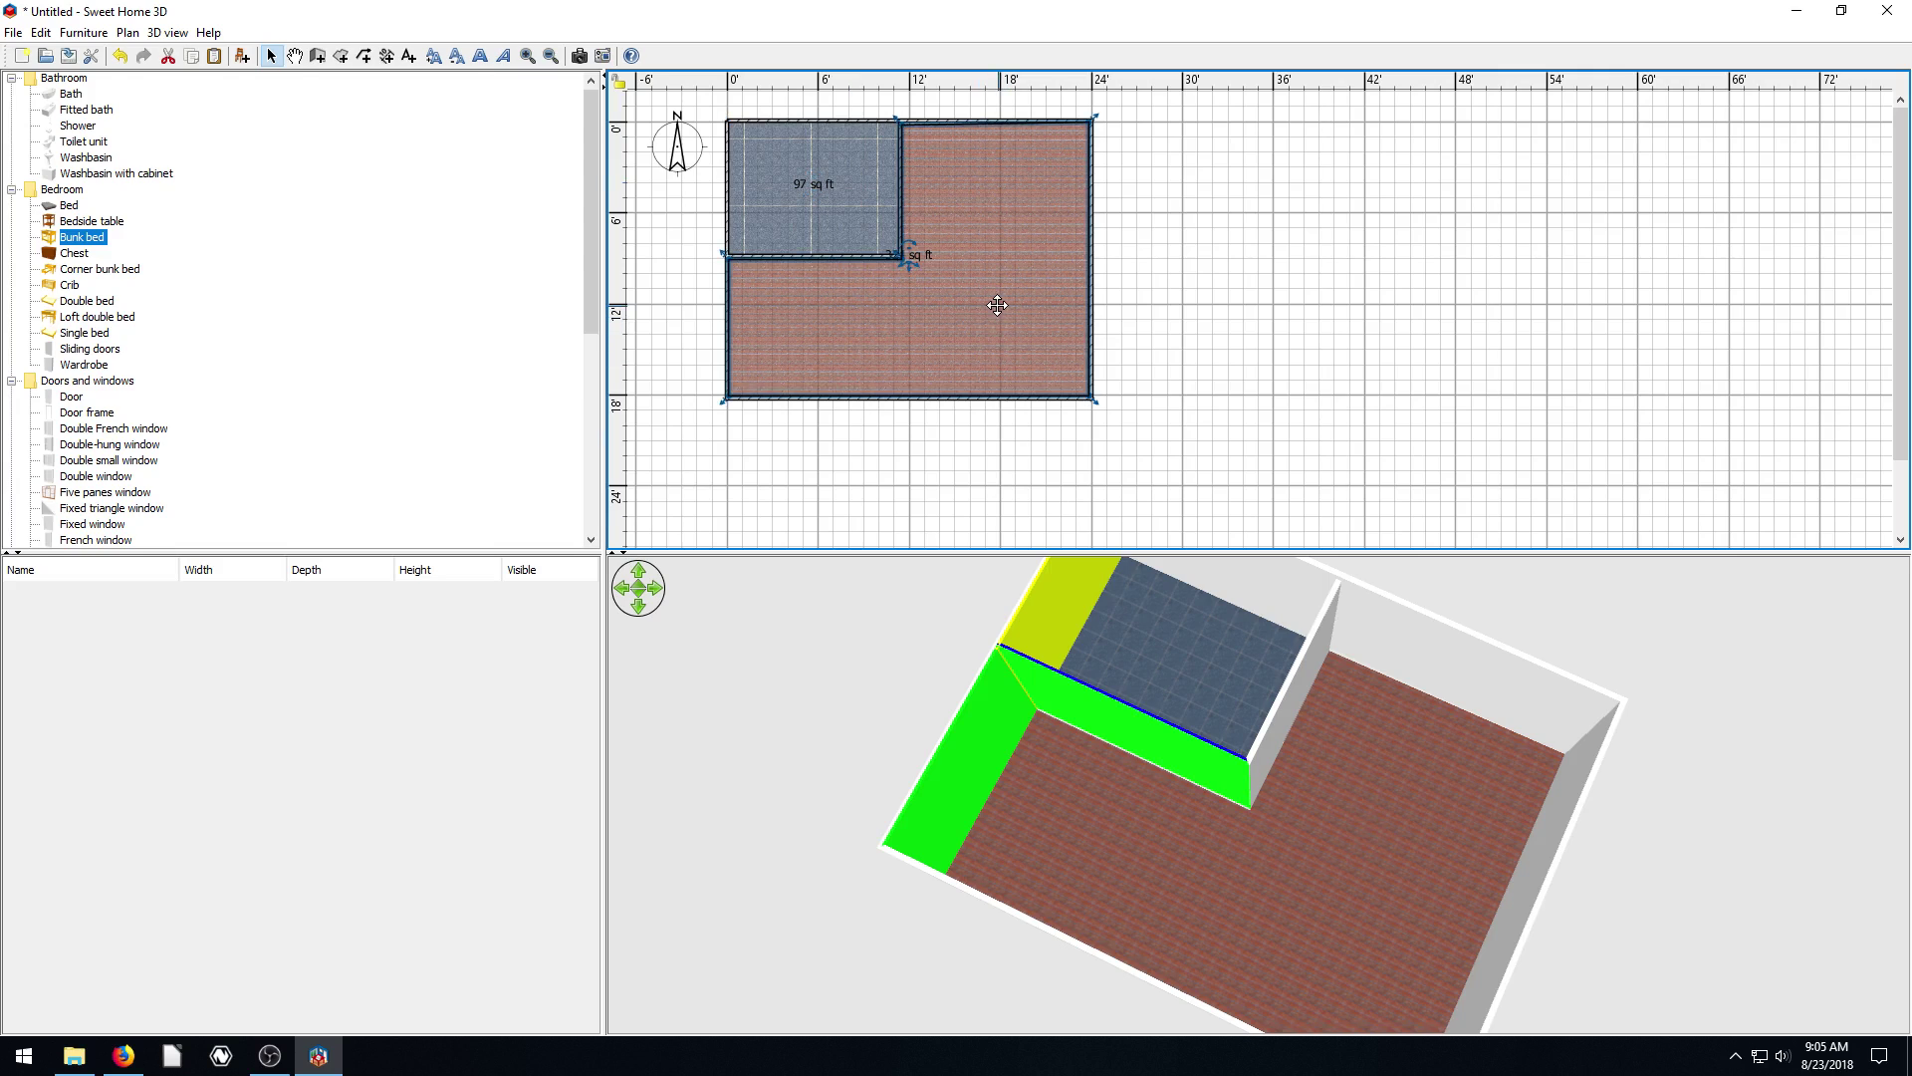
double_click(998, 305)
click(768, 547)
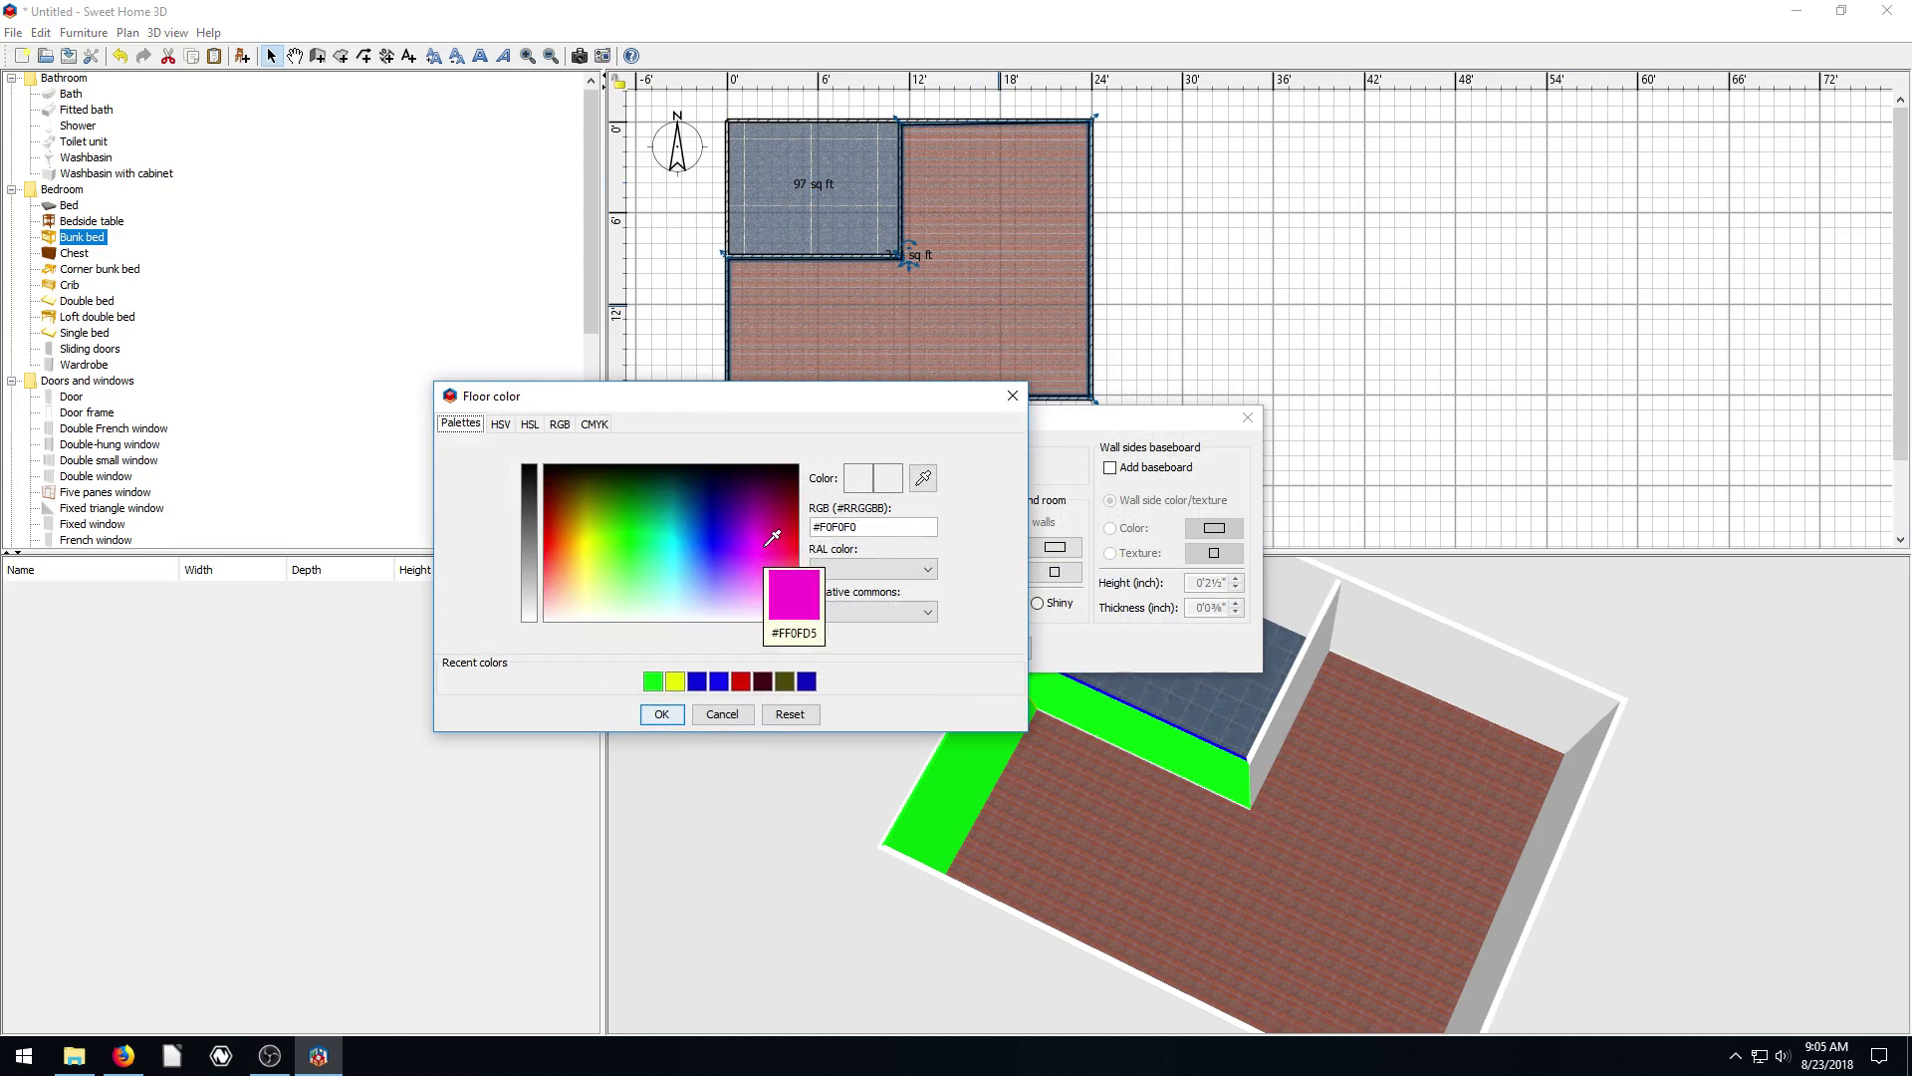
click(644, 500)
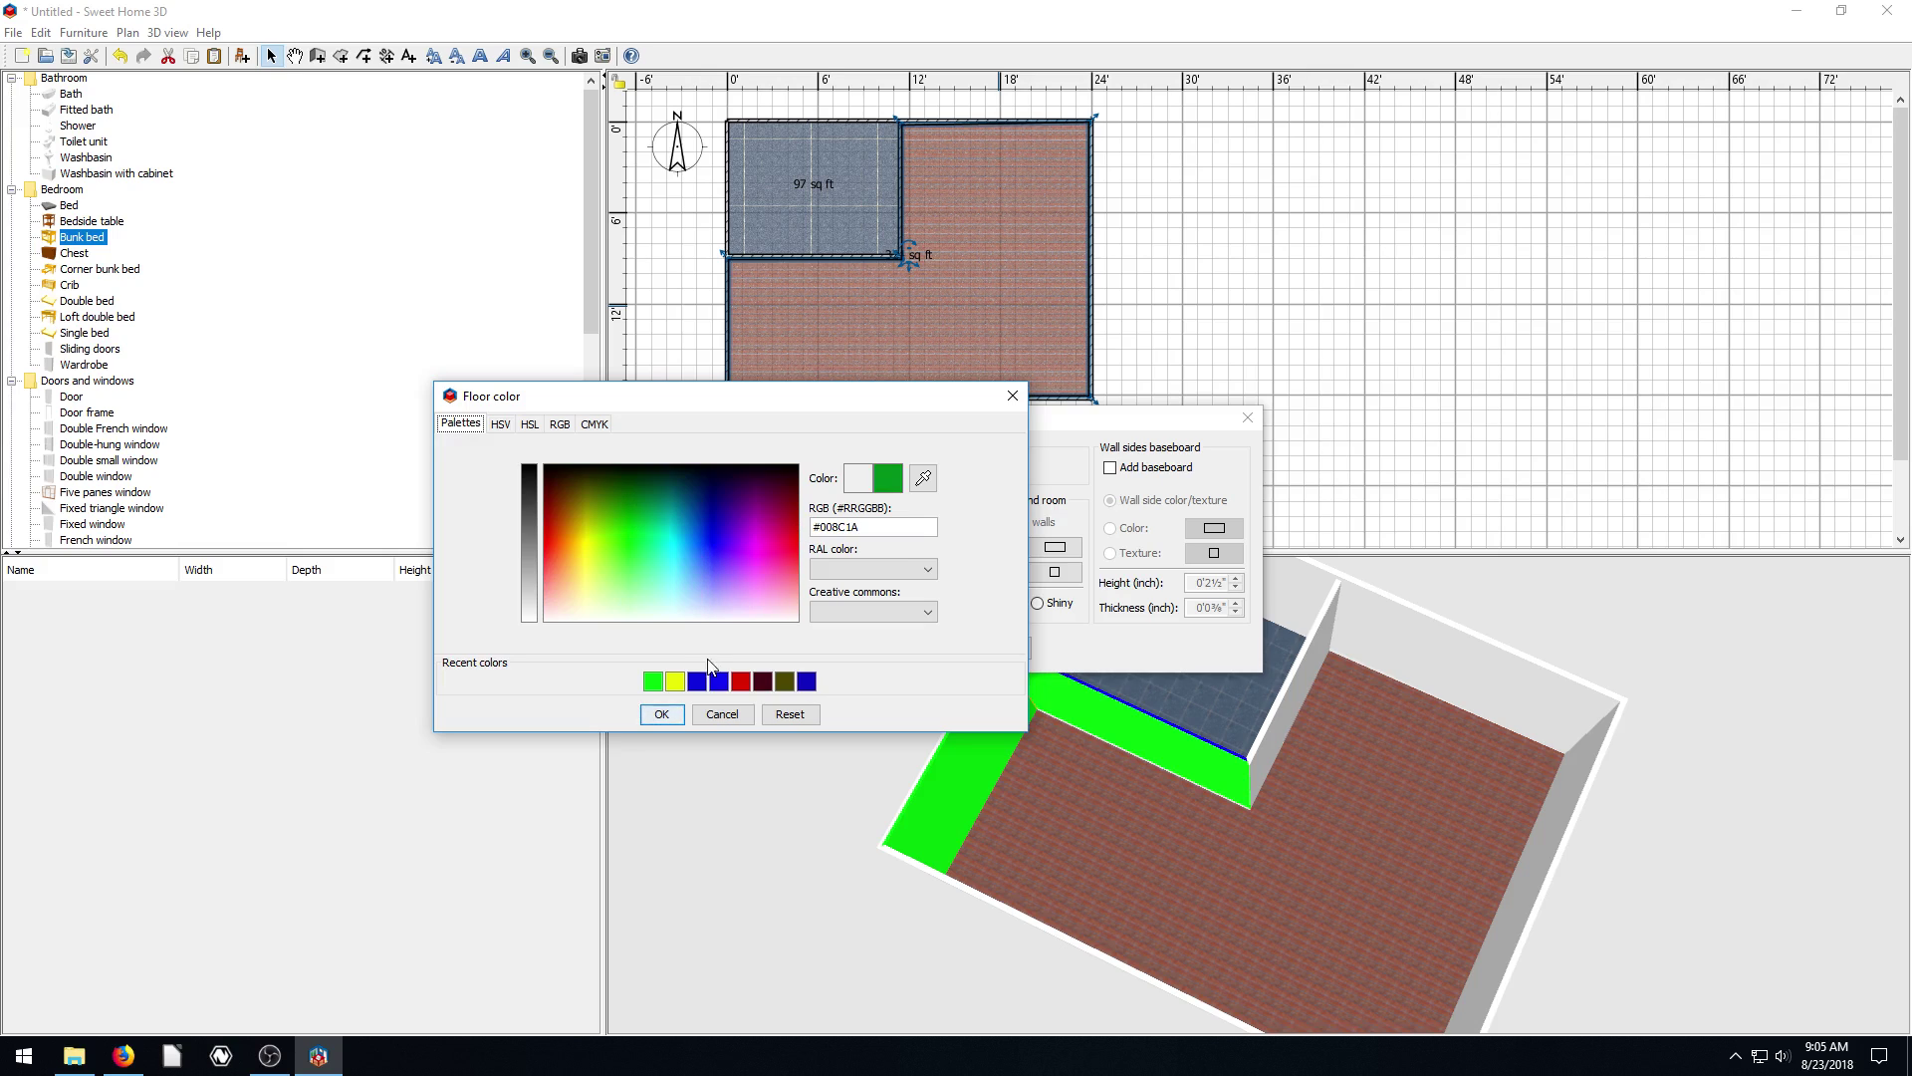
click(661, 714)
click(928, 646)
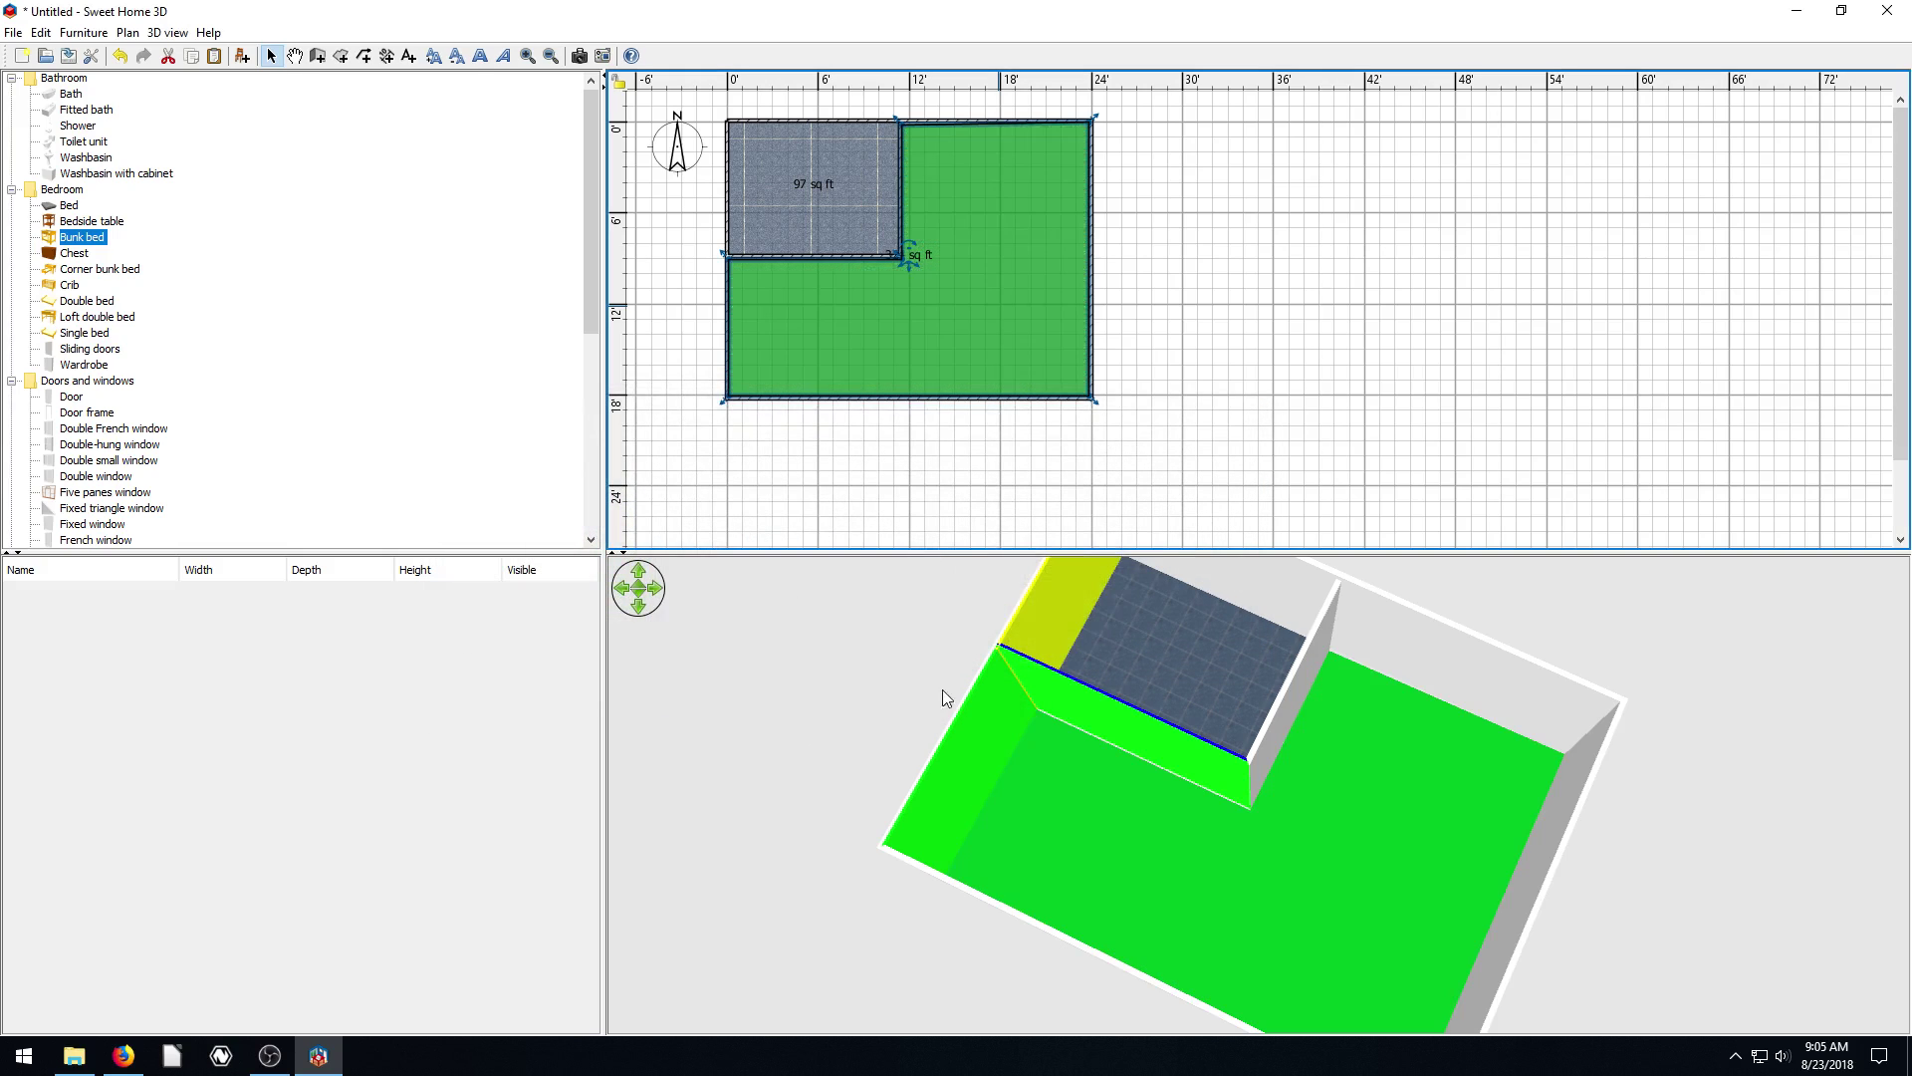
drag(1277, 805, 1318, 777)
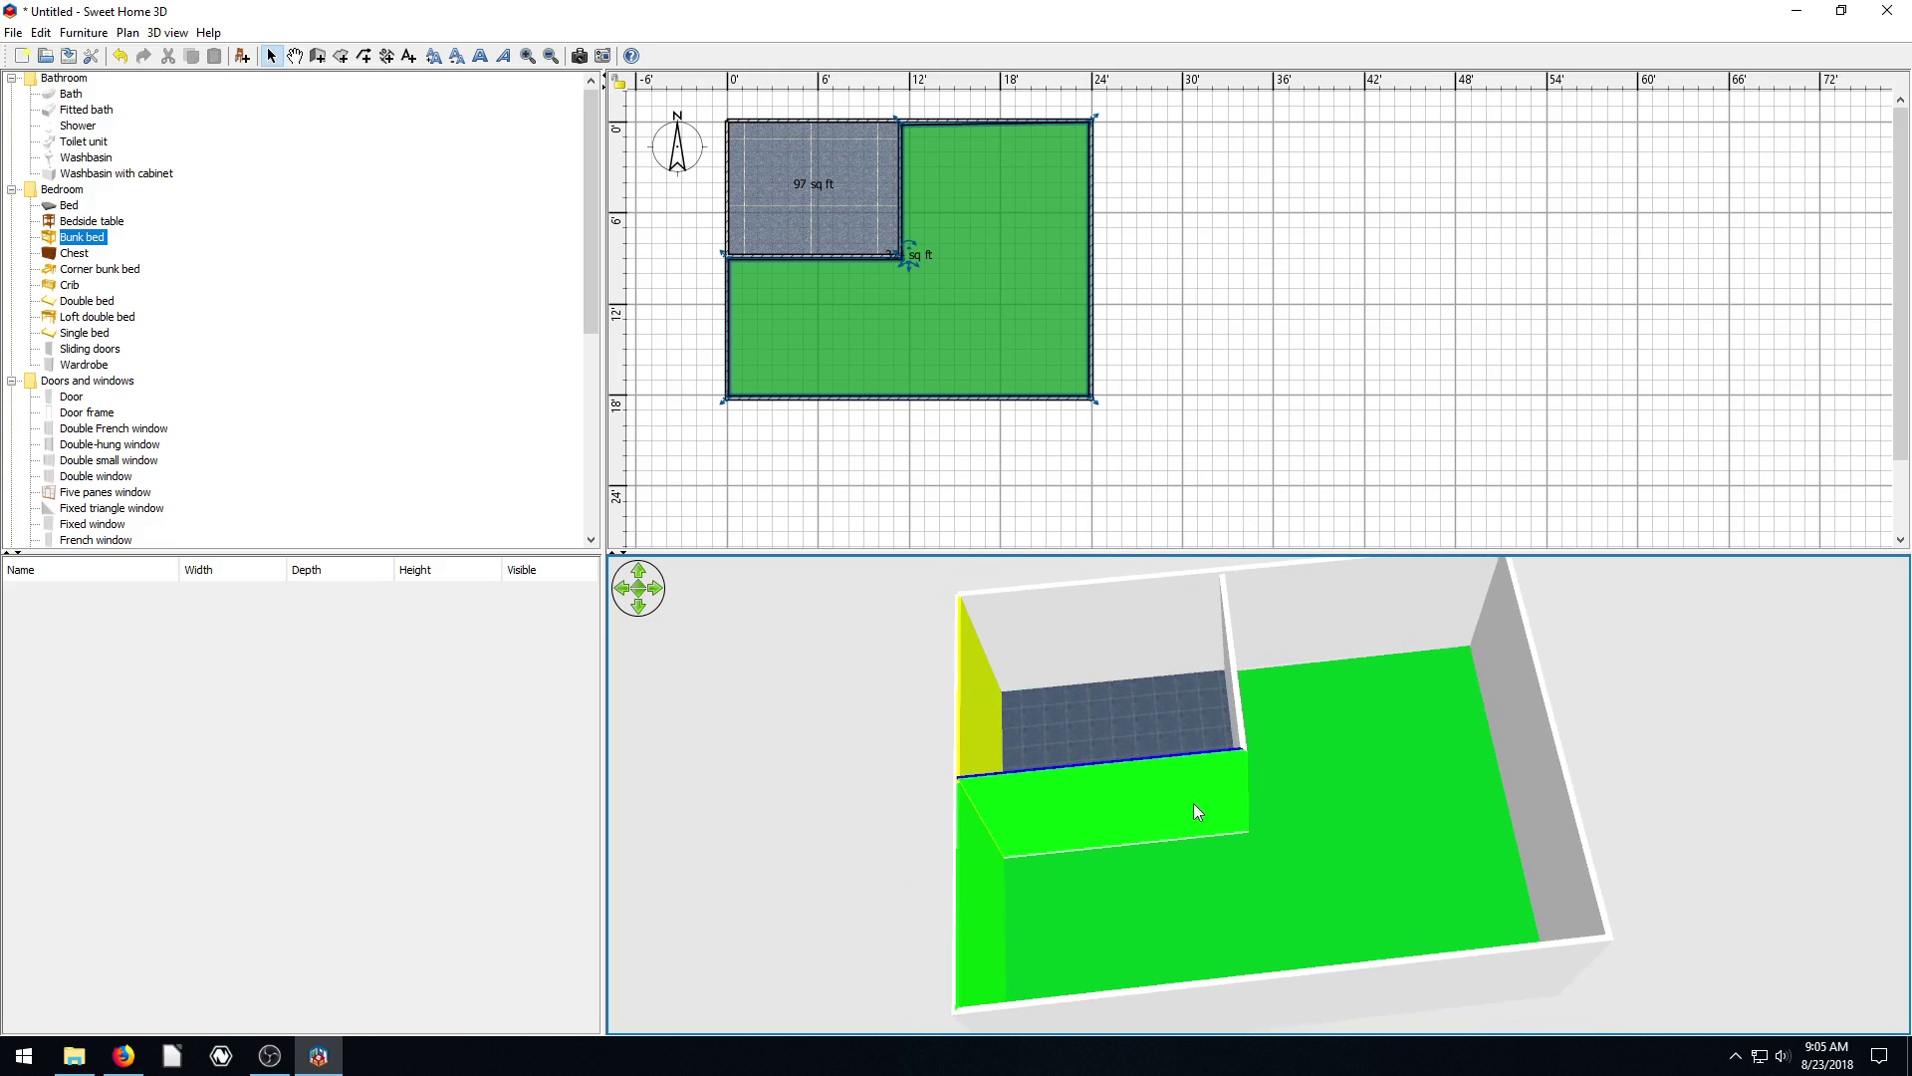
drag(1196, 810, 1100, 713)
Set the green L-shaped room's ceiling texture to Wall - Roughcast and check it in 3D
double_click(965, 251)
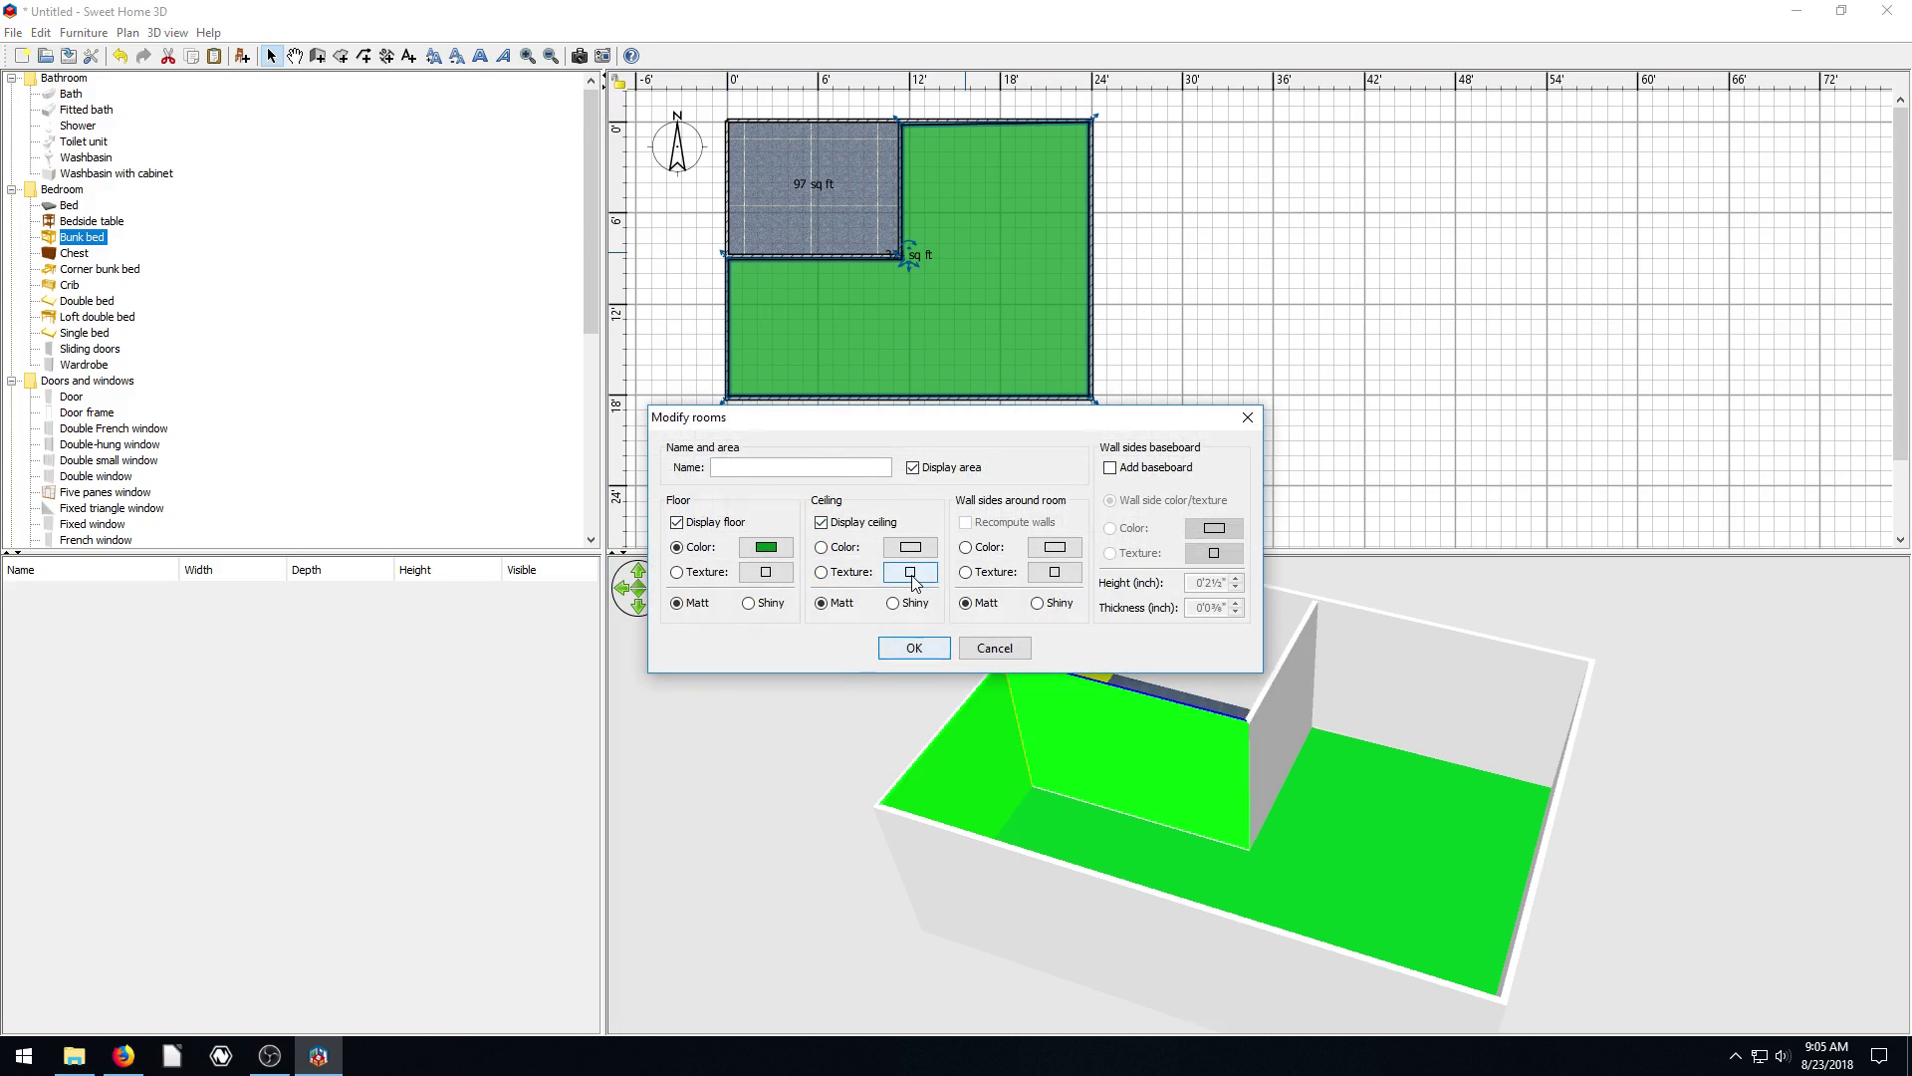
click(910, 573)
drag(1002, 480, 999, 538)
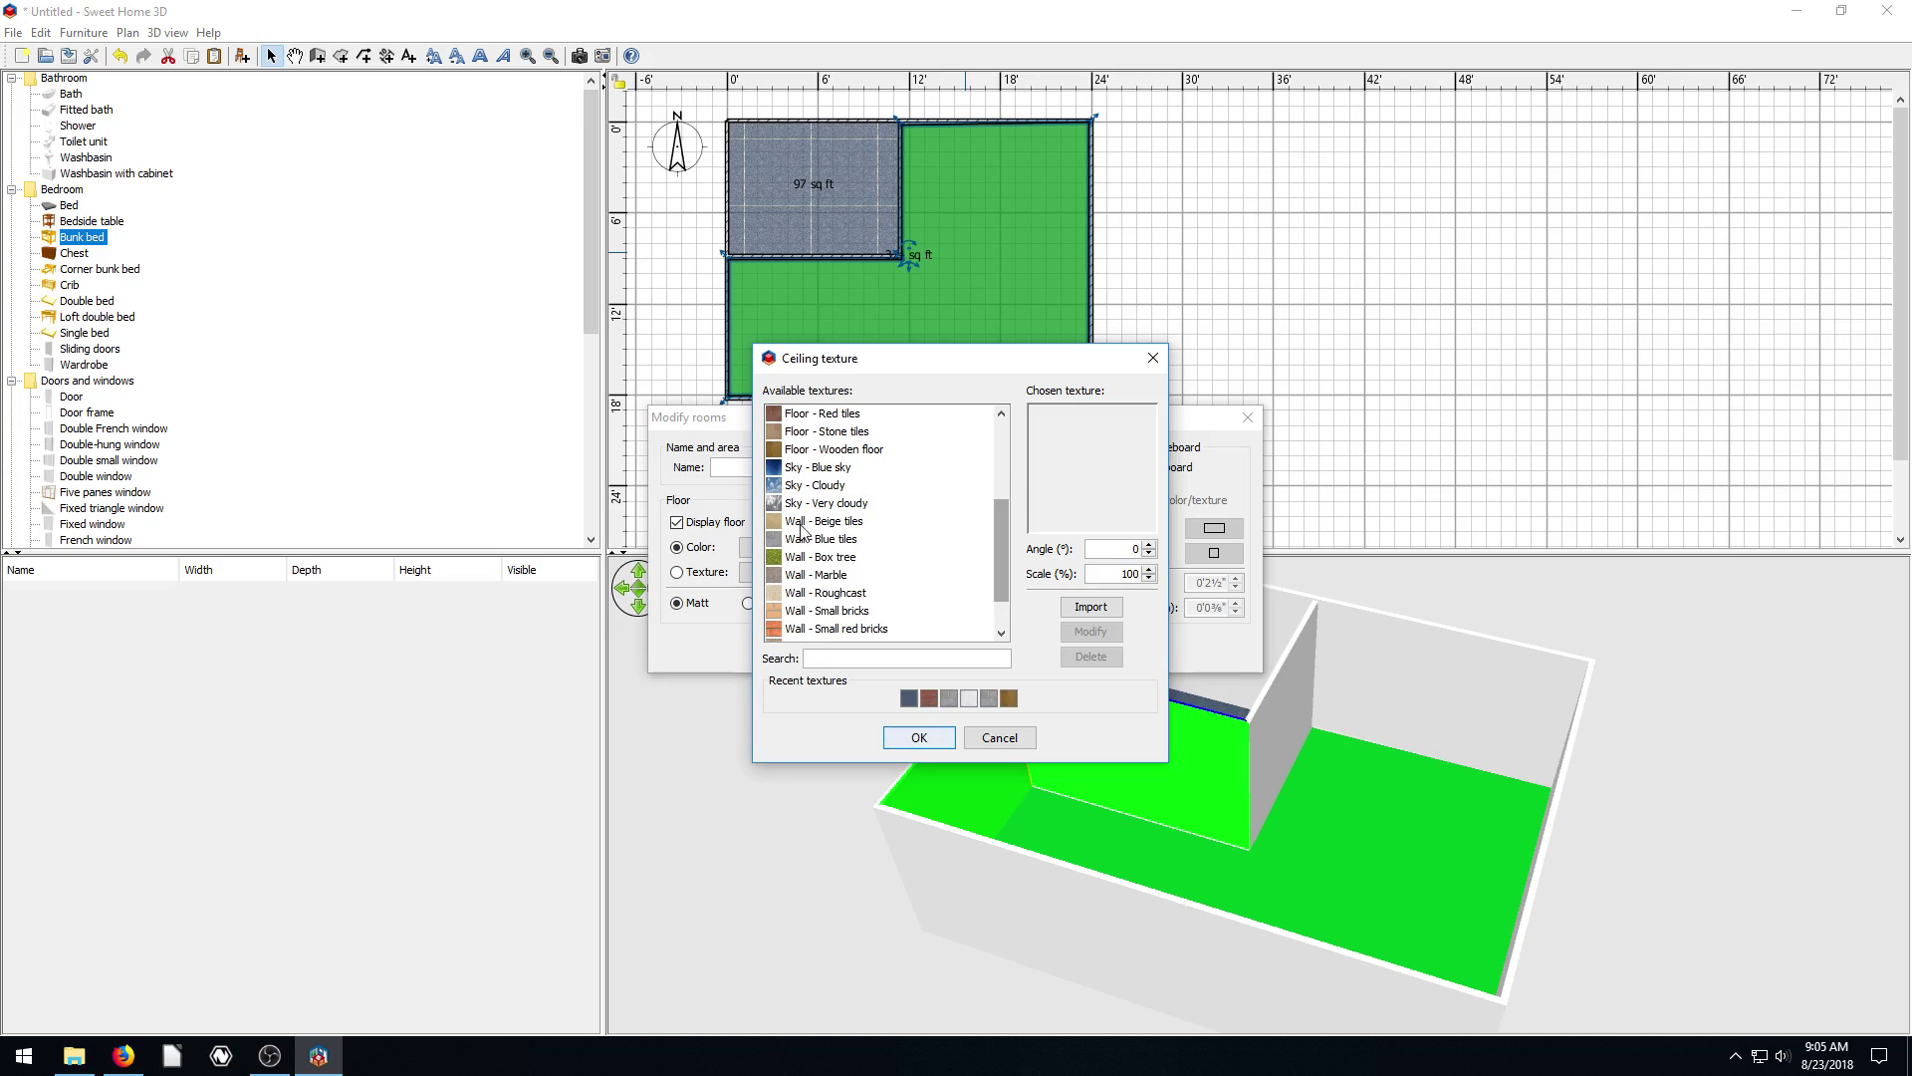
click(809, 557)
click(822, 576)
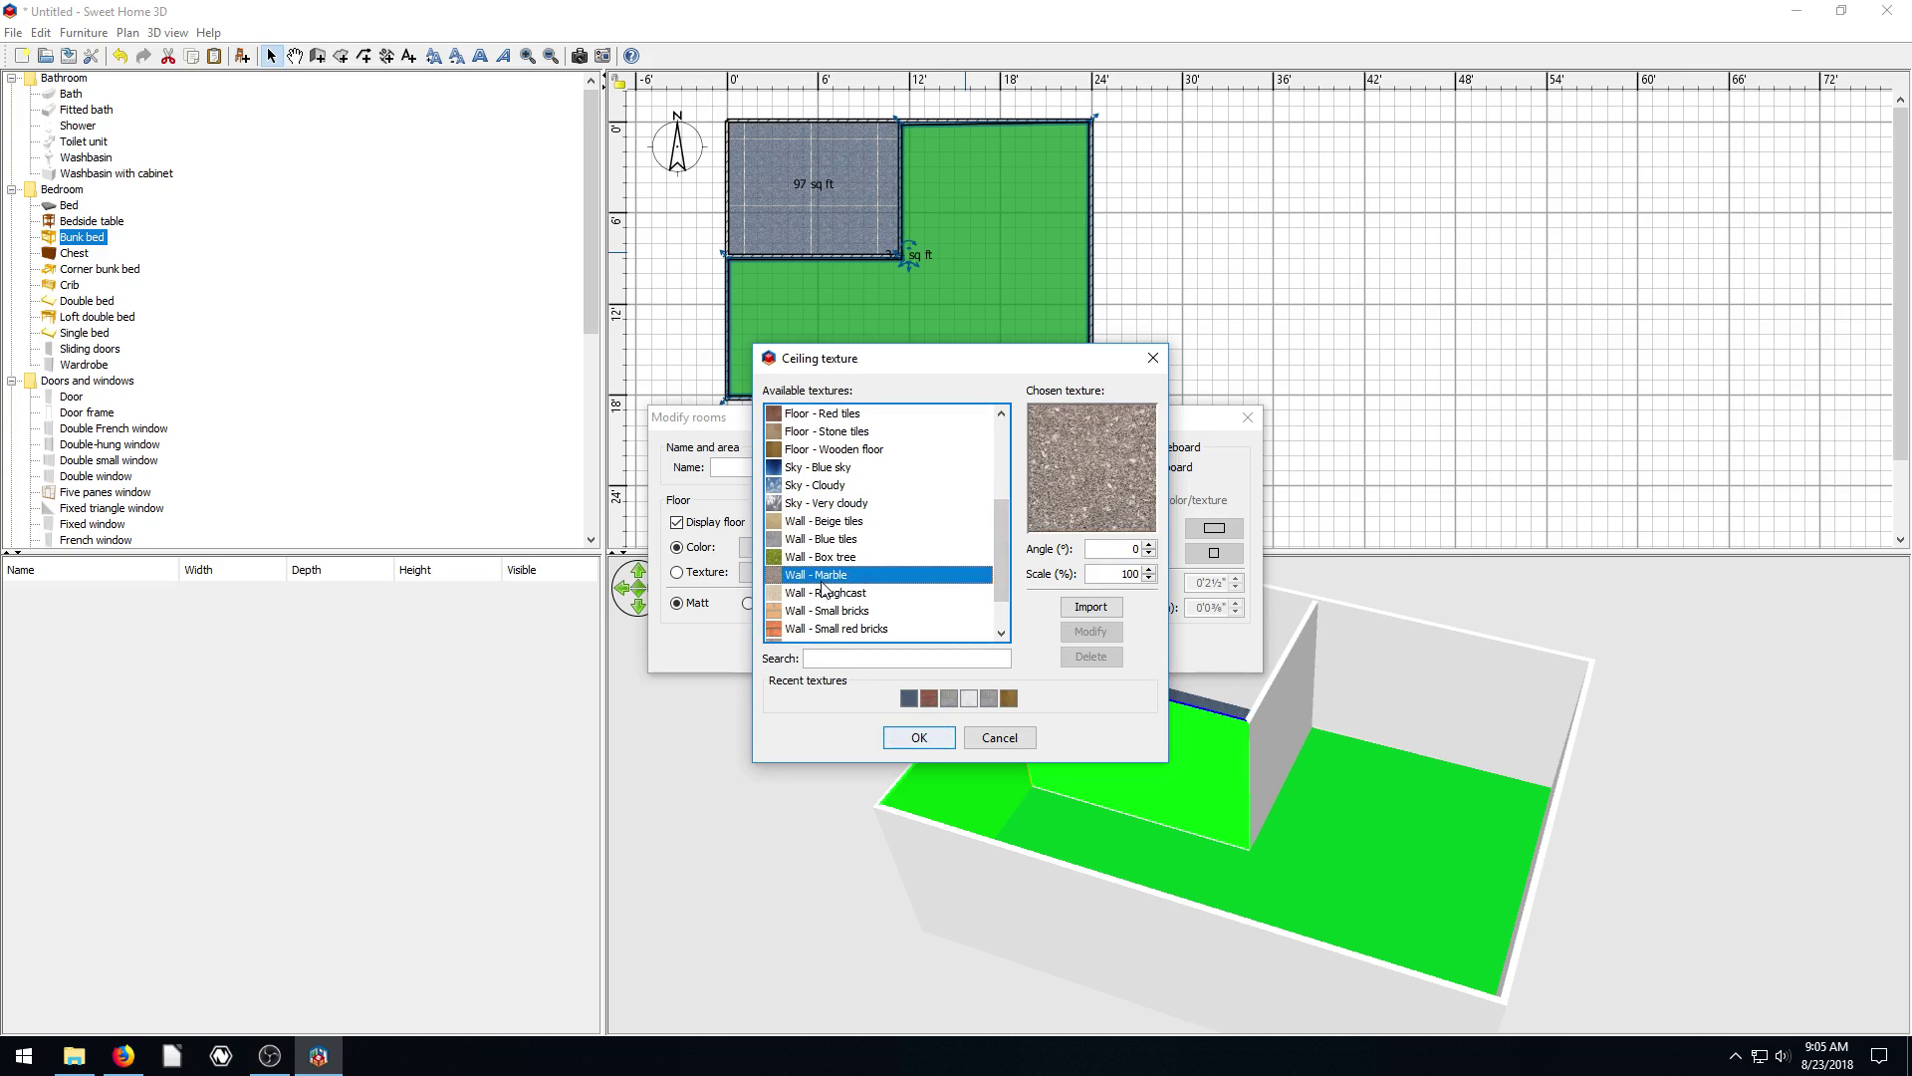
click(825, 592)
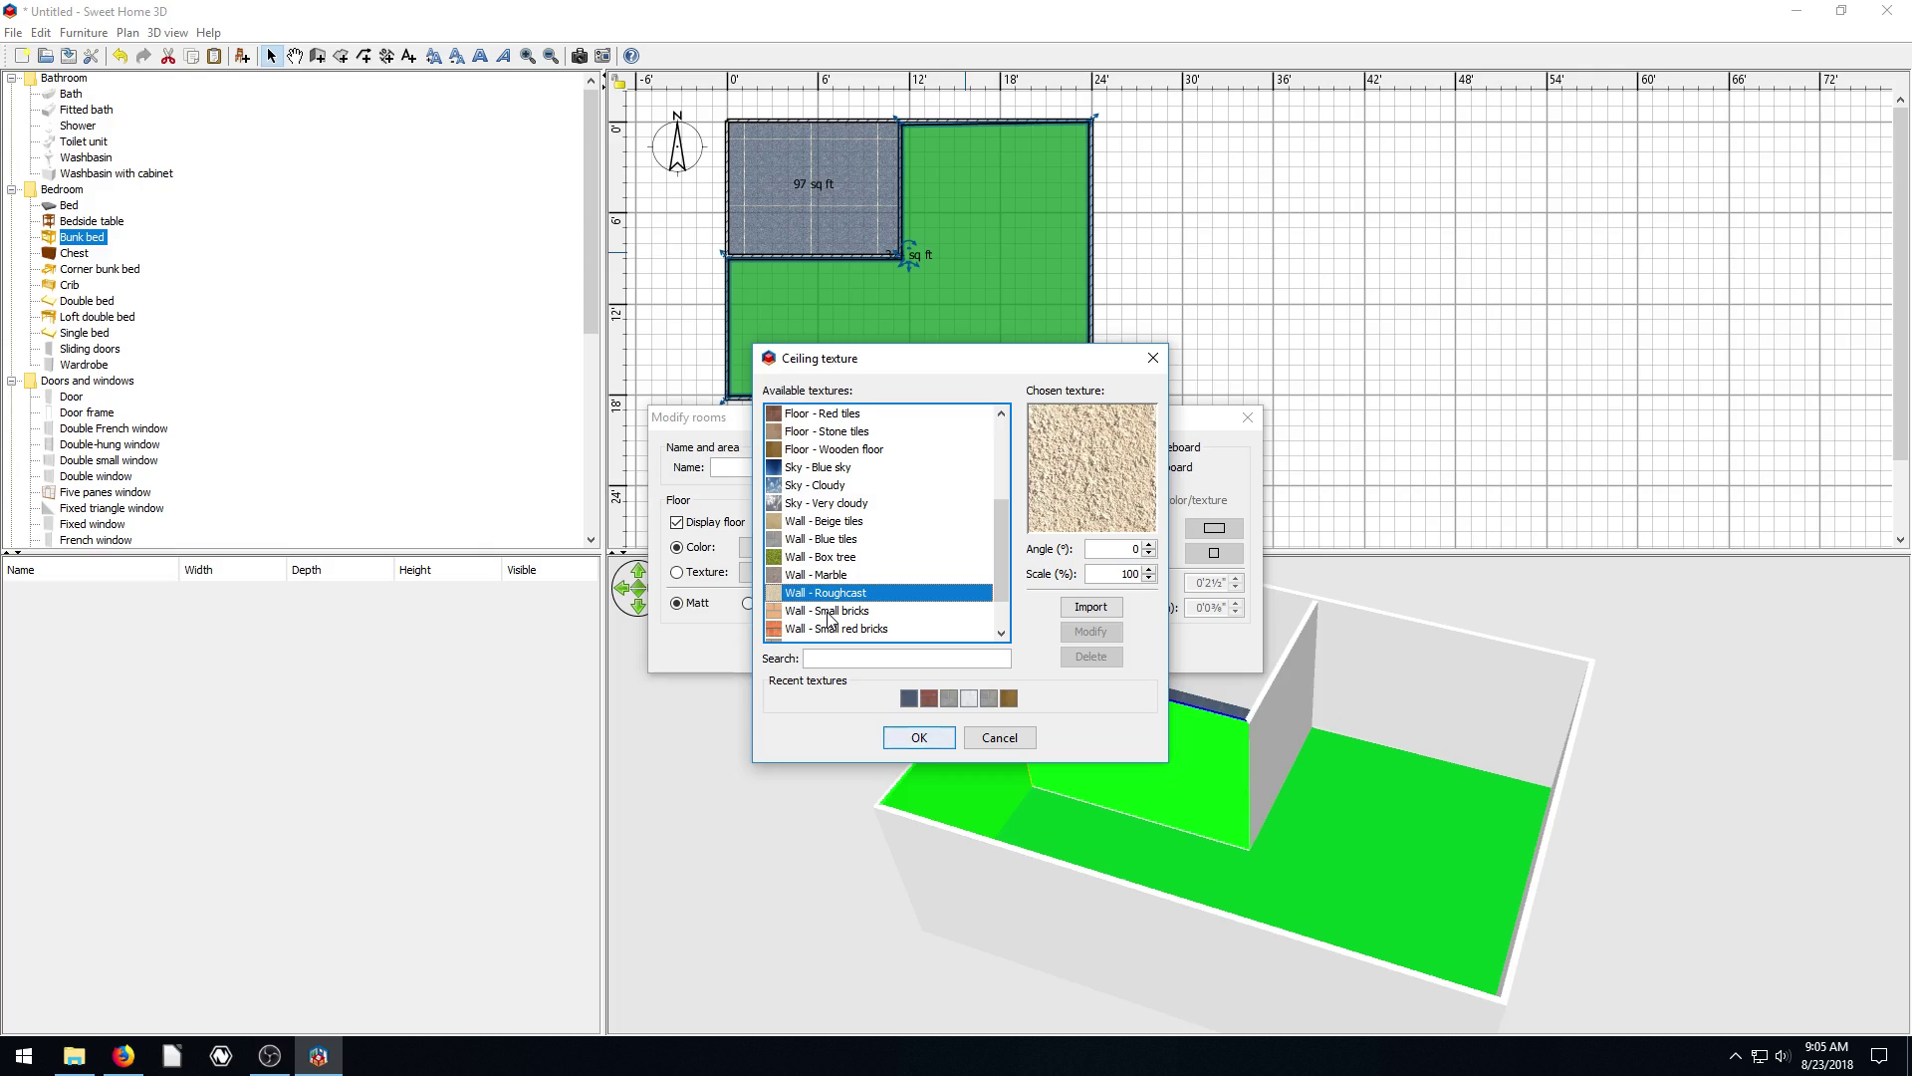
mouse_move(835, 615)
click(919, 738)
click(914, 651)
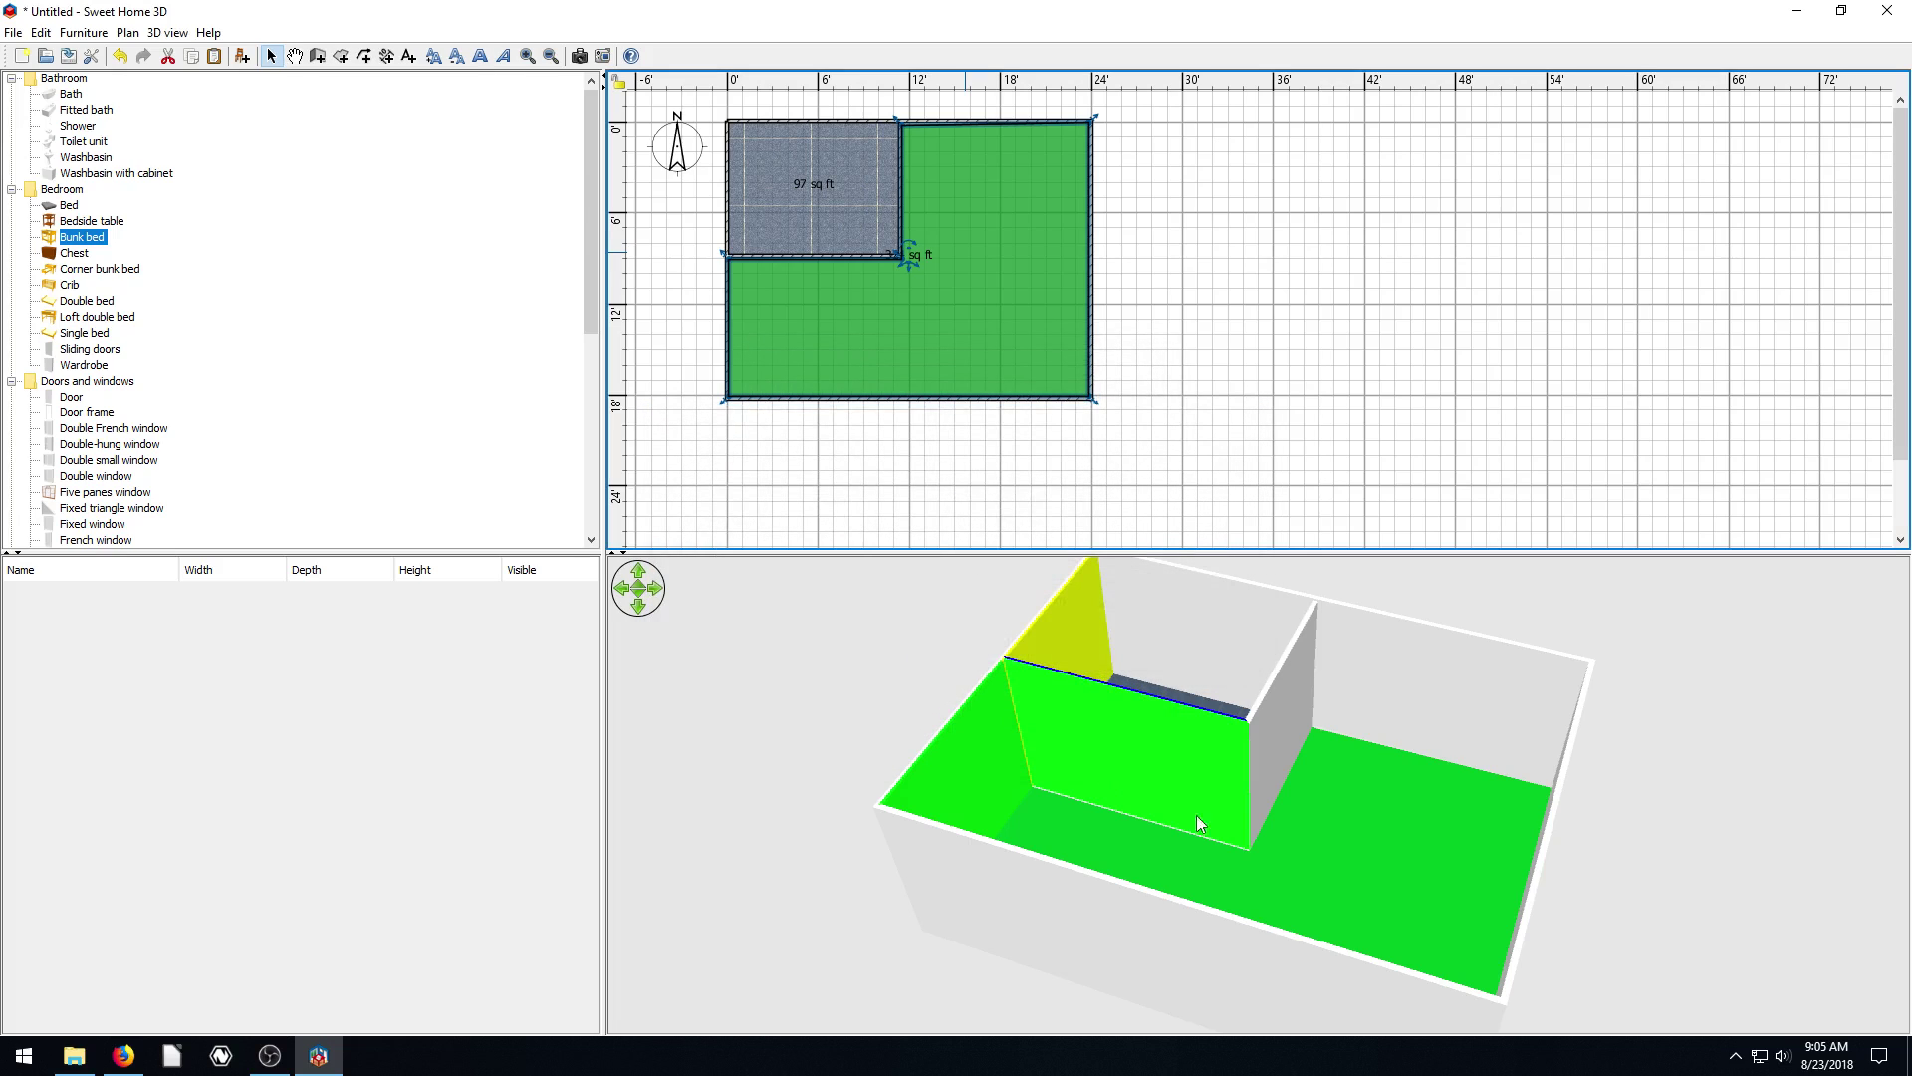
drag(1173, 865, 1092, 801)
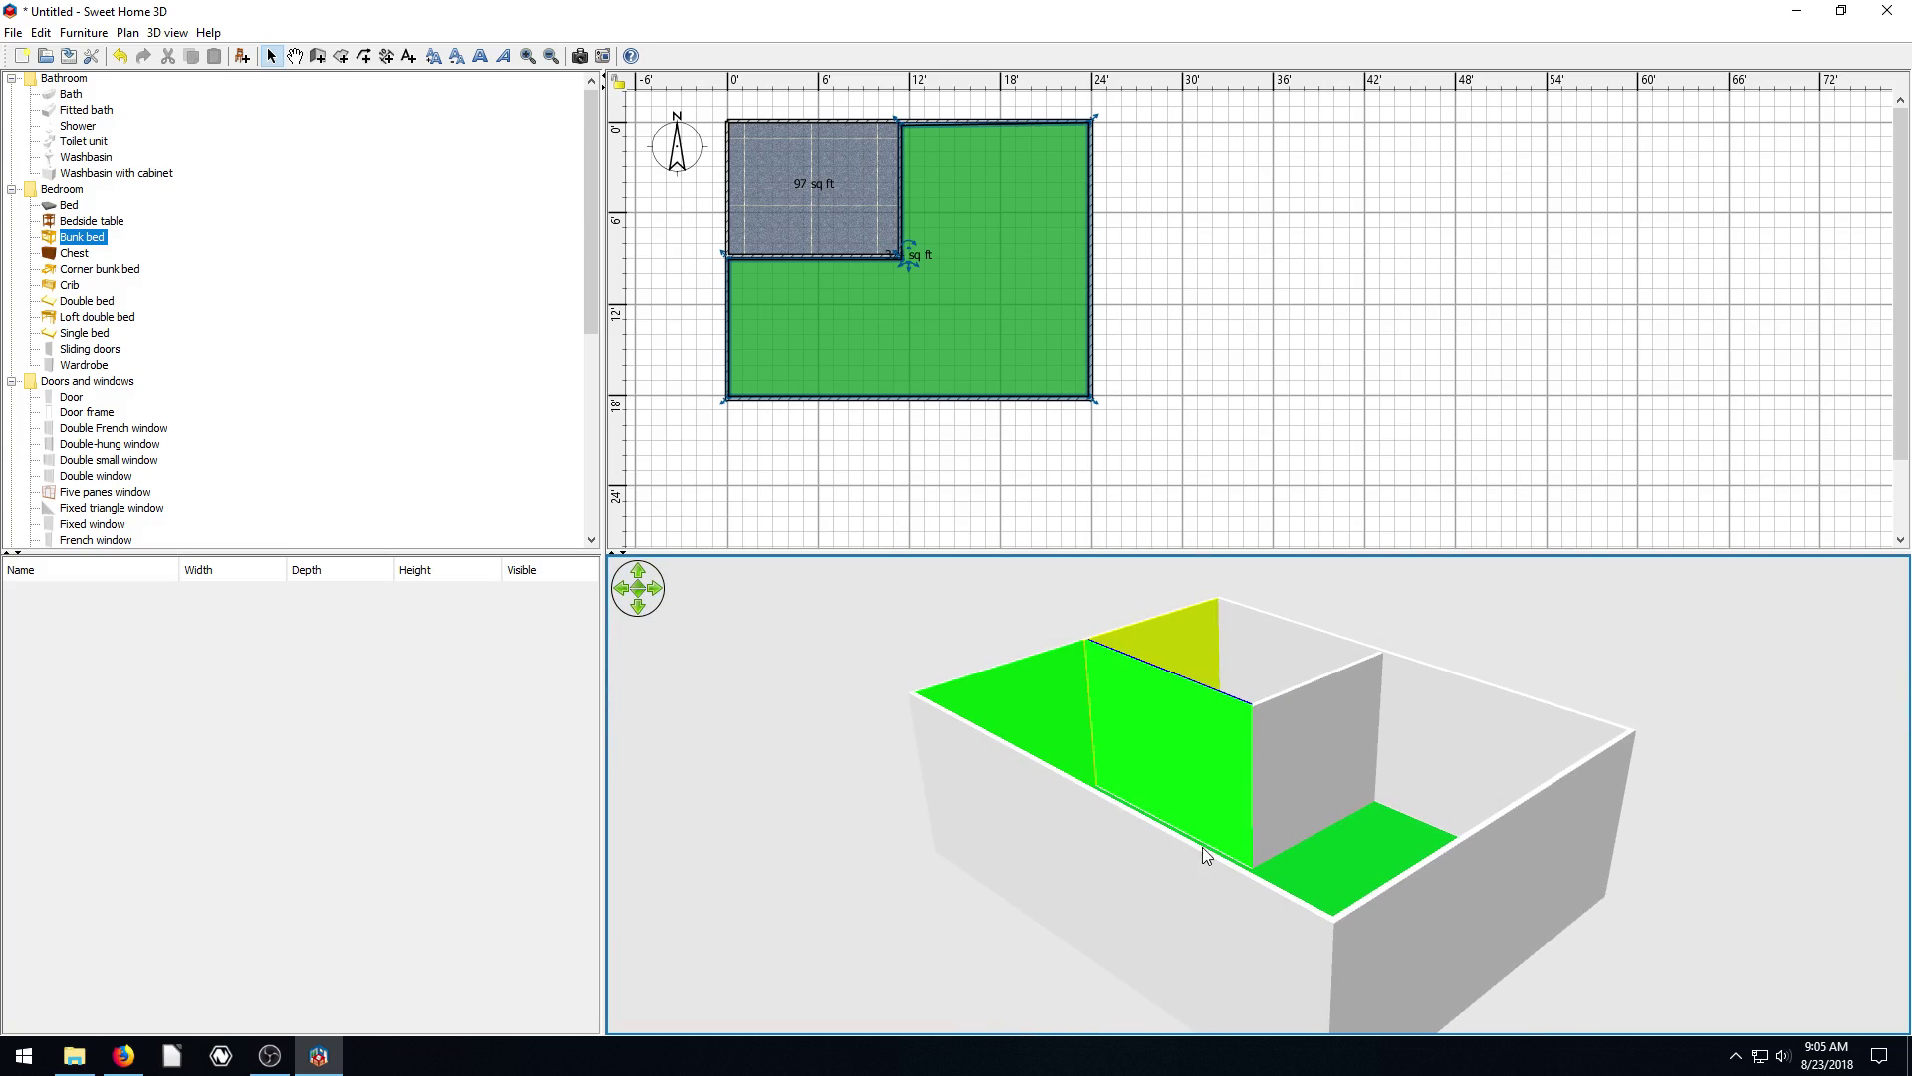
drag(1203, 846, 1300, 792)
Switch the 3D view to Virtual visit, enlarge it, and walk into the main room looking up
right_click(1301, 800)
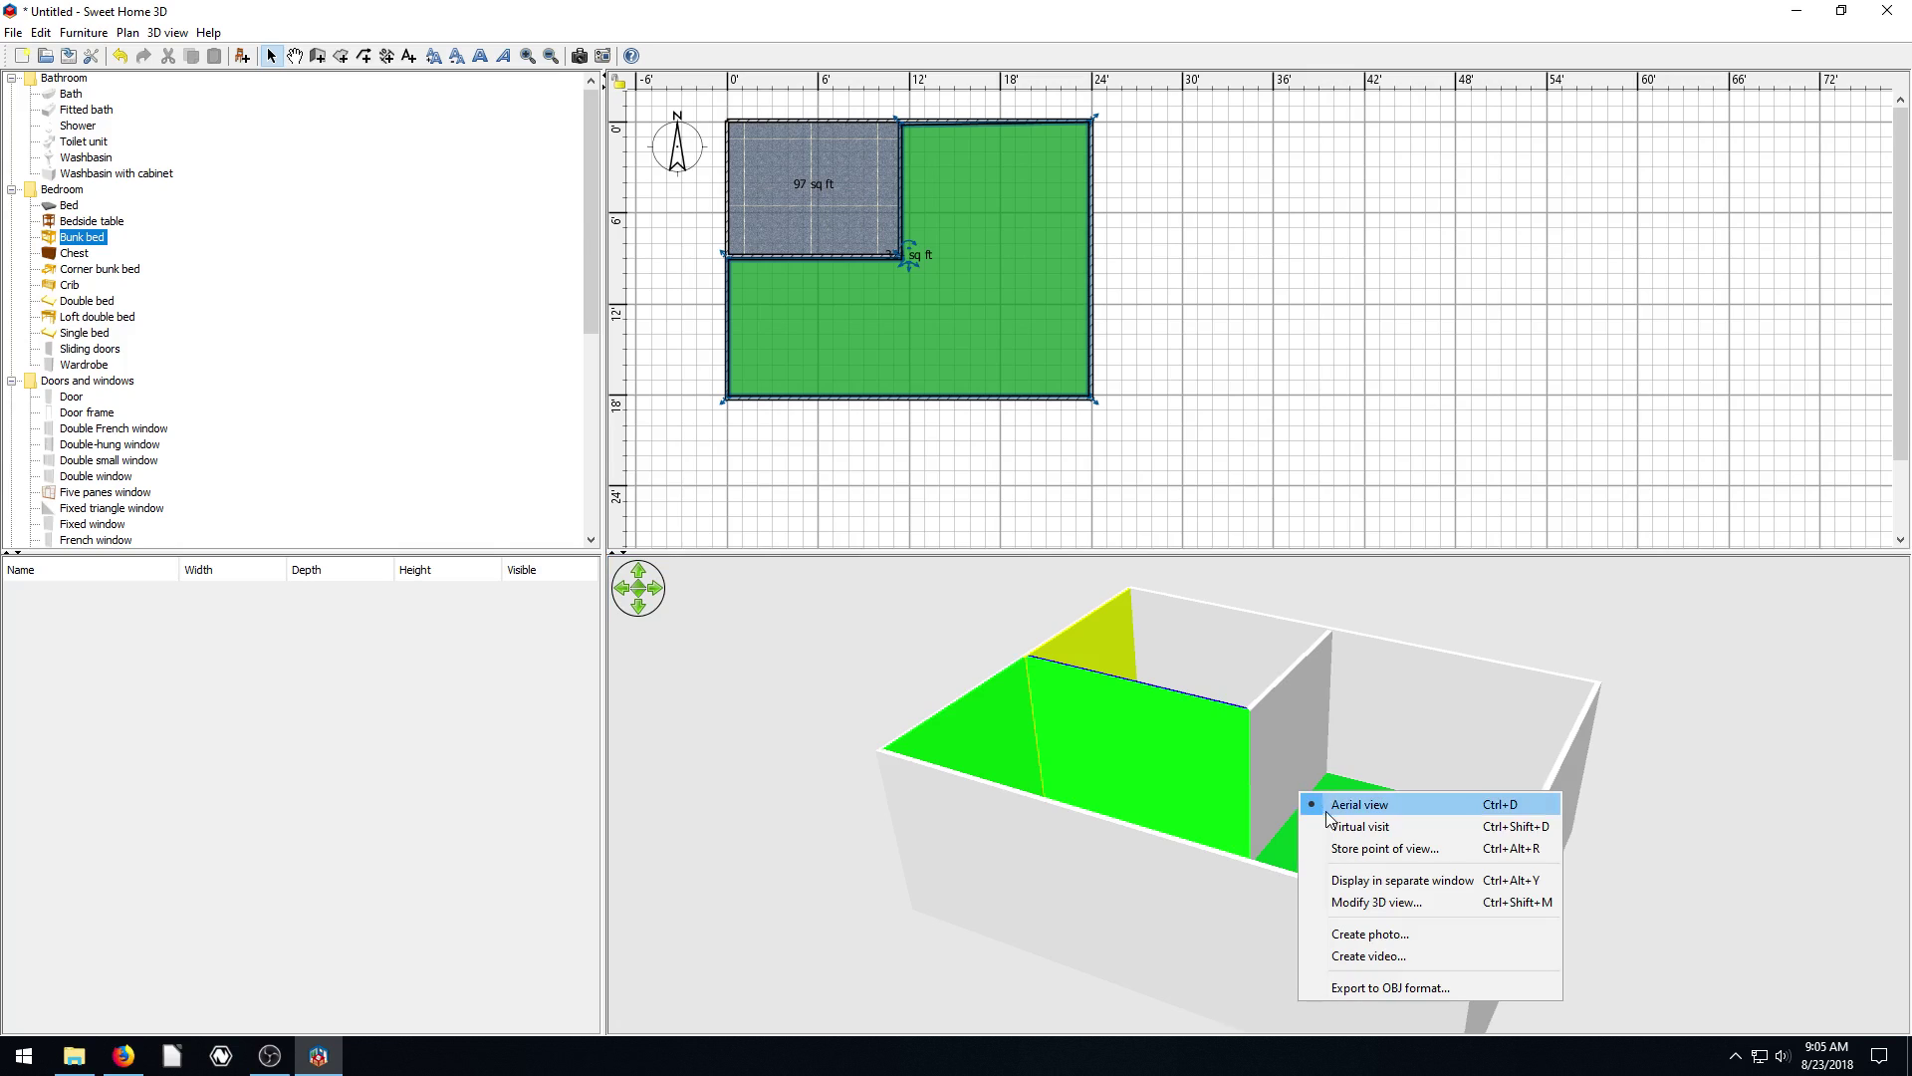
click(1352, 828)
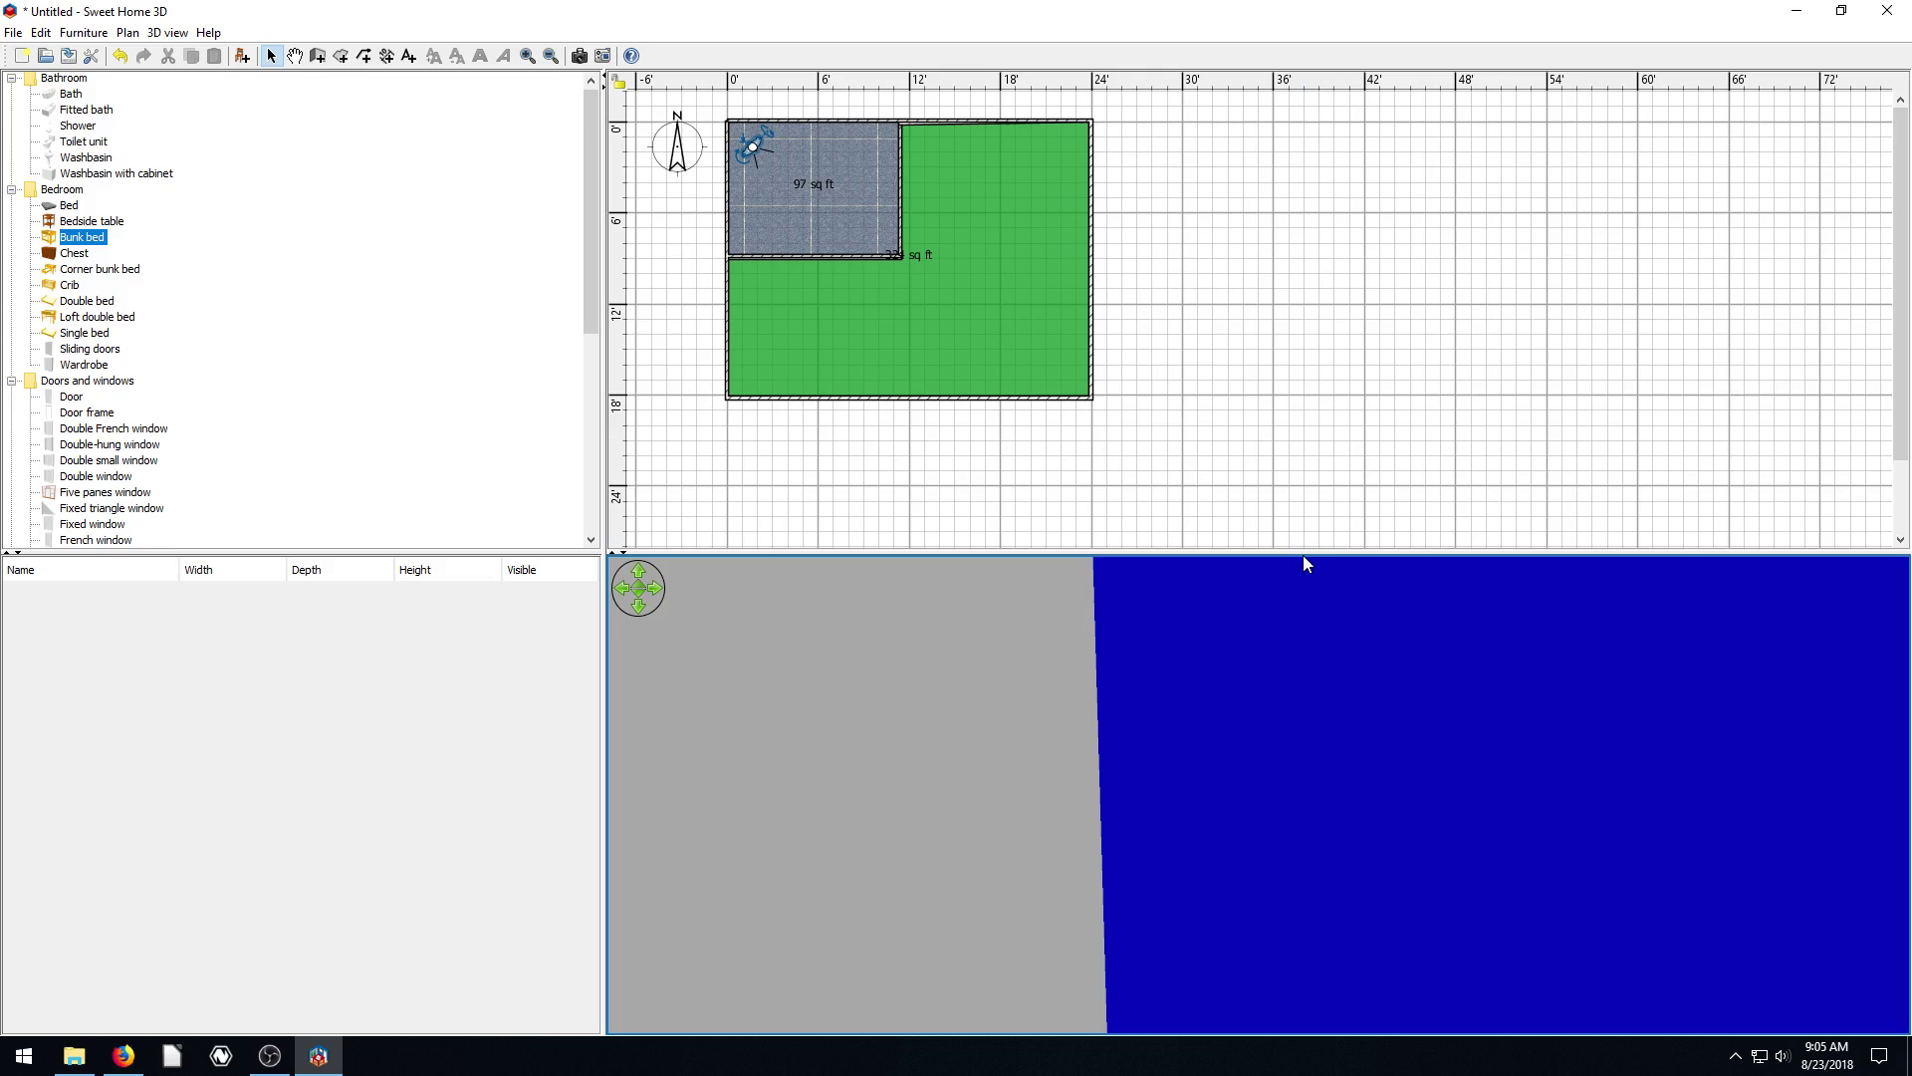
drag(1307, 556, 1272, 320)
drag(1379, 591, 1537, 631)
key(Up)
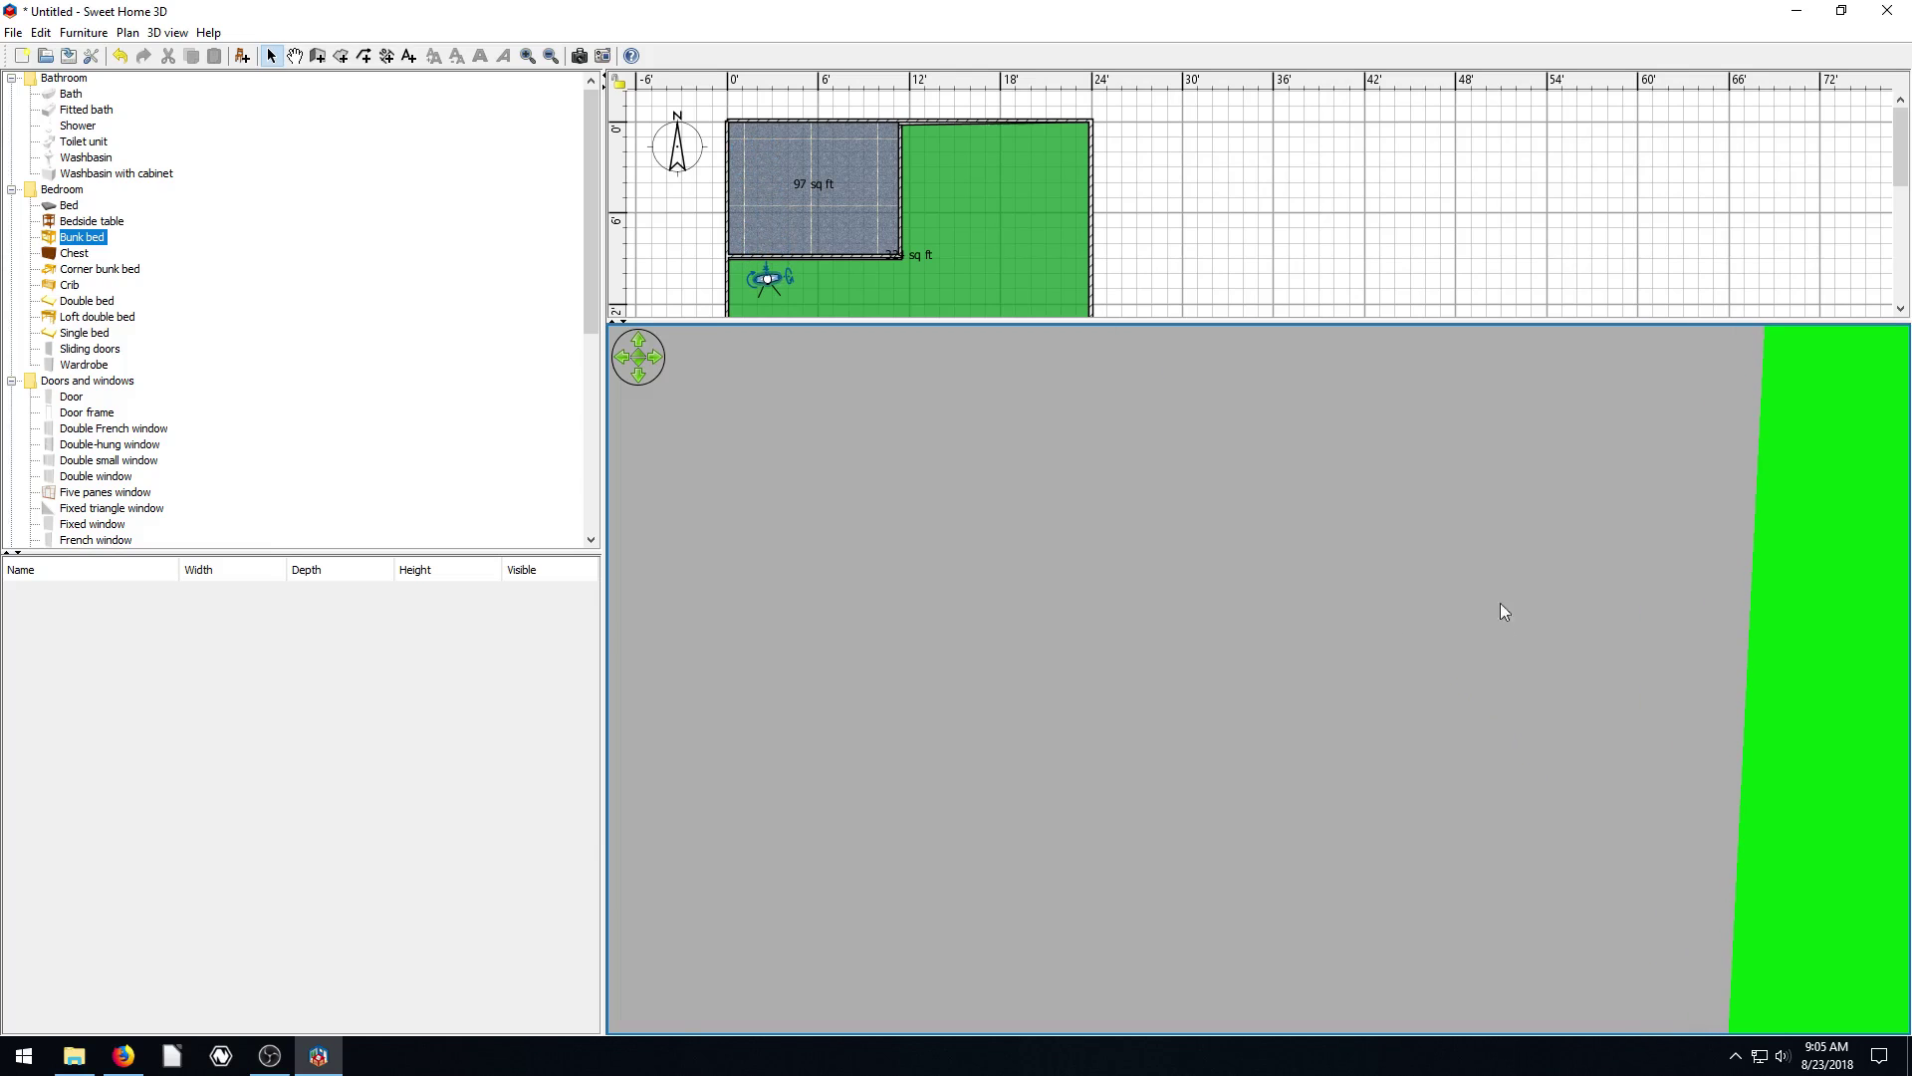
drag(1503, 610, 1364, 505)
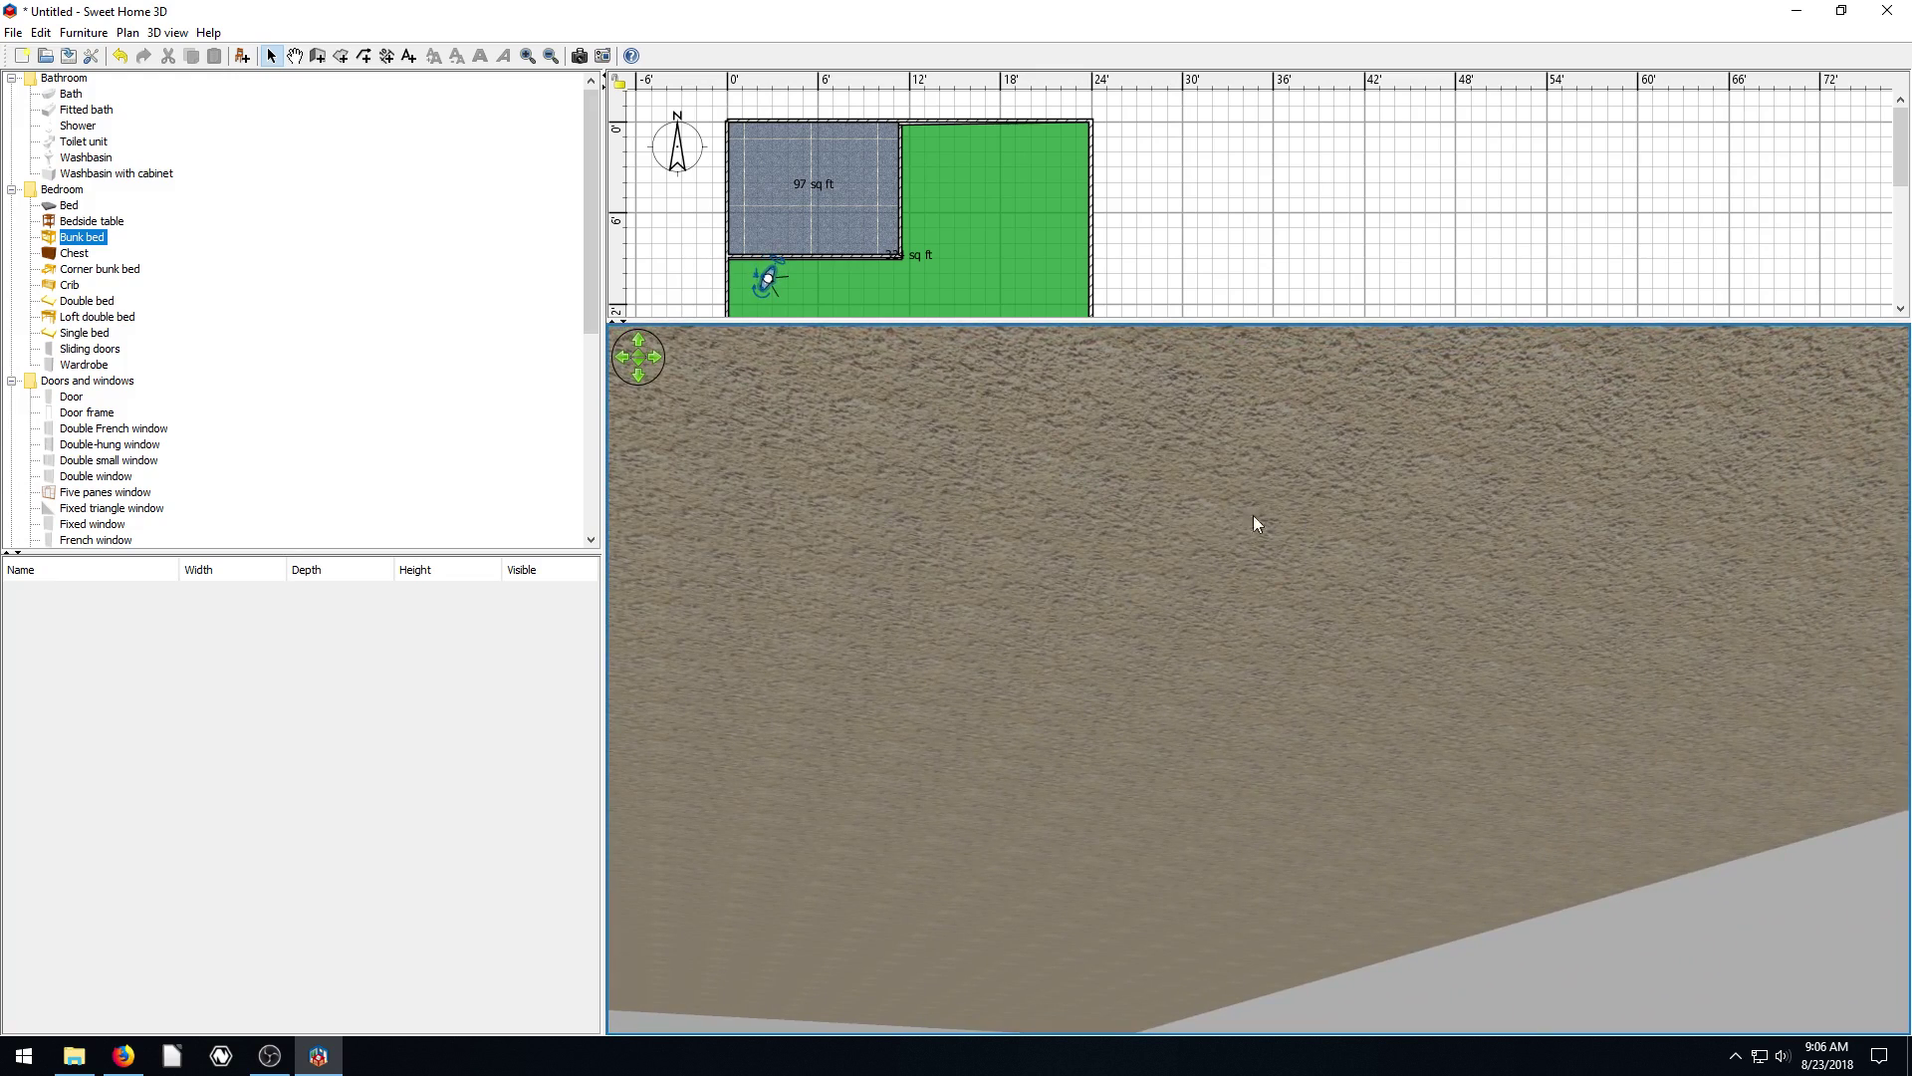
mouse_move(1431, 578)
mouse_down()
mouse_move(1370, 585)
mouse_move(1477, 588)
mouse_move(1455, 572)
mouse_up()
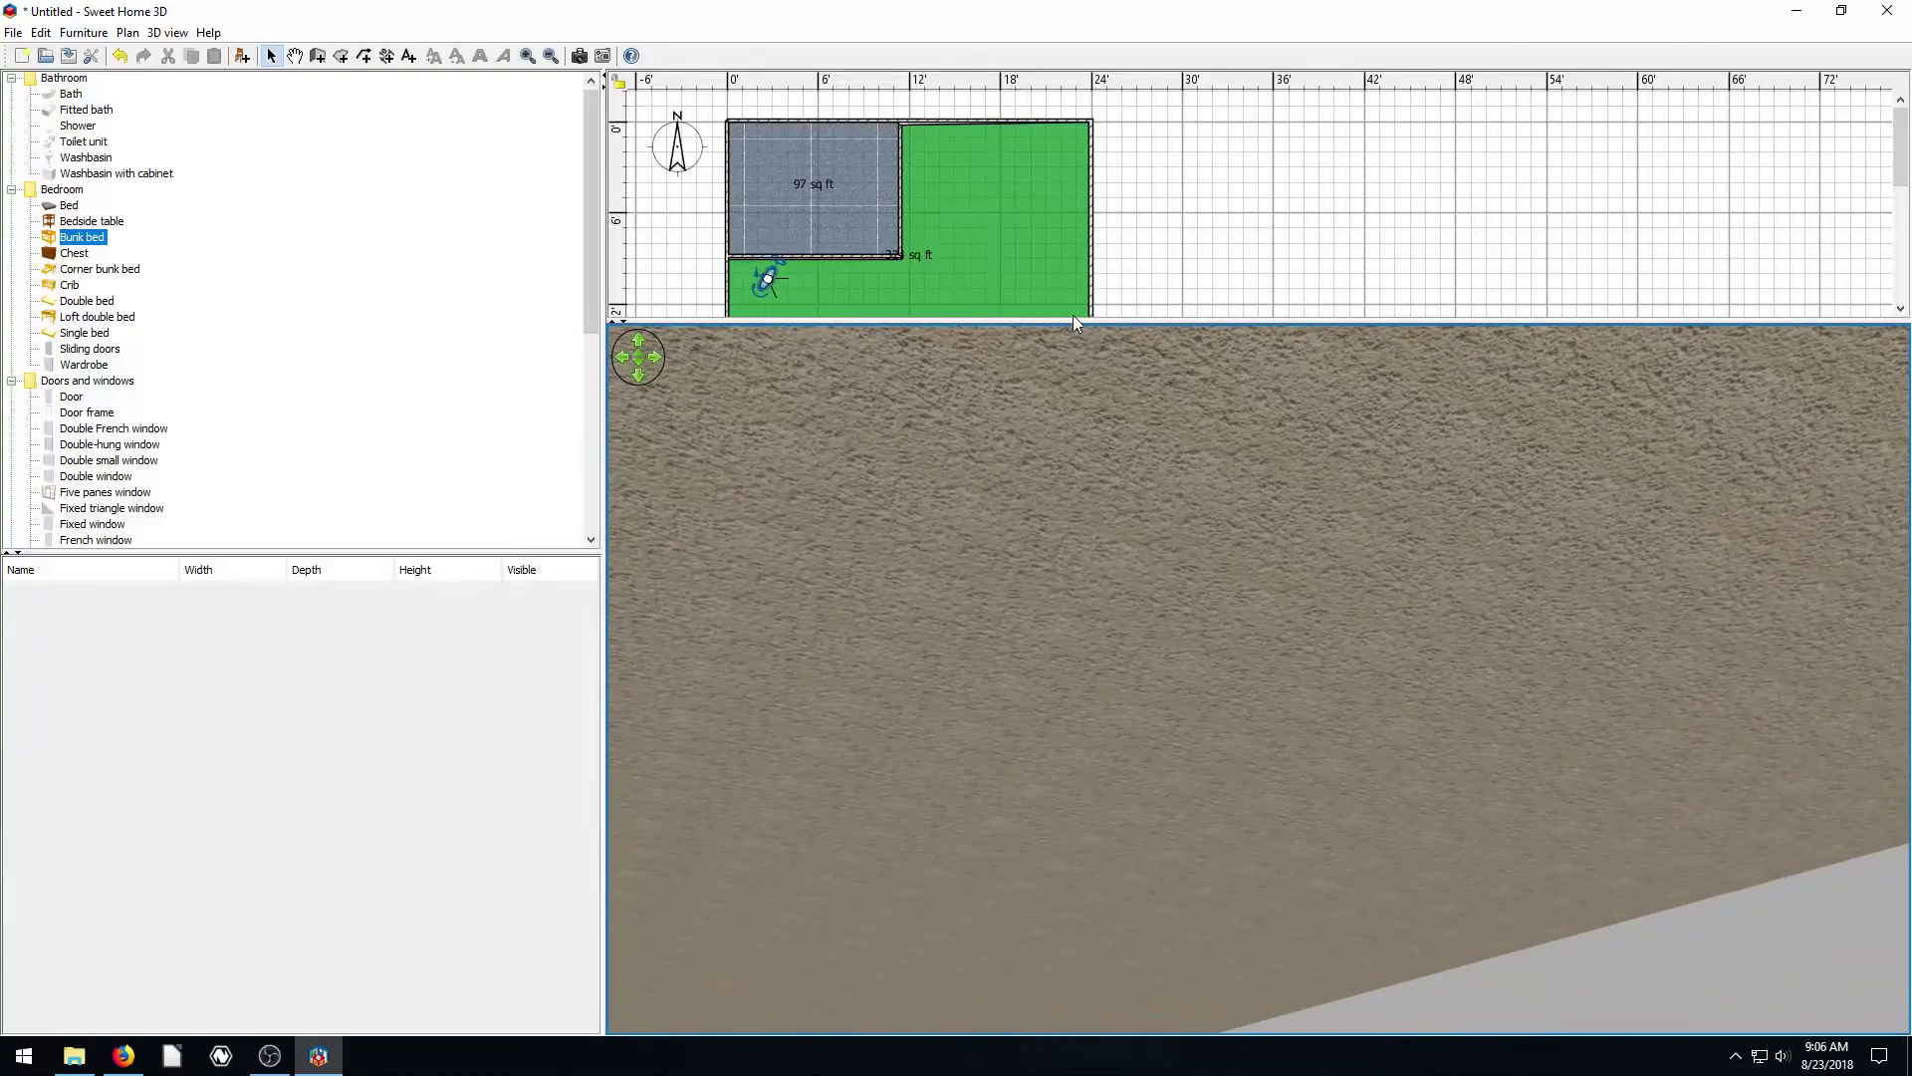
Set the main room's ceiling texture to Floor - Grey tiles
click(1036, 208)
double_click(1036, 207)
click(907, 574)
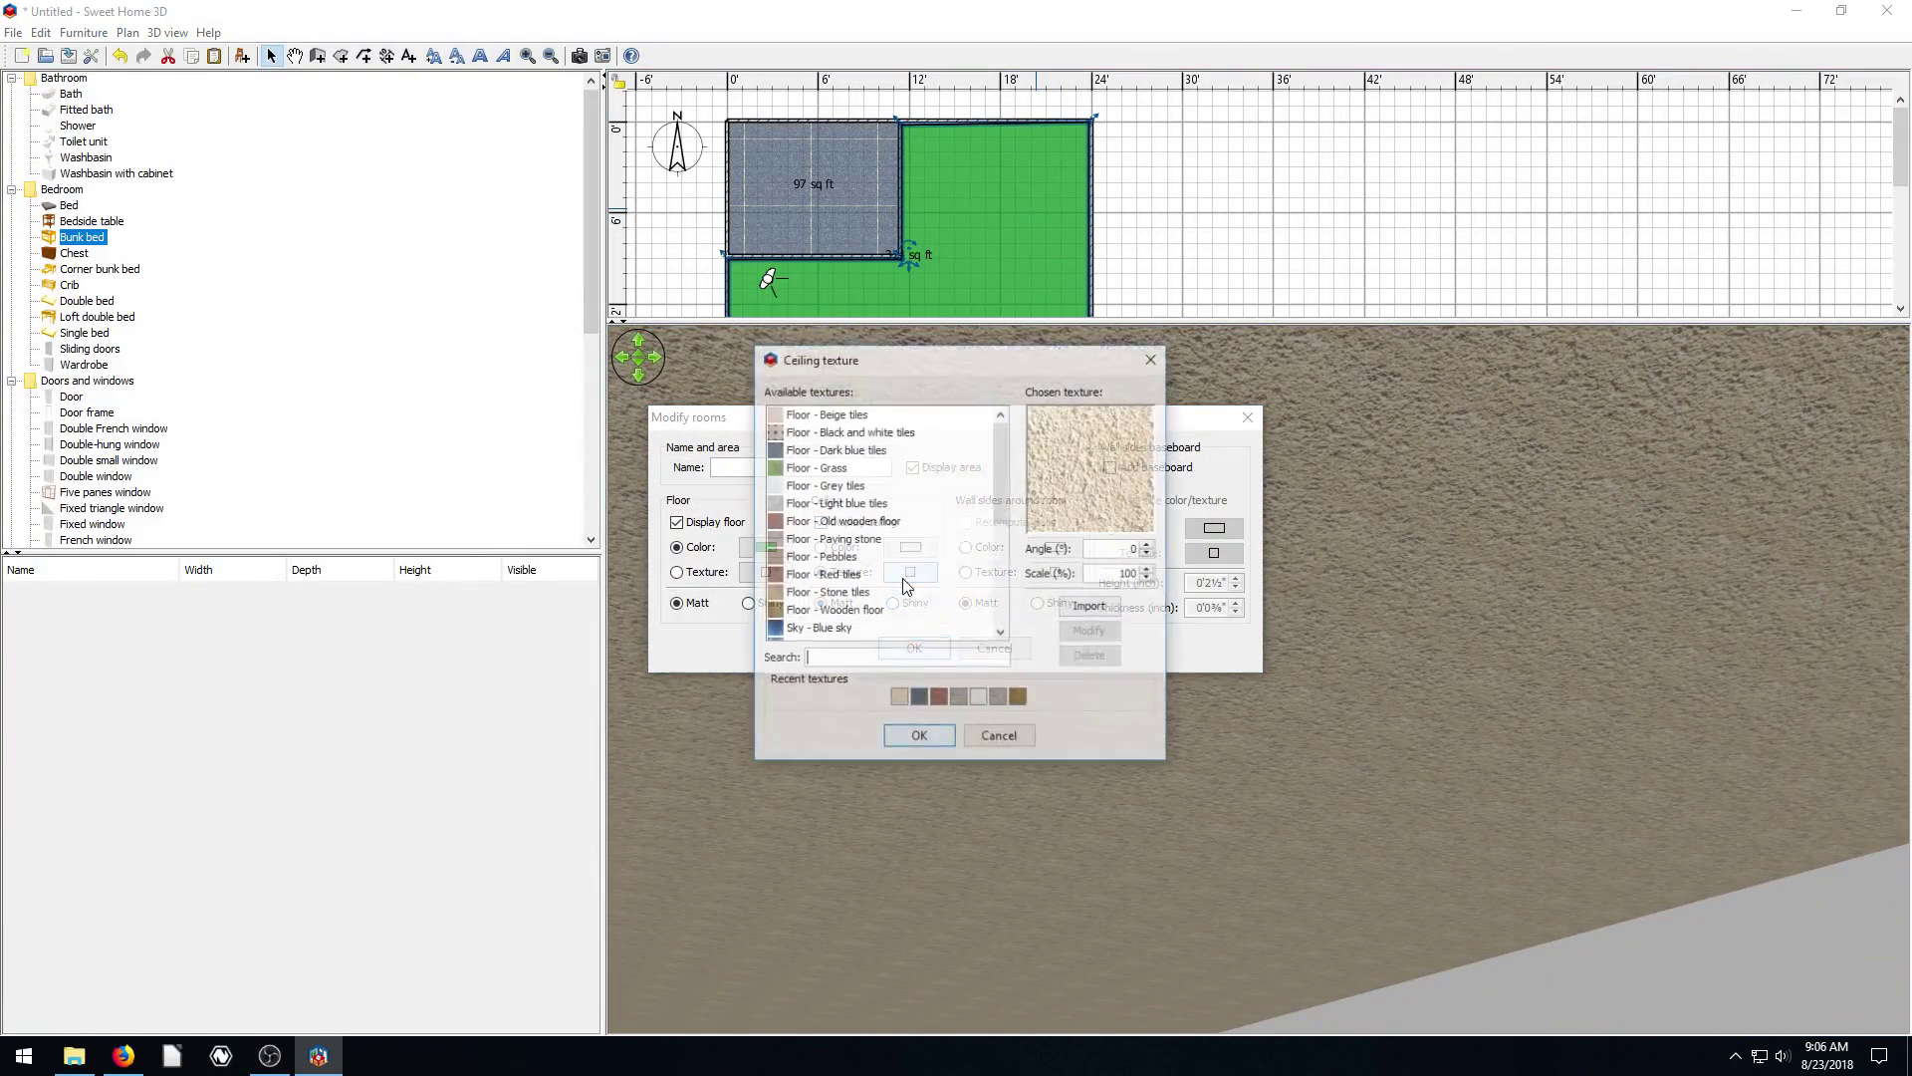
click(819, 488)
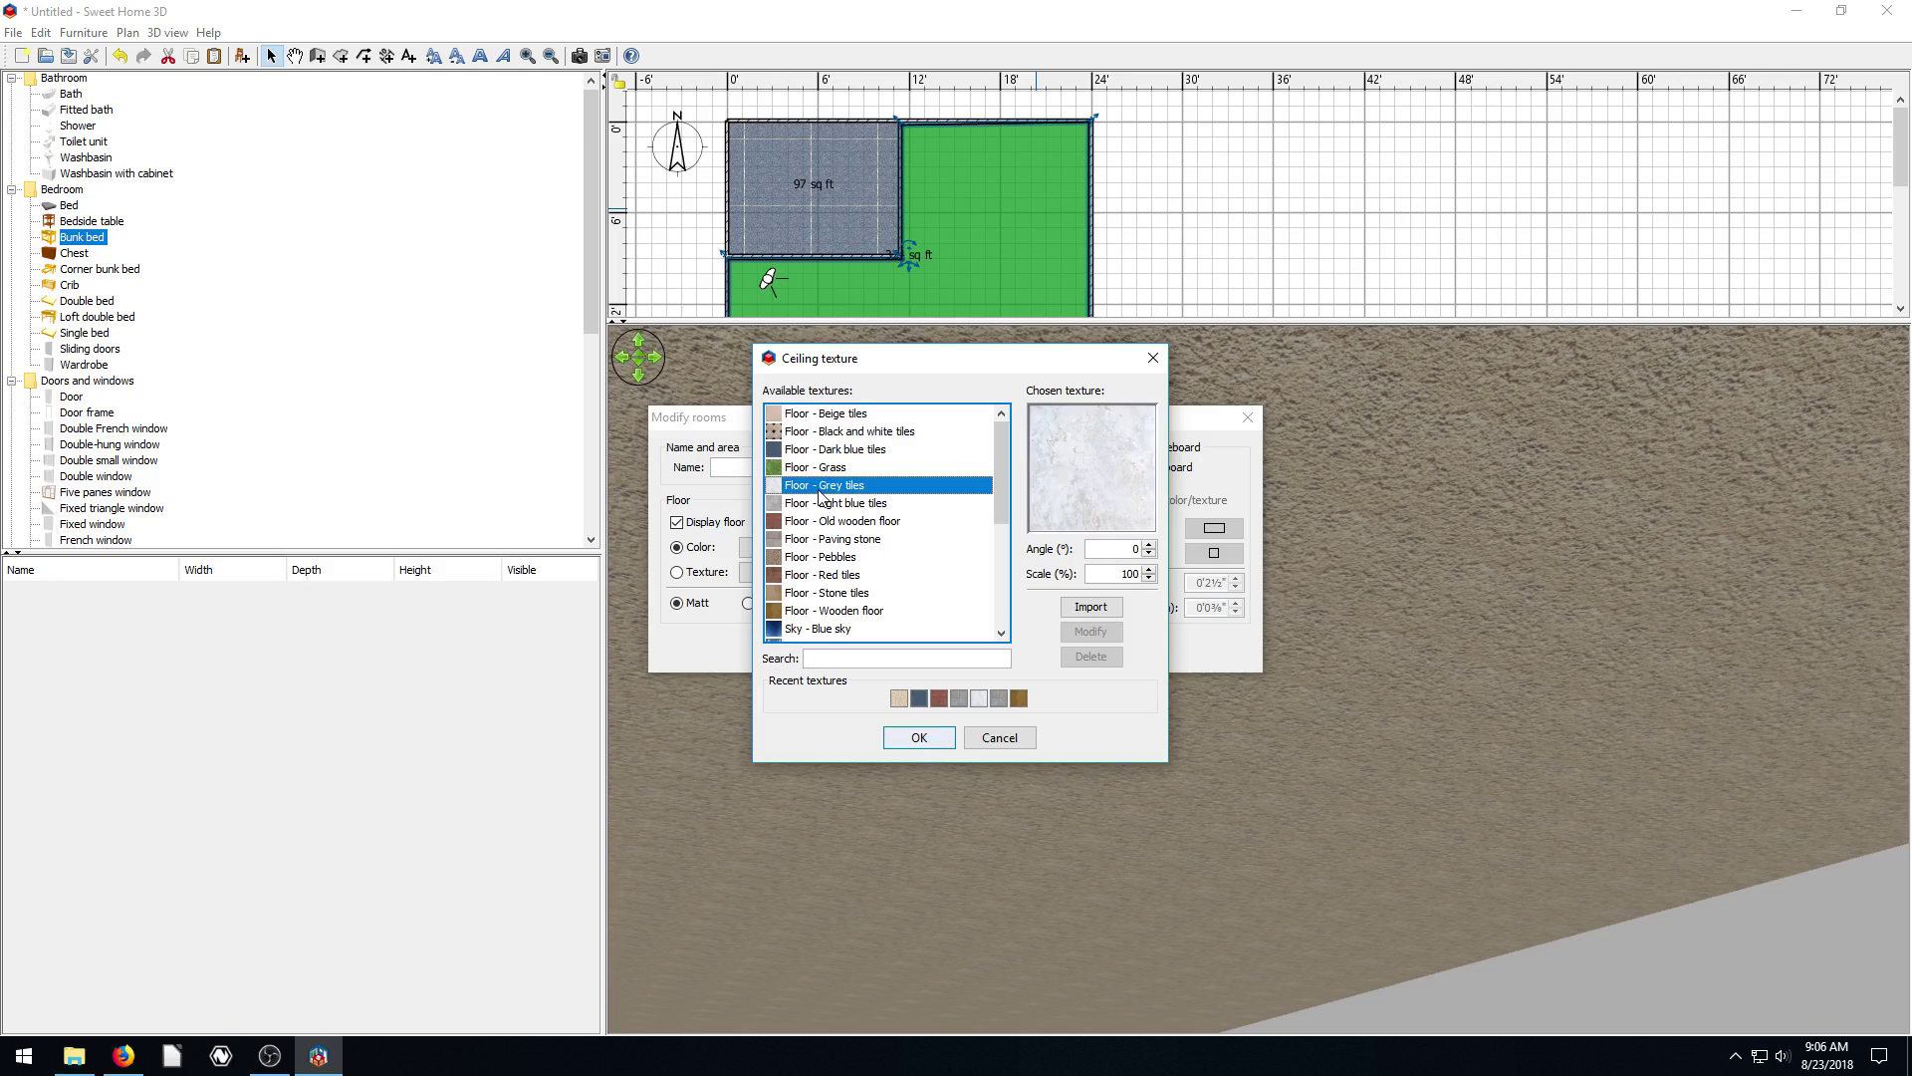
click(918, 737)
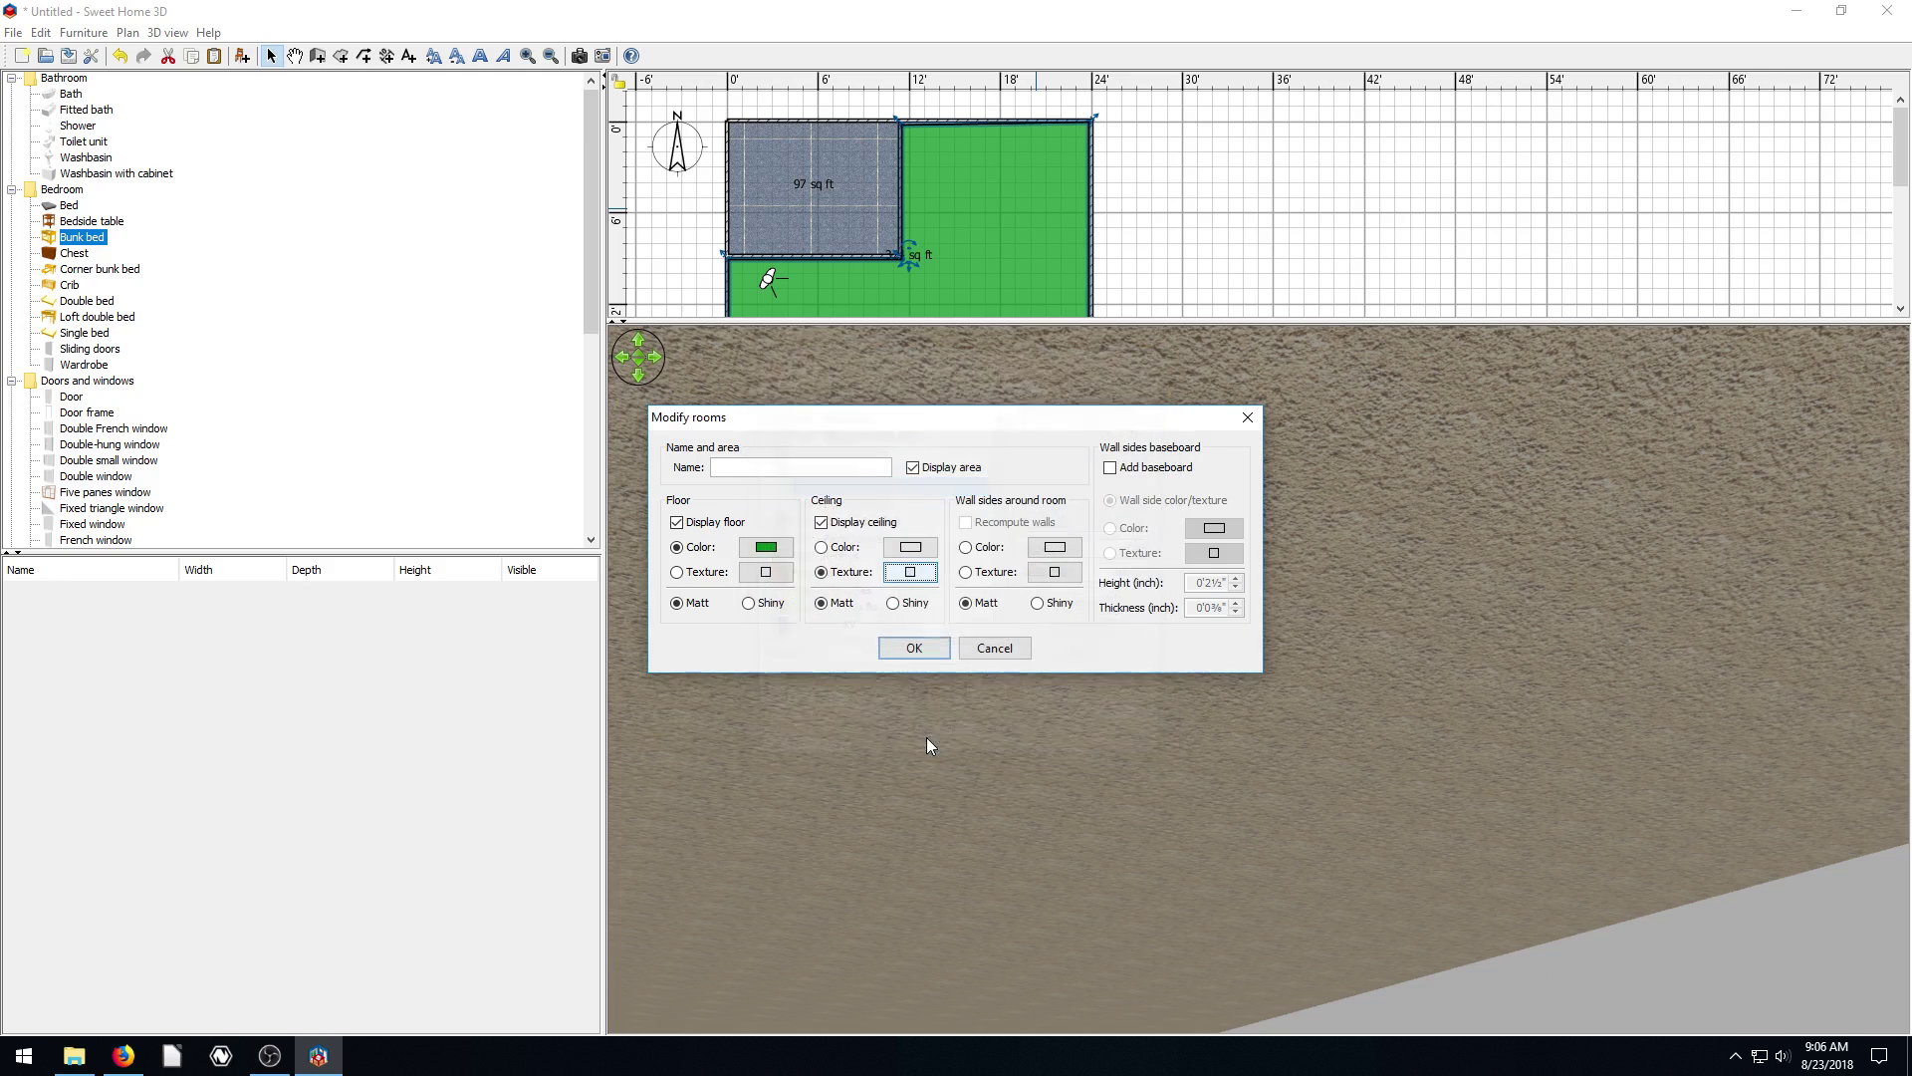
click(928, 650)
drag(1235, 614, 1137, 905)
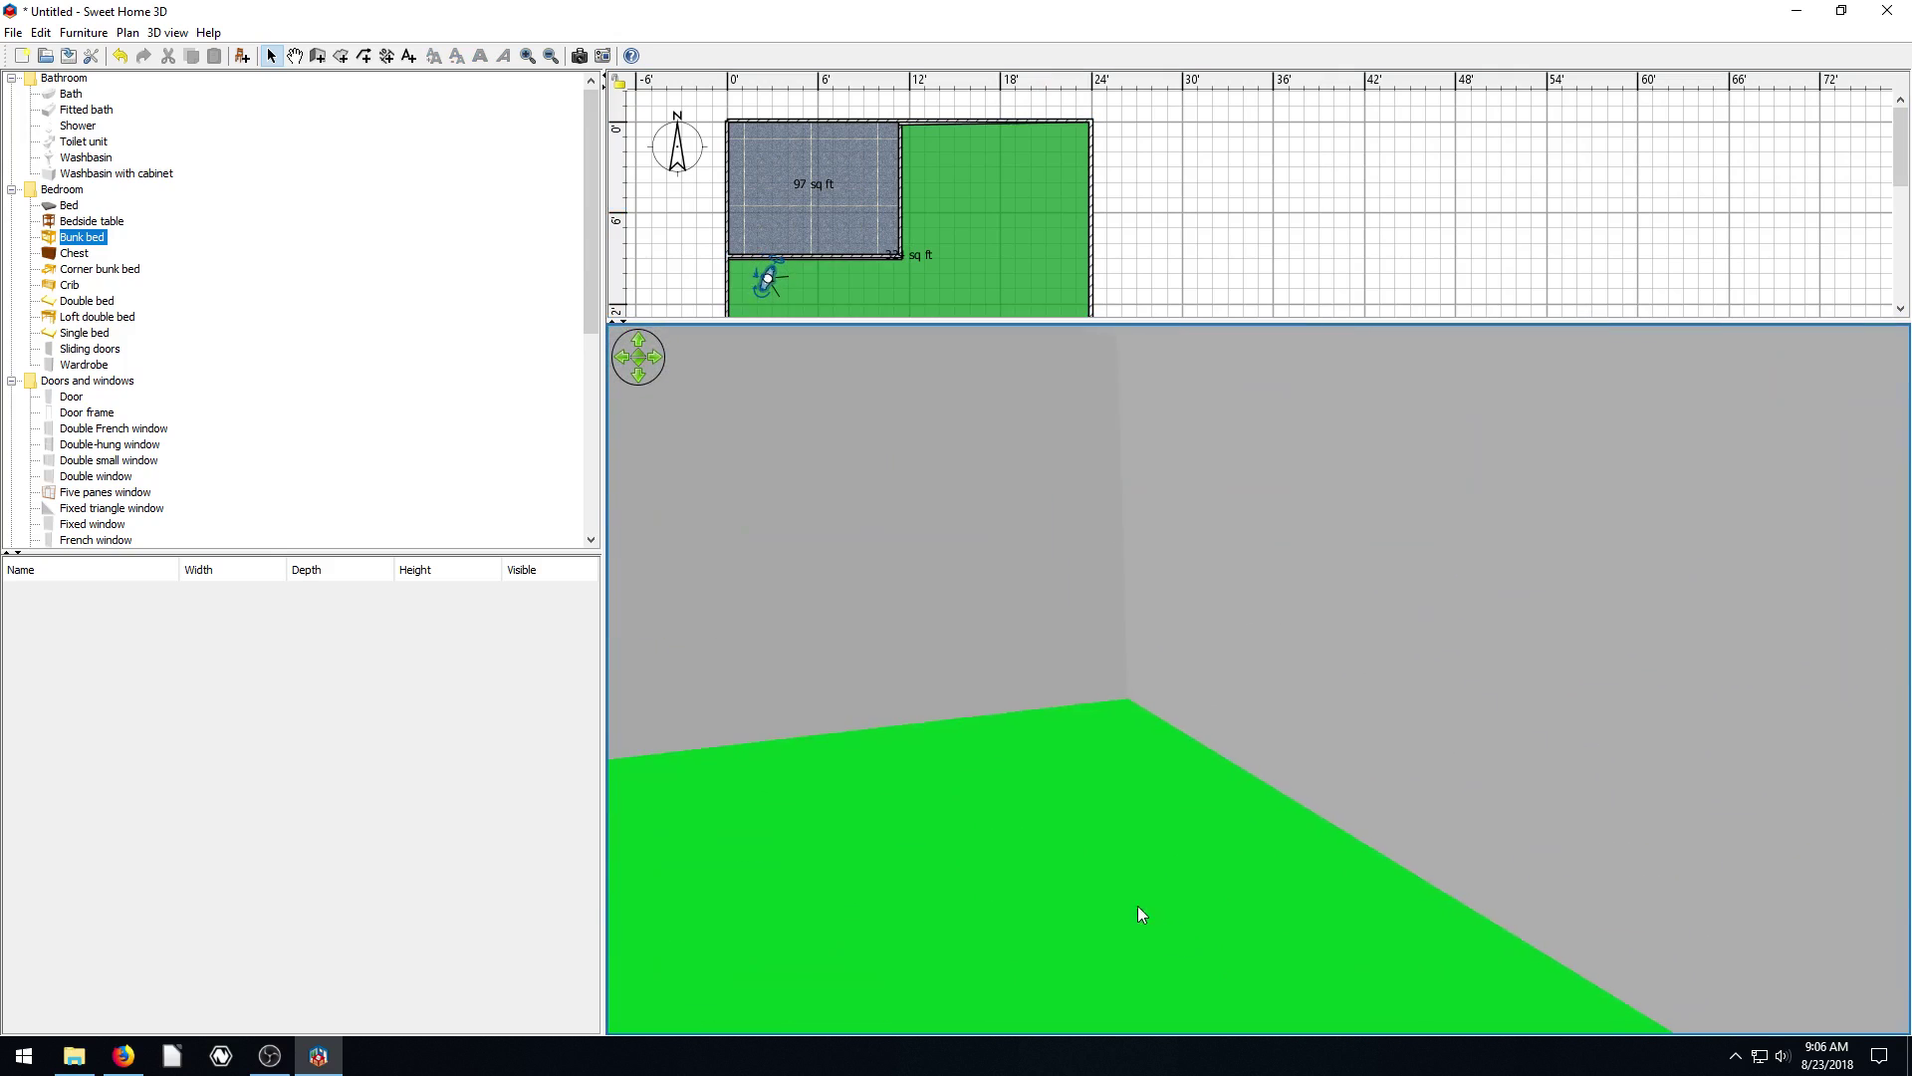
Set the main room's floor texture to Floor - Black and white tiles
double_click(1002, 242)
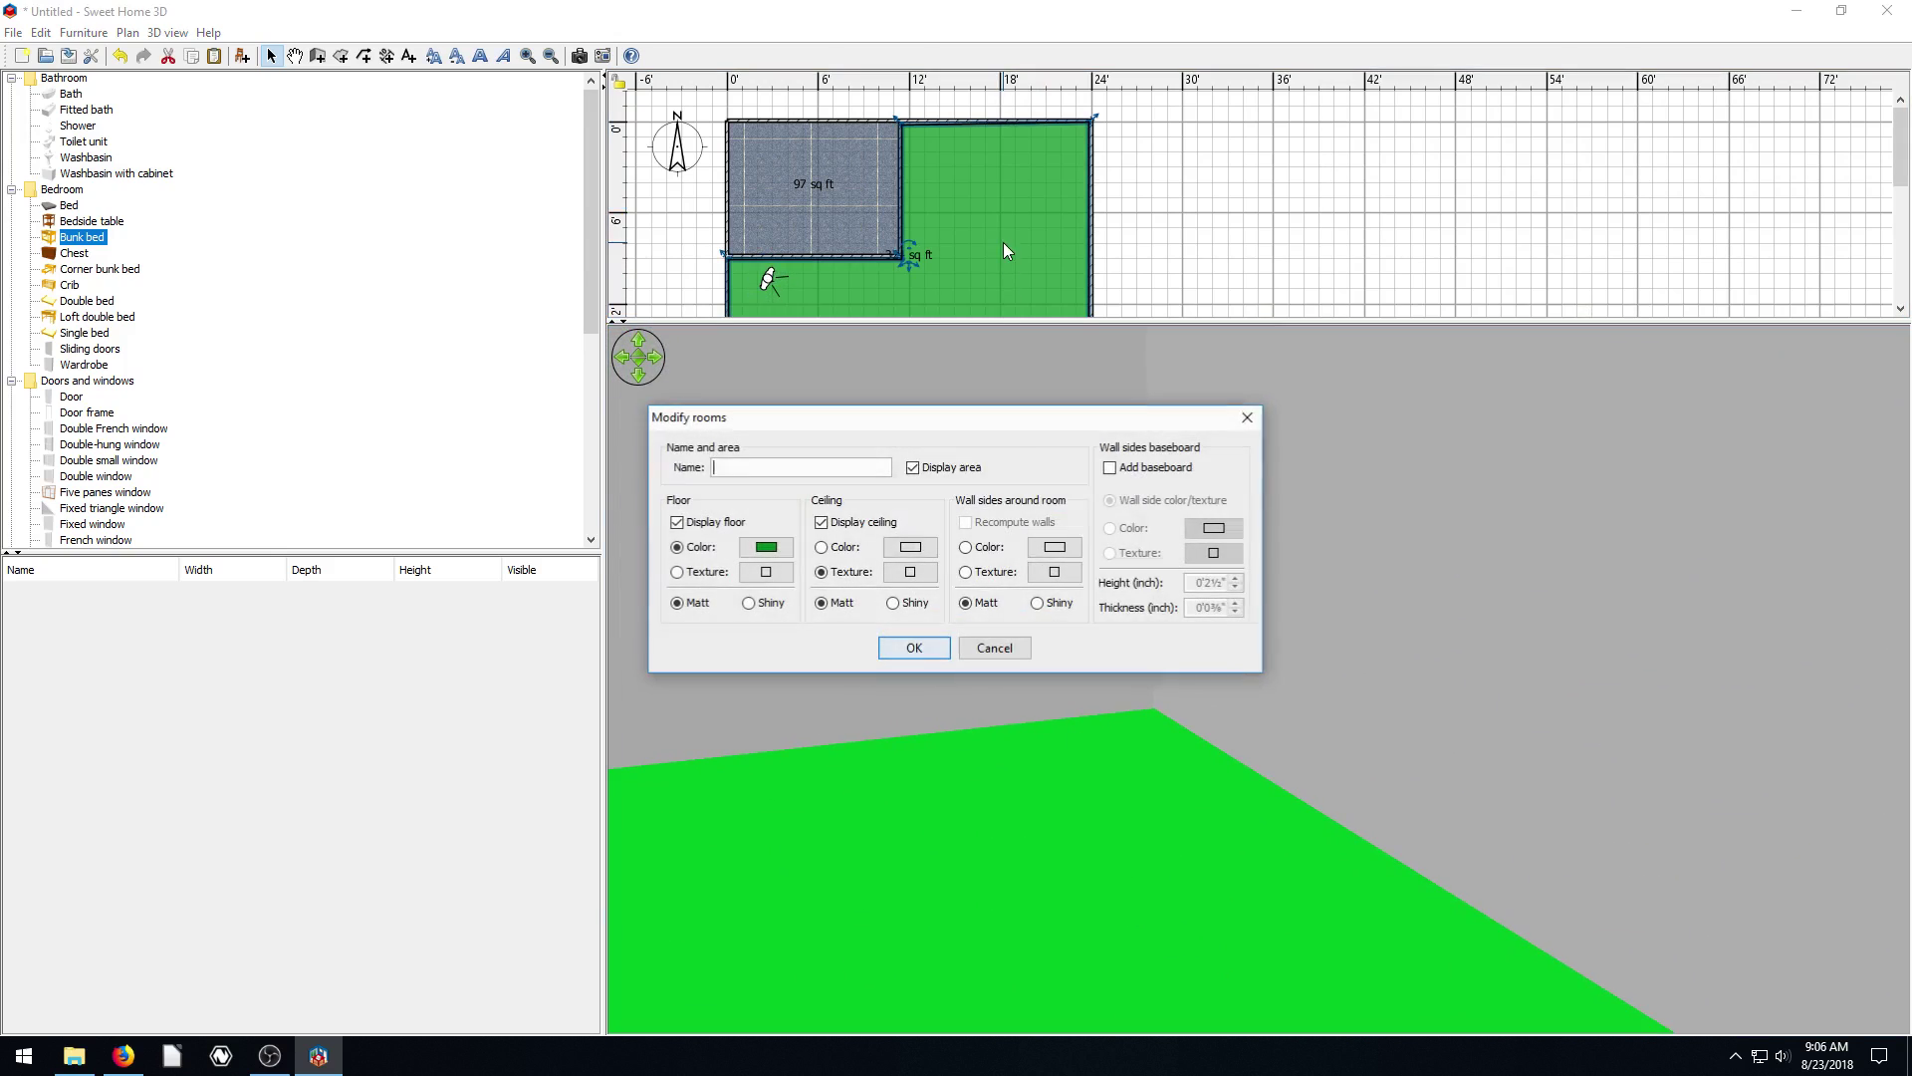
click(766, 572)
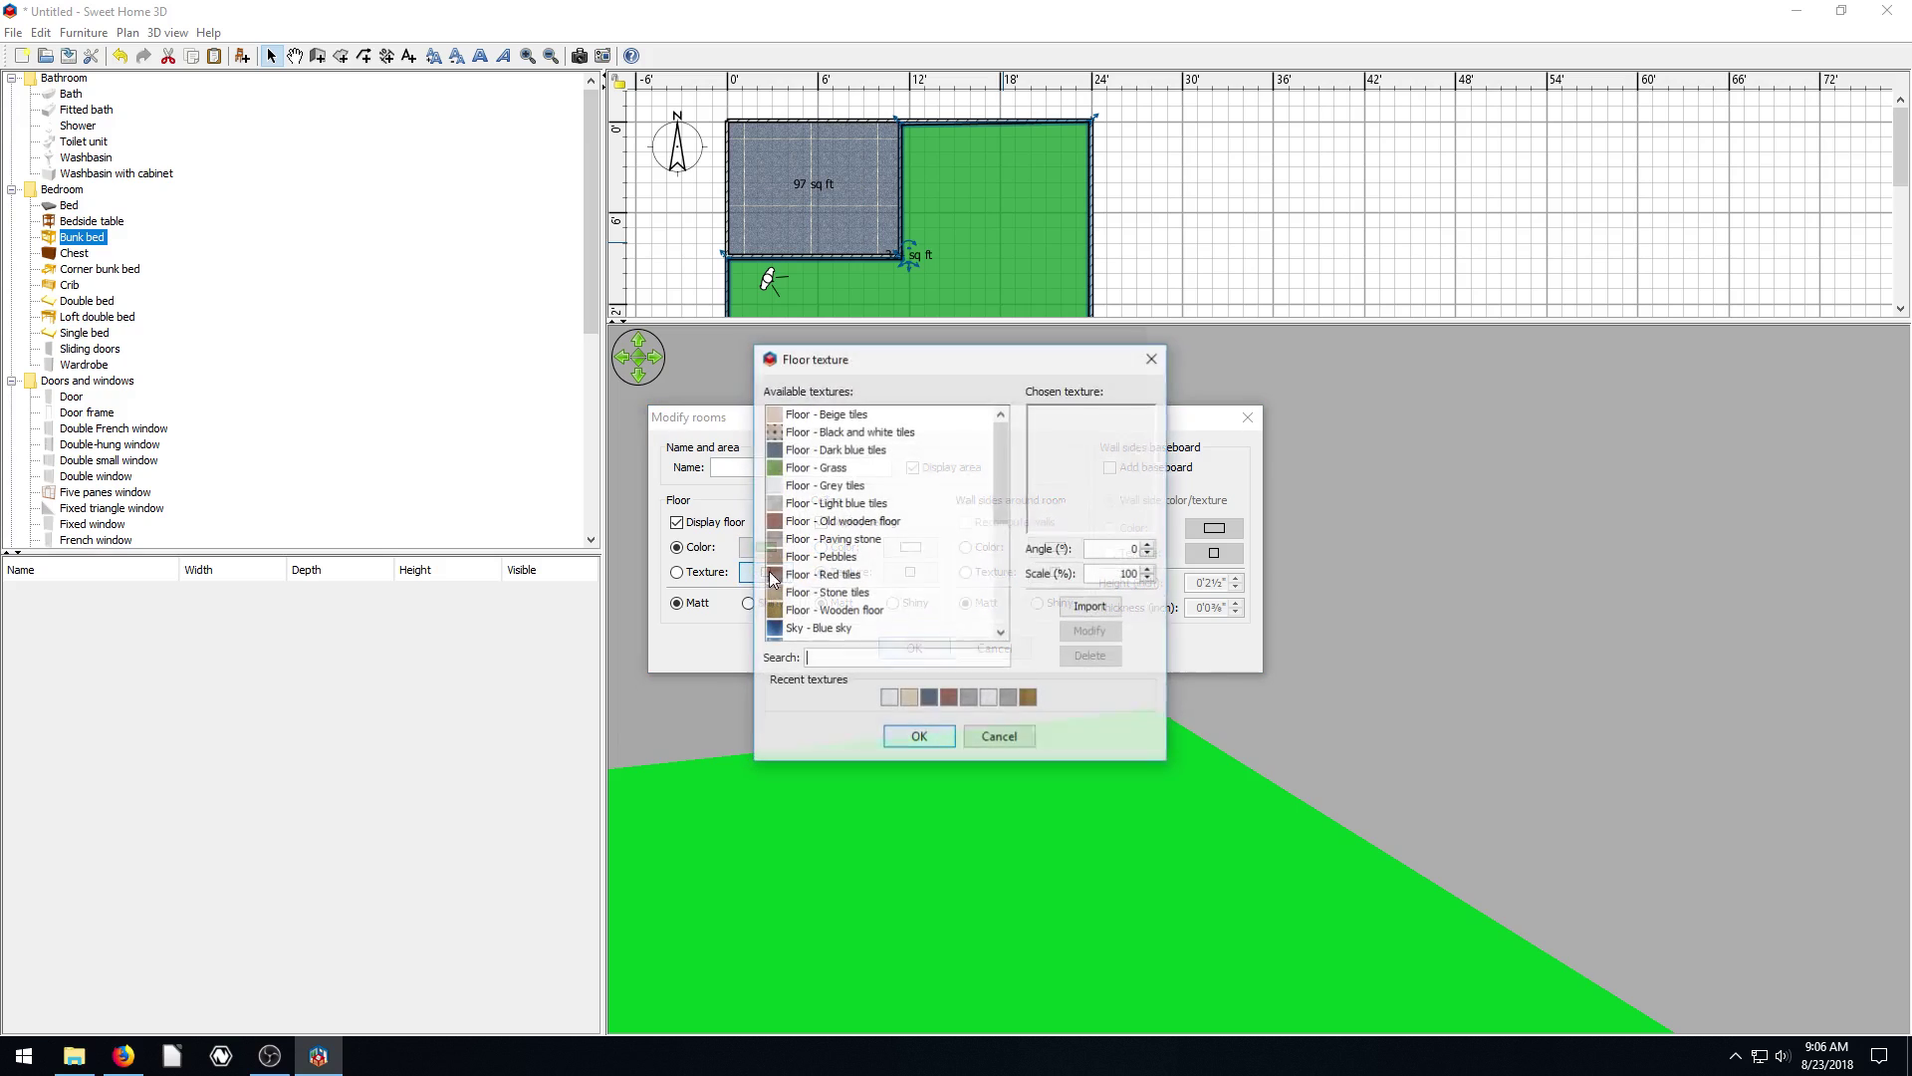
click(830, 432)
click(919, 738)
click(918, 648)
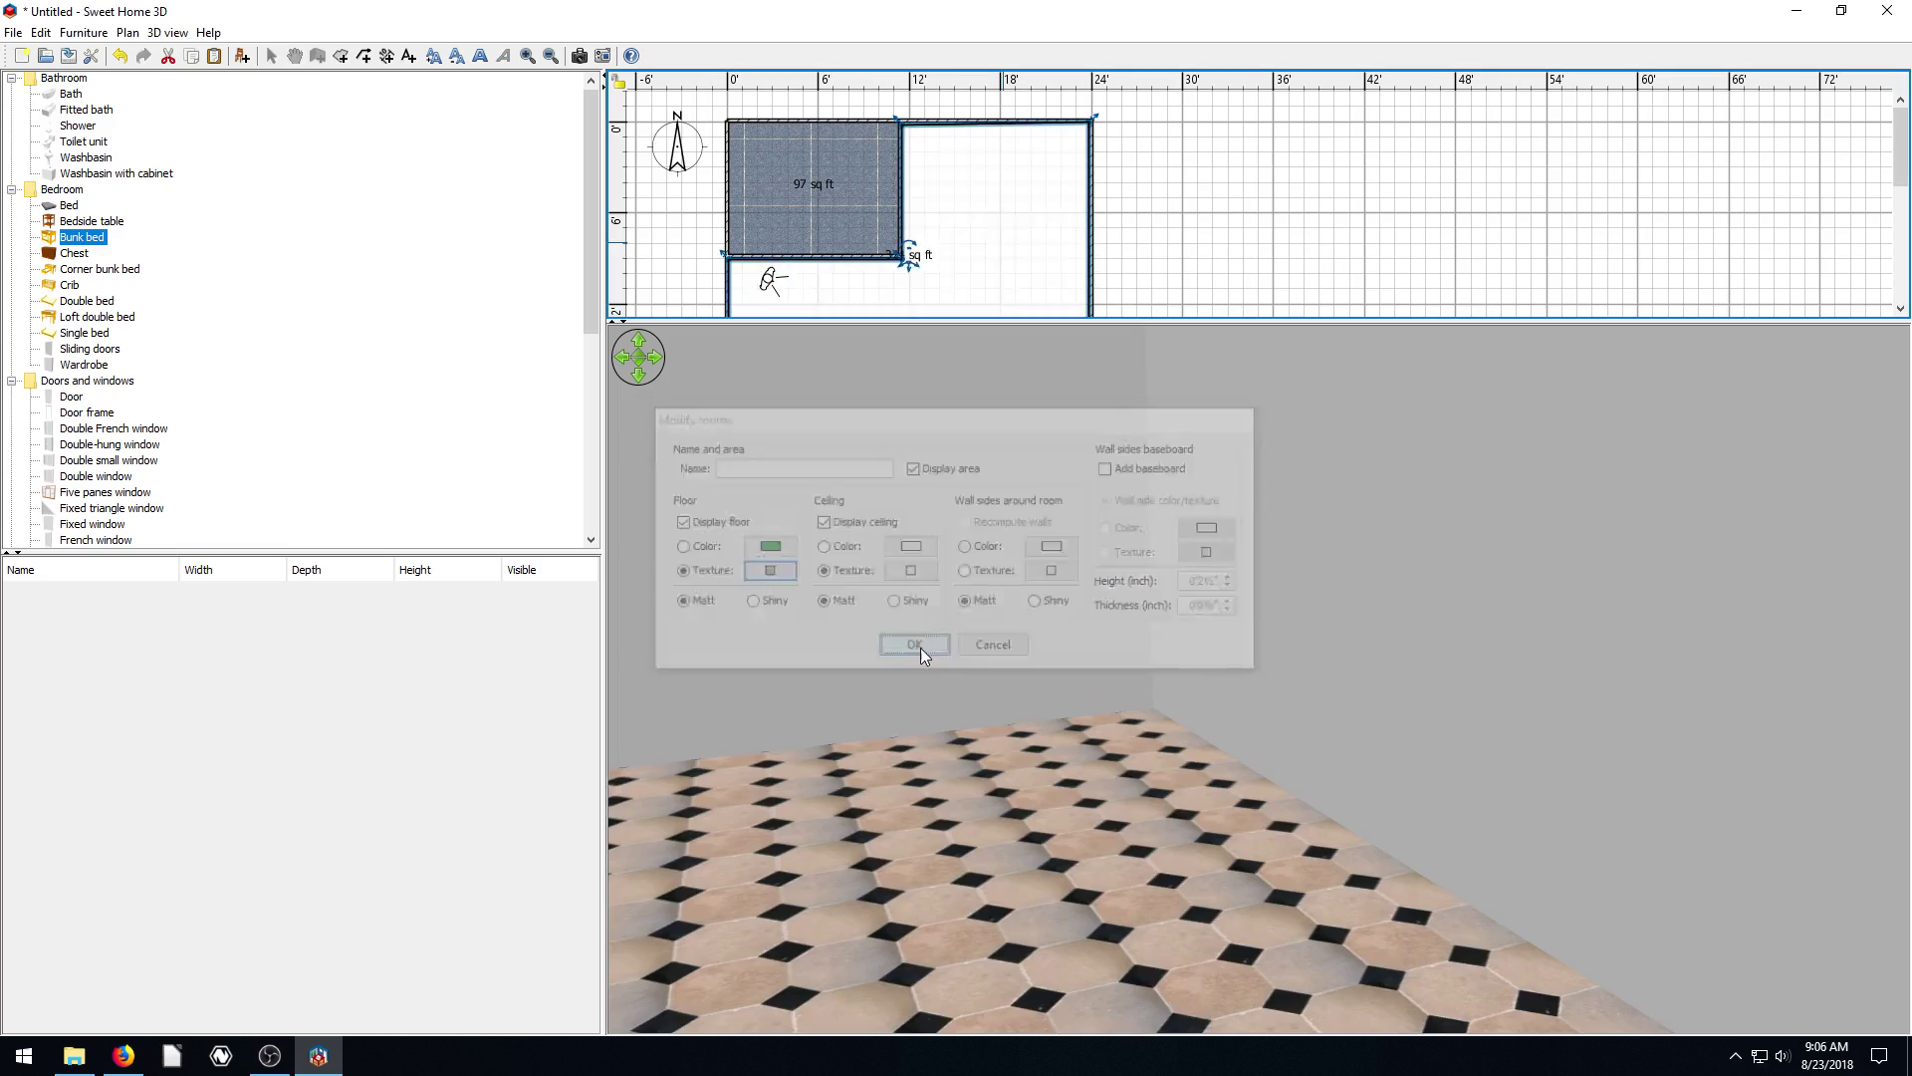
drag(1071, 858, 1200, 713)
Return the 3D view to Aerial view, orbit overhead, and open the L-shaped room's properties
right_click(1200, 713)
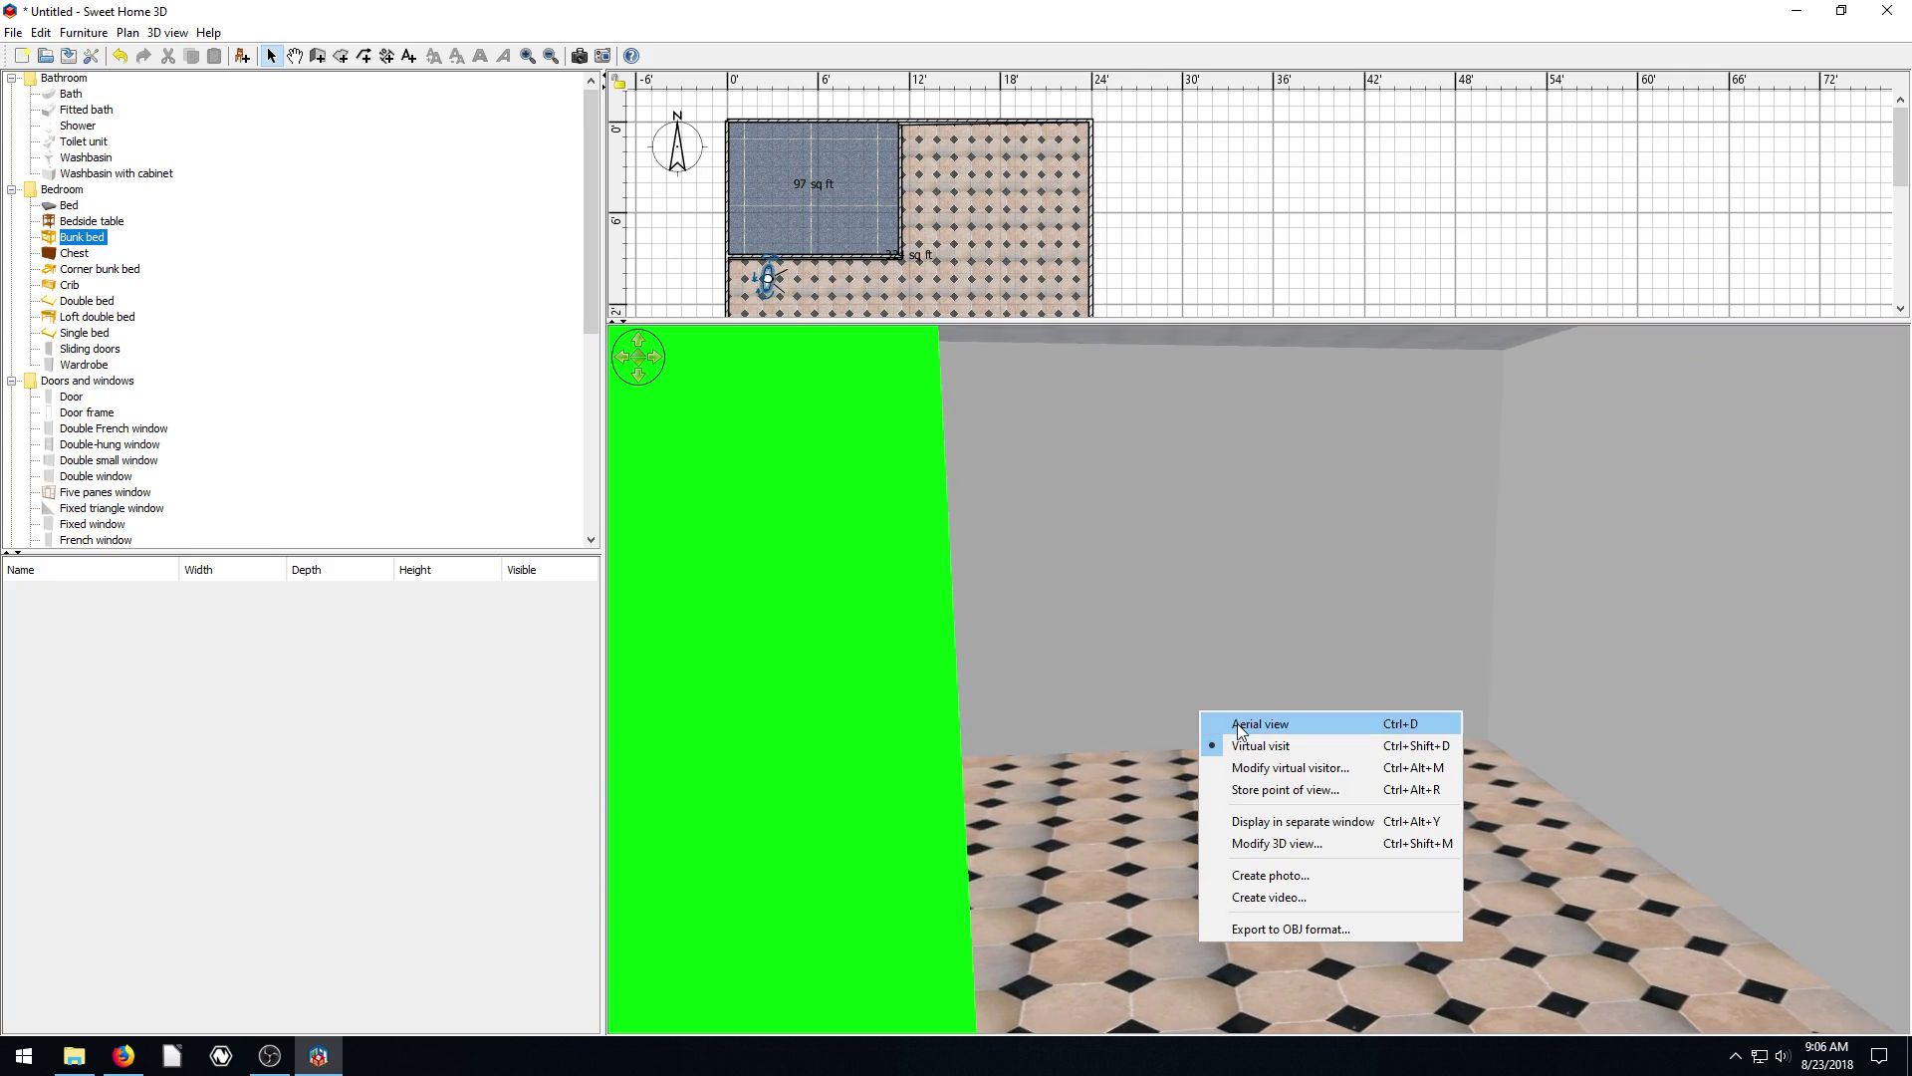
click(1183, 730)
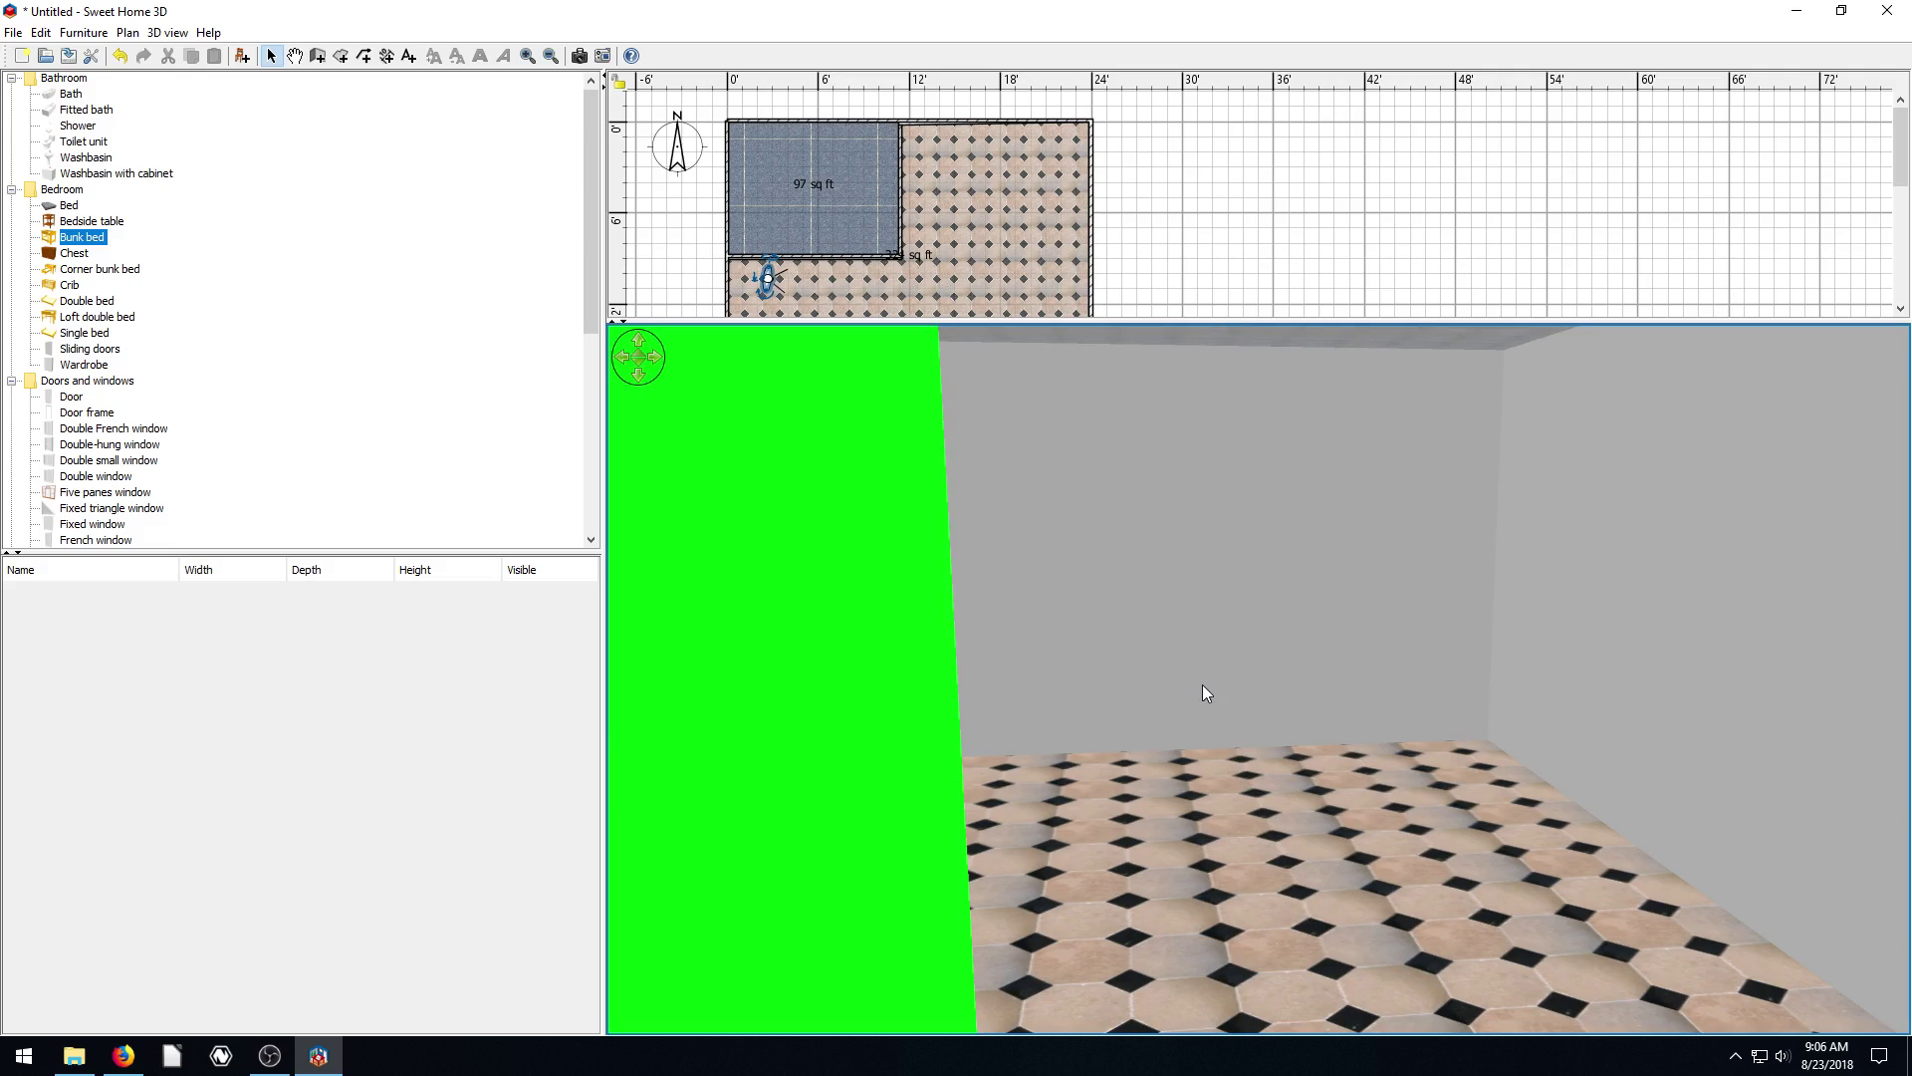
right_click(1203, 685)
click(1245, 697)
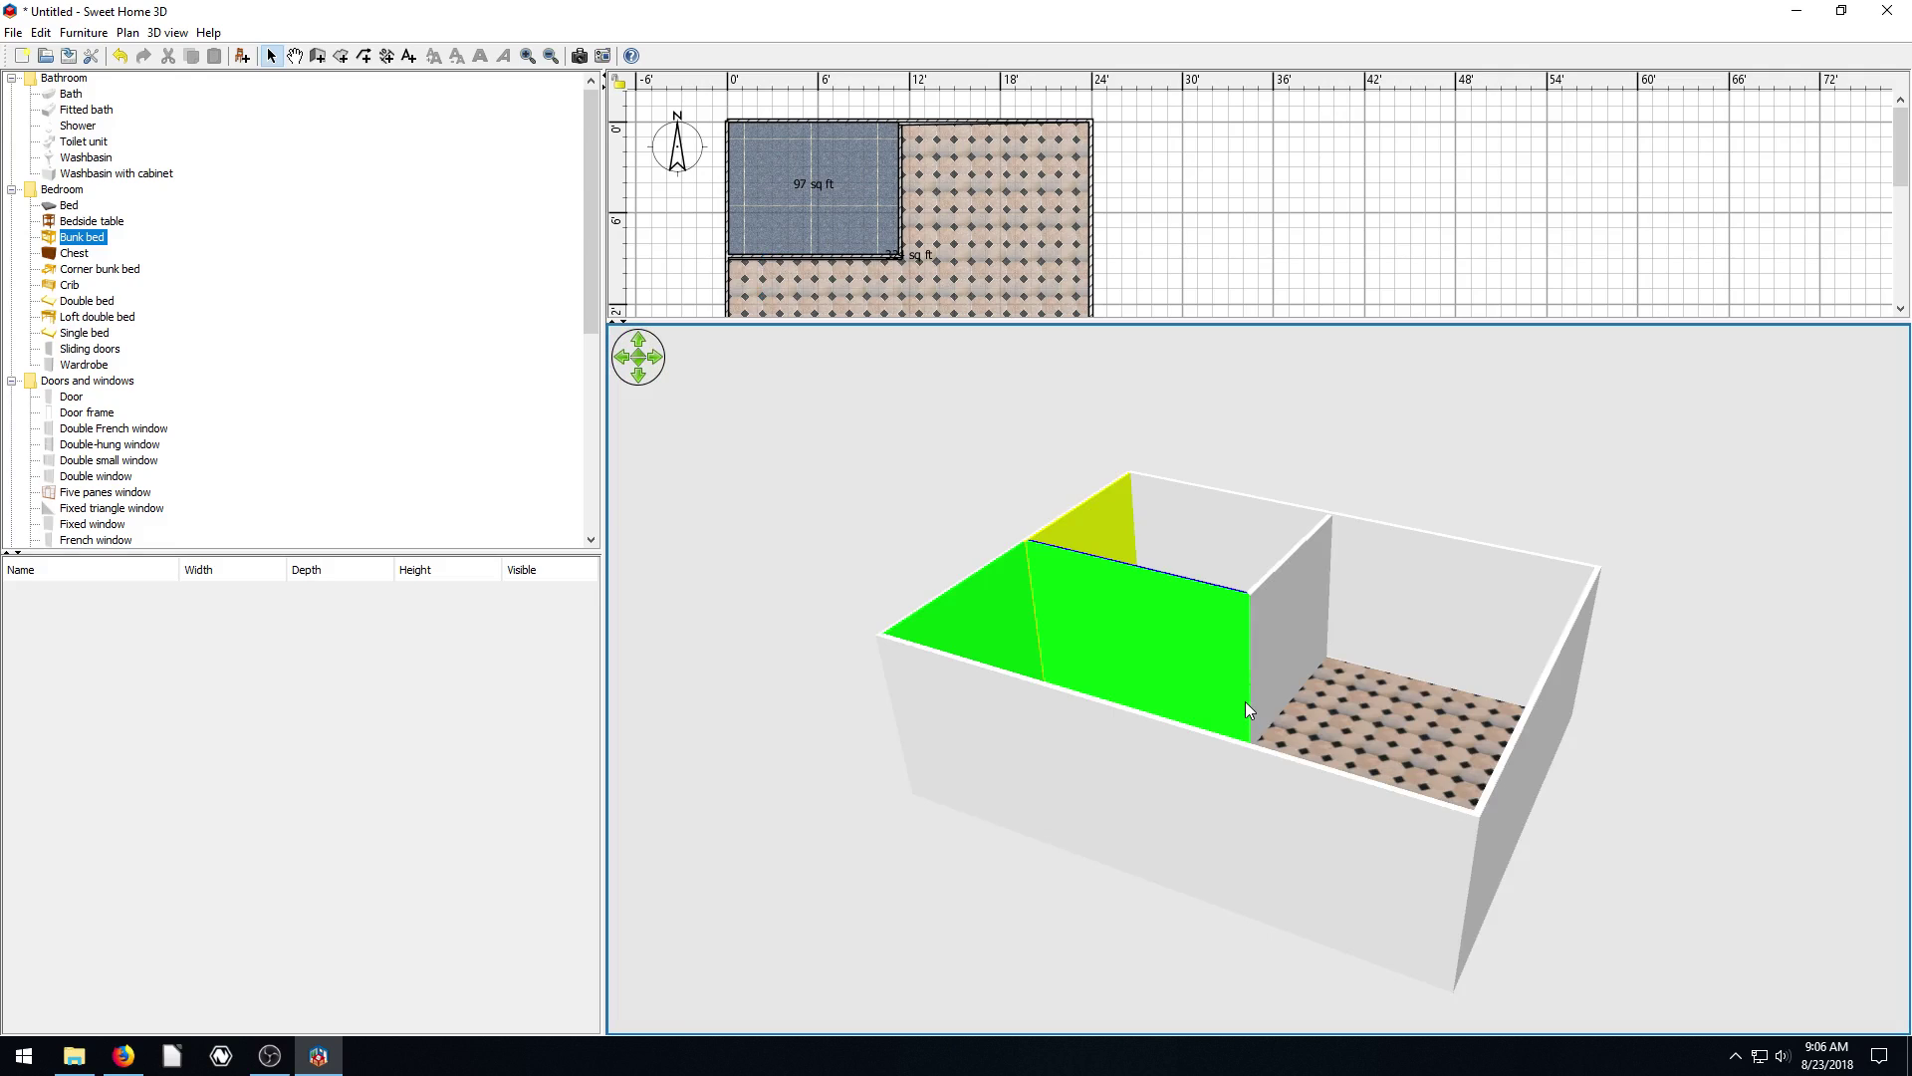
drag(1245, 701, 1169, 536)
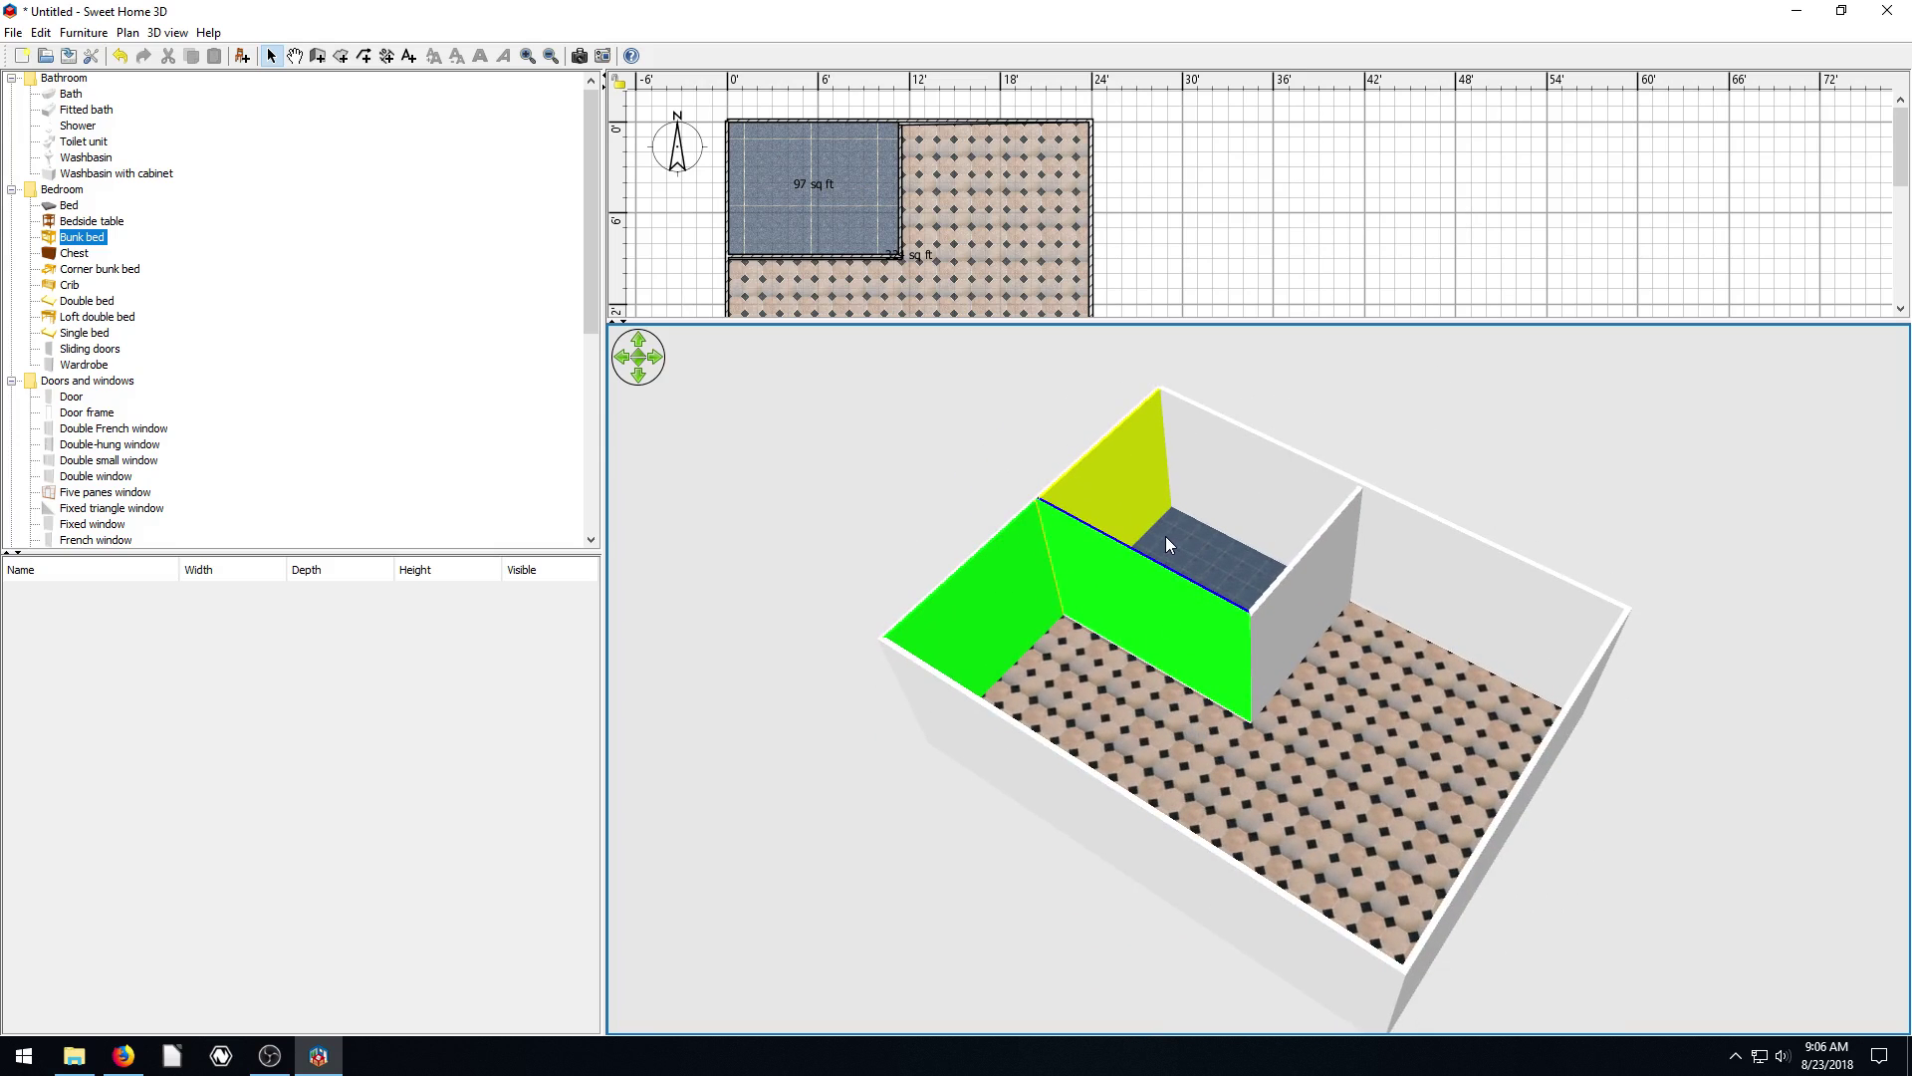
double_click(972, 219)
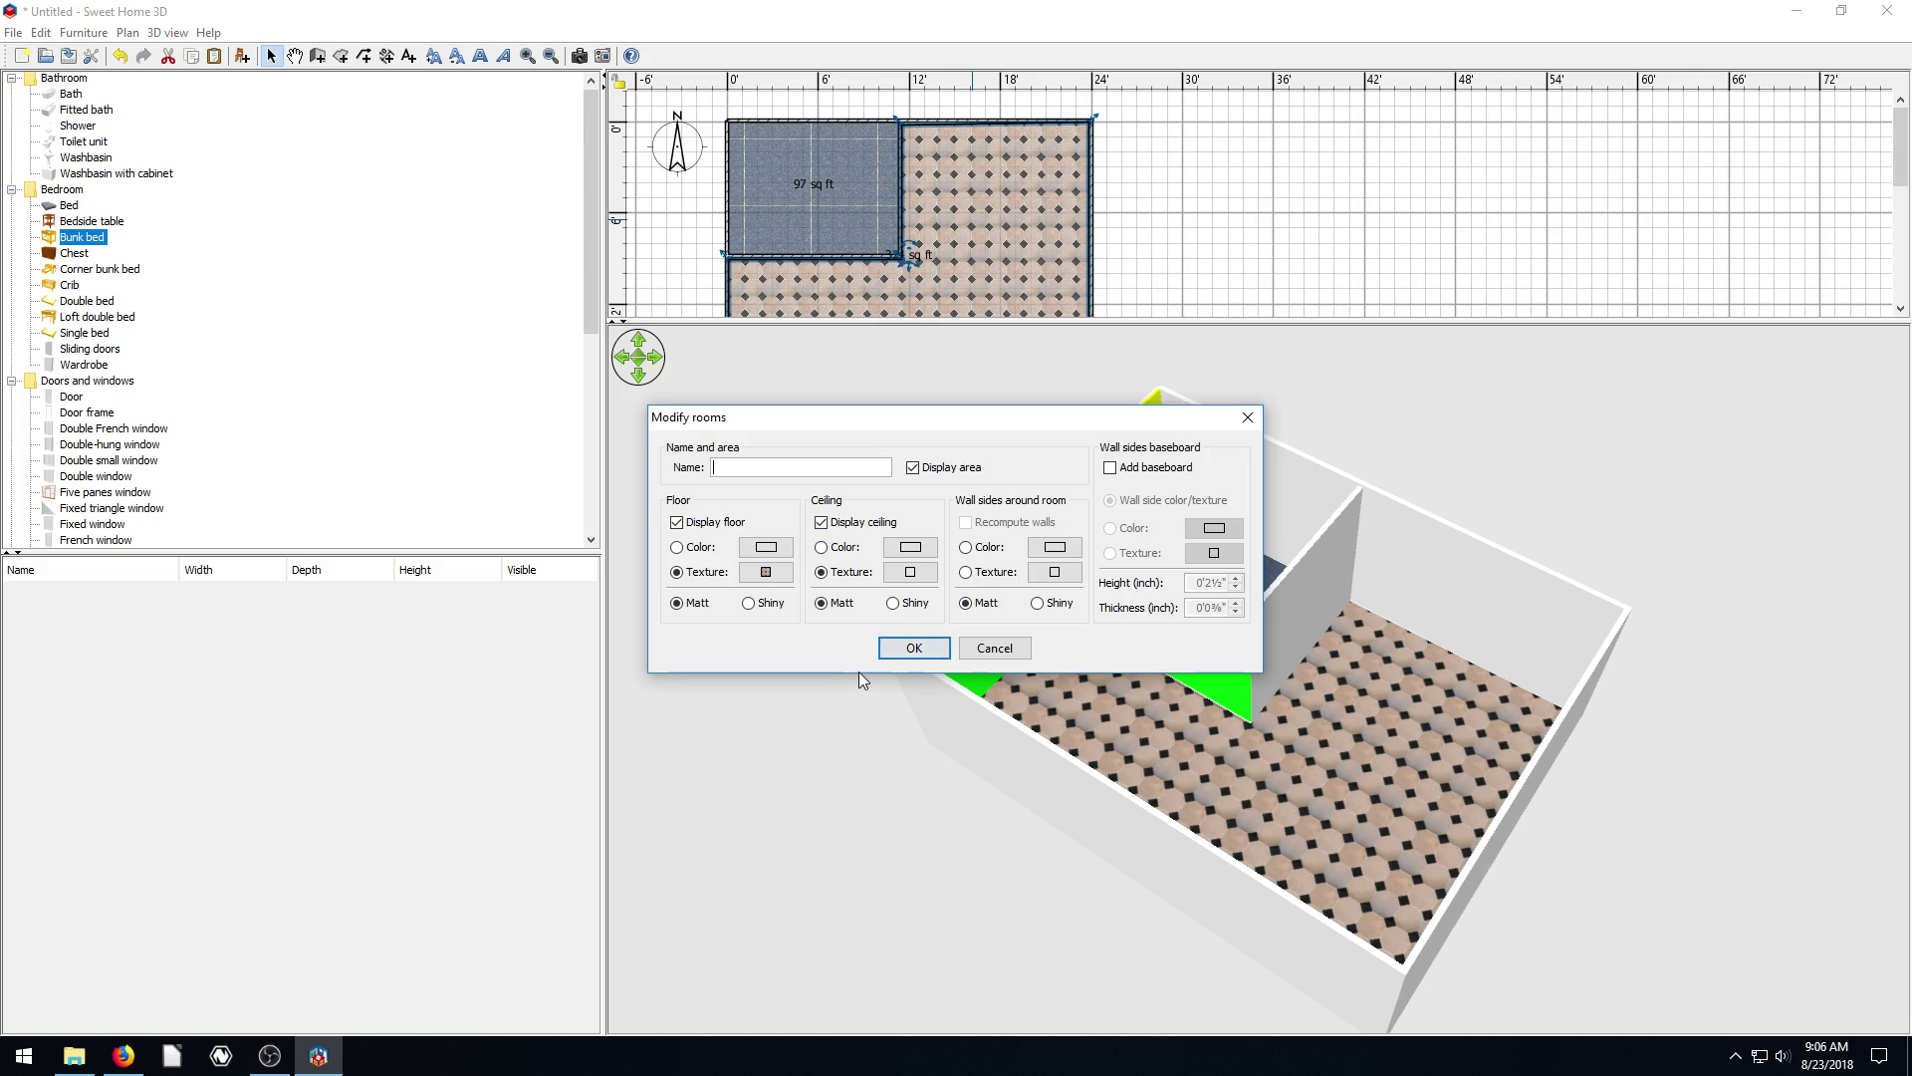
Cancel the Modify rooms dialog and orbit to a lower view of the tiled rooms
click(975, 646)
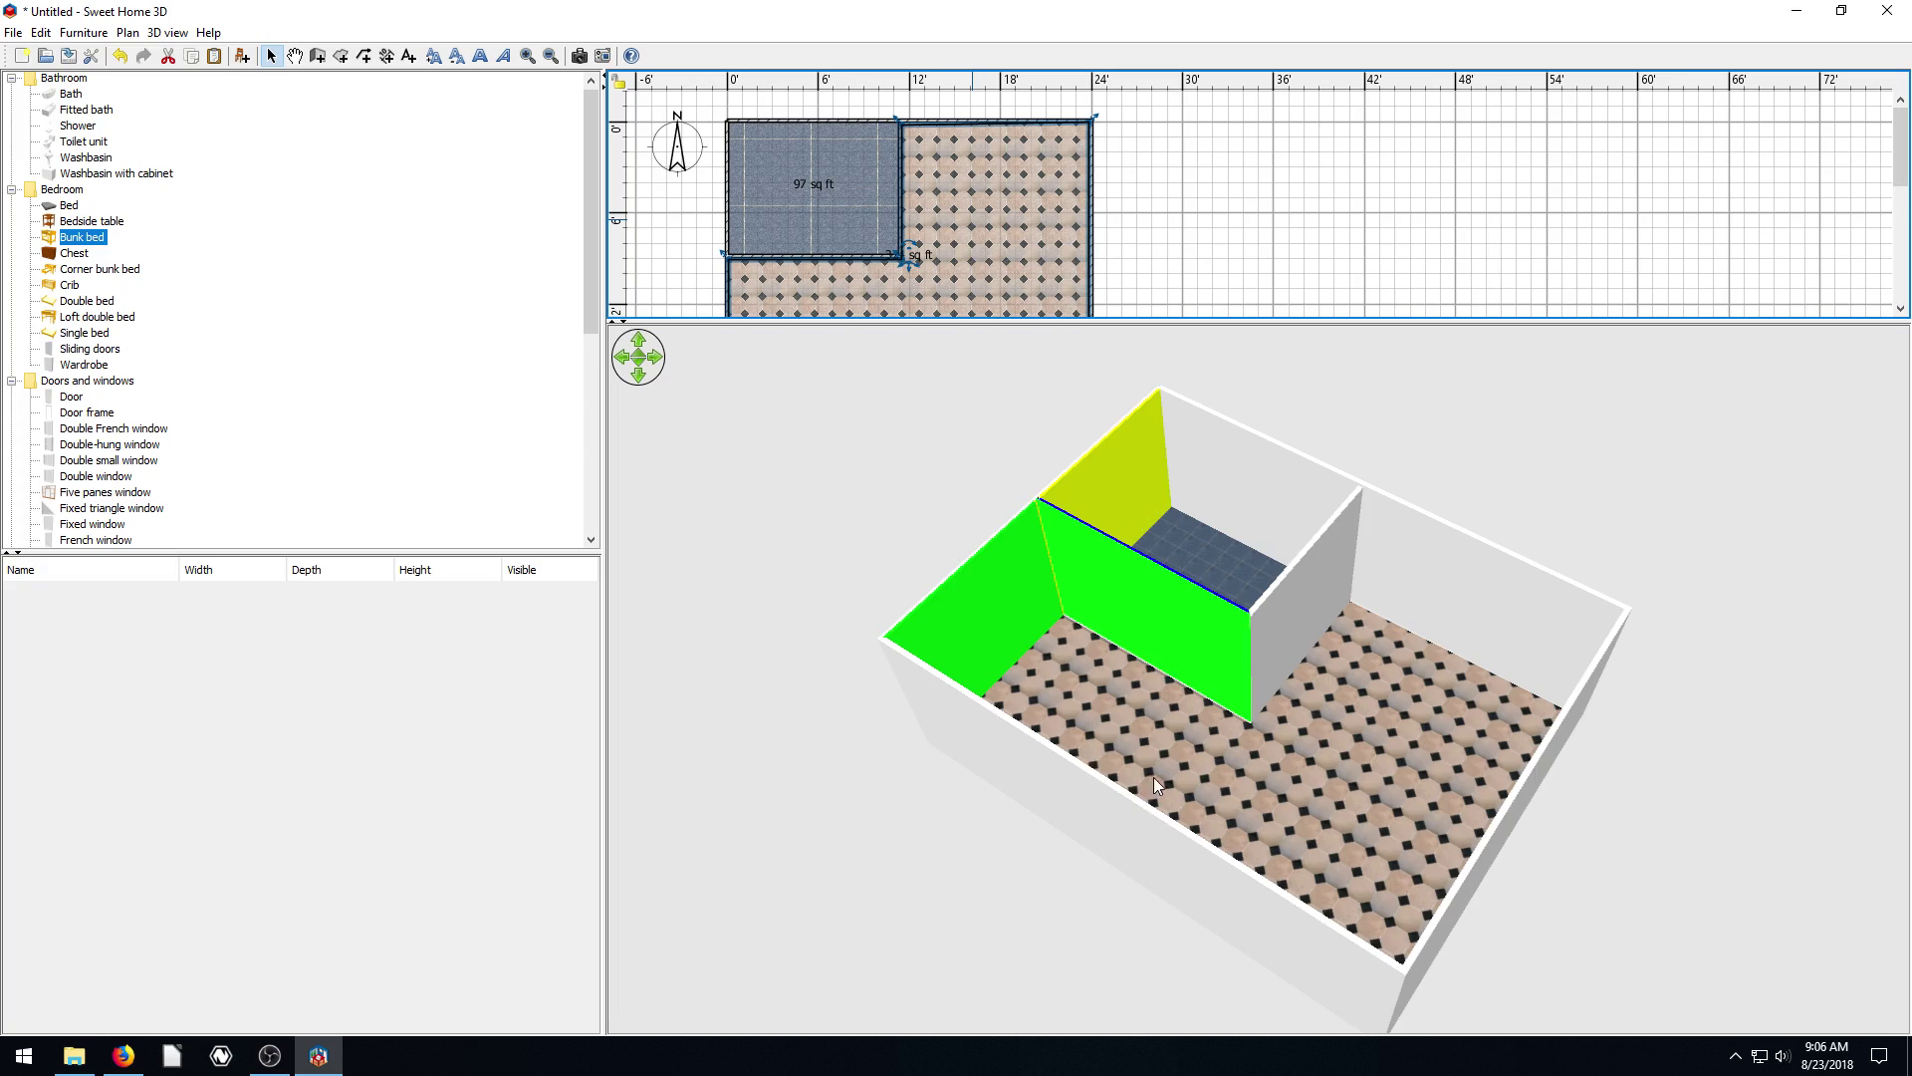
drag(1153, 777, 947, 452)
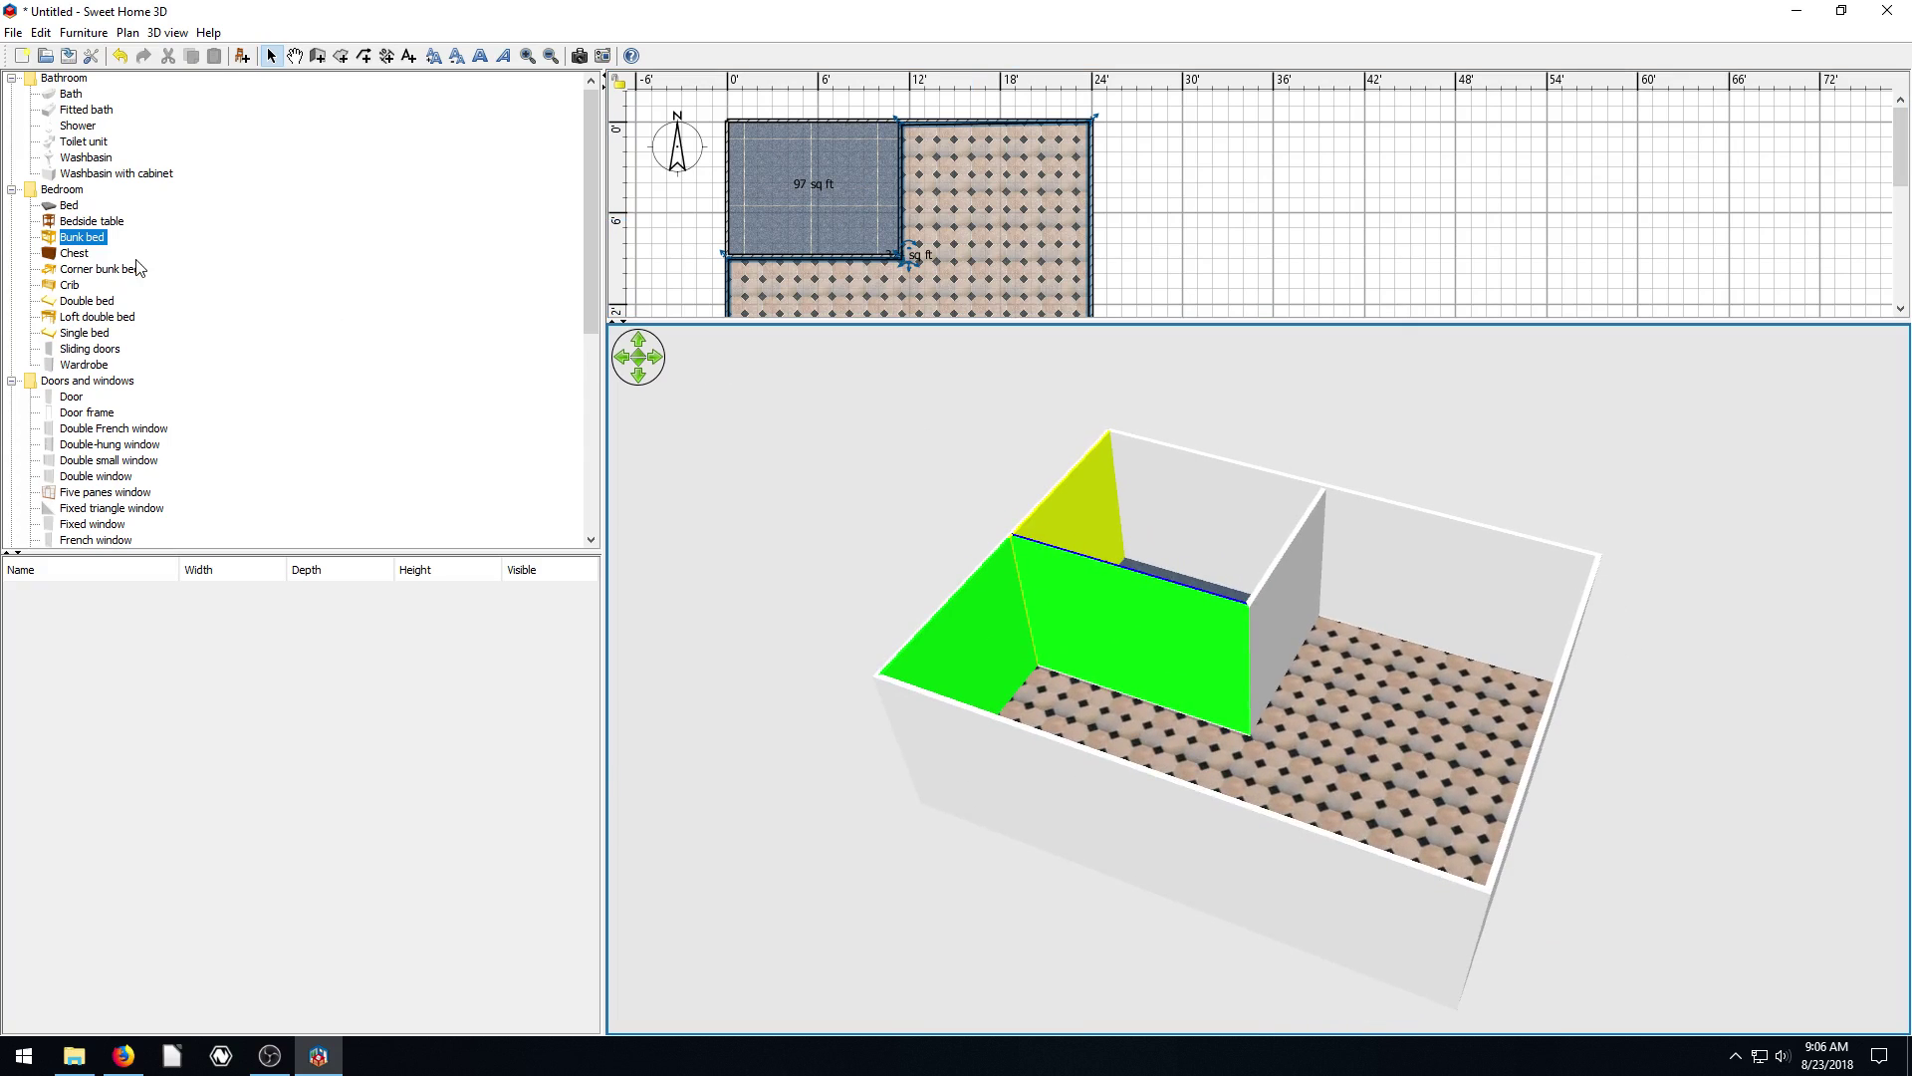